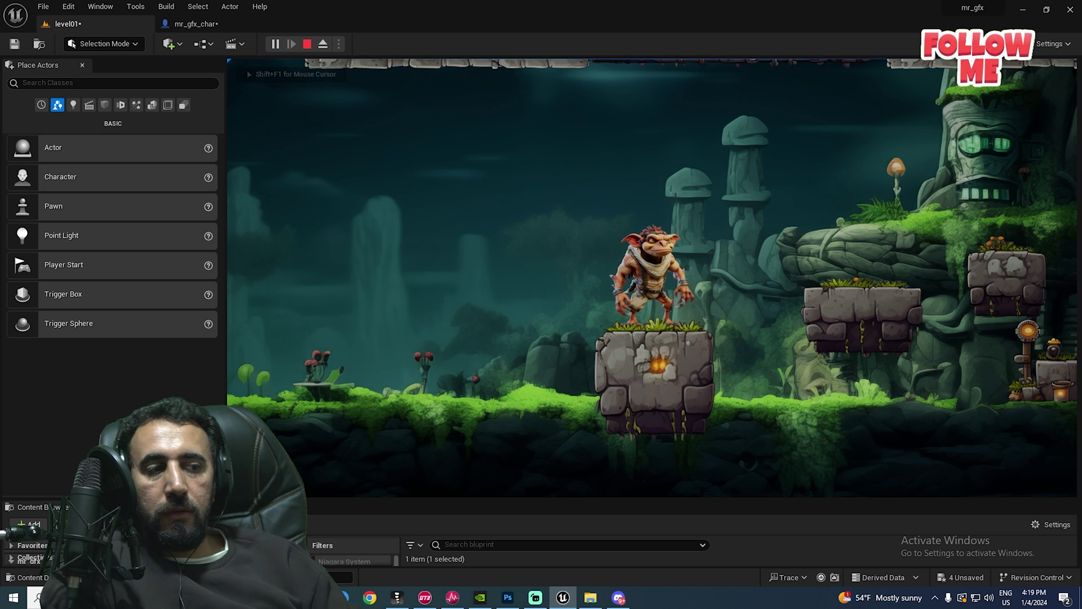
- Play-test the level by running the goblin character back and forth and jumping between the stone platforms
key(d)
key(space)
key(a)
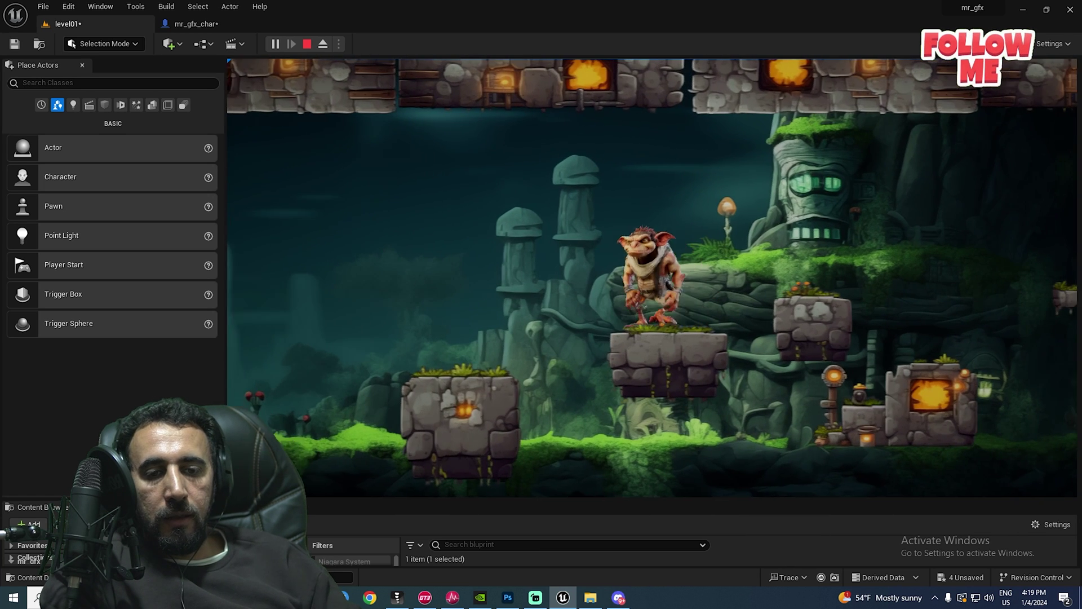
key(d)
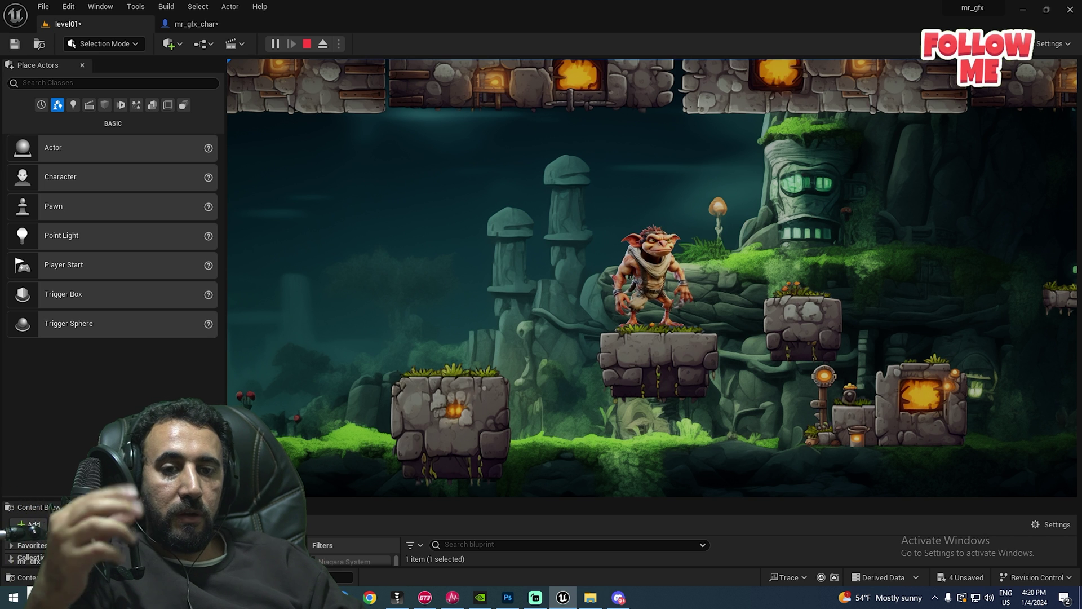
key(d)
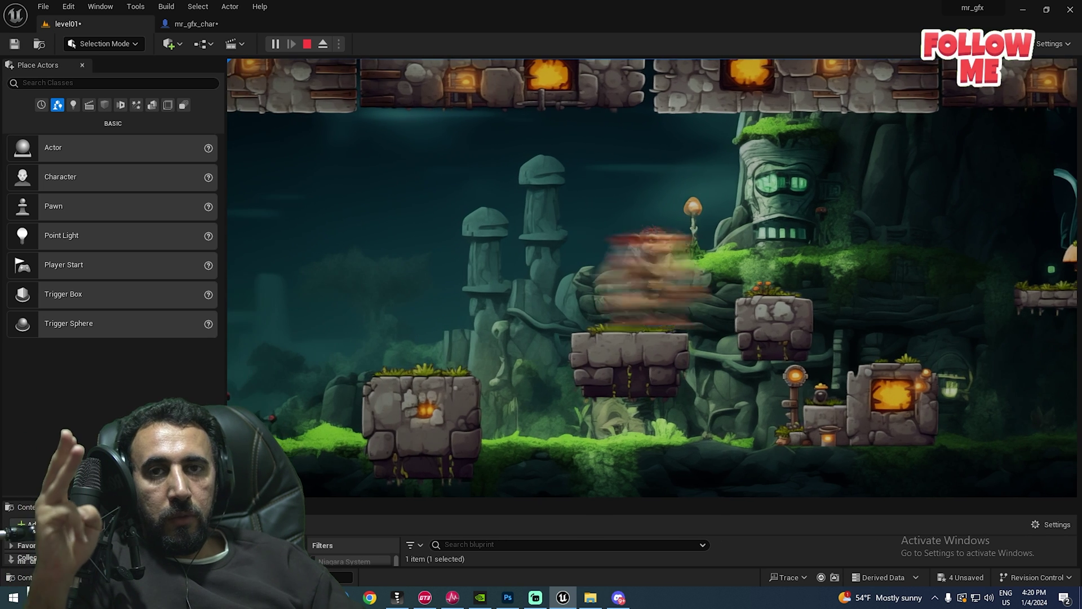
key(a)
key(d)
key(a)
key(d)
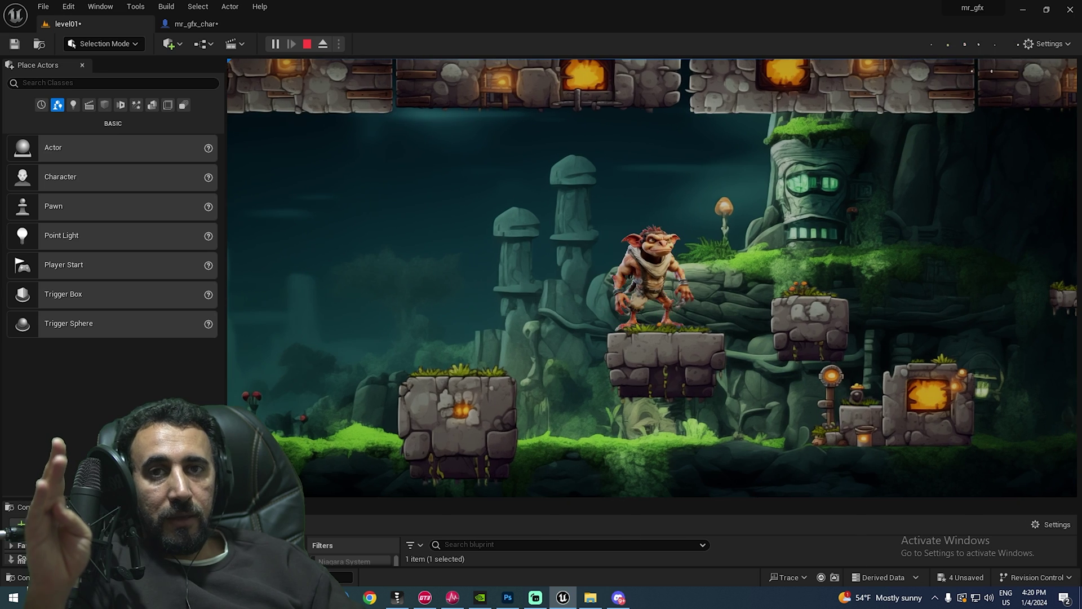
key(d)
key(d)
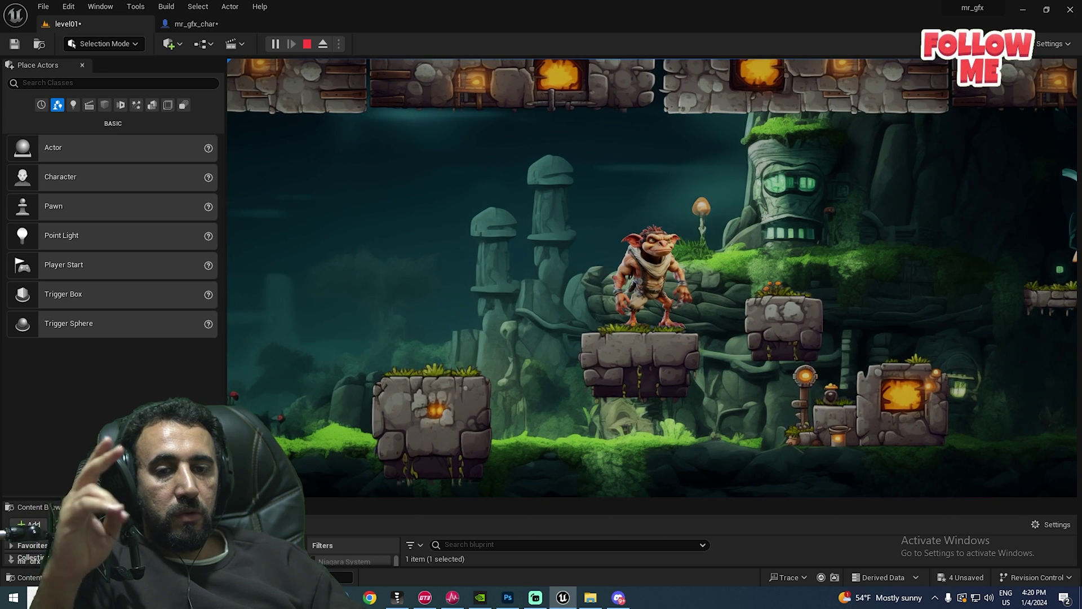
key(a)
key(space)
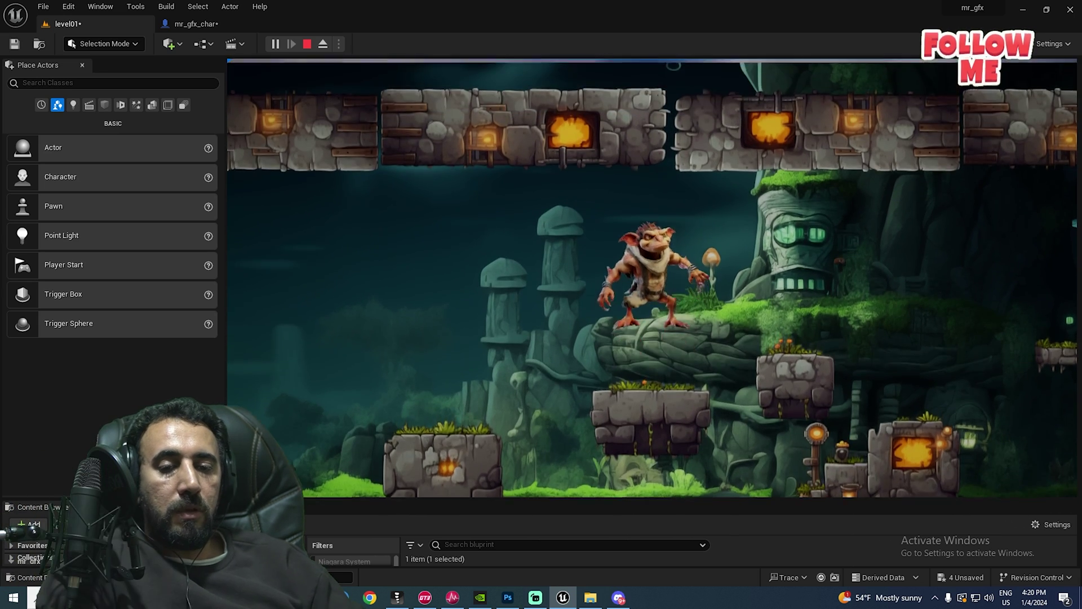
key(a)
key(d)
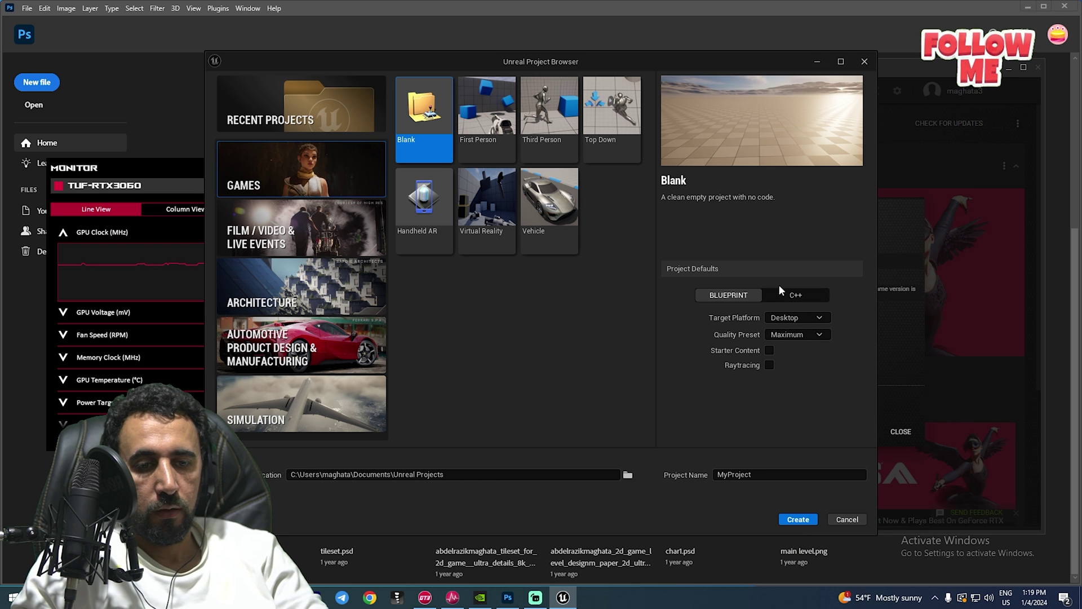
- Create a blank Blueprint game project named mr_gfx
text(m)
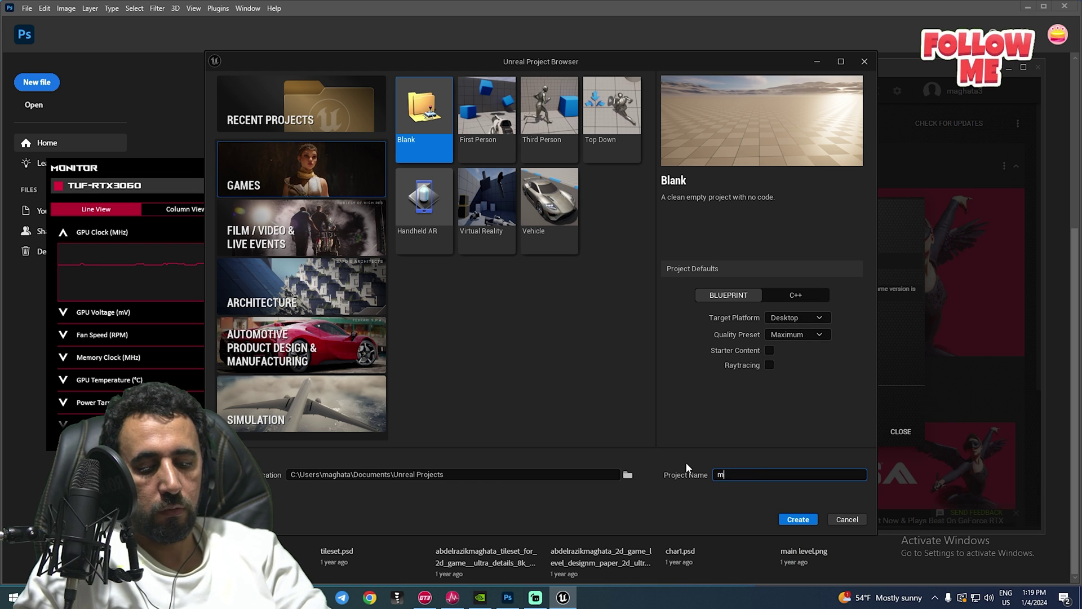
text(r_gfx)
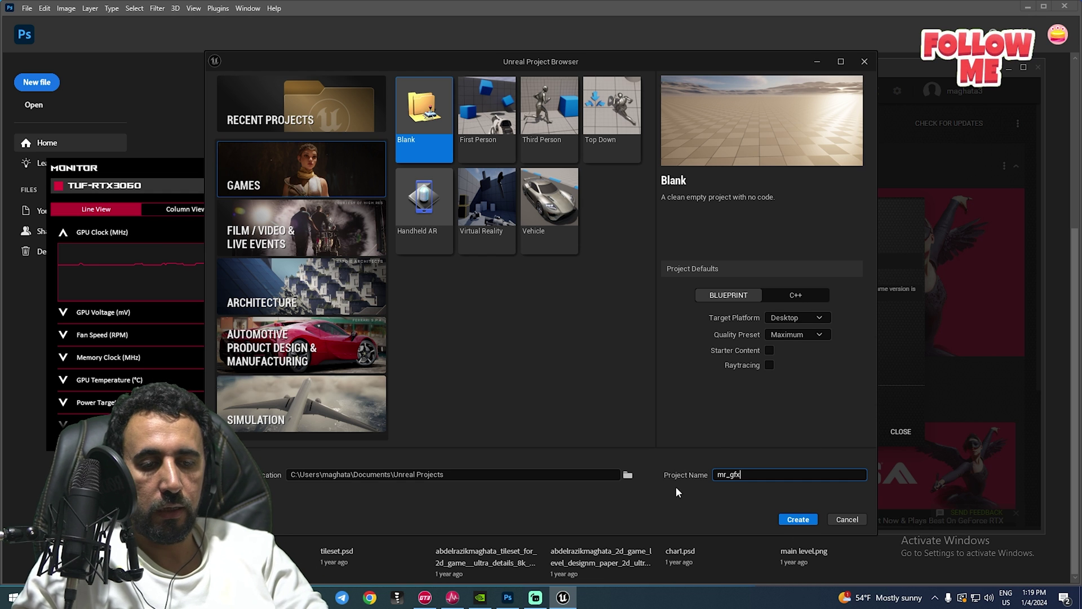
click(796, 519)
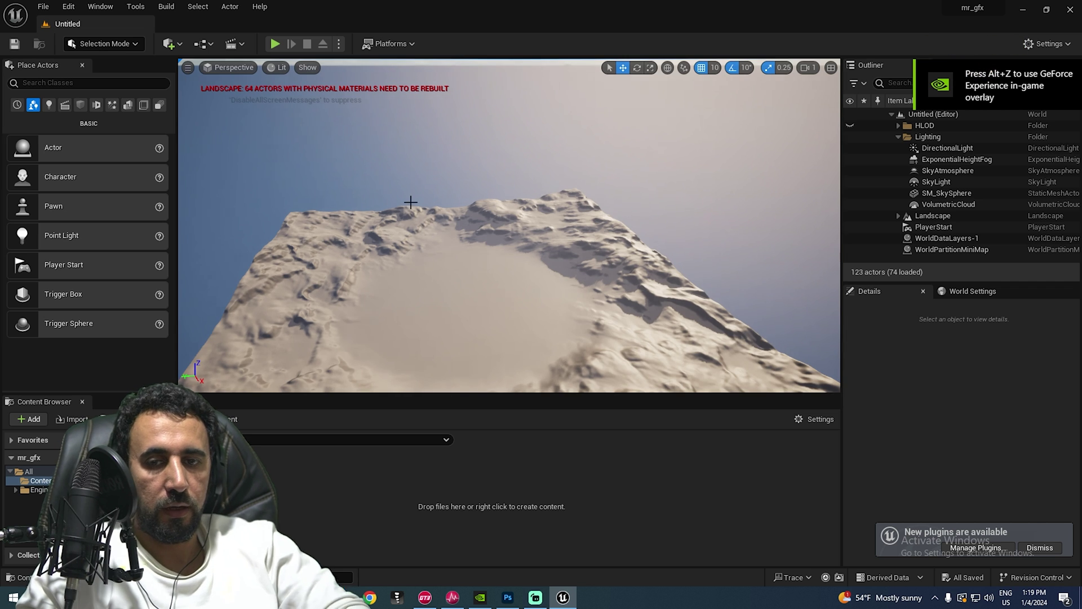
- Create a new folder named assets inside the project's Content folder
right_drag(411, 202, 310, 241)
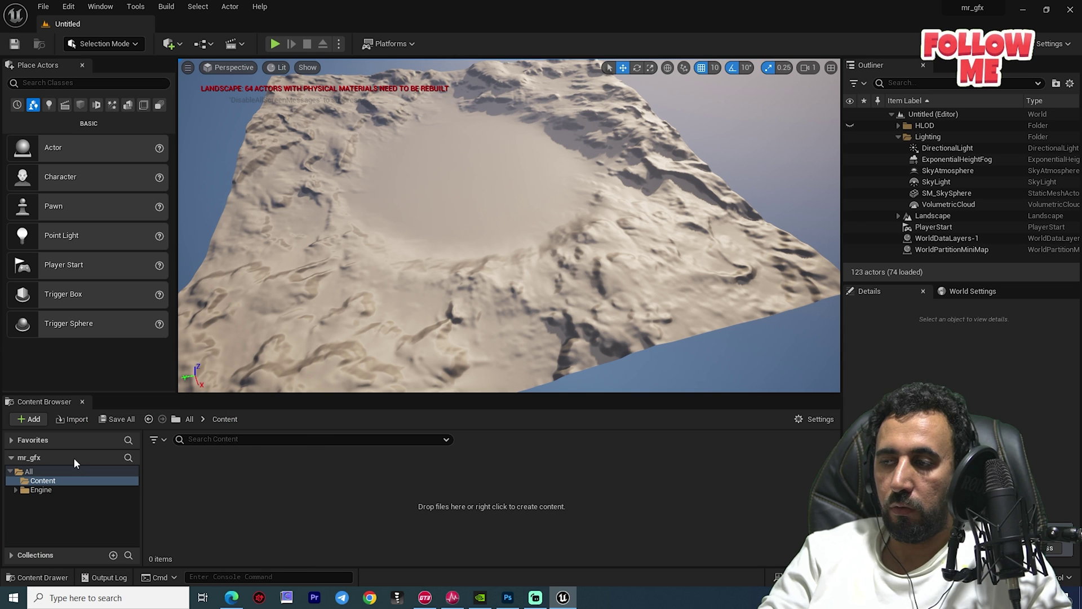
click(28, 419)
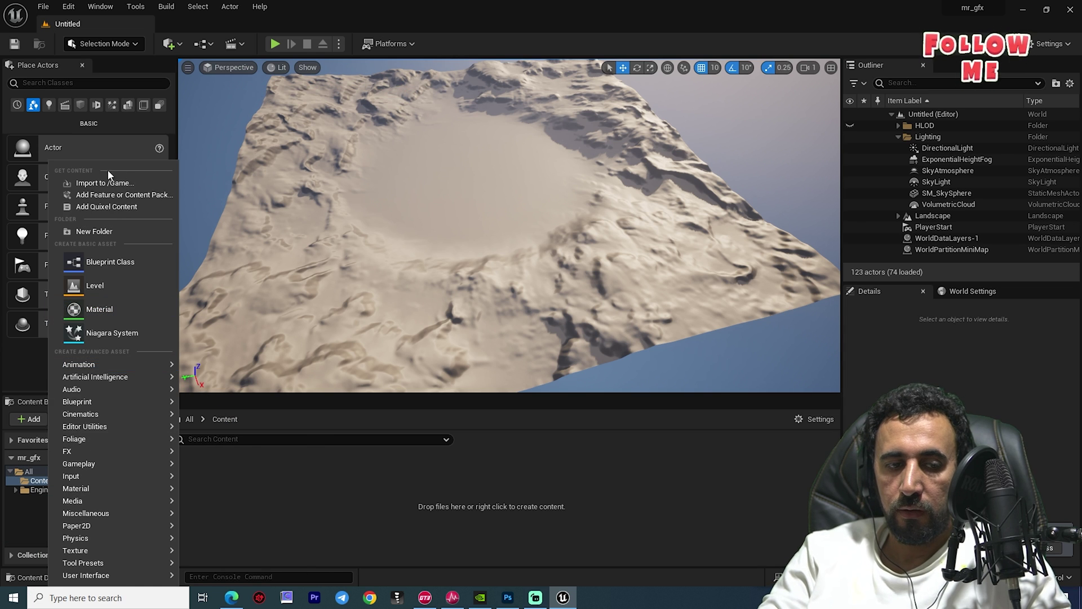
click(107, 228)
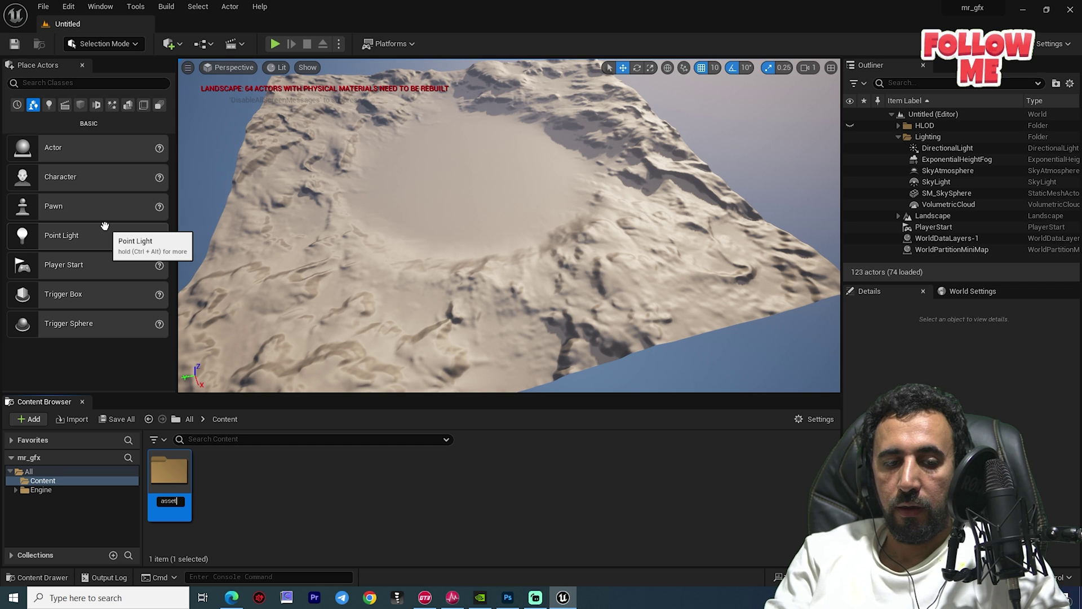
key(Return)
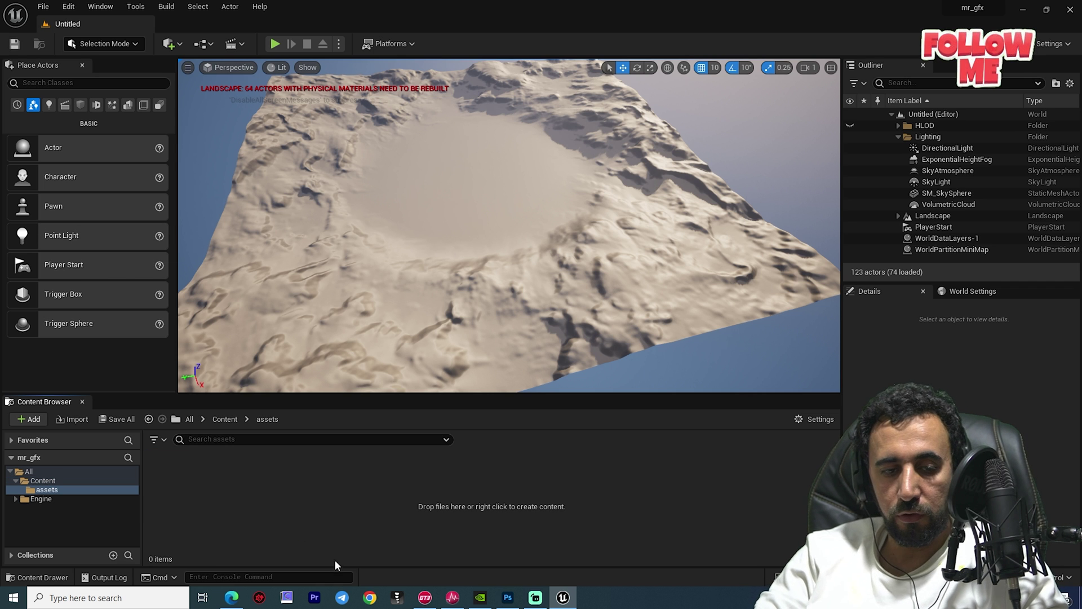
- In File Explorer, copy the fall, idle, jump and walk folders from the mrgfx folder
key(super+e)
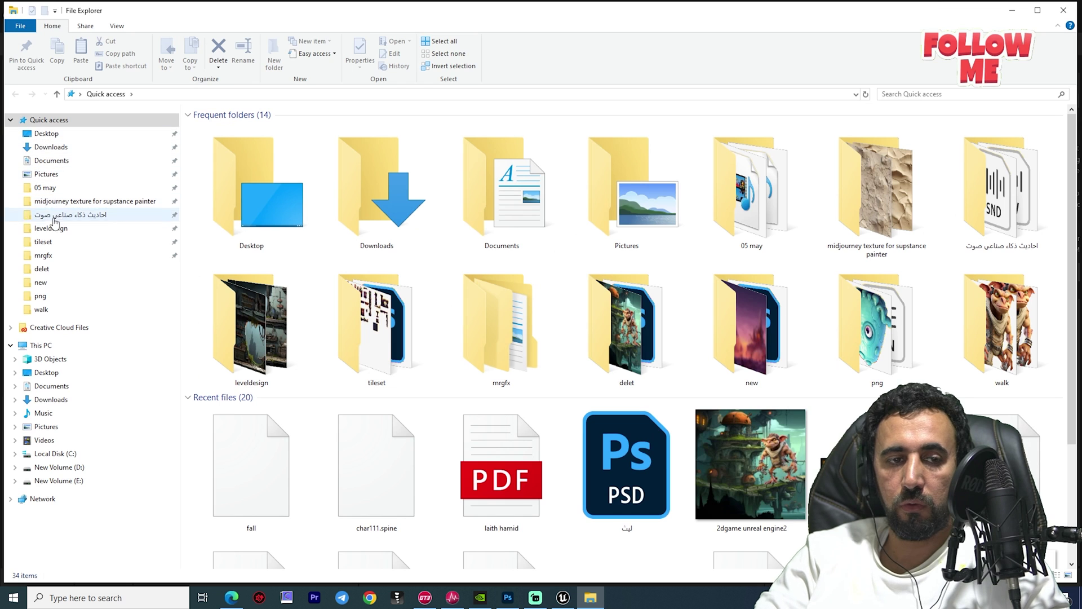
click(69, 255)
drag(302, 235, 197, 121)
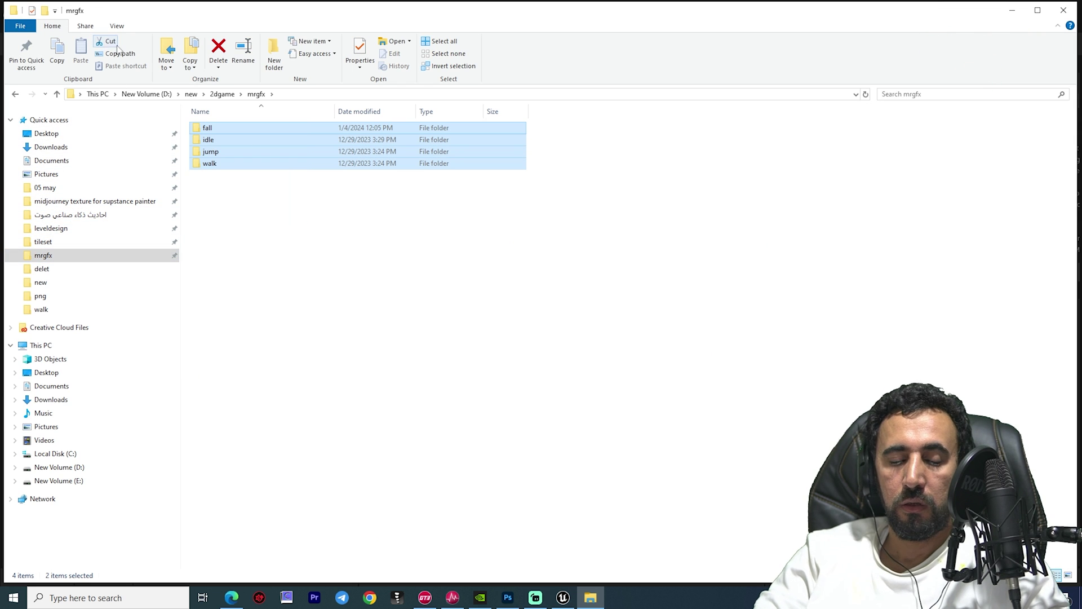
ctrl+scroll(261, 230, up, 4)
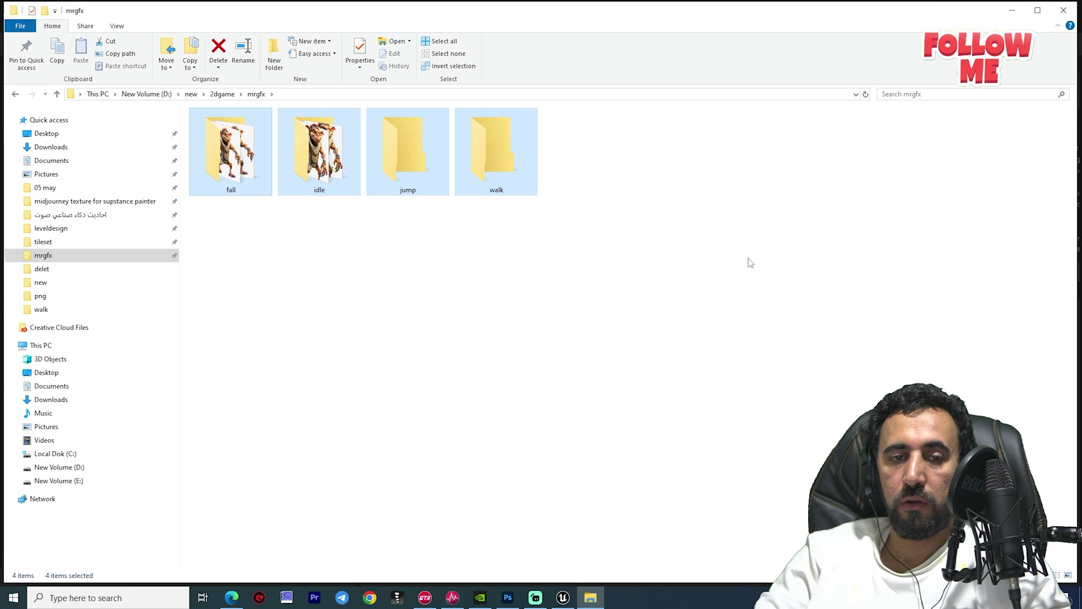
drag(751, 263, 213, 140)
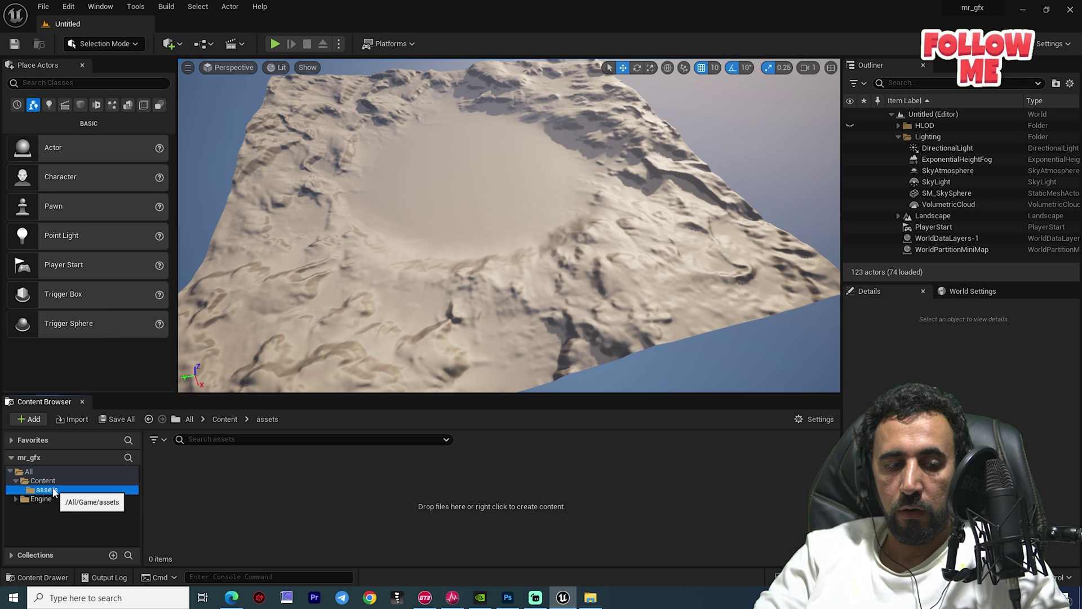
- Paste the copied animation folders into the project's assets directory on disk and import the detected source files, with Don't ask again enabled
right_click(50, 490)
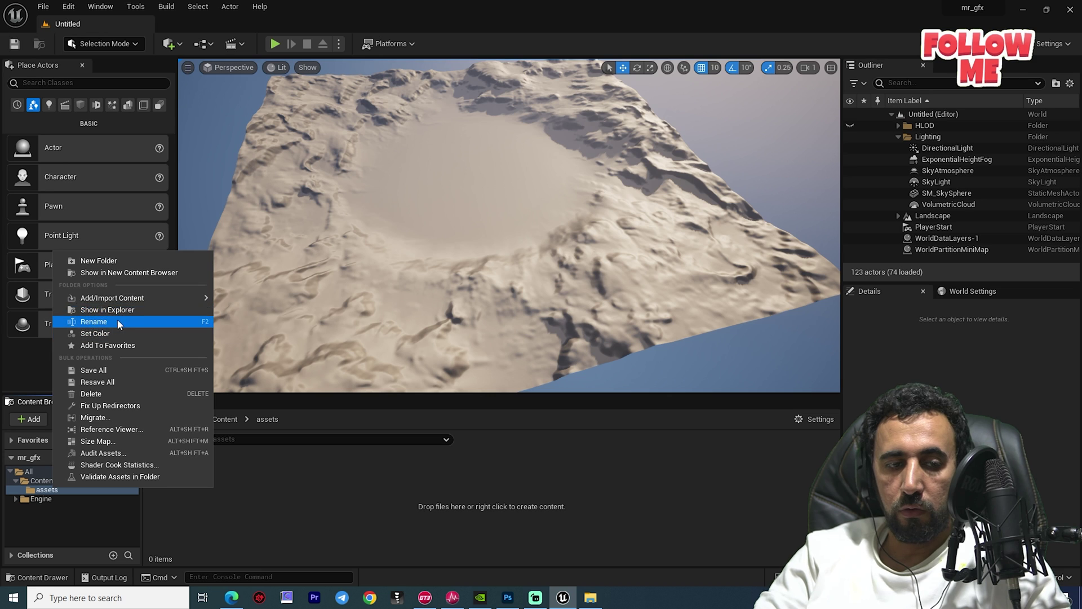
click(119, 312)
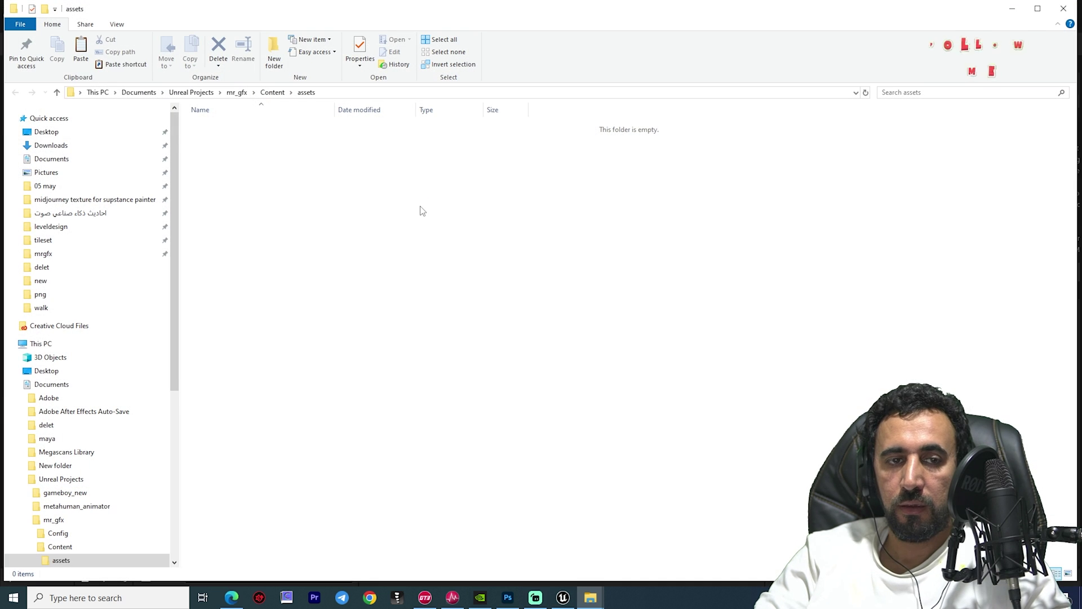
key(ctrl+v)
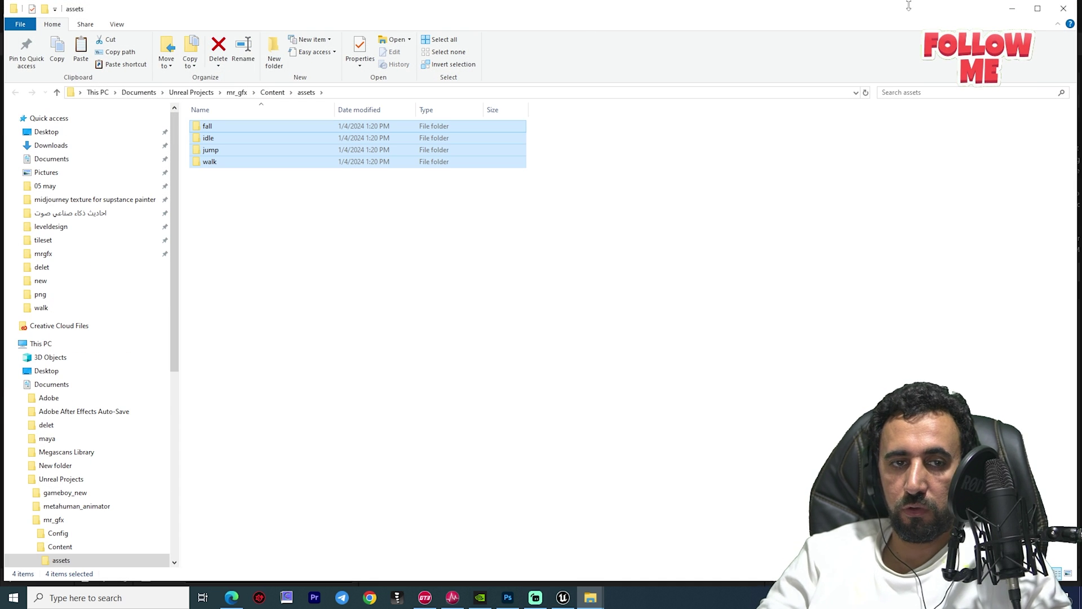
click(1064, 7)
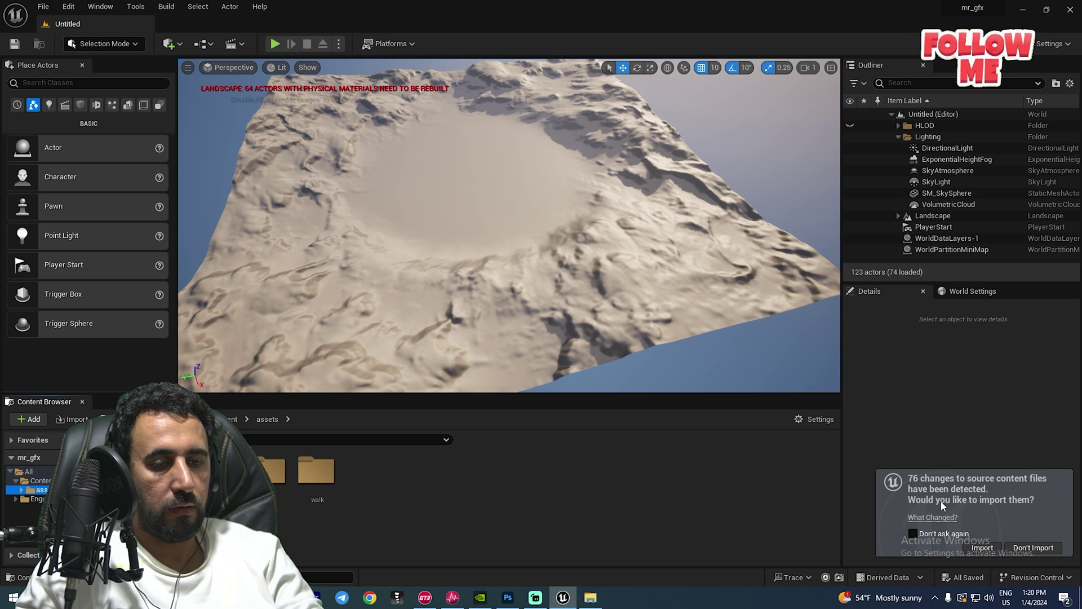
click(930, 533)
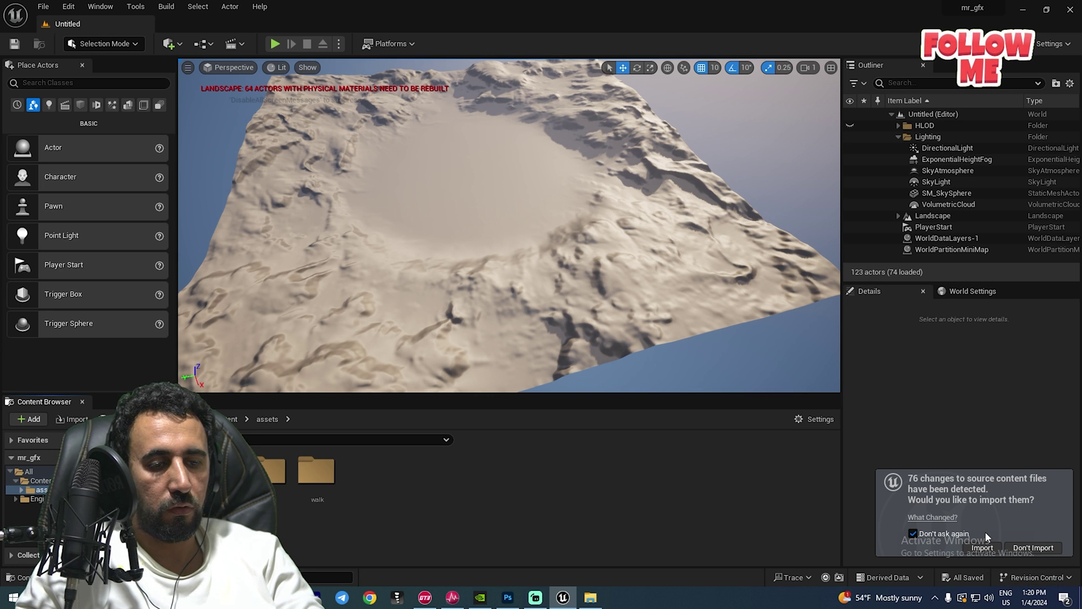
click(987, 547)
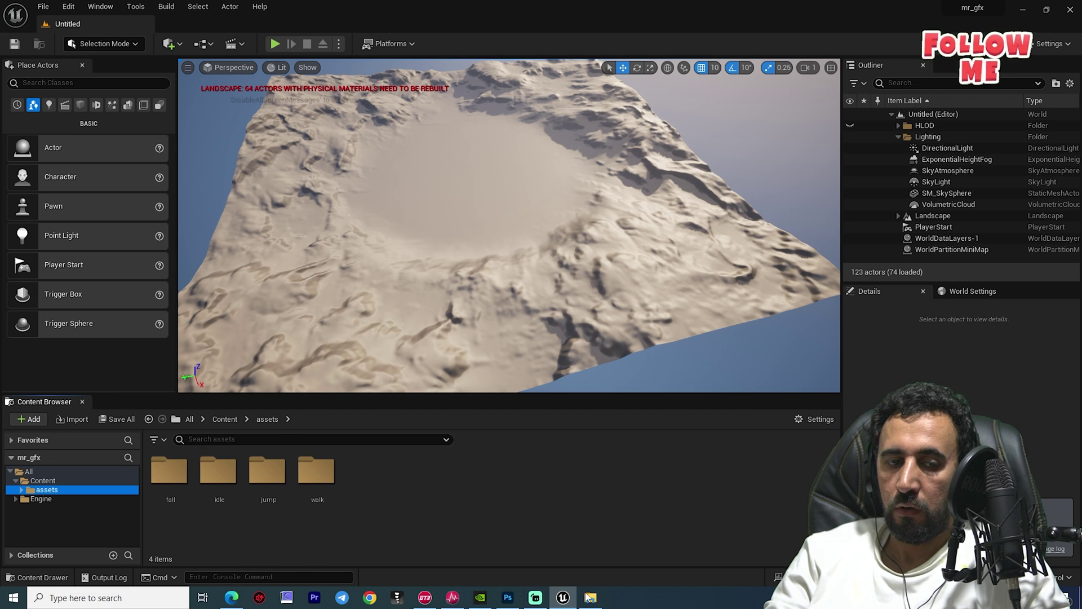
- Enlarge the Content Browser and examine the imported textures in the fall, idle and jump folders
double_click(167, 470)
scroll(395, 497, down, 2)
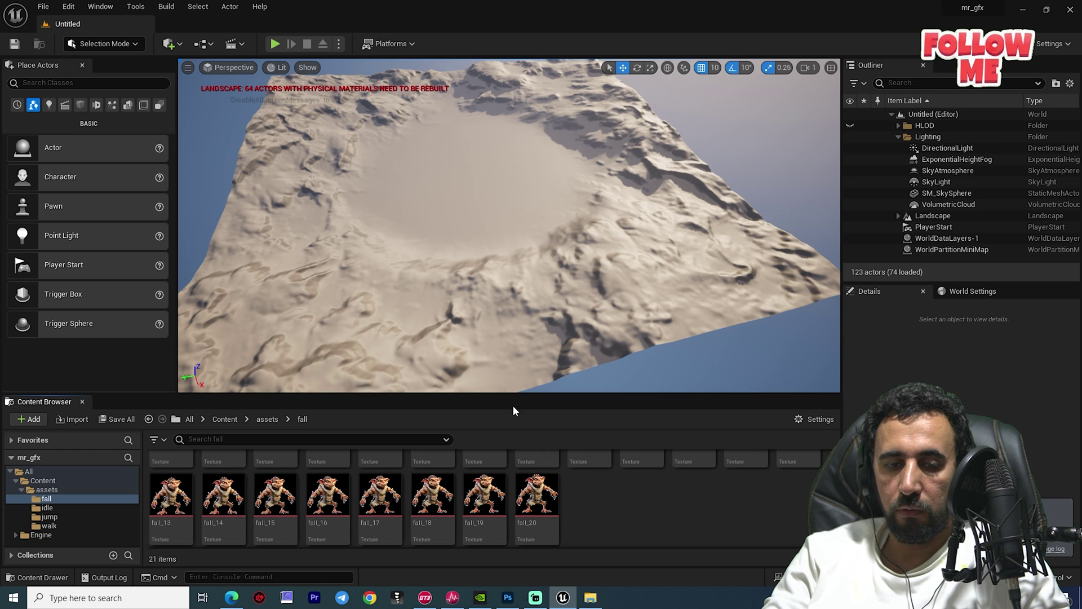
drag(514, 393, 507, 304)
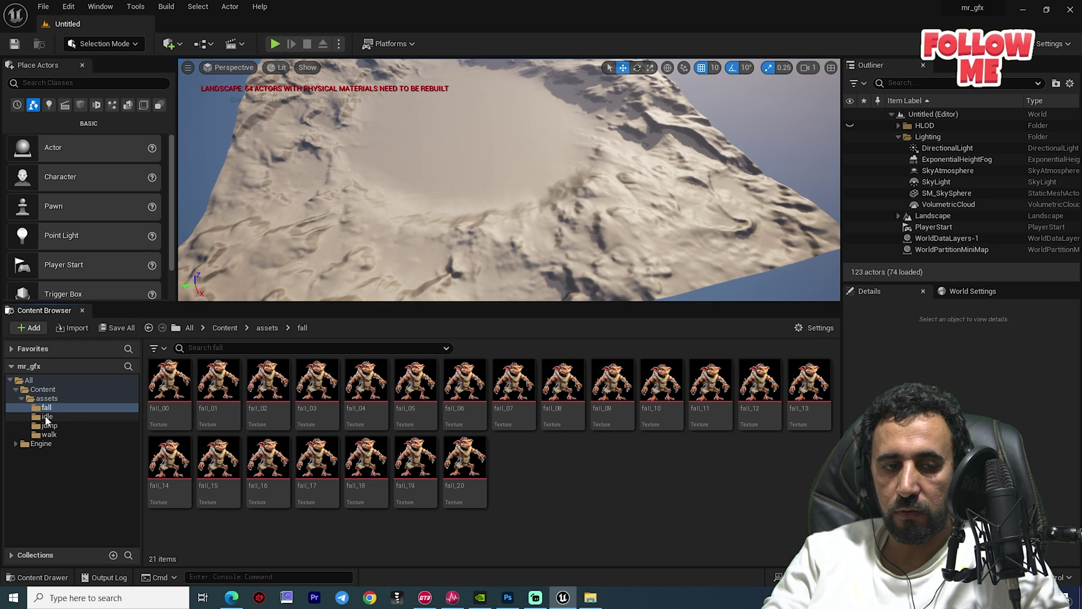
click(45, 417)
click(46, 427)
click(46, 407)
click(160, 410)
- Apply the Common Filters to the assets folder to list the textures of all its subfolders together
click(44, 399)
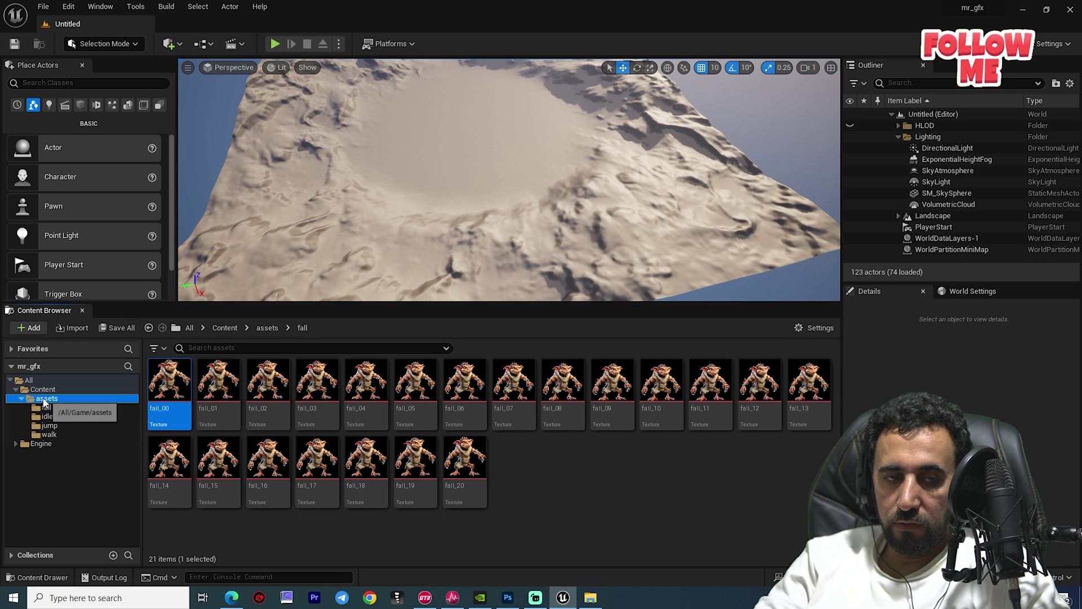
click(155, 348)
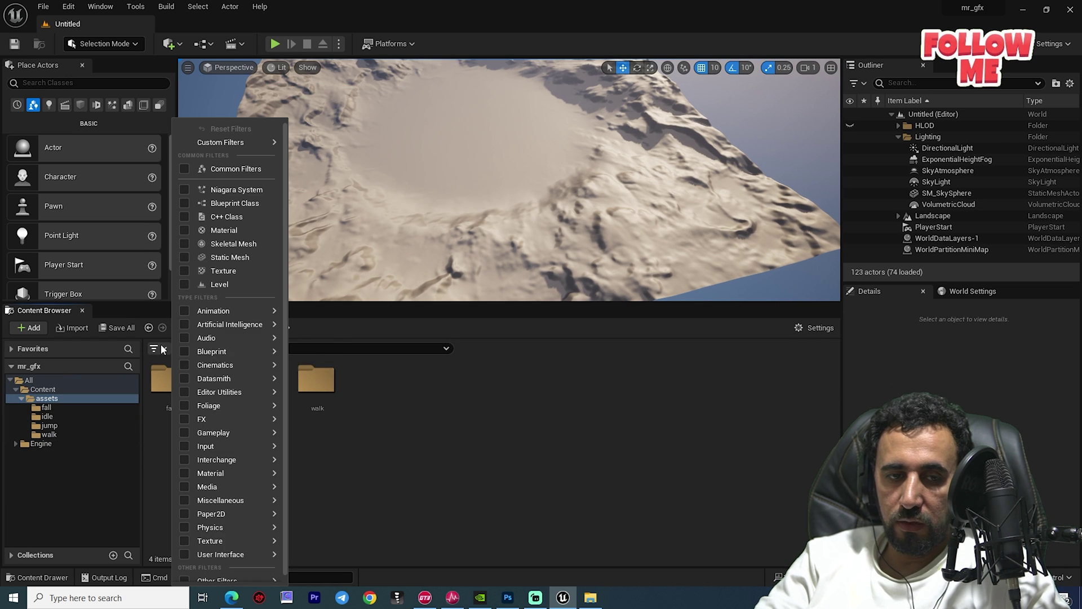
click(212, 170)
- Select every fall, idle, jump and walk texture and apply the Paper2D texture settings to them
click(251, 384)
scroll(614, 434, down, 6)
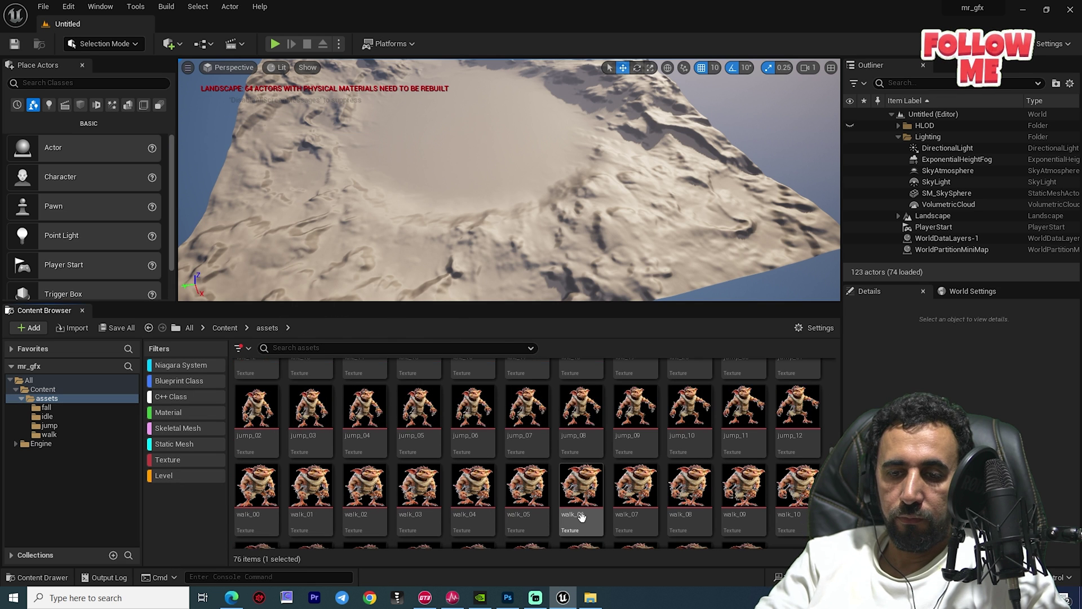
shift+click(743, 494)
right_click(744, 494)
mouse_move(879, 201)
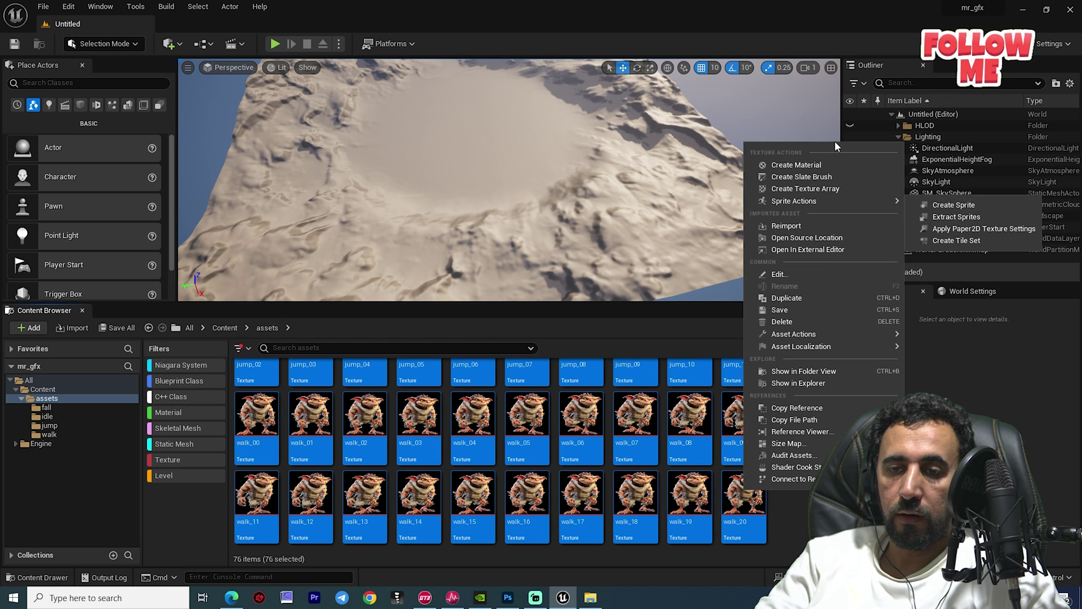
click(987, 229)
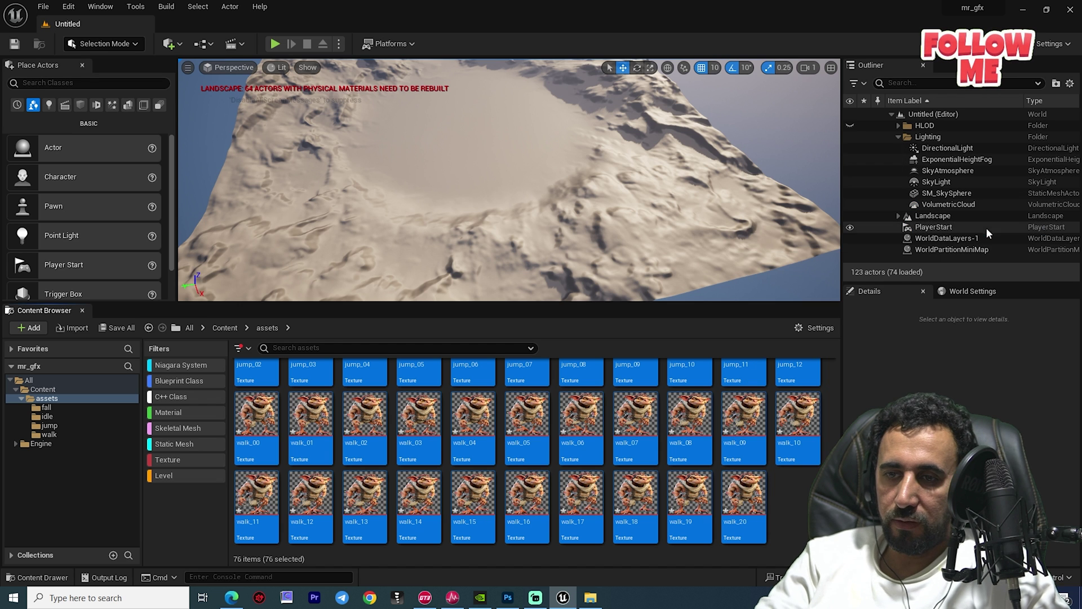
- Create sprites from all the selected textures and open the fall folder to view them
scroll(660, 420, up, 3)
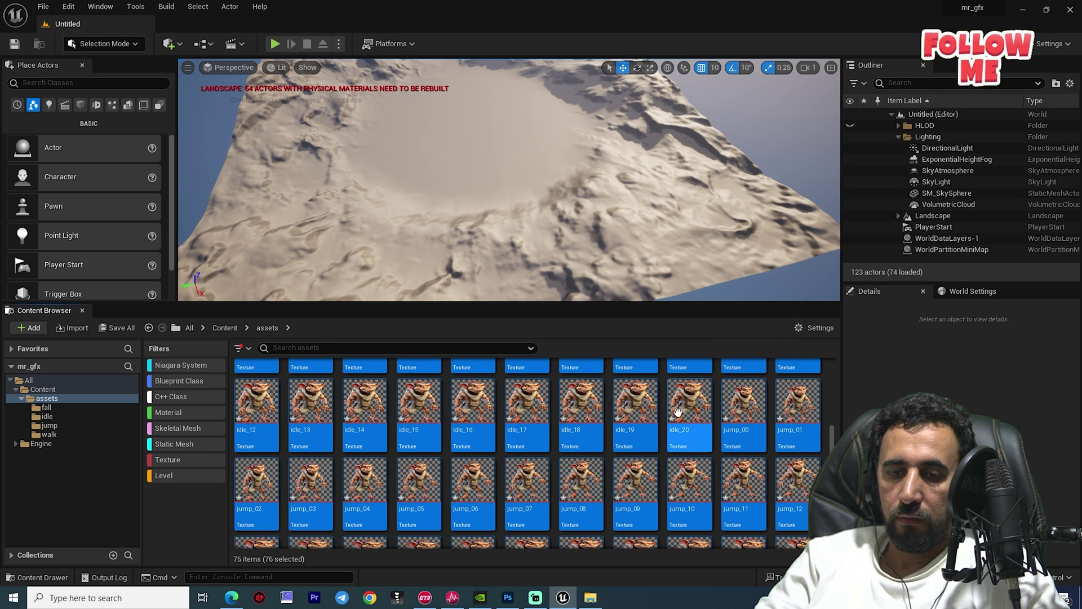
right_click(633, 398)
mouse_move(768, 110)
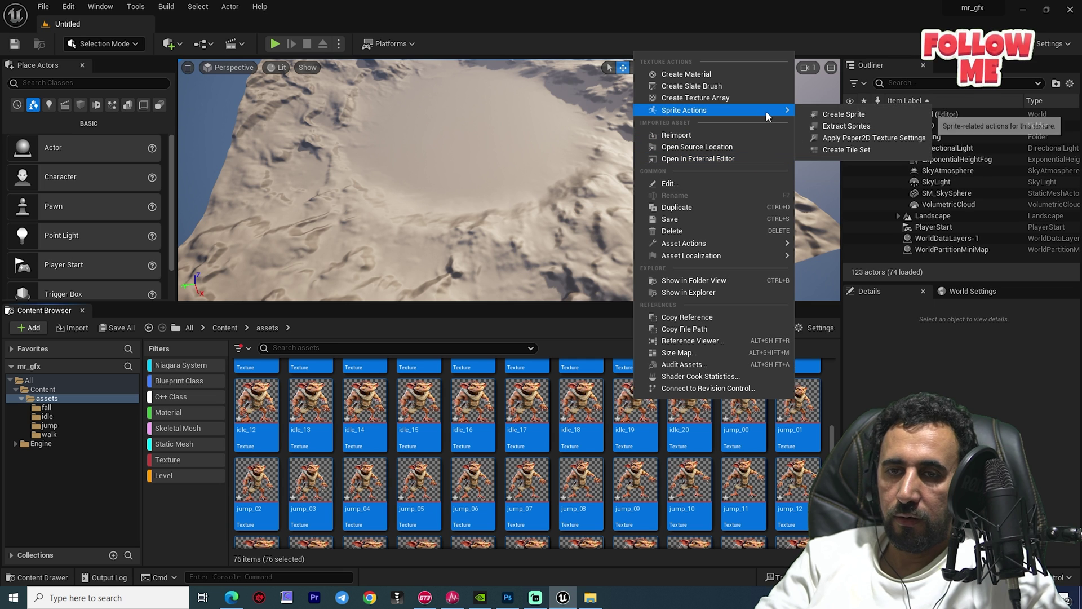
click(844, 114)
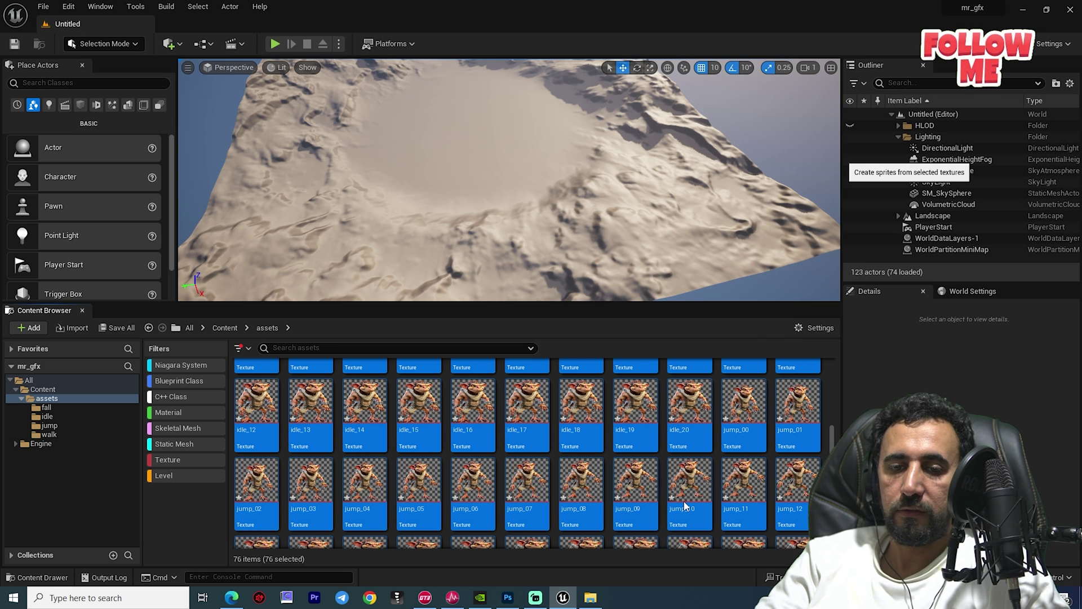
click(47, 409)
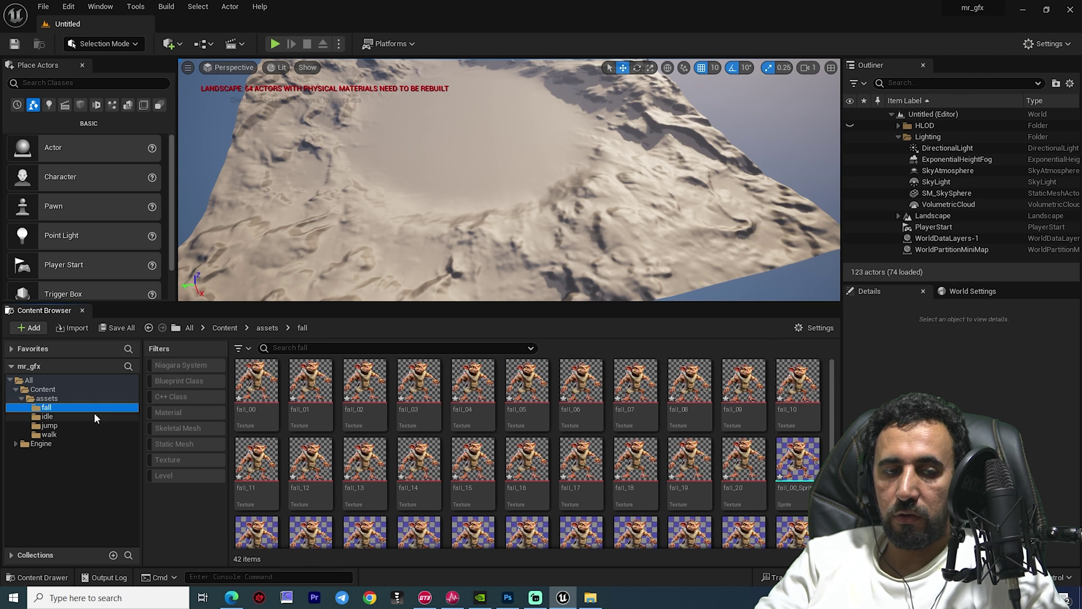
- Create a flipbook from all the fall sprites, fall_00_Sprite to fall_20_Sprite, and open it
scroll(749, 432, down, 3)
scroll(789, 446, up, 2)
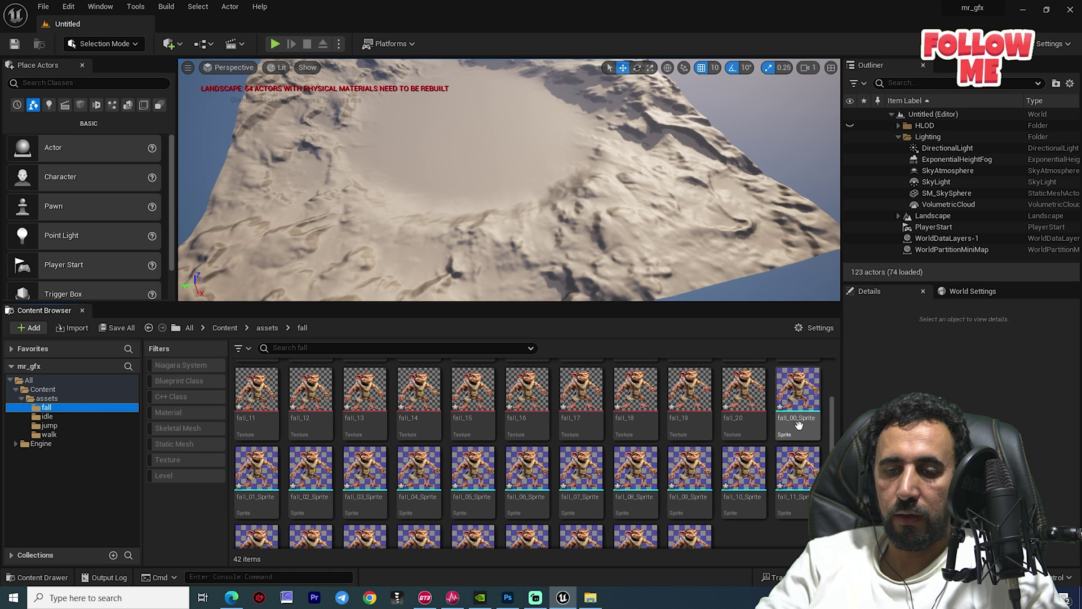
click(794, 401)
scroll(728, 530, down, 2)
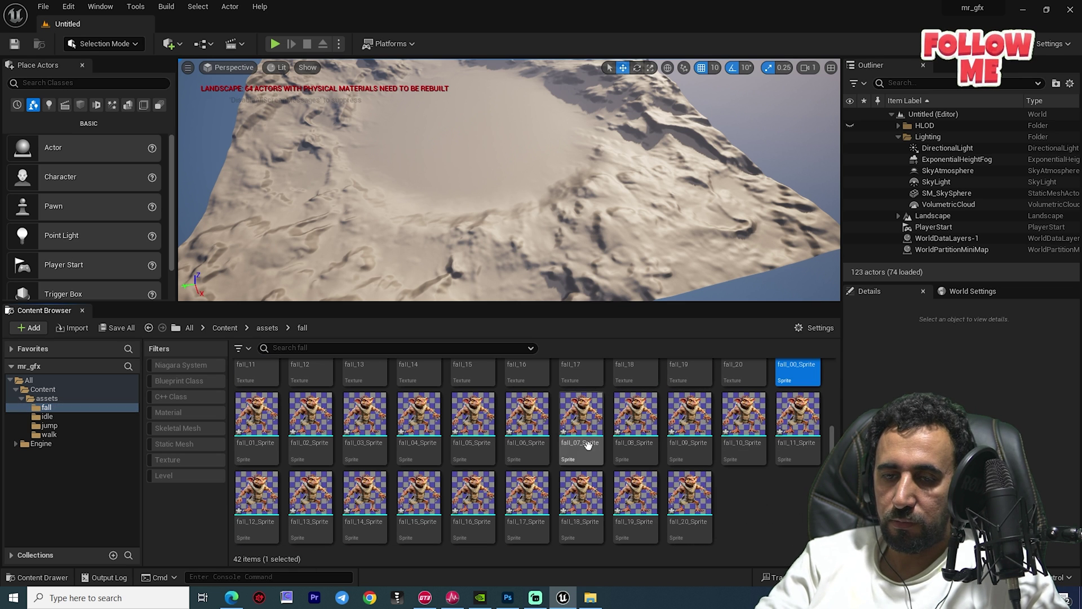
shift+click(685, 506)
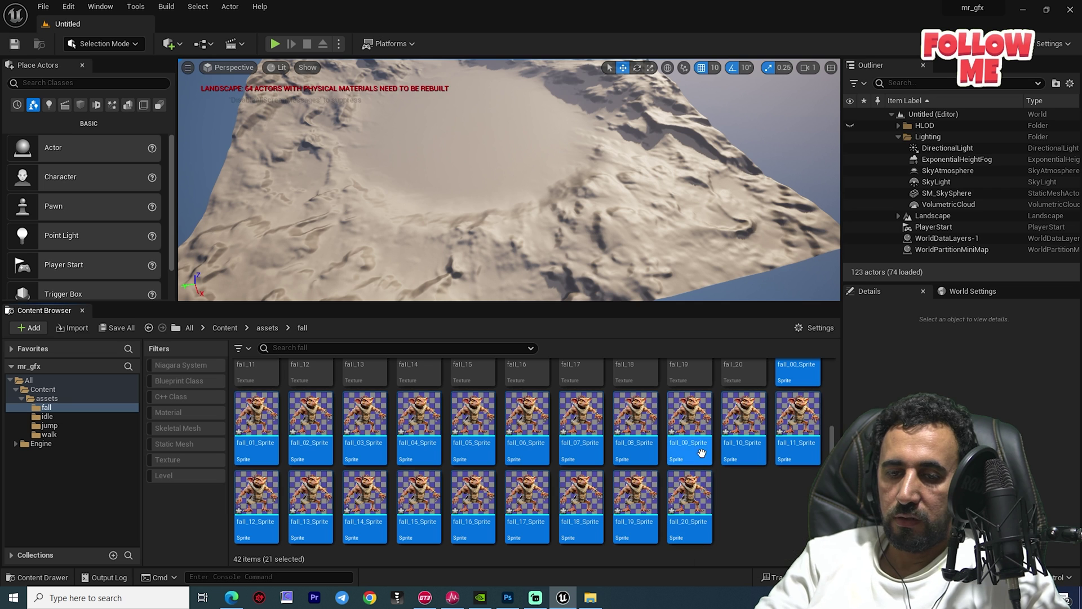
right_click(699, 416)
click(739, 165)
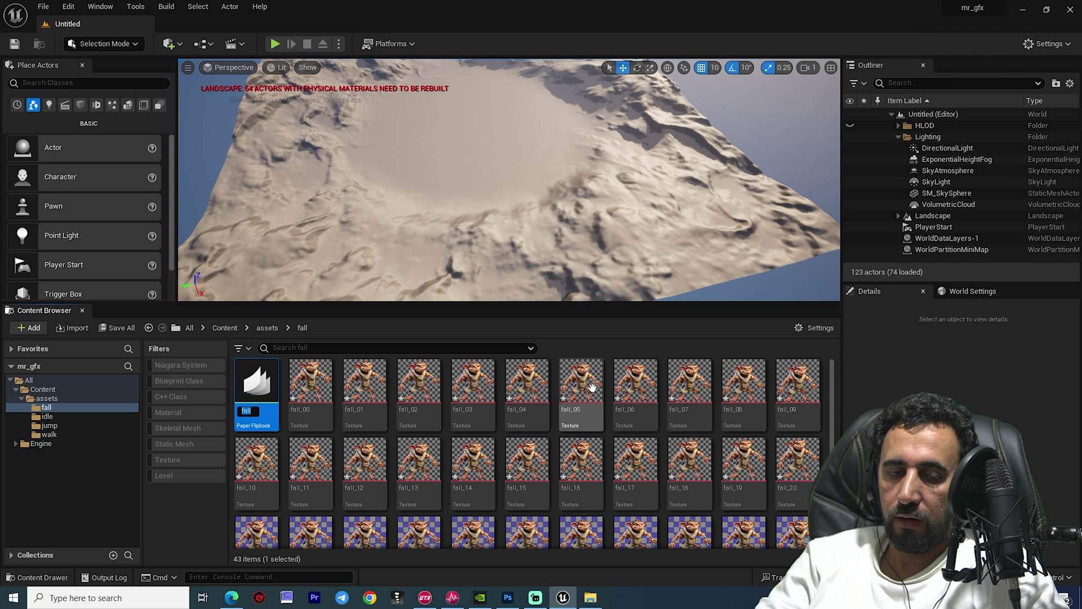
key(Return)
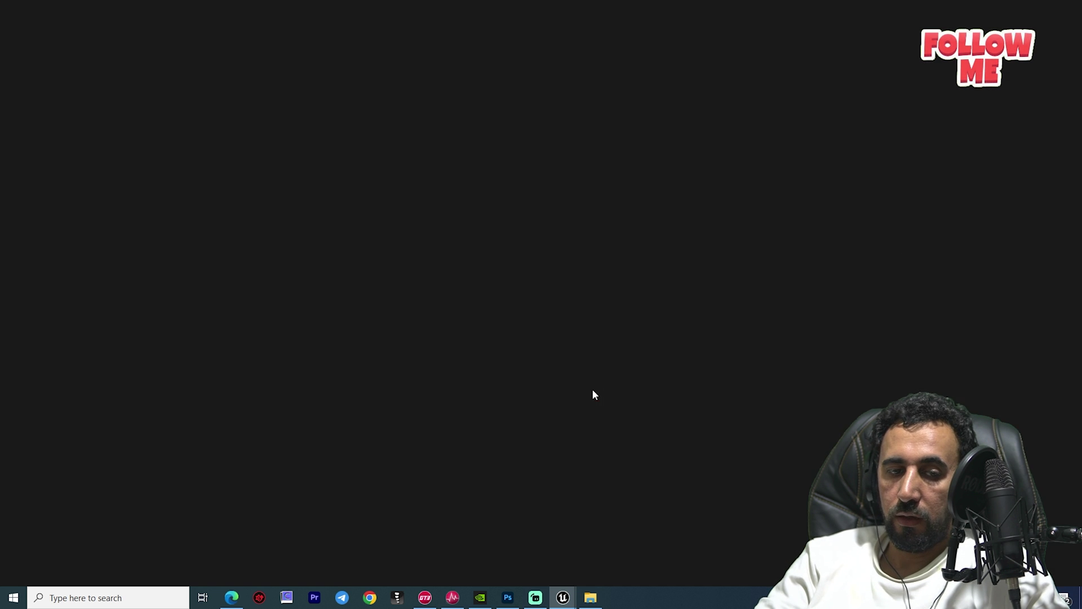
- Preview the fall animation and try frame rates of 25, 450 and 50 frames per second
scroll(451, 261, up, 8)
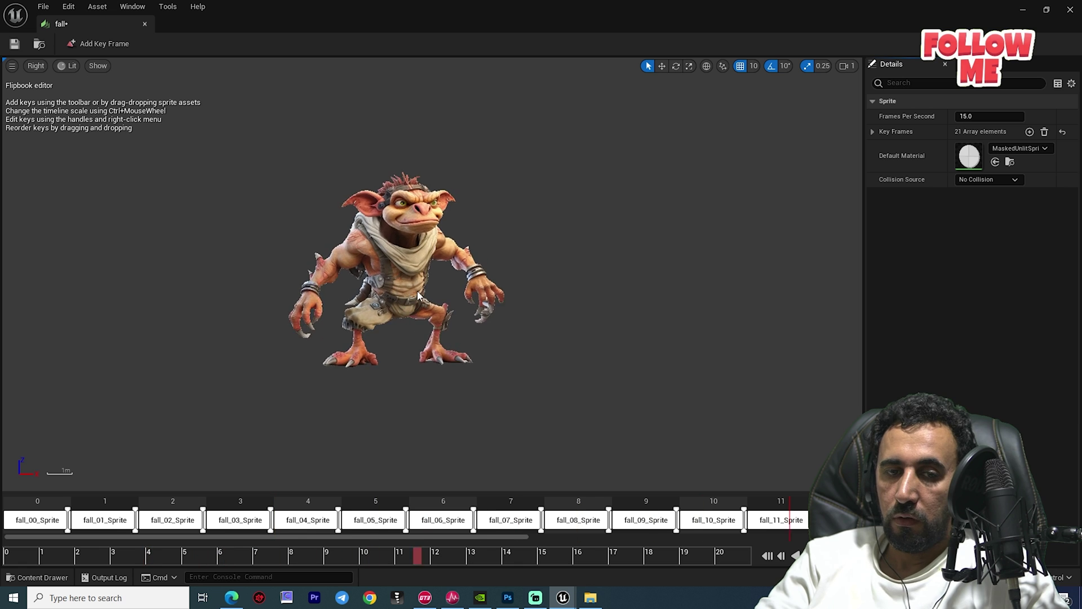
scroll(394, 304, up, 2)
scroll(396, 304, down, 5)
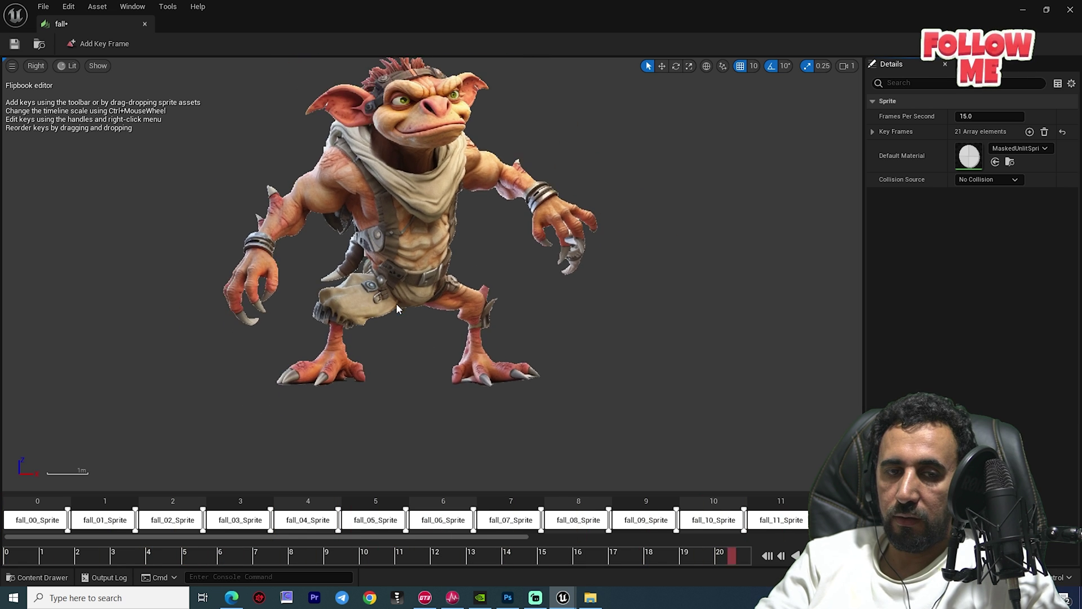
click(978, 116)
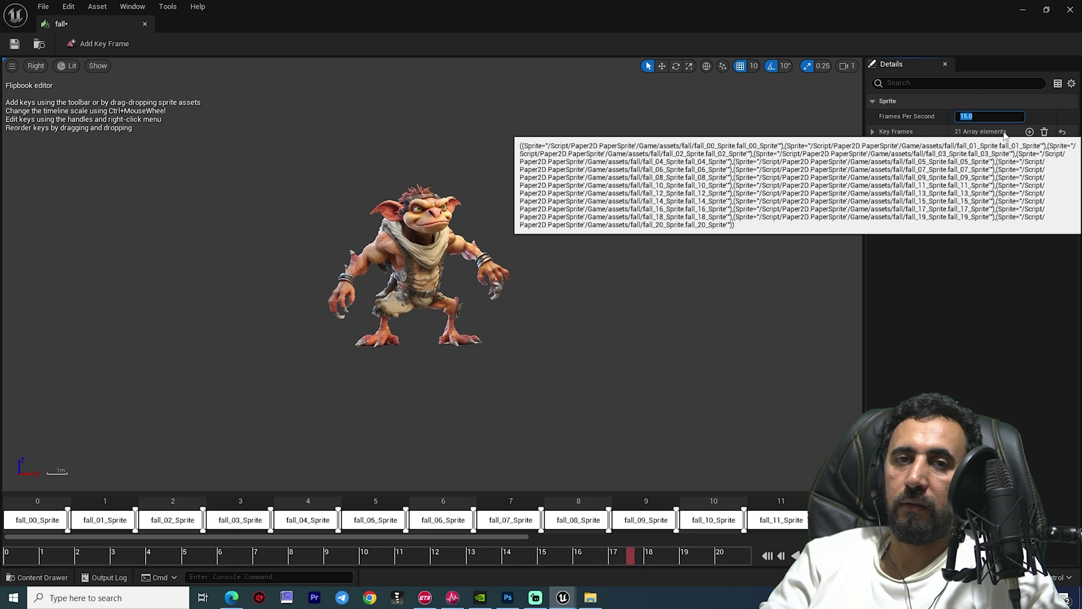
text(25)
key(Return)
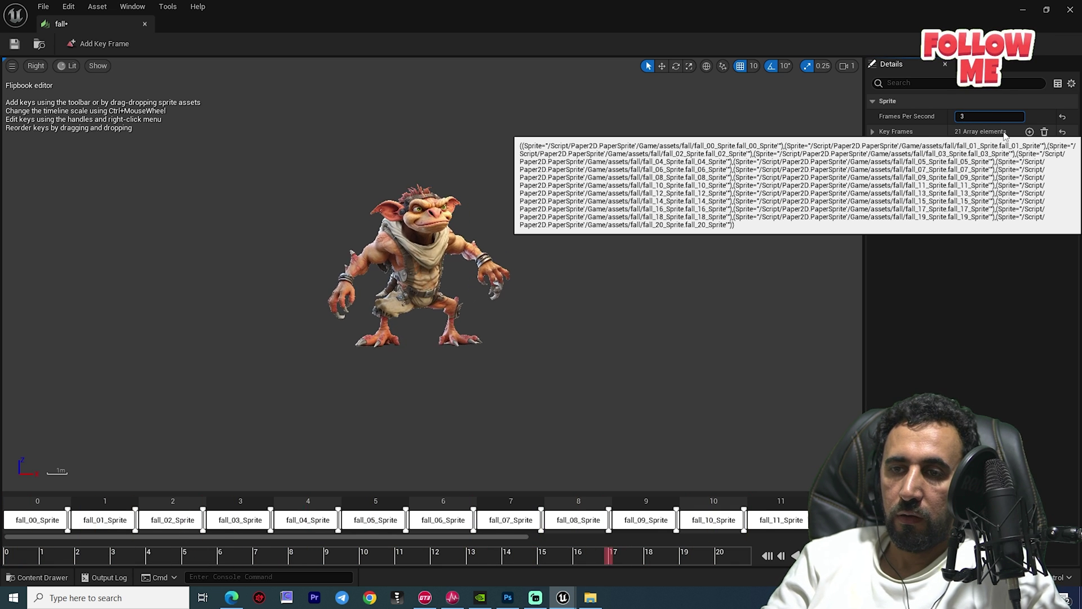
text(0)
key(BackSpace)
text(450)
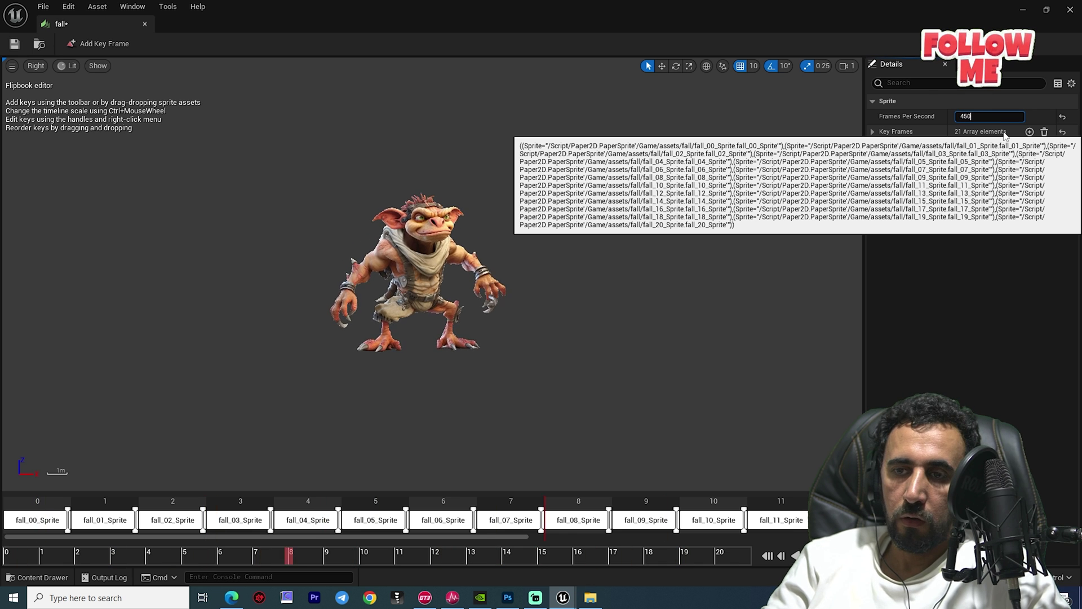
key(Return)
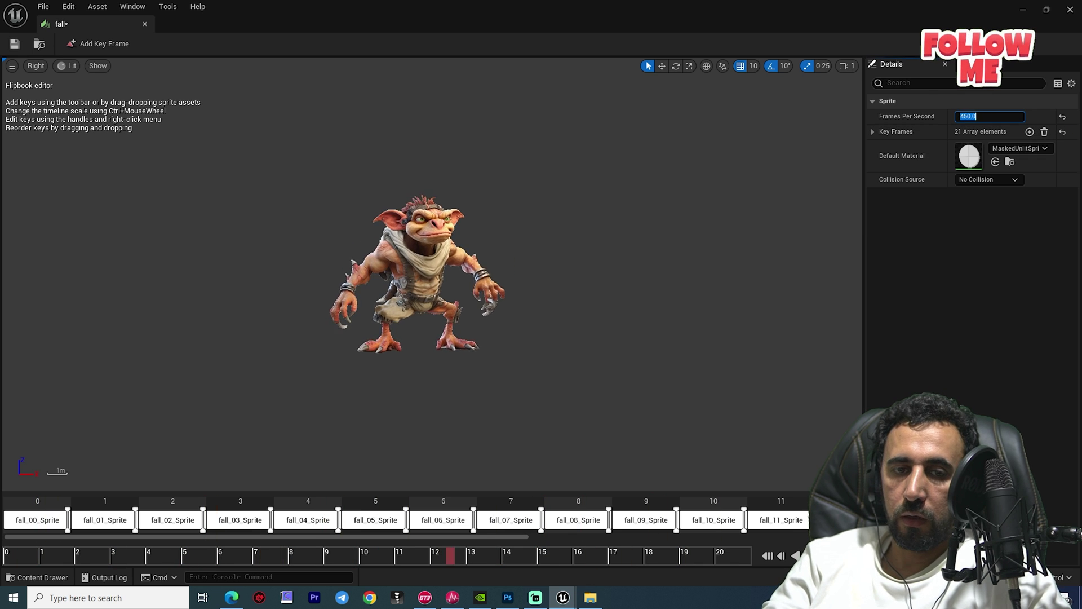
text(50)
key(ctrl+a)
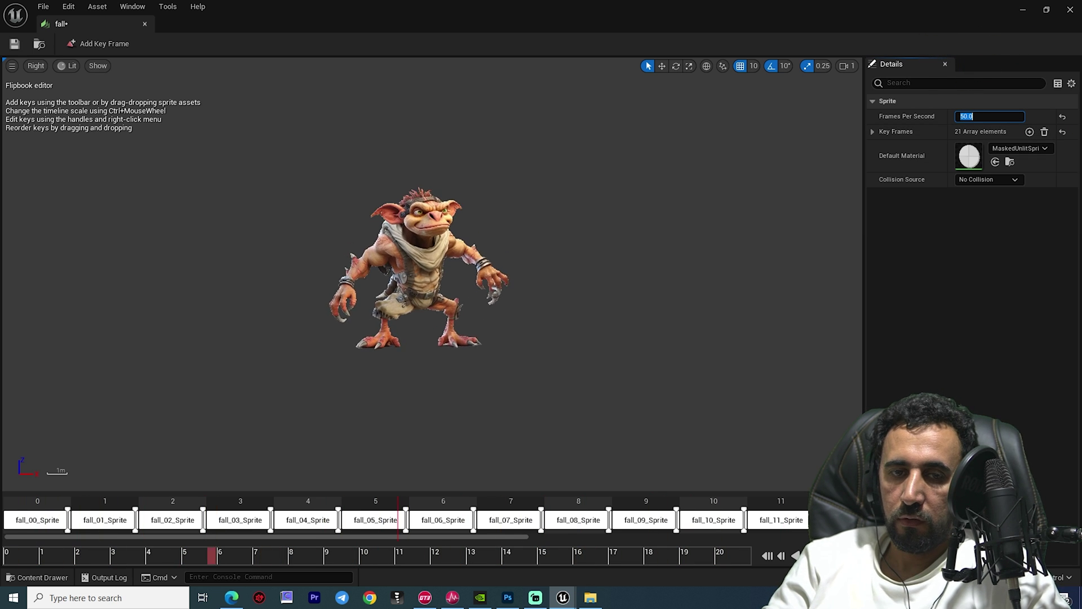
- Set the fall flipbook to 20 frames per second and close its editor
text(2)
key(ctrl+a)
text(5)
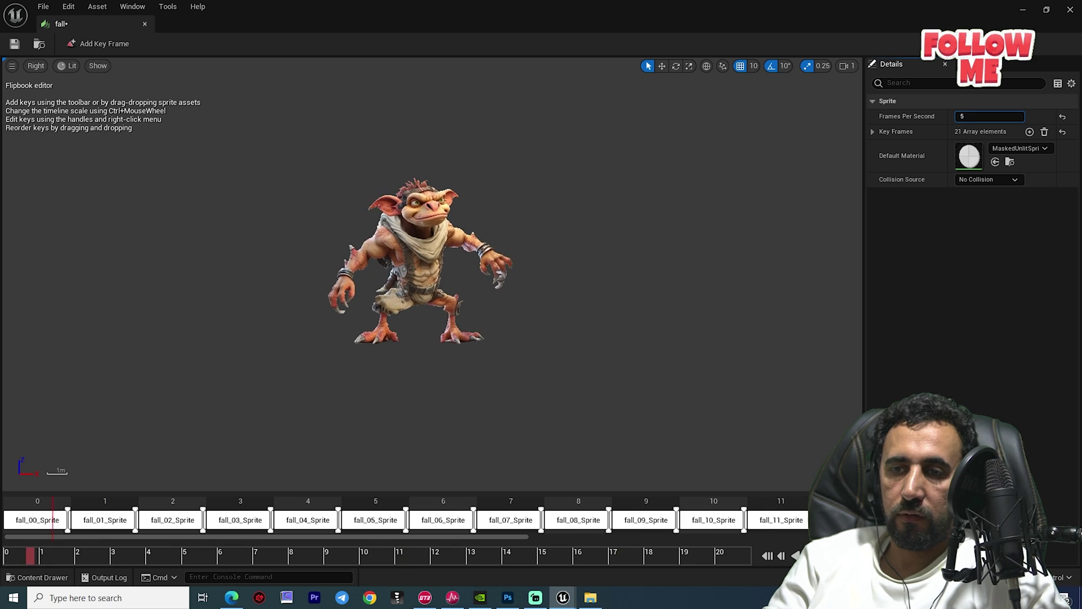
key(ctrl+a)
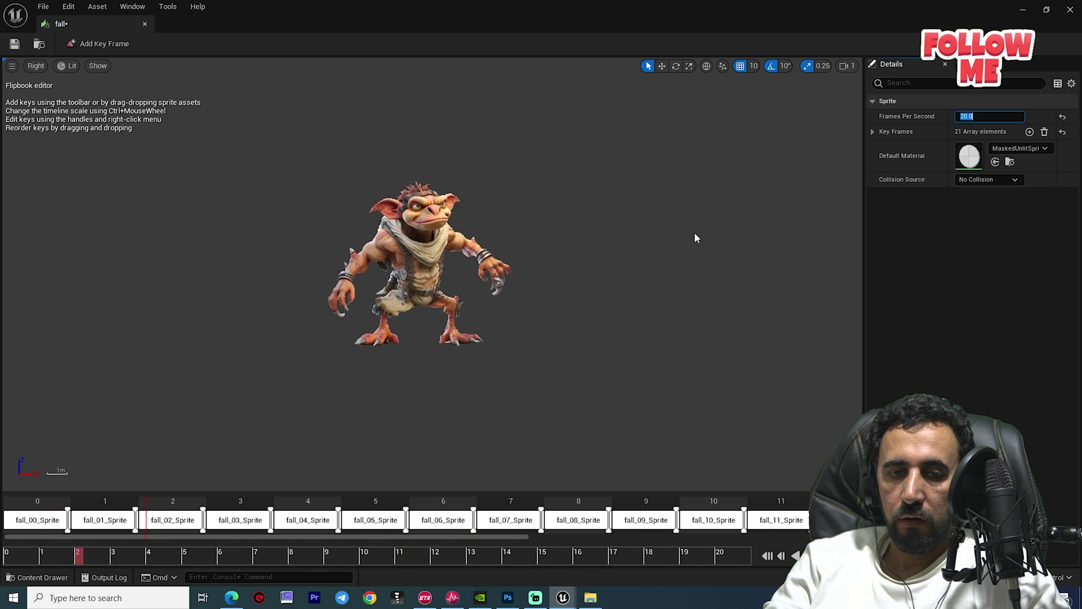
click(145, 23)
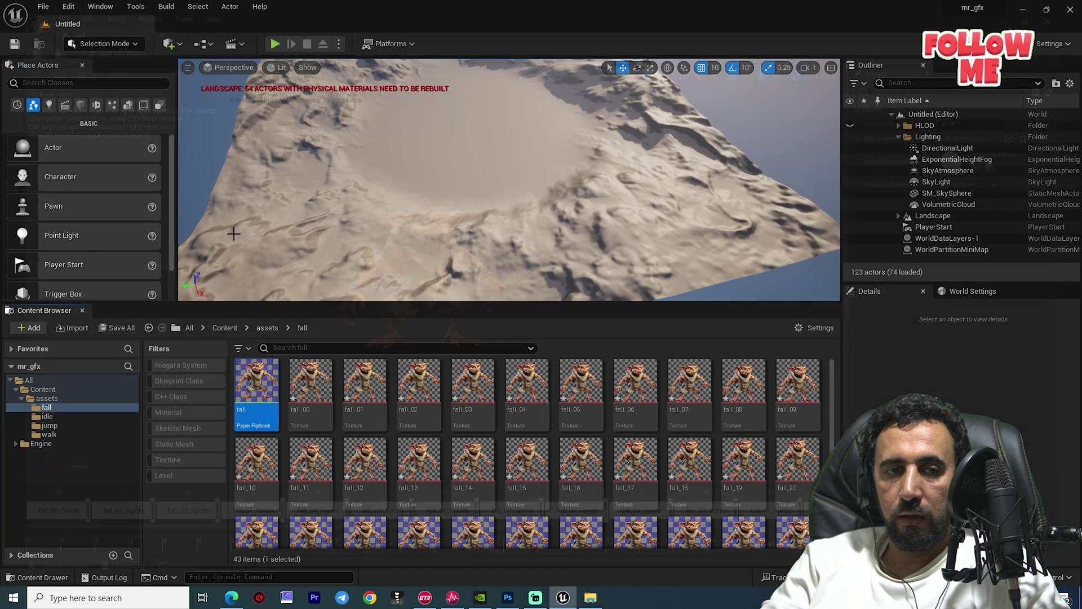
- Create a flipbook from all the sprites in the idle folder, idle_00_Sprite to idle_20_Sprite
click(53, 416)
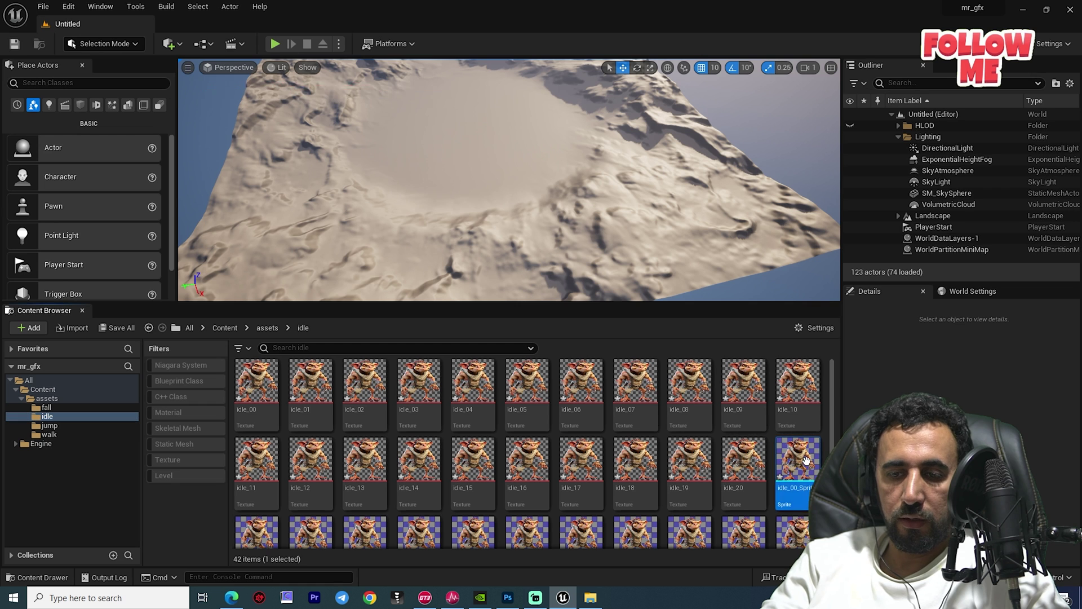
scroll(806, 461, down, 3)
shift+click(689, 496)
right_click(681, 495)
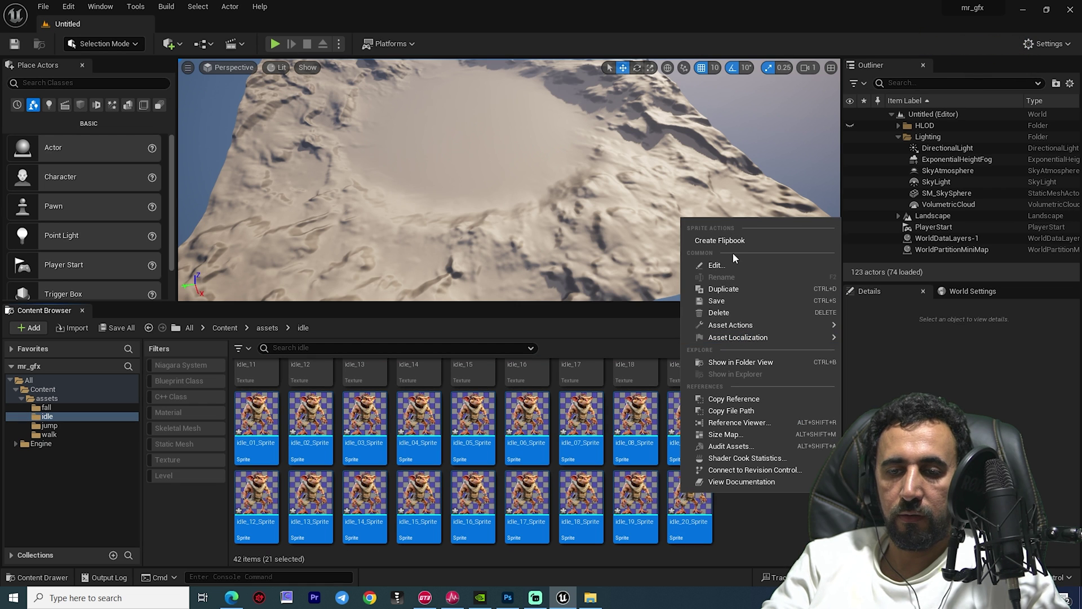
click(724, 240)
- Set the idle flipbook to 20 frames per second, save it and close its editor
double_click(252, 393)
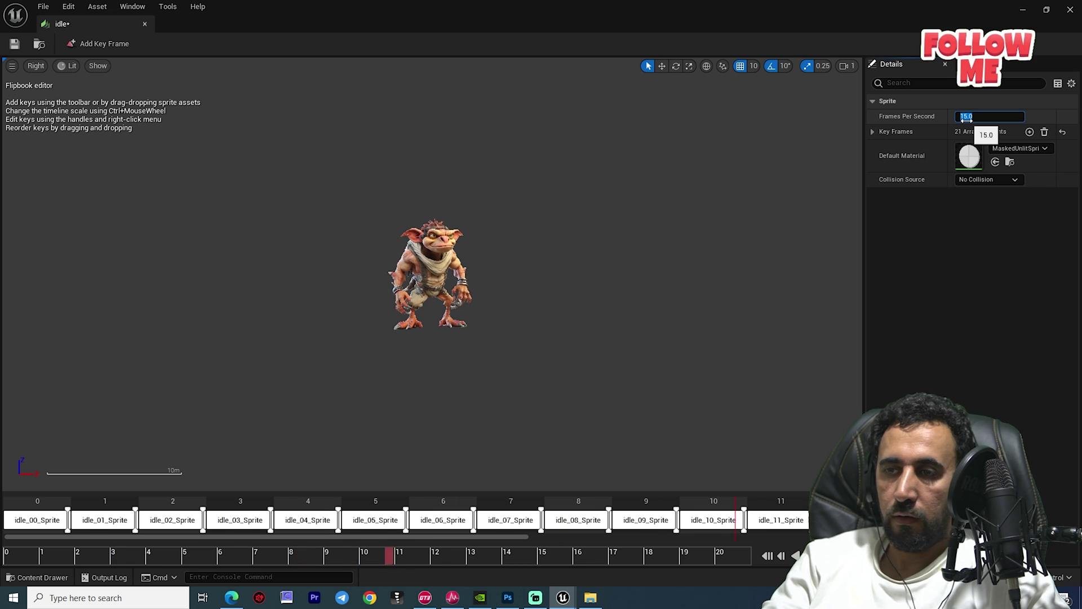
text(20)
key(Return)
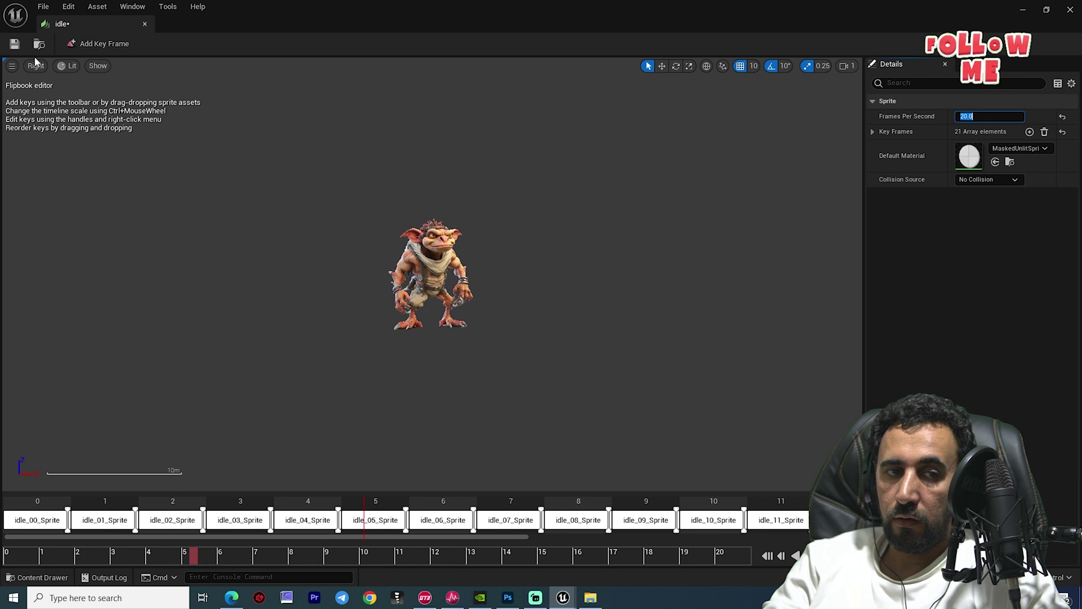
click(18, 49)
click(145, 24)
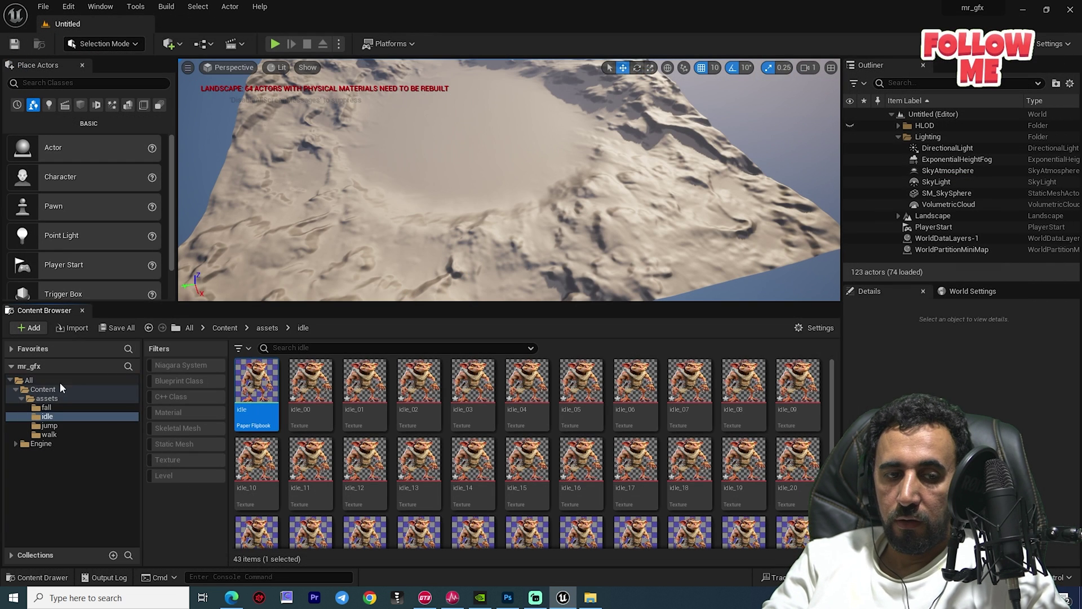
- Create a flipbook from all the sprites in the jump folder, starting with jump_00_Sprite
click(49, 425)
click(365, 460)
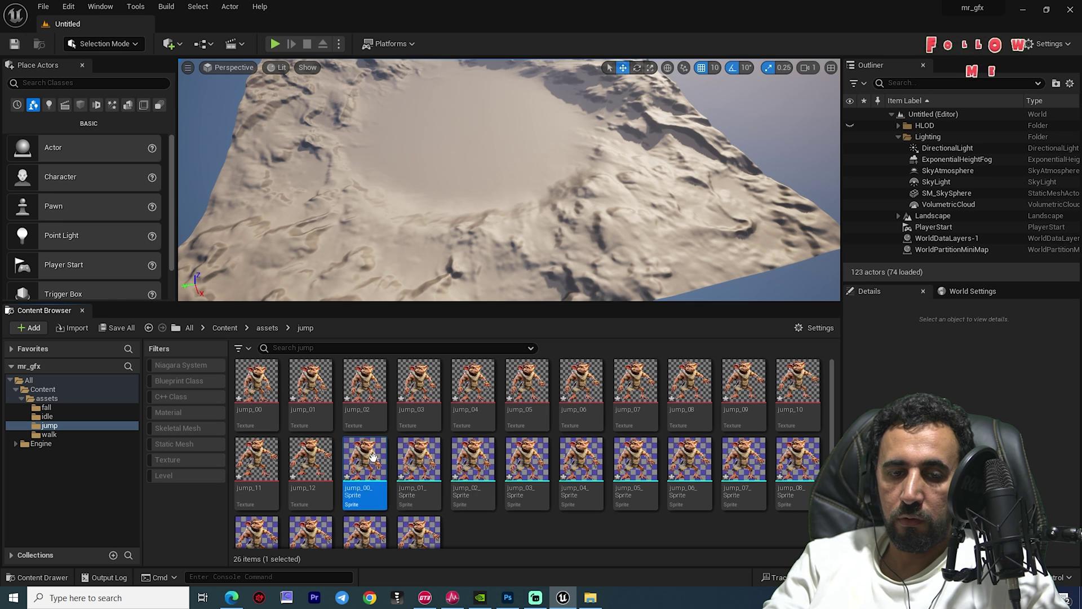
shift+click(419, 533)
right_click(365, 467)
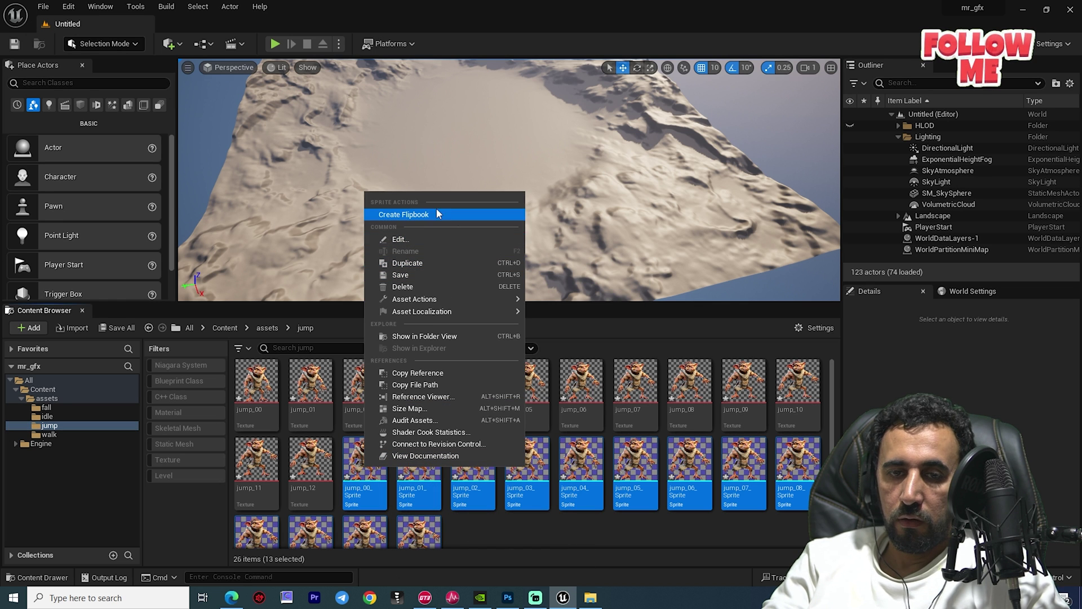
click(404, 215)
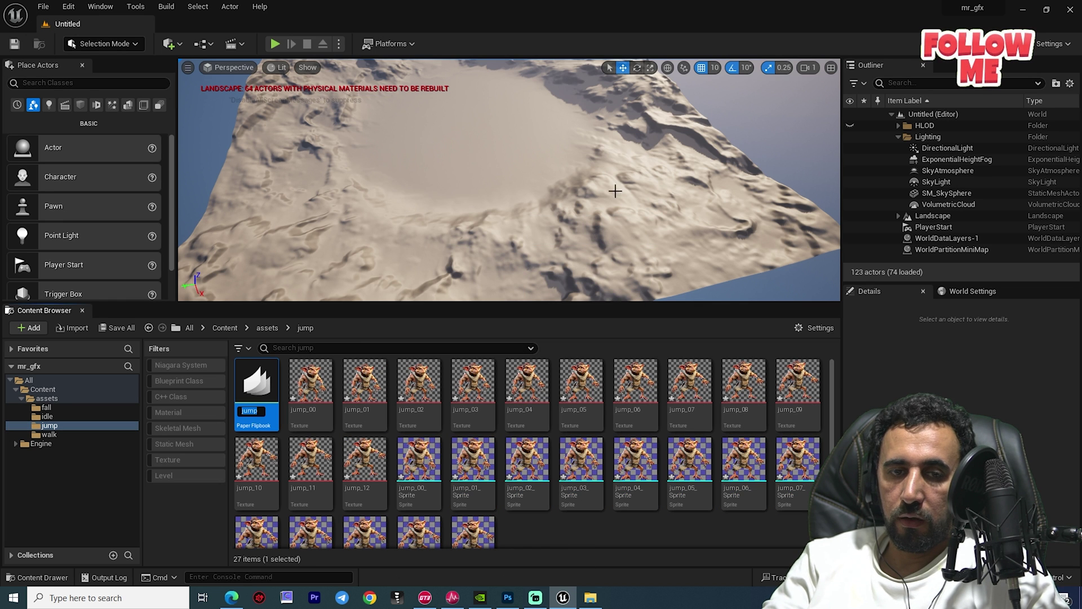
- Set the jump flipbook to 25 frames per second, save it and close its editor
double_click(264, 385)
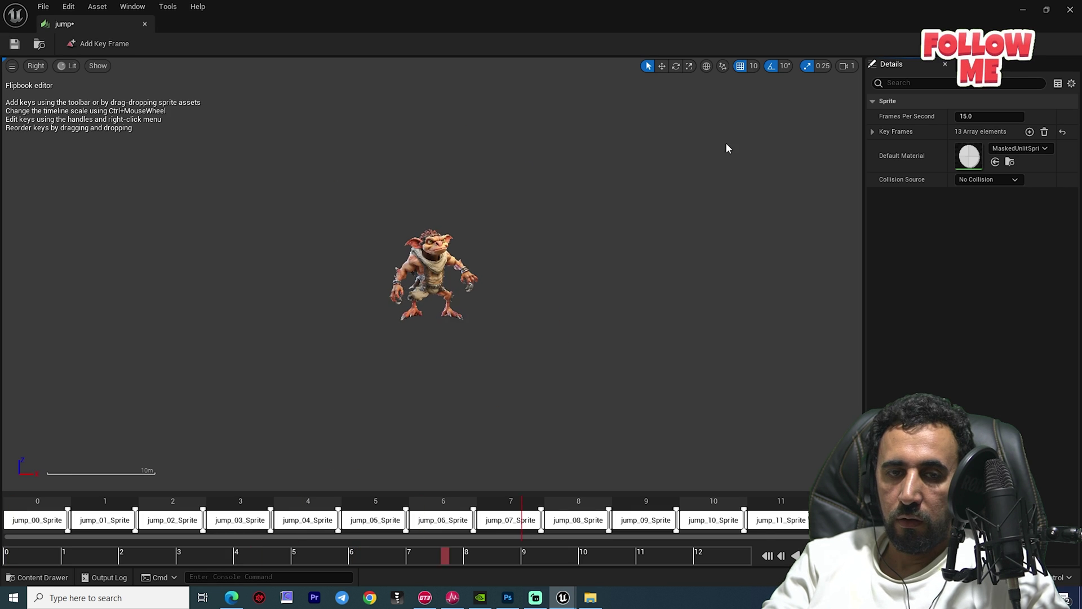
click(985, 116)
text(25)
key(Return)
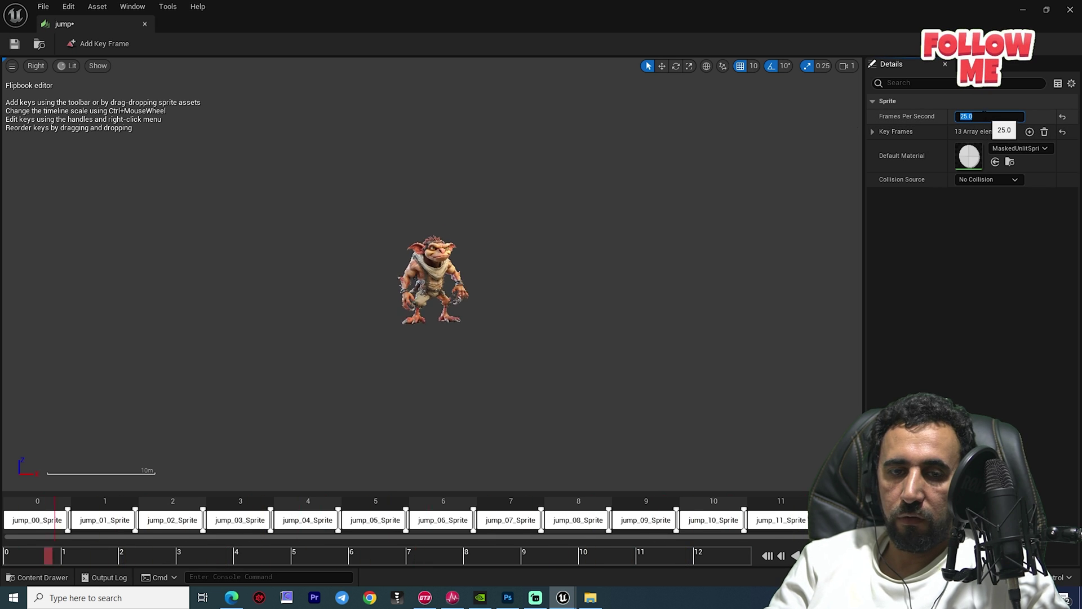
click(14, 43)
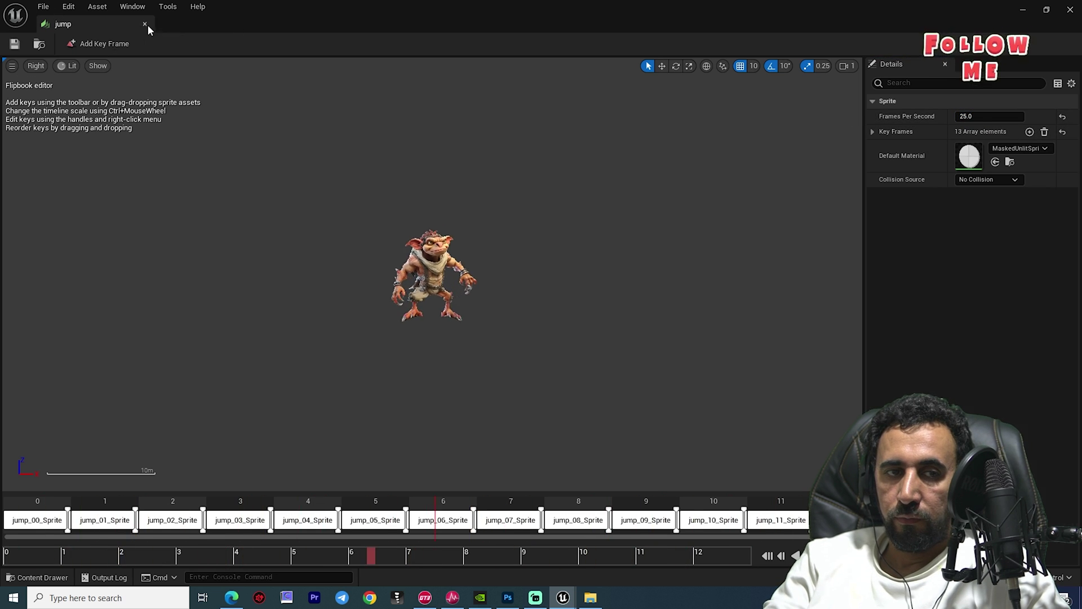
click(145, 24)
- Create a flipbook from all the sprites in the walk folder, walk_00_Sprite to walk_20_Sprite
click(49, 434)
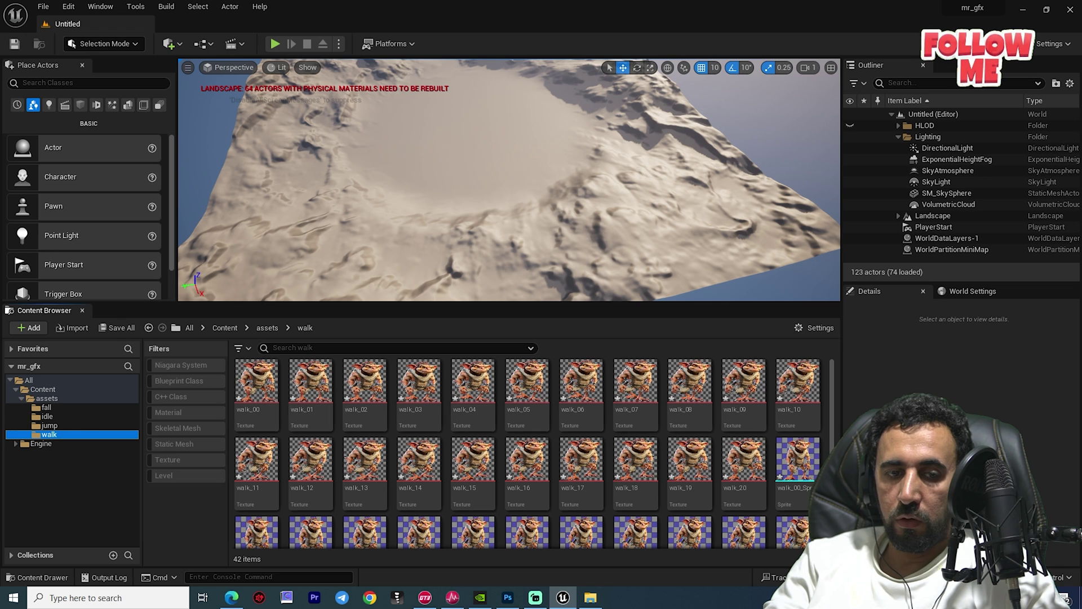
scroll(800, 462, down, 3)
shift+click(691, 504)
right_click(700, 481)
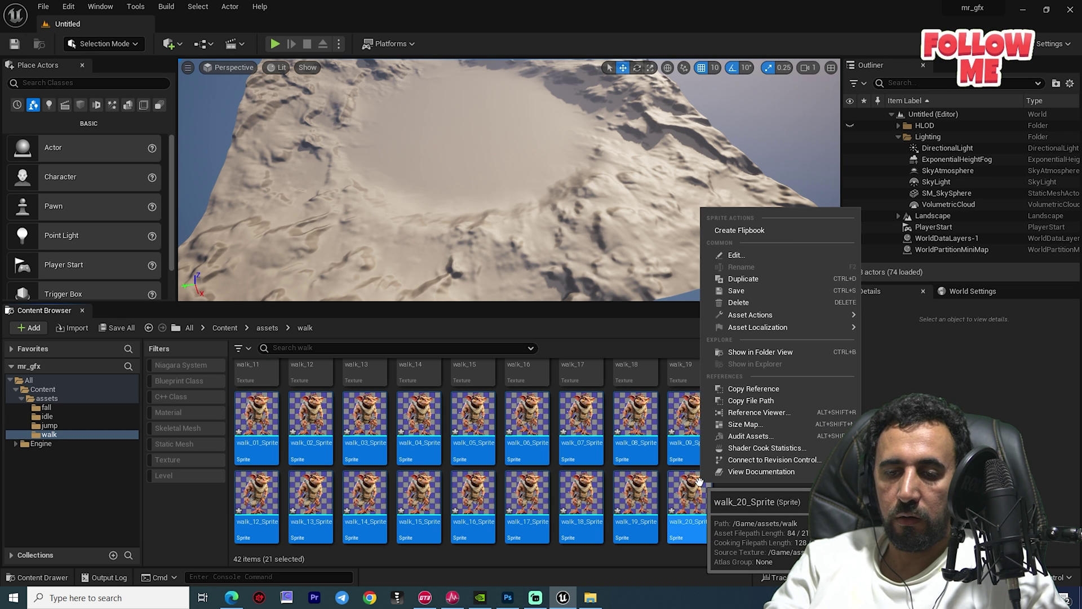
click(778, 229)
- Set the walk flipbook to 25 frames per second, save it and close its editor
double_click(246, 388)
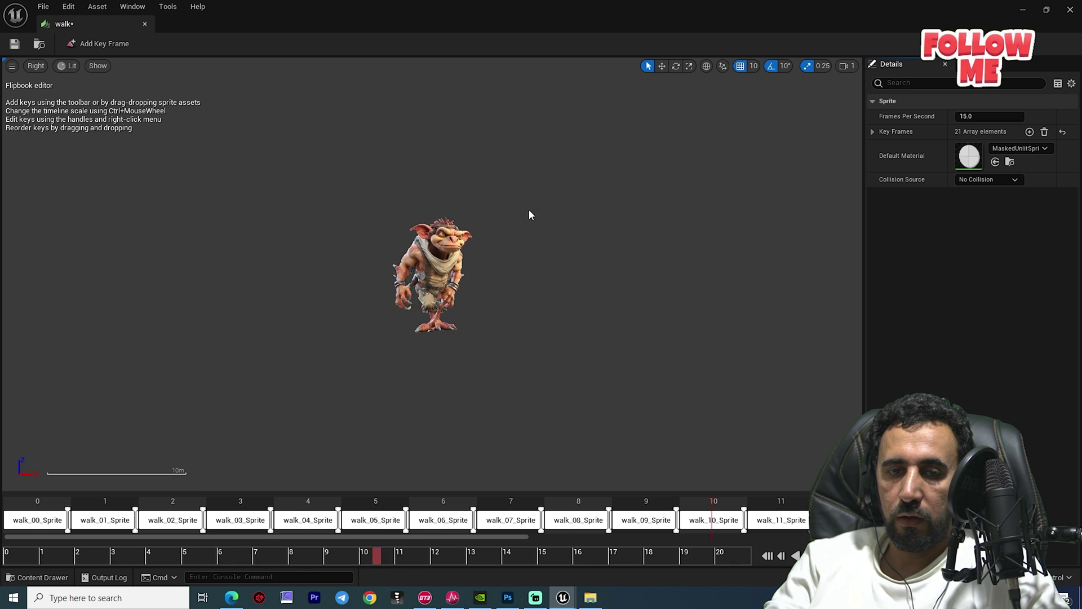
click(989, 116)
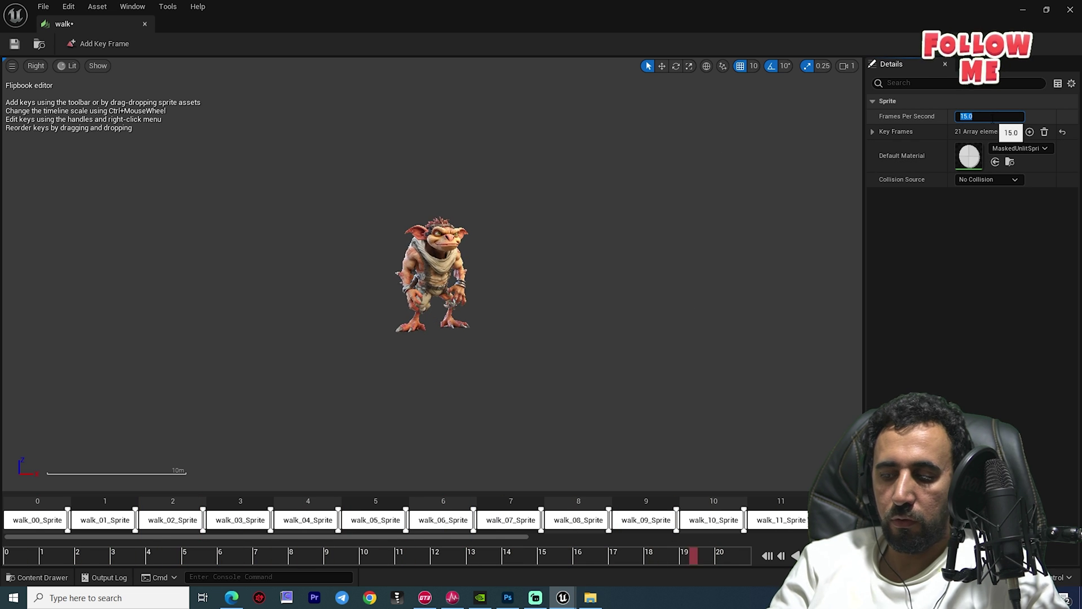
text(30)
key(Return)
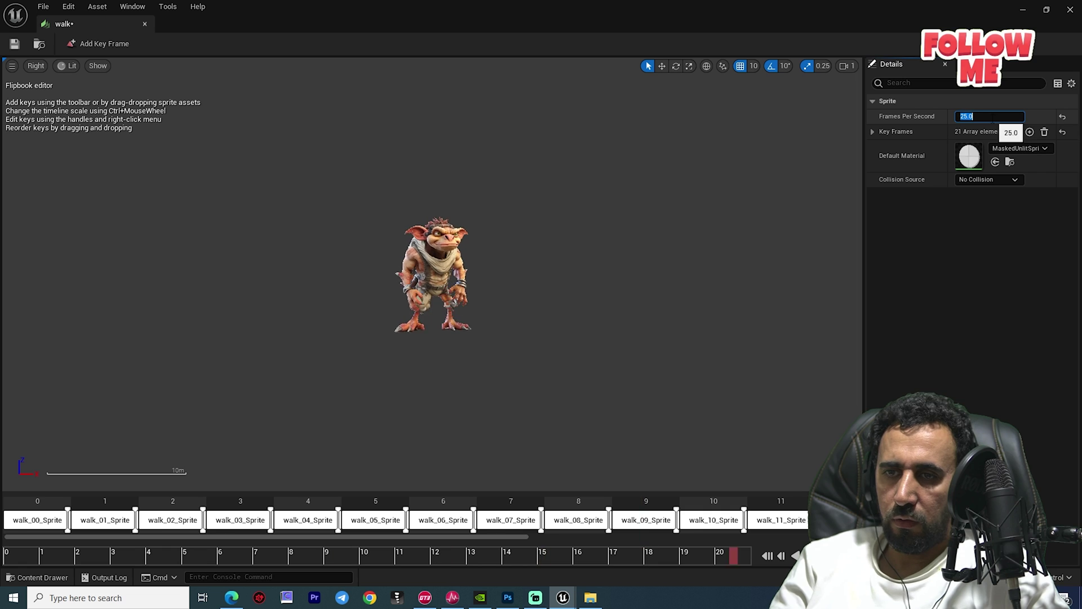
text(25)
key(Return)
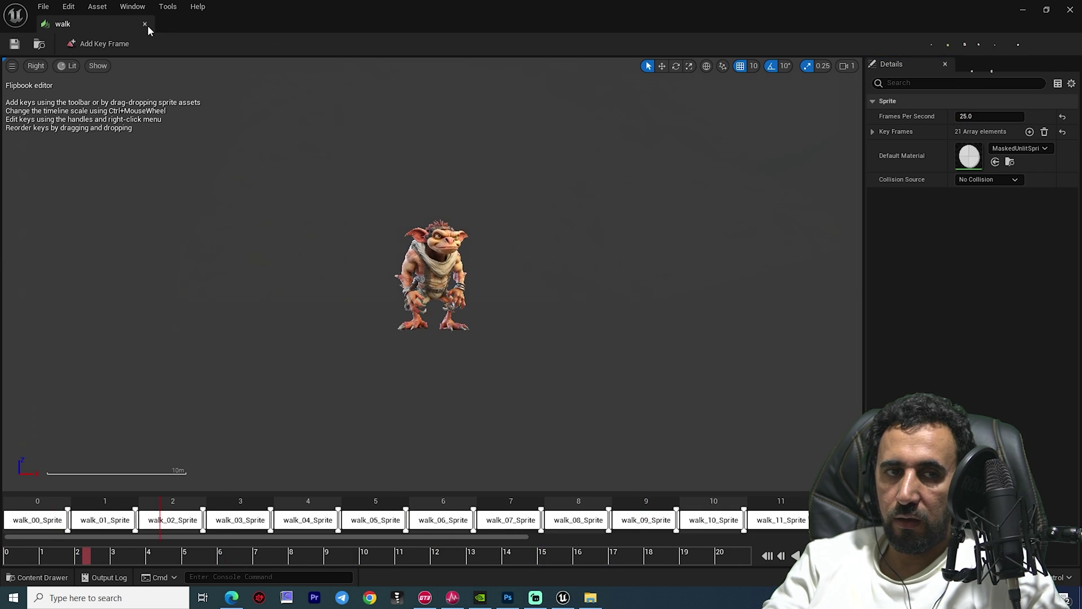
click(145, 24)
- Create a new folder named flipbook inside the assets folder
click(47, 398)
right_click(47, 398)
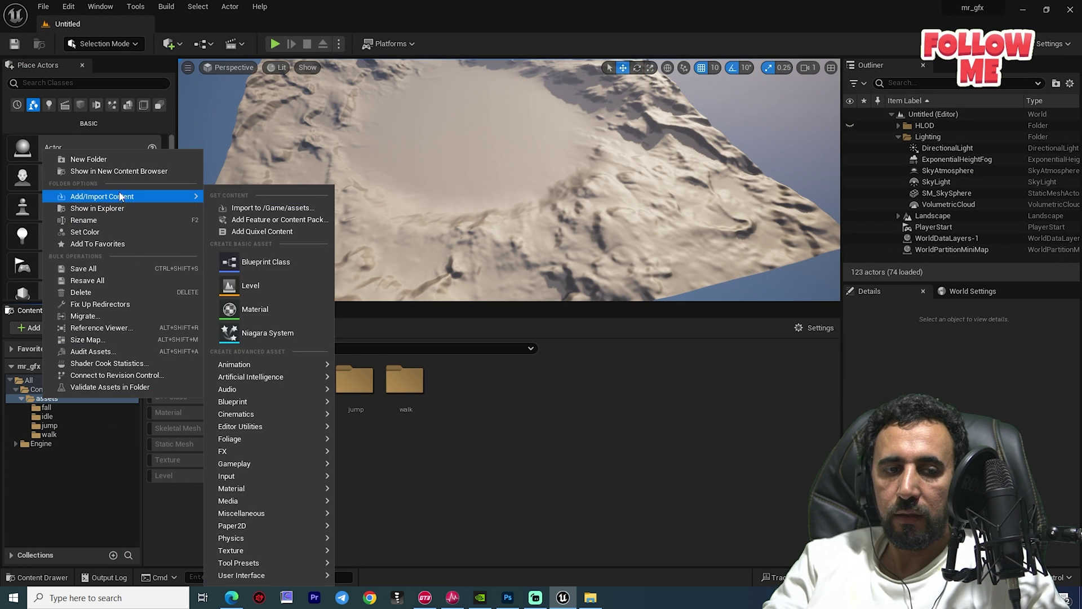
click(88, 160)
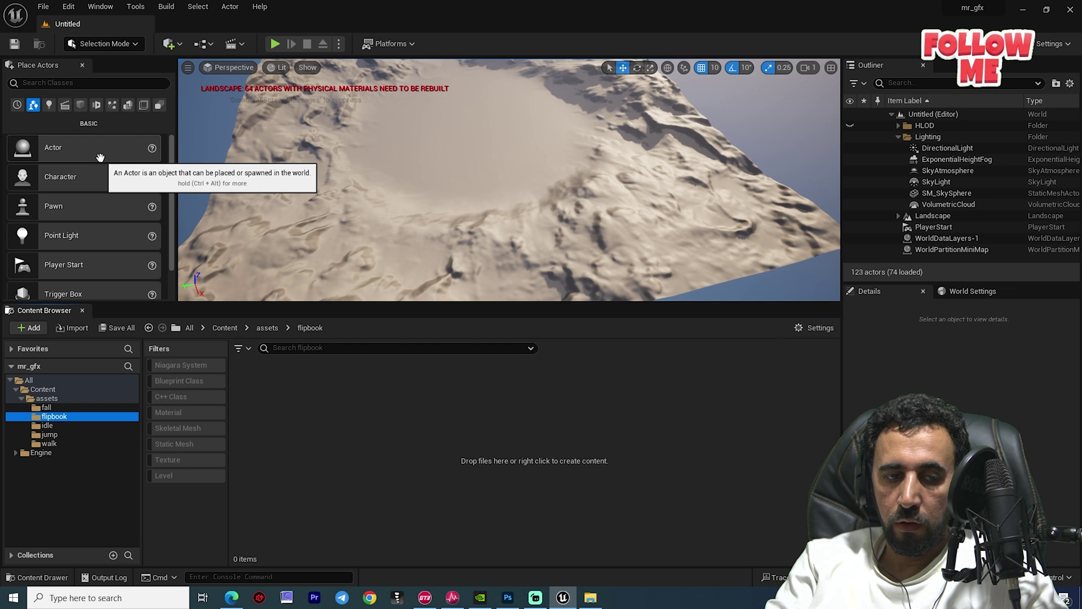
- Move the fall and idle flipbooks from their own folders into the flipbook folder
click(50, 407)
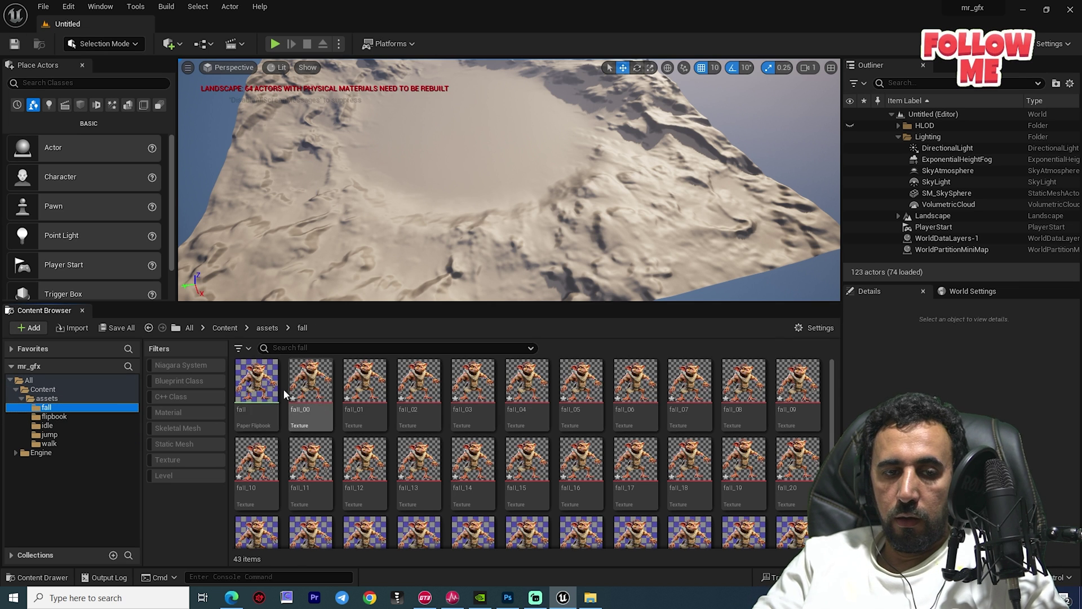
drag(258, 389, 61, 419)
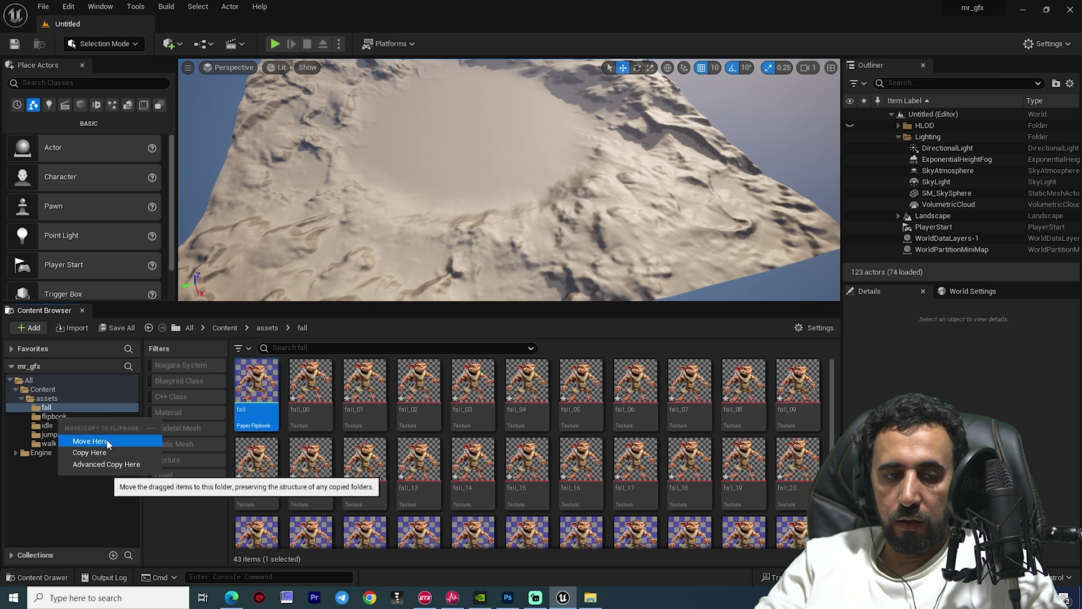
click(94, 438)
click(49, 425)
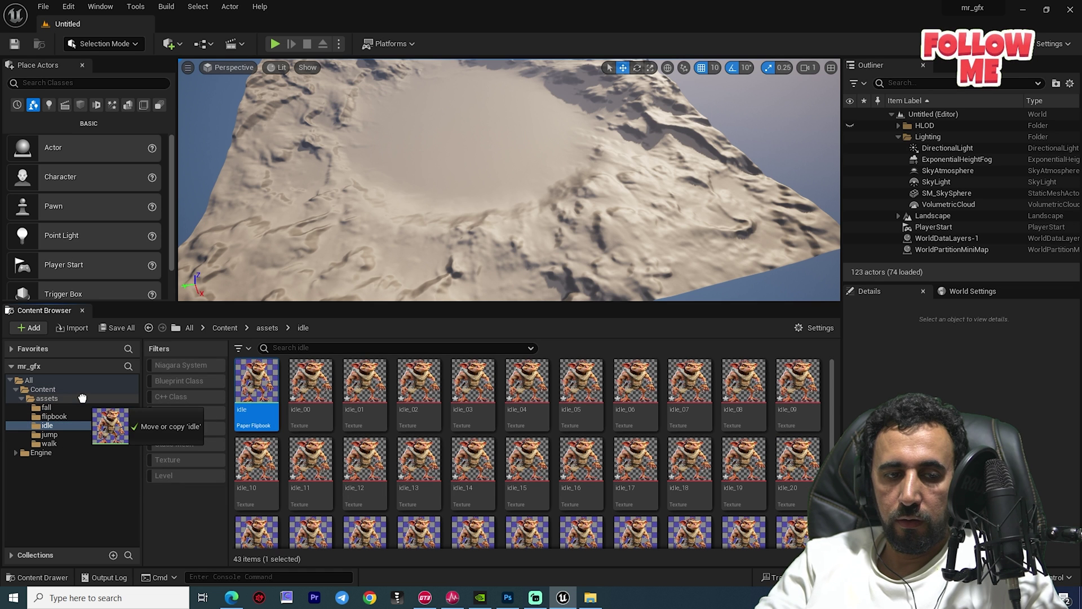
drag(83, 398, 67, 415)
click(98, 437)
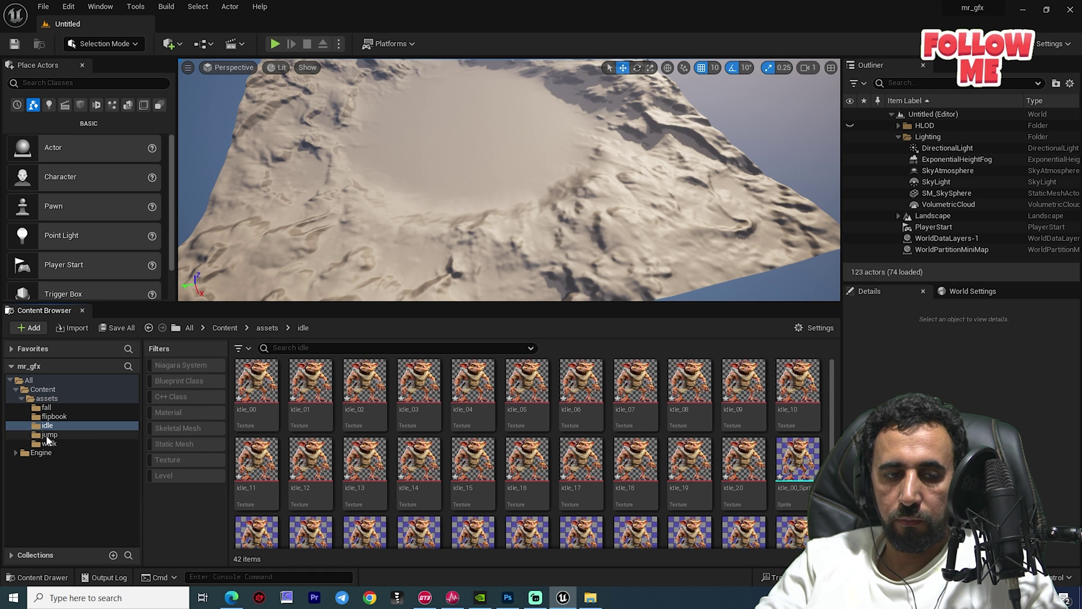
- Move the jump and walk flipbooks into the flipbook folder and show that folder's contents
click(99, 434)
drag(207, 400, 78, 419)
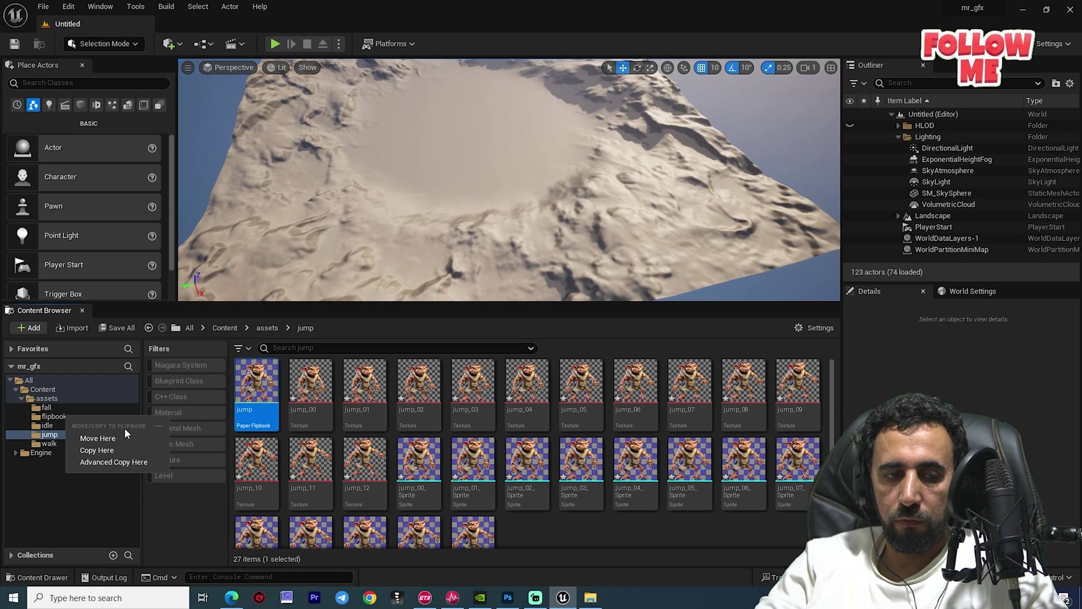
click(113, 437)
click(48, 444)
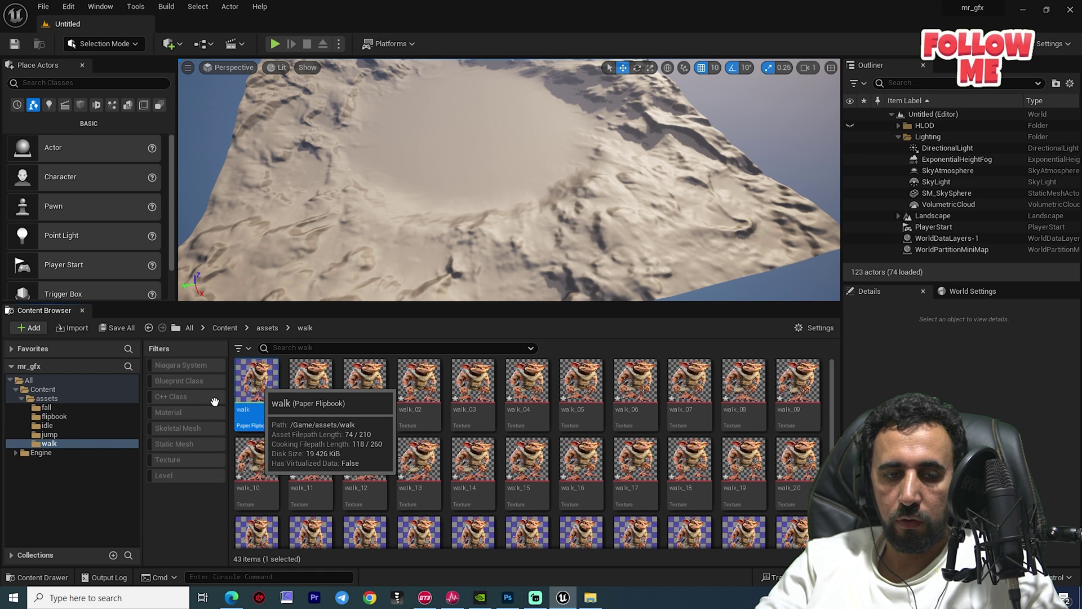
drag(257, 386, 63, 416)
click(123, 440)
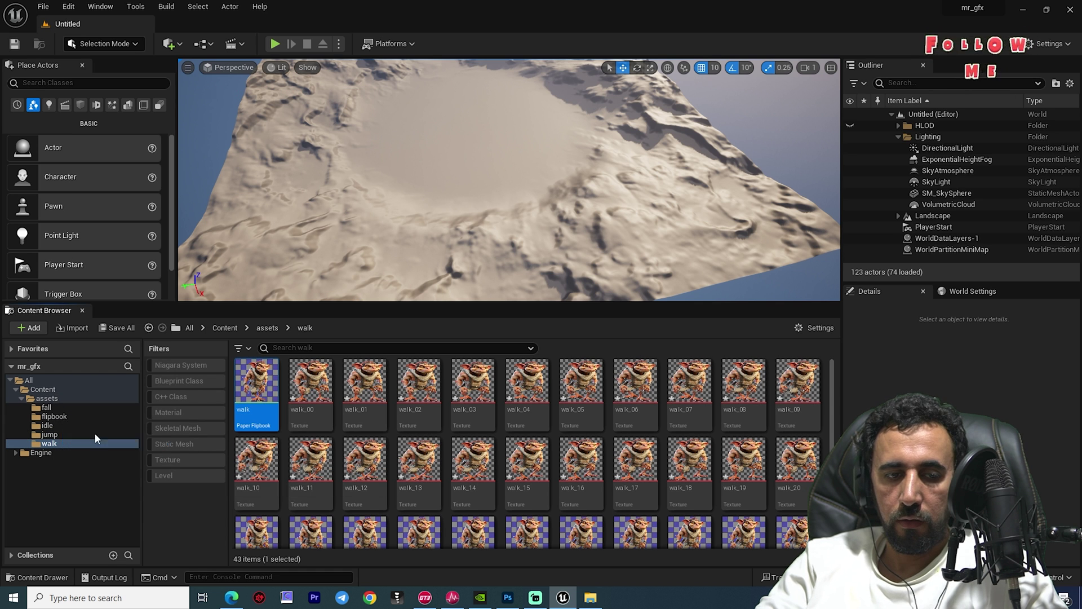
click(48, 416)
click(481, 435)
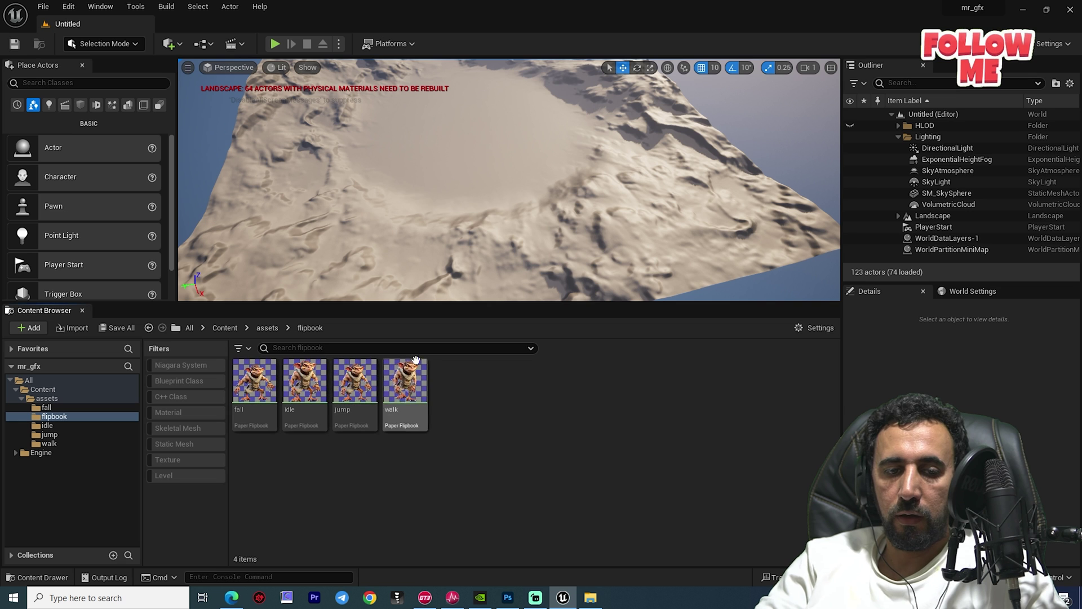
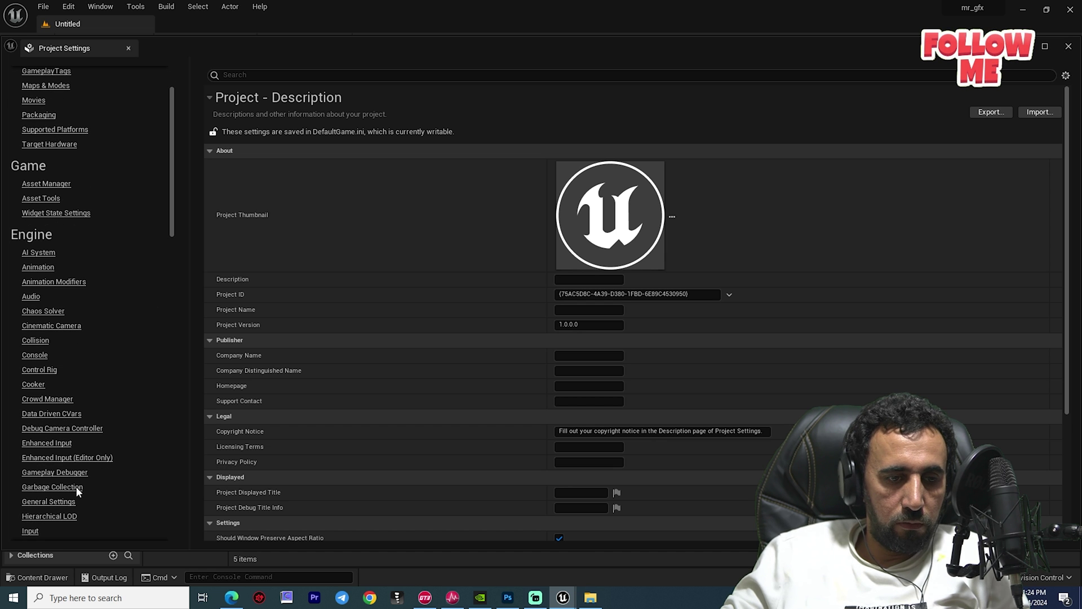
- Add an action mapping named jump in the project's engine Input settings
scroll(37, 264, down, 10)
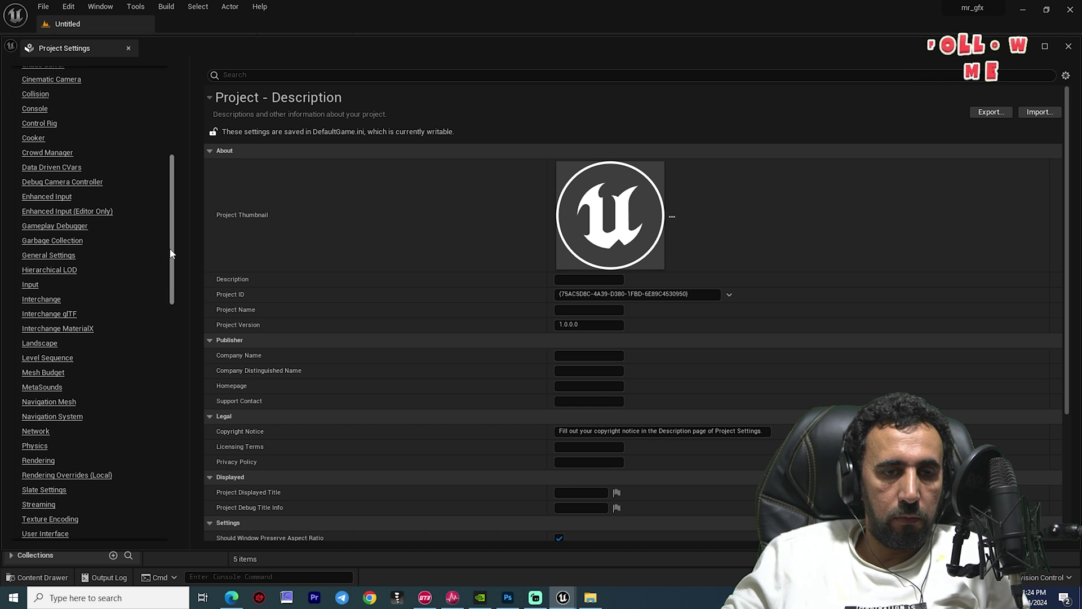
click(32, 284)
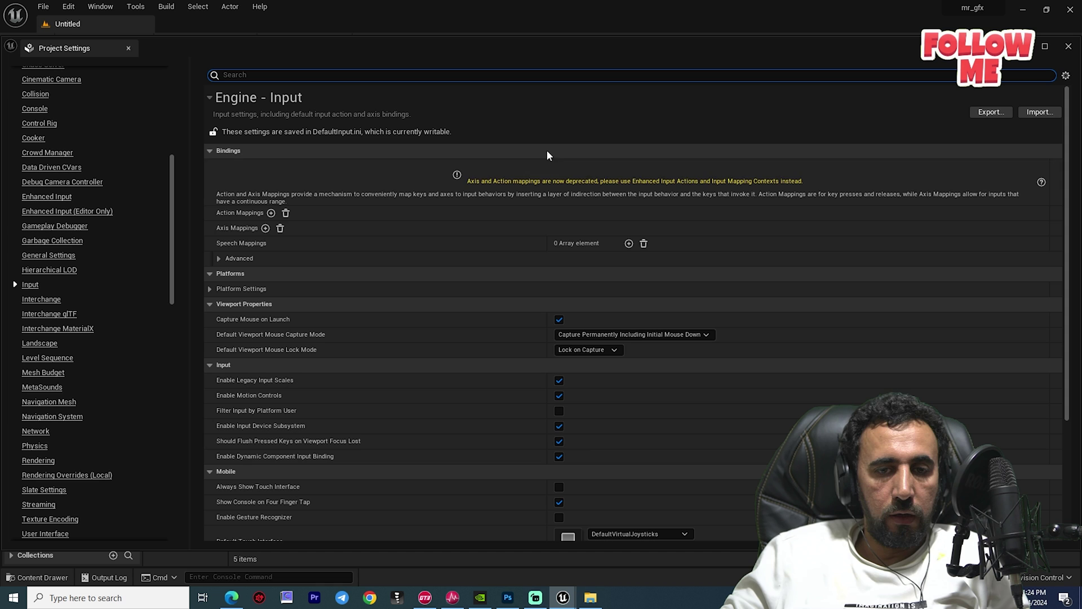
click(271, 213)
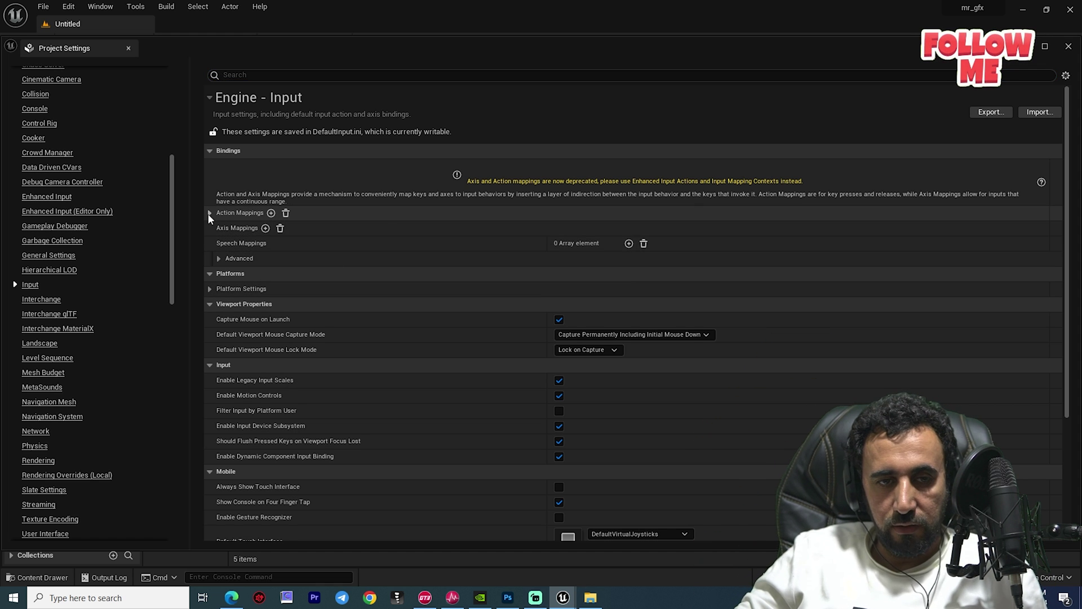
click(270, 228)
text(ju)
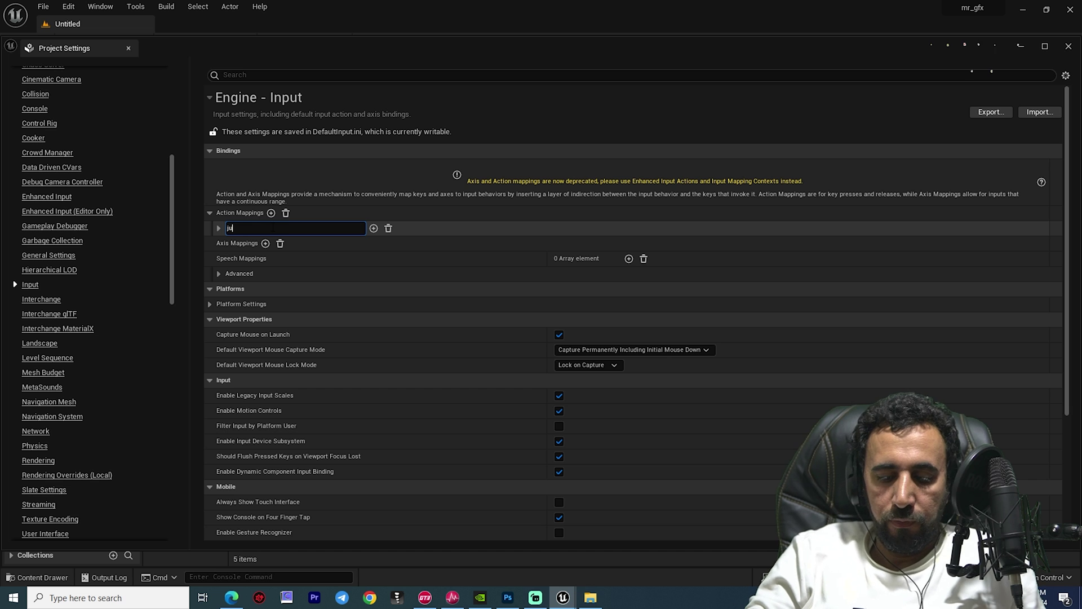
text(mp)
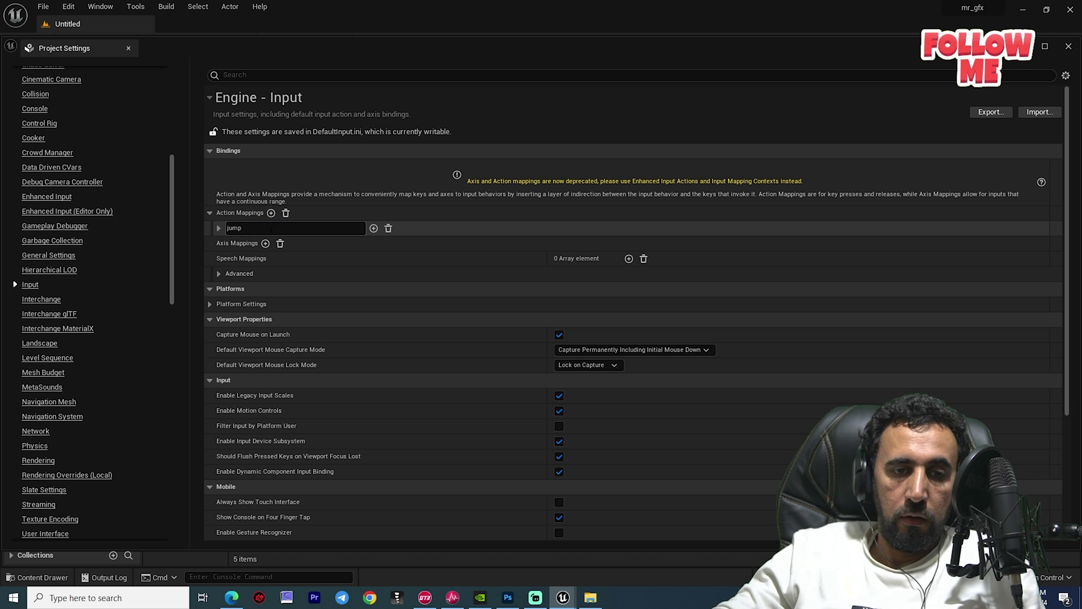
- Bind the jump action to the Space Bar, Up and W keys
click(219, 227)
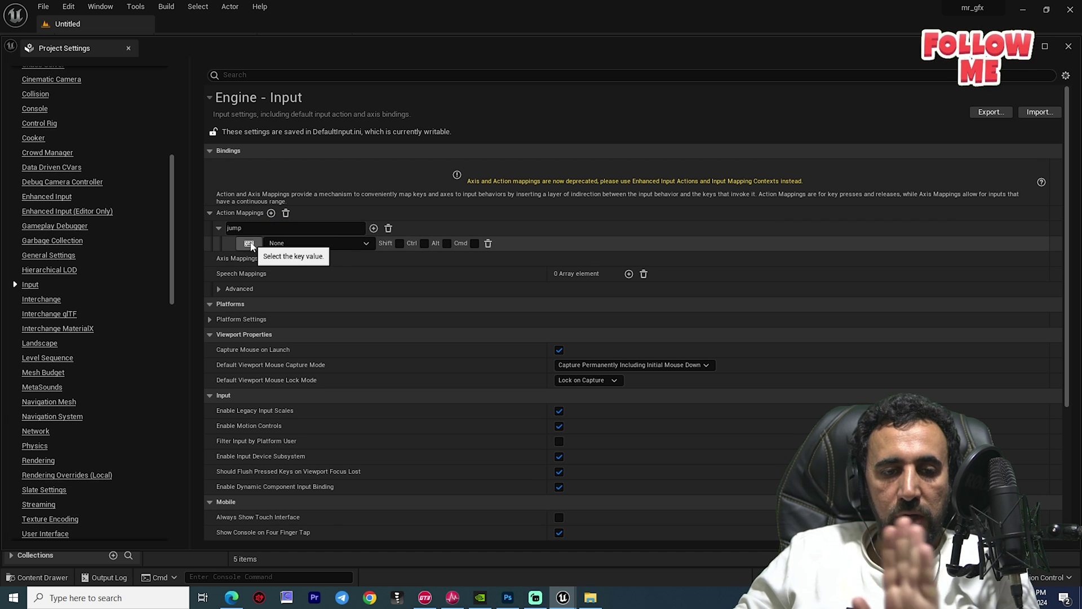
click(249, 244)
key(space)
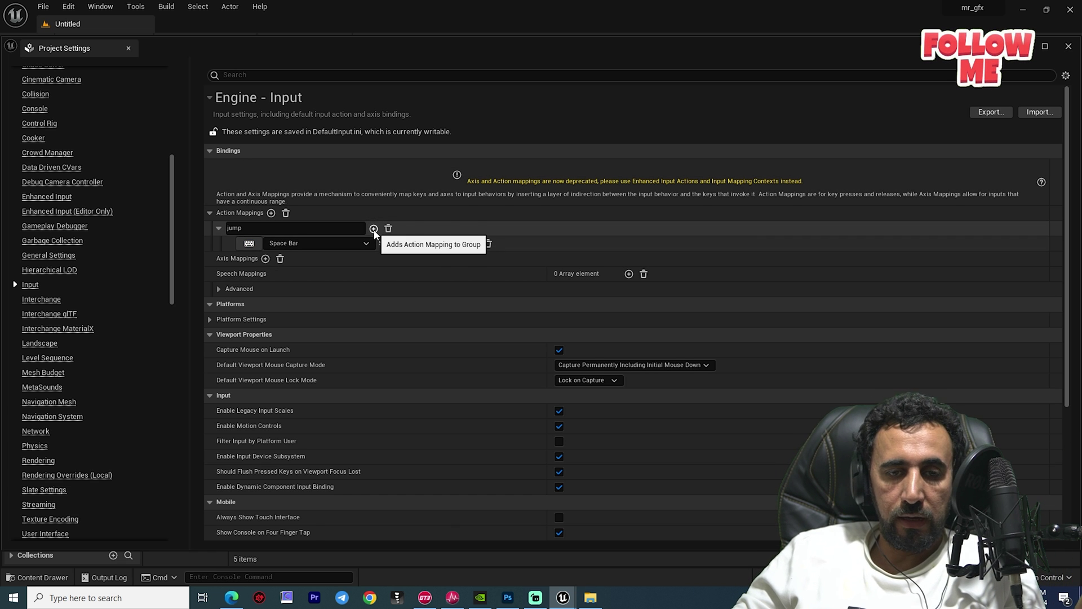
click(374, 228)
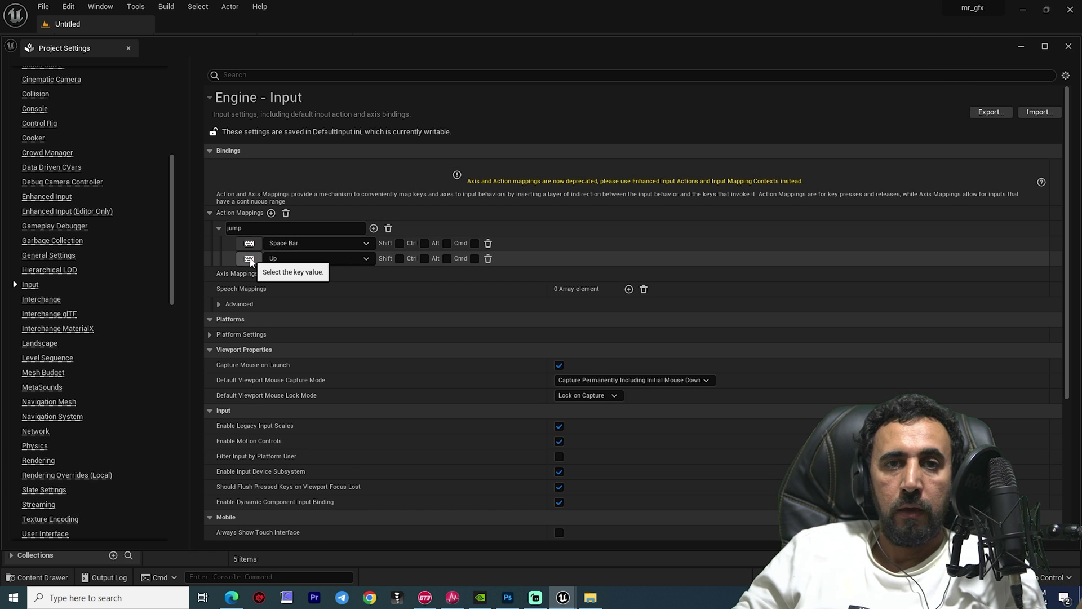
click(374, 228)
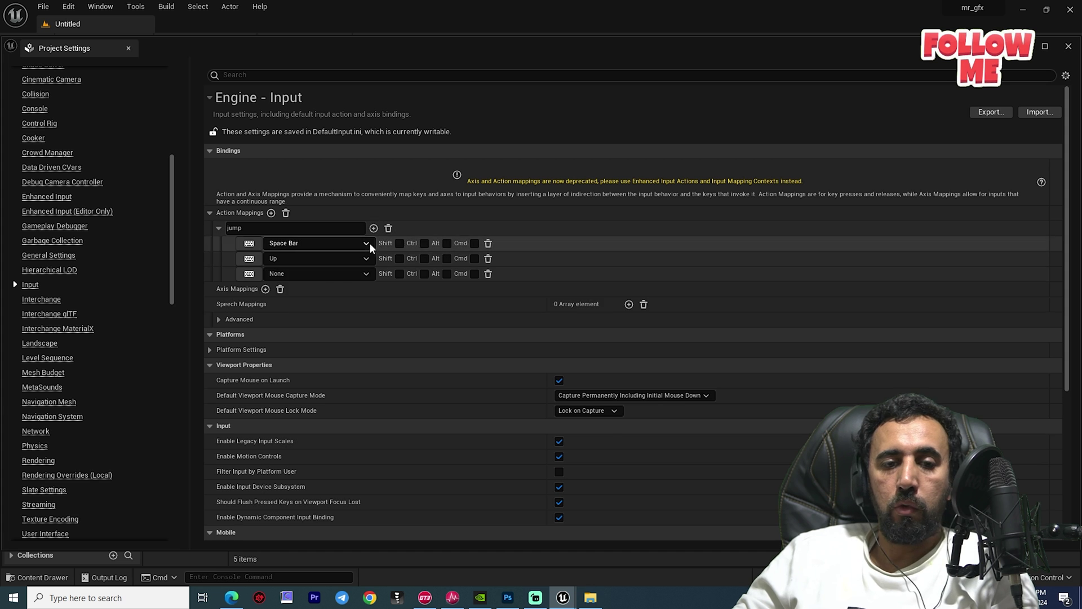
click(249, 274)
key(w)
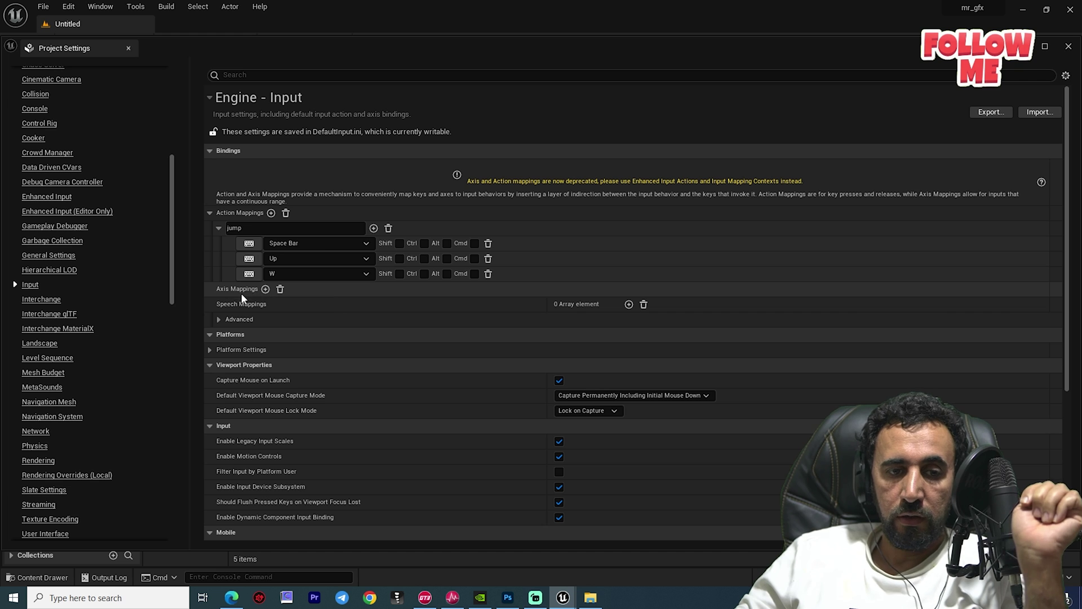
- Add an axis mapping named move_right to the input bindings
click(265, 289)
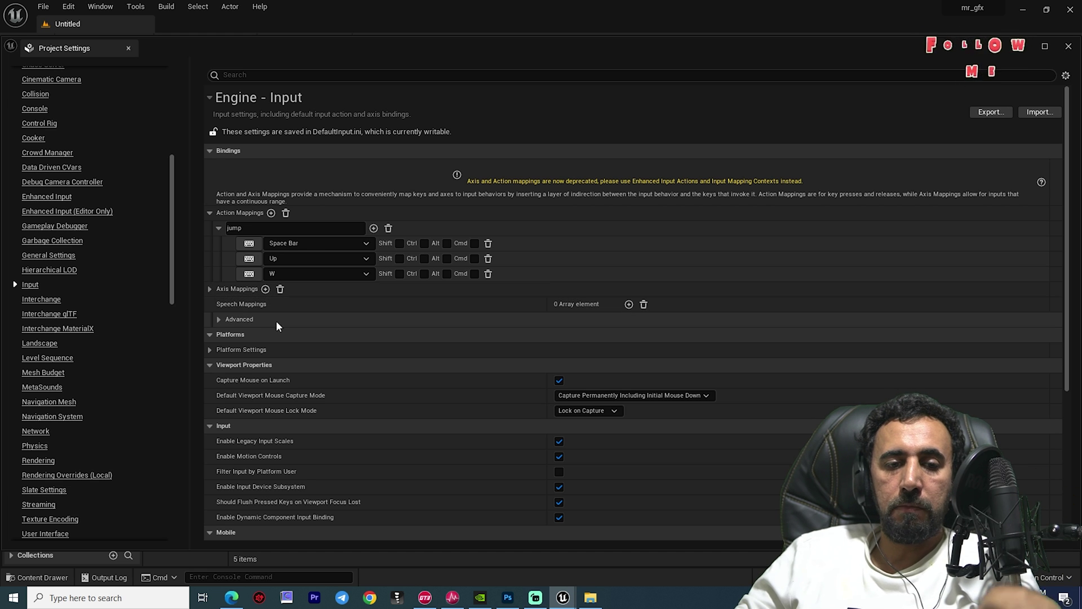
click(211, 288)
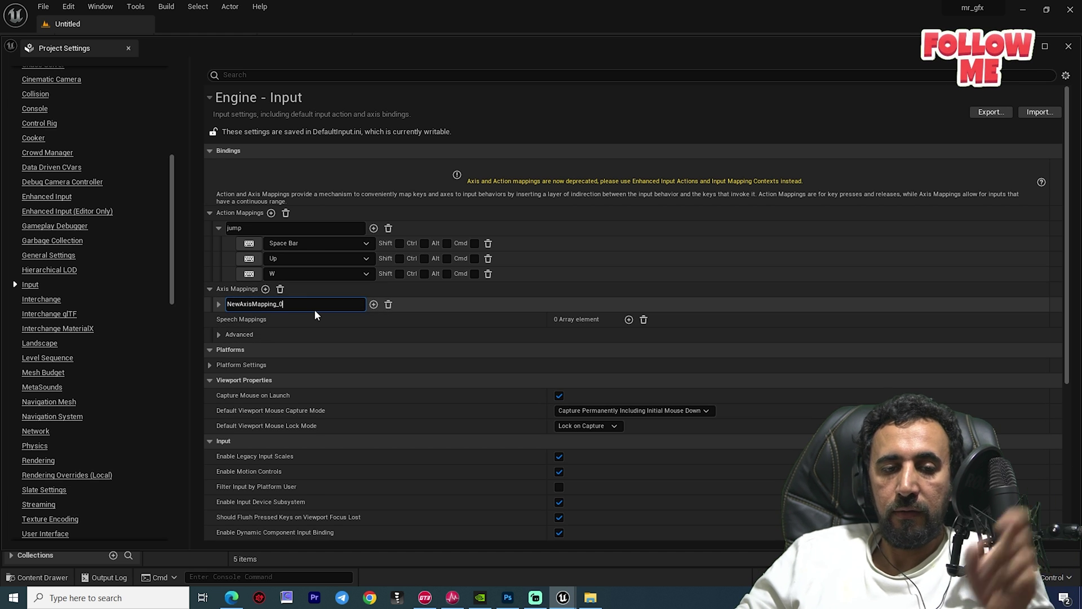
click(314, 310)
text(move)
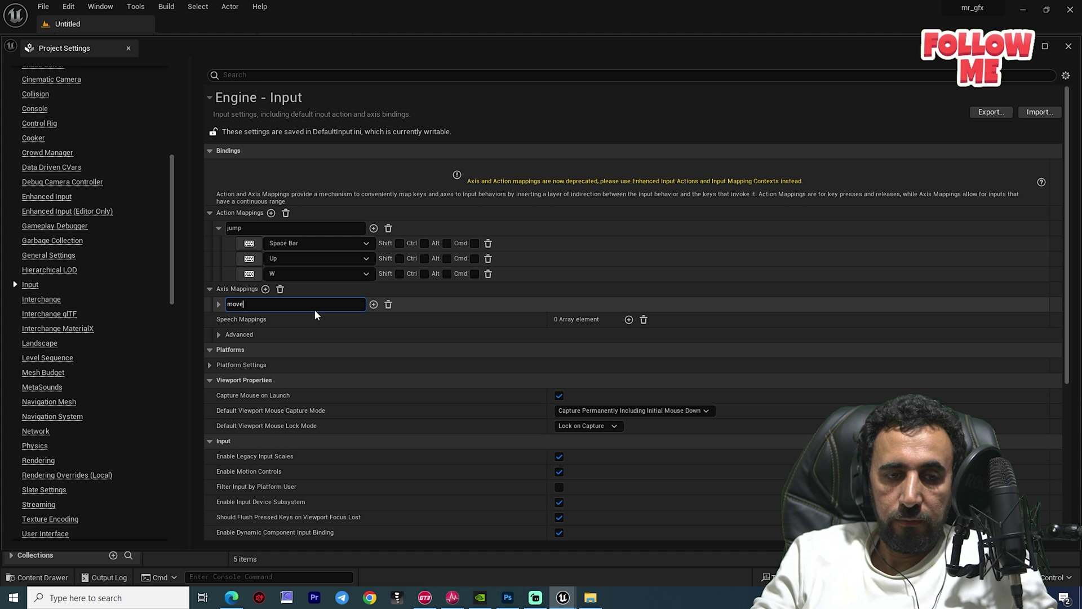
text(_tight)
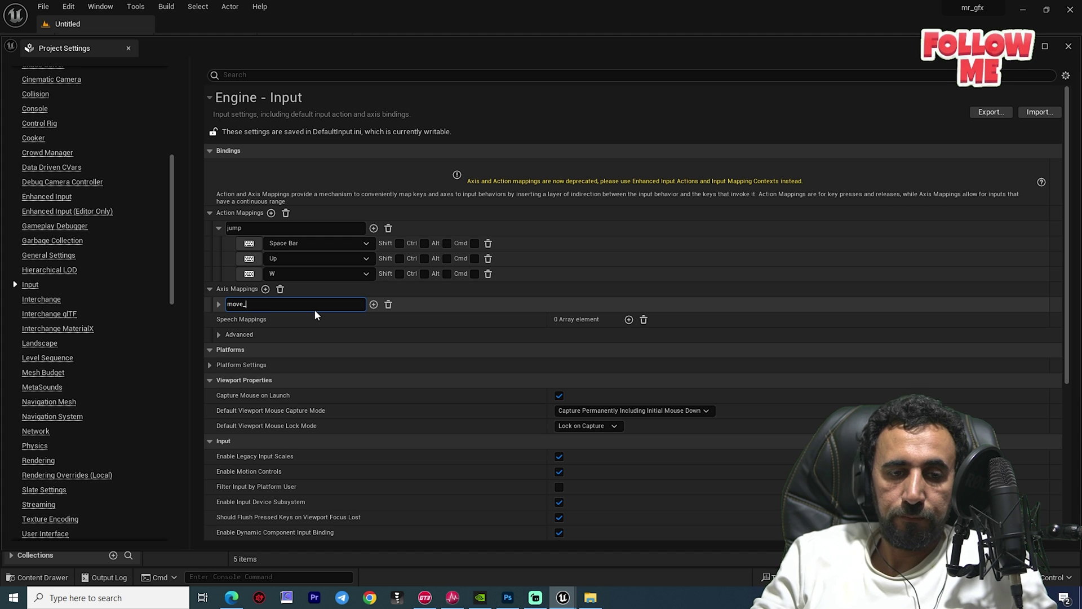
key(Return)
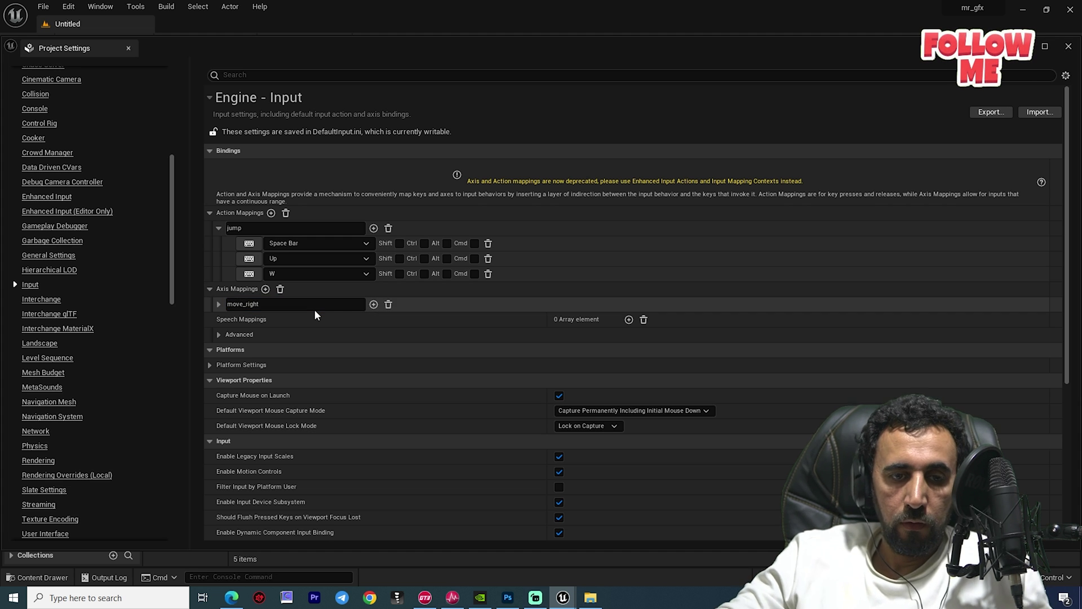
- Bind the move_right axis to the Right and D keys
click(218, 304)
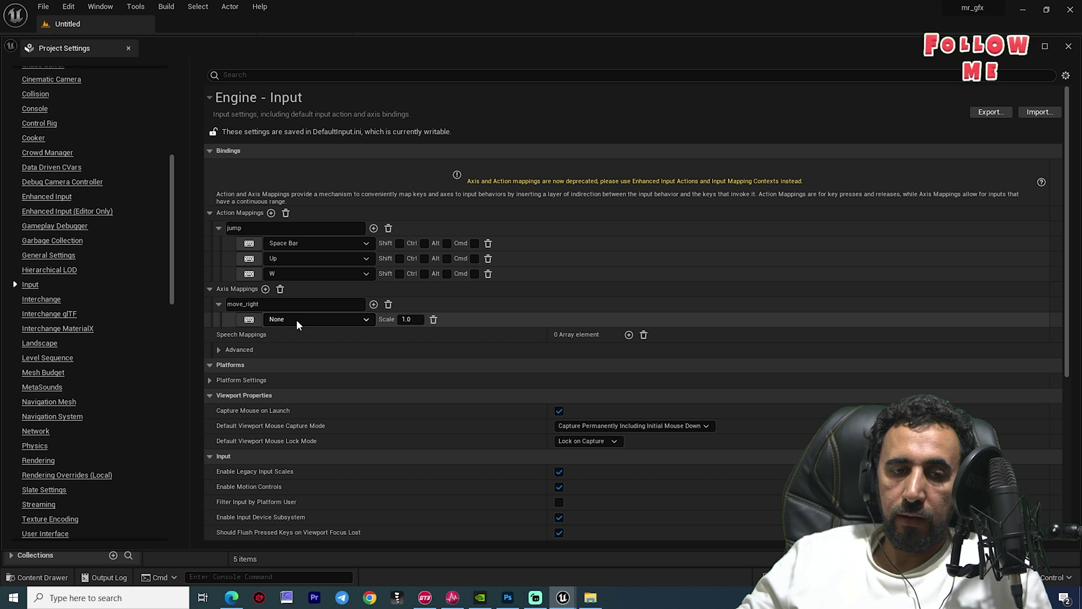
click(250, 320)
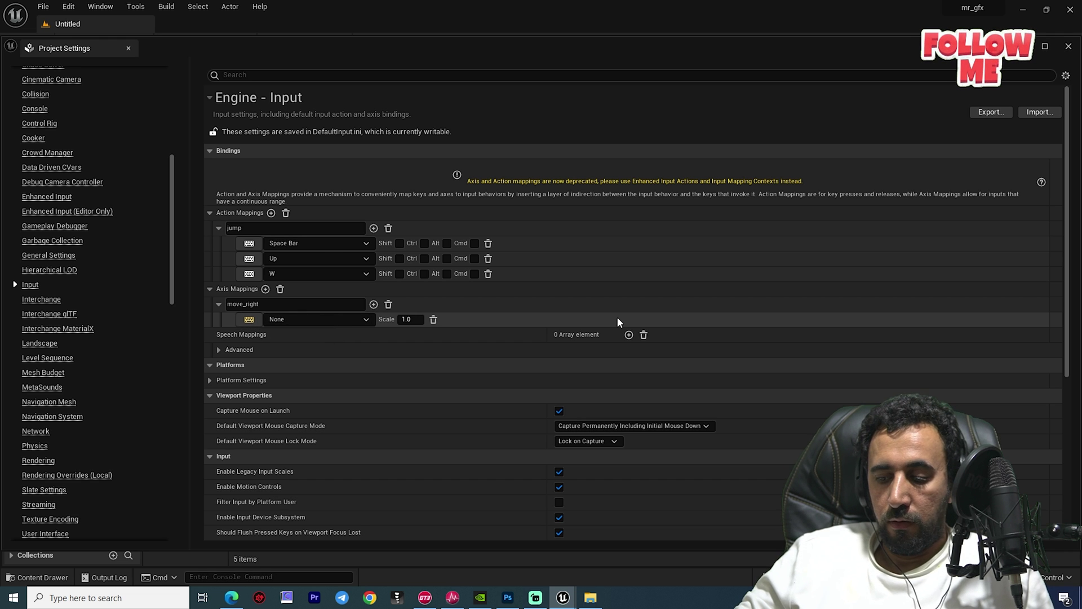
click(373, 304)
click(250, 334)
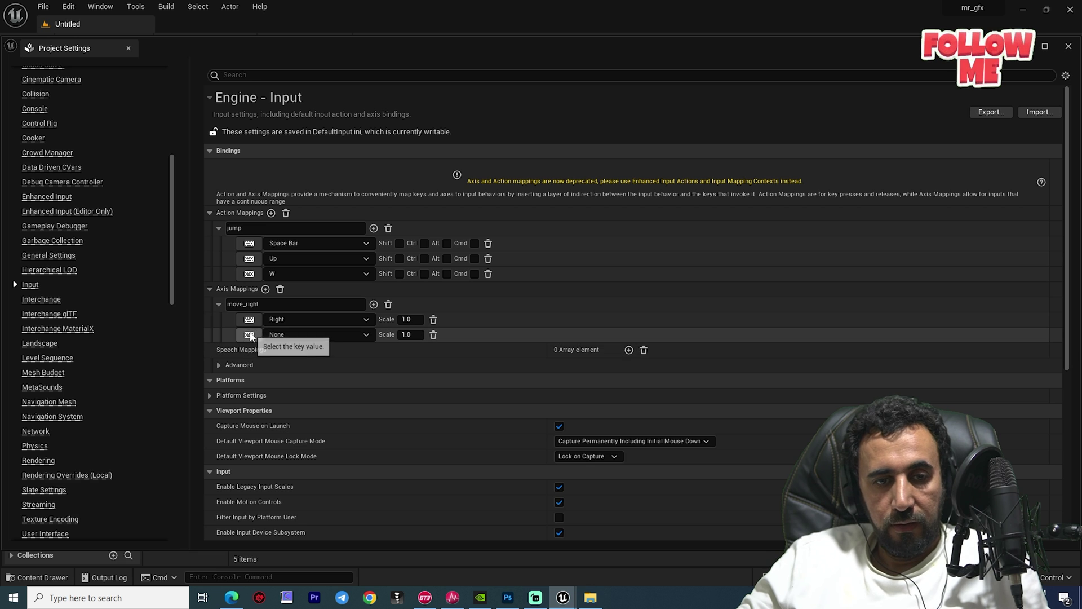
key(d)
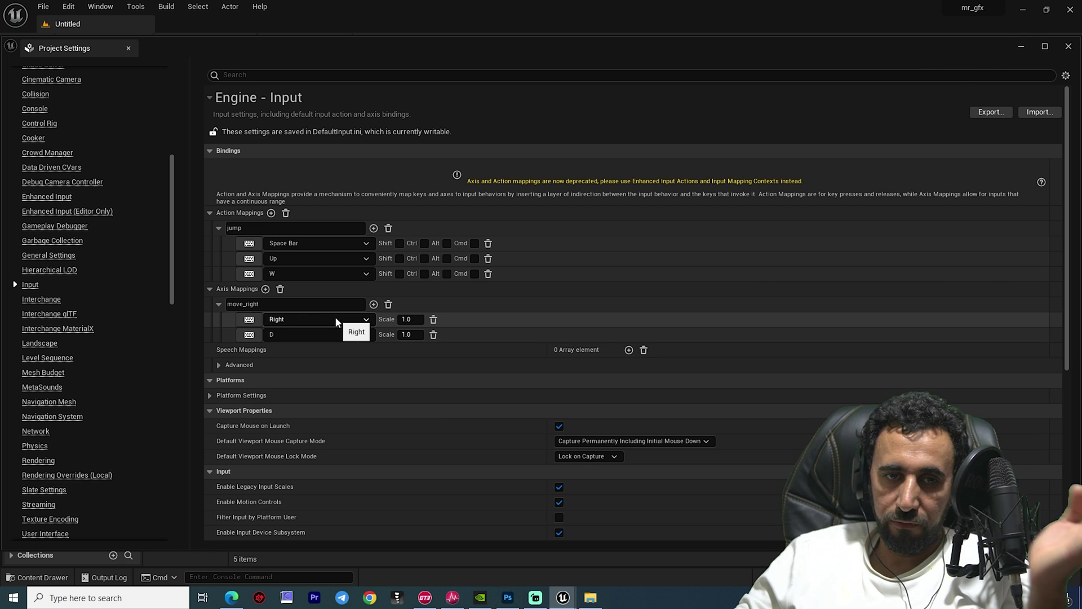
- Add the A and Left keys to the move_right axis mapping
click(374, 305)
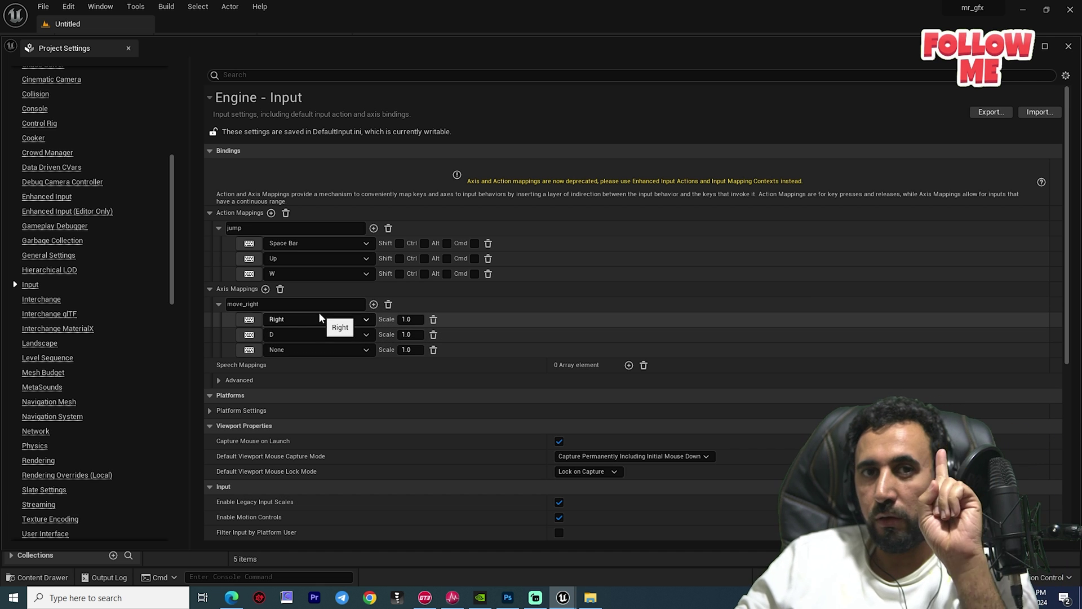
click(252, 350)
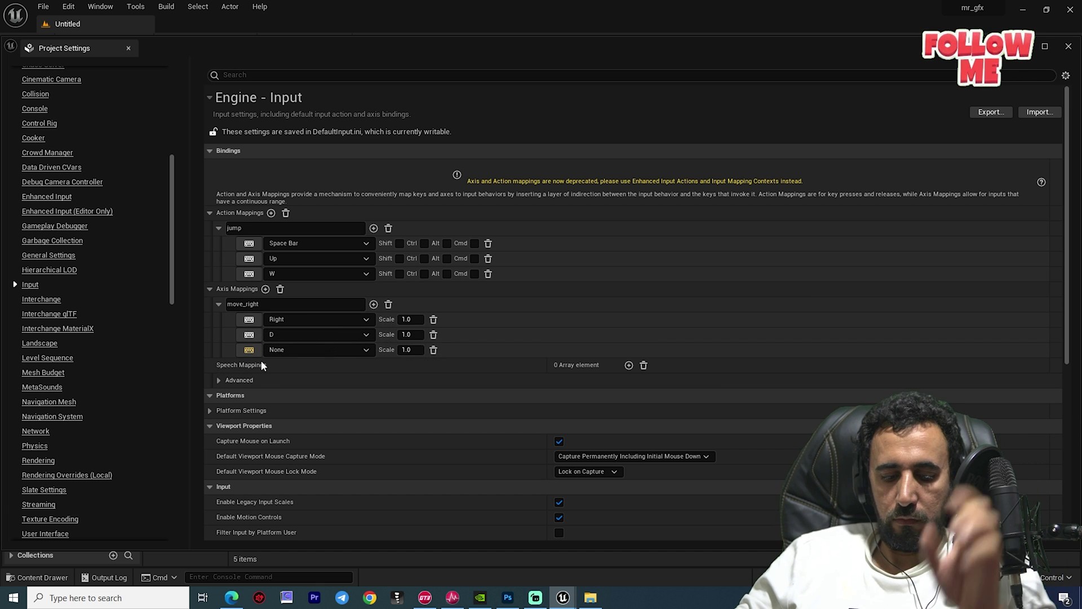
key(a)
click(374, 305)
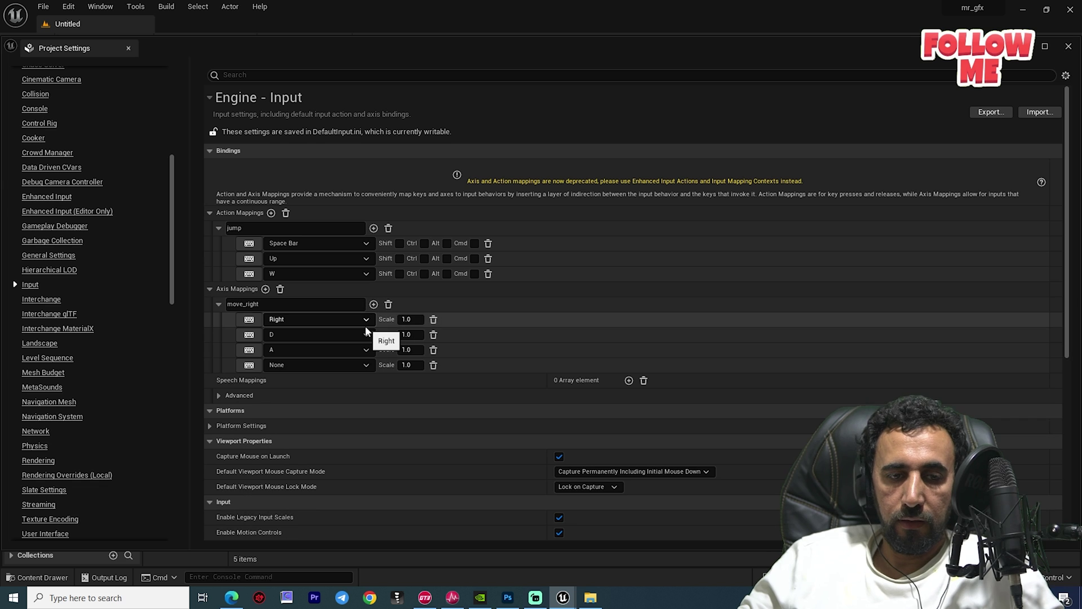
click(249, 366)
key(Left)
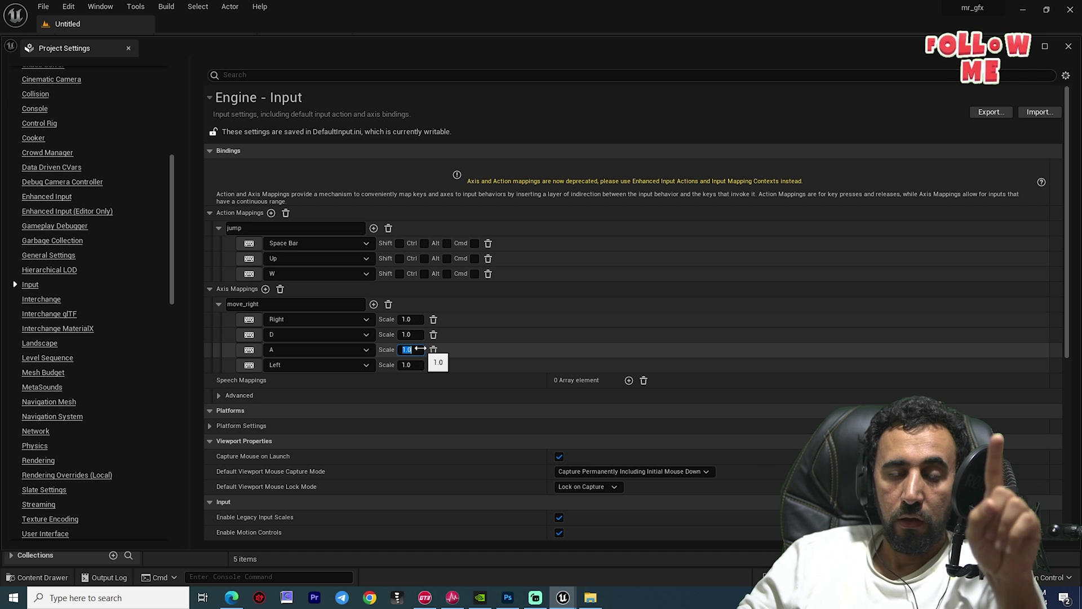
- Set the scale of the A key in the move_right axis mapping to -1.0
key(Left)
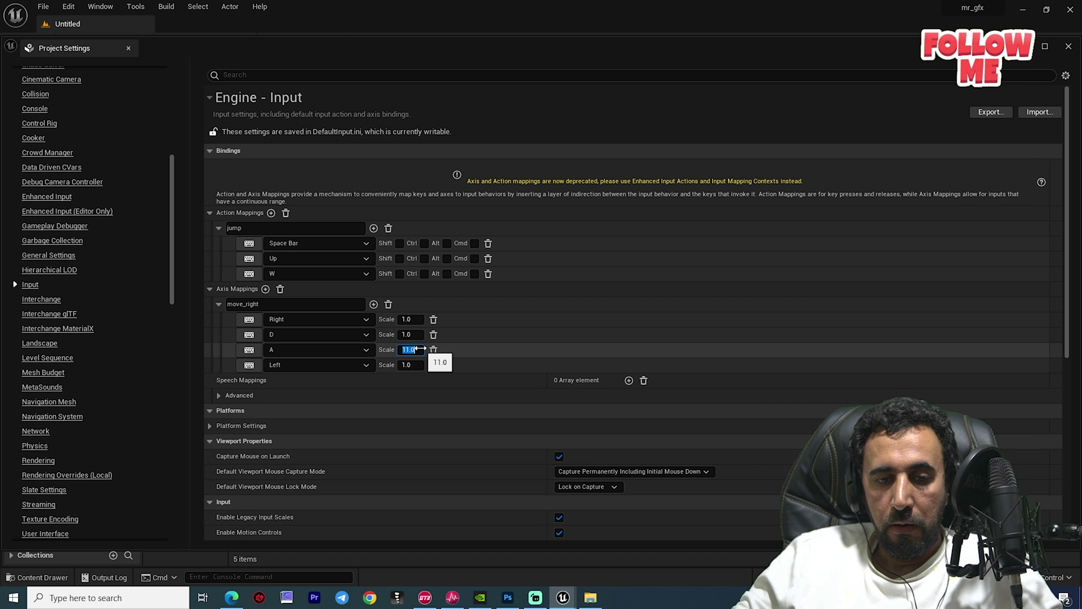
click(417, 349)
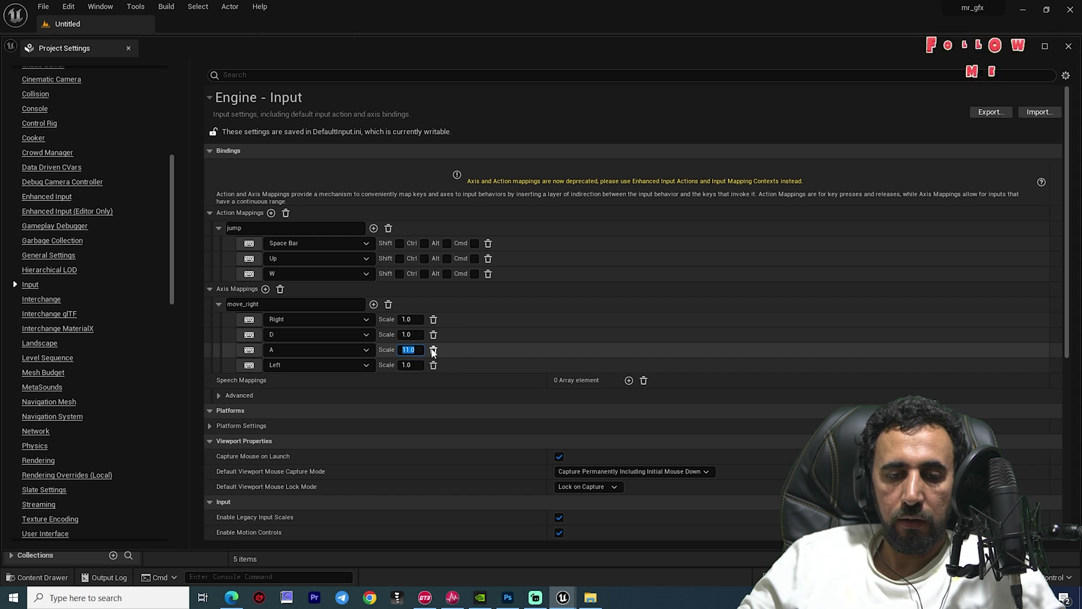
text(-)
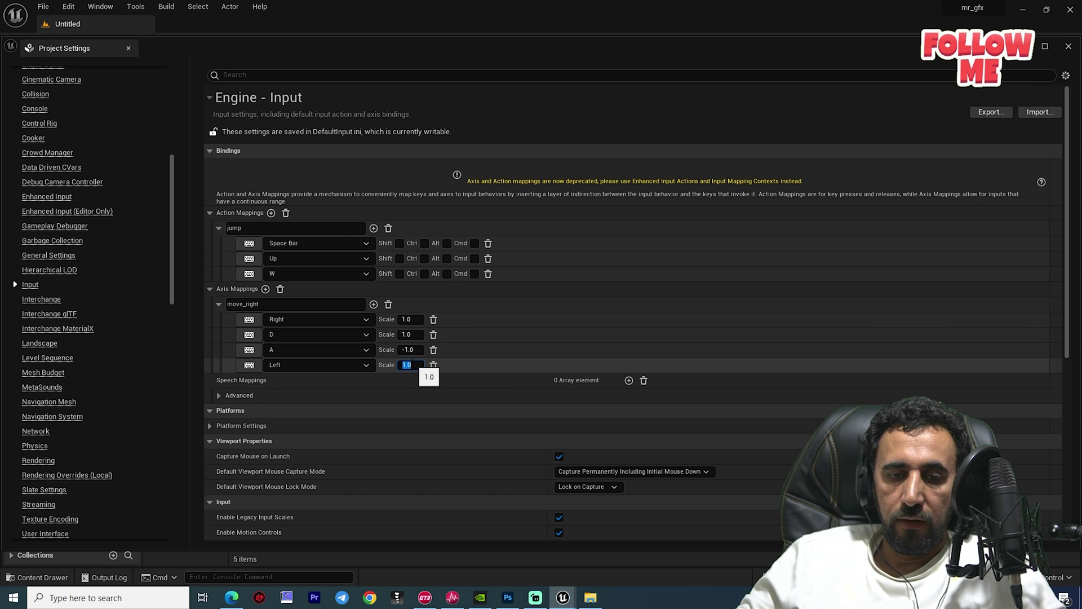
- Close the project settings and create a folder named bluprint inside the Content folder
click(129, 48)
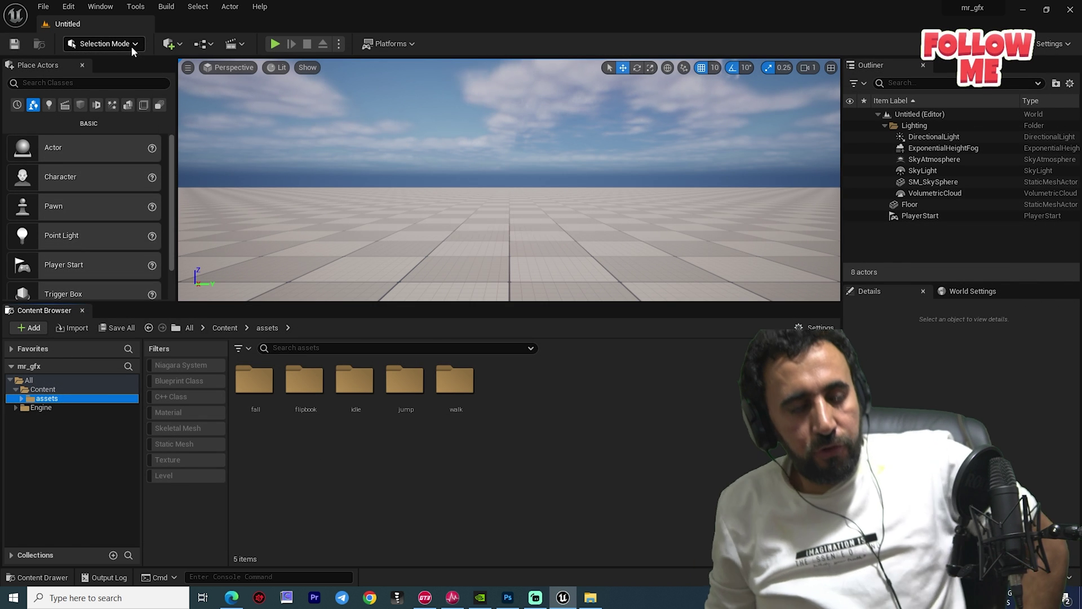
click(40, 389)
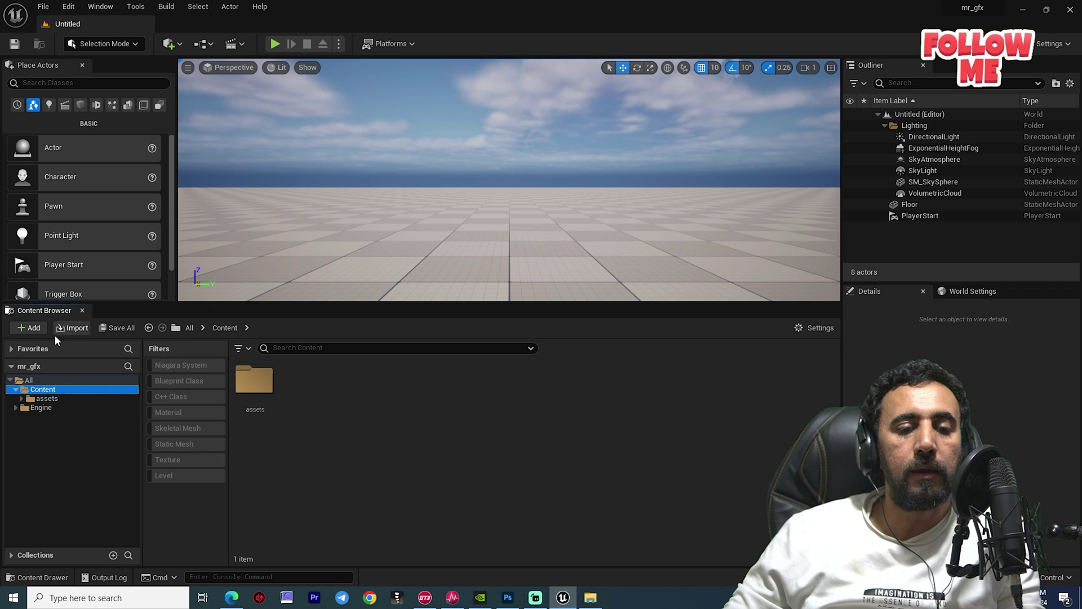
click(31, 331)
click(77, 232)
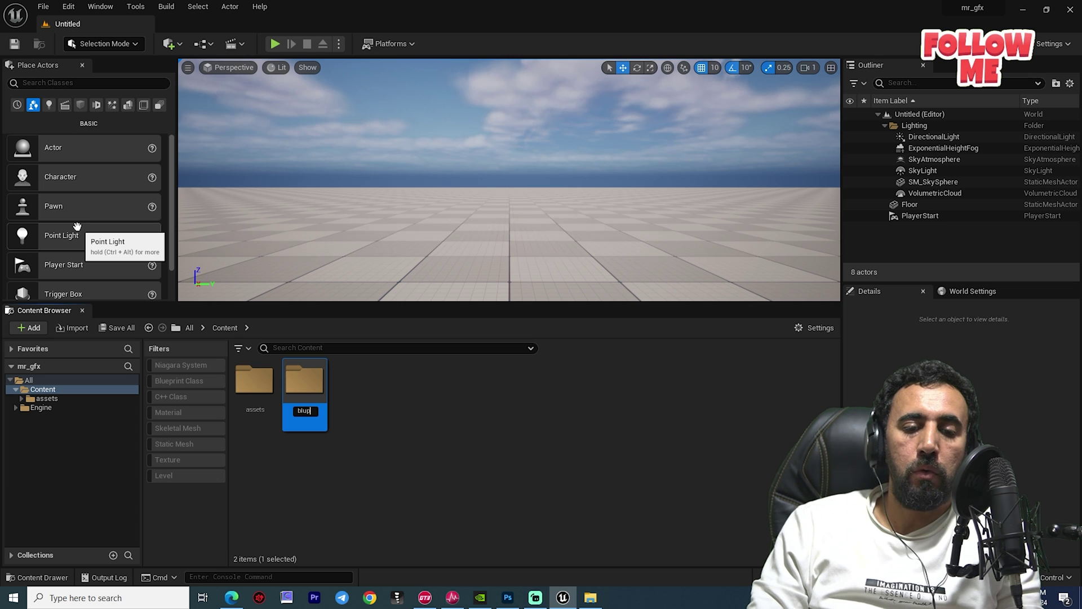
key(Return)
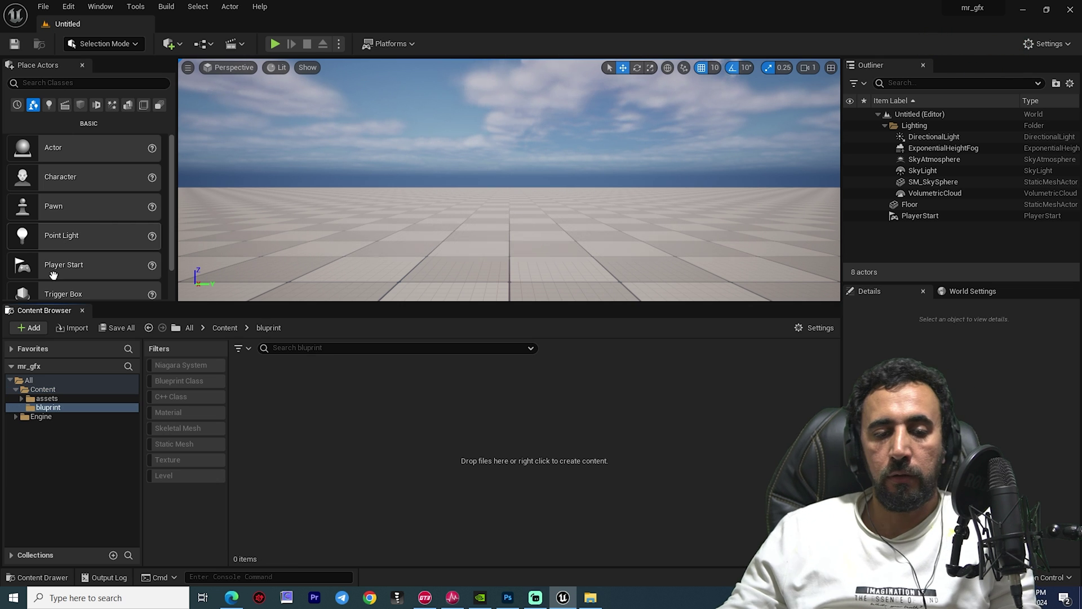
- Create a blueprint class in the bluprint folder with PaperCharacter as its parent class
right_click(344, 444)
mouse_move(407, 244)
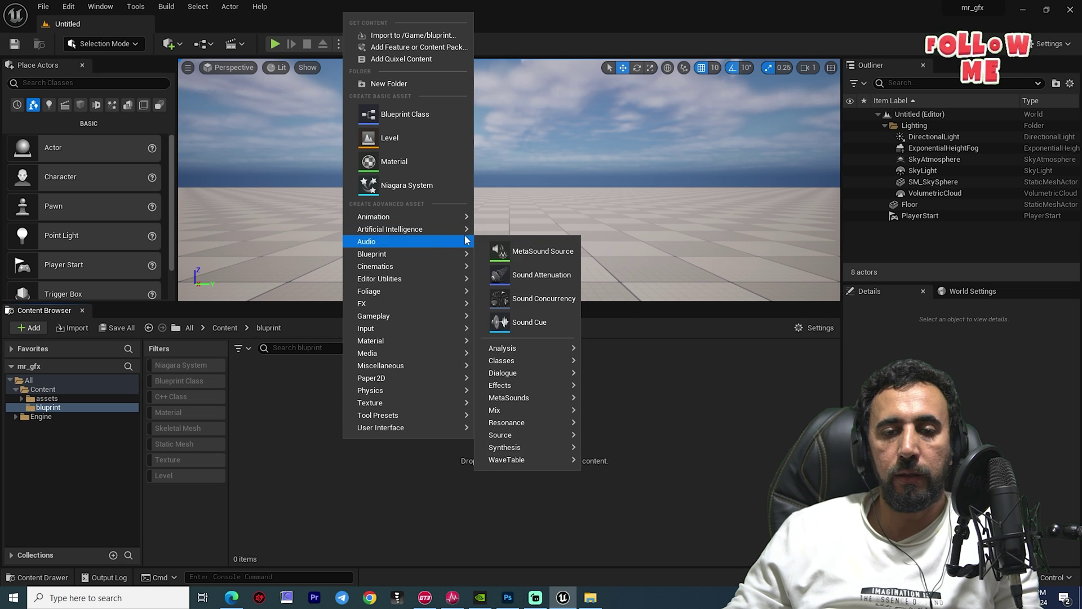
click(547, 259)
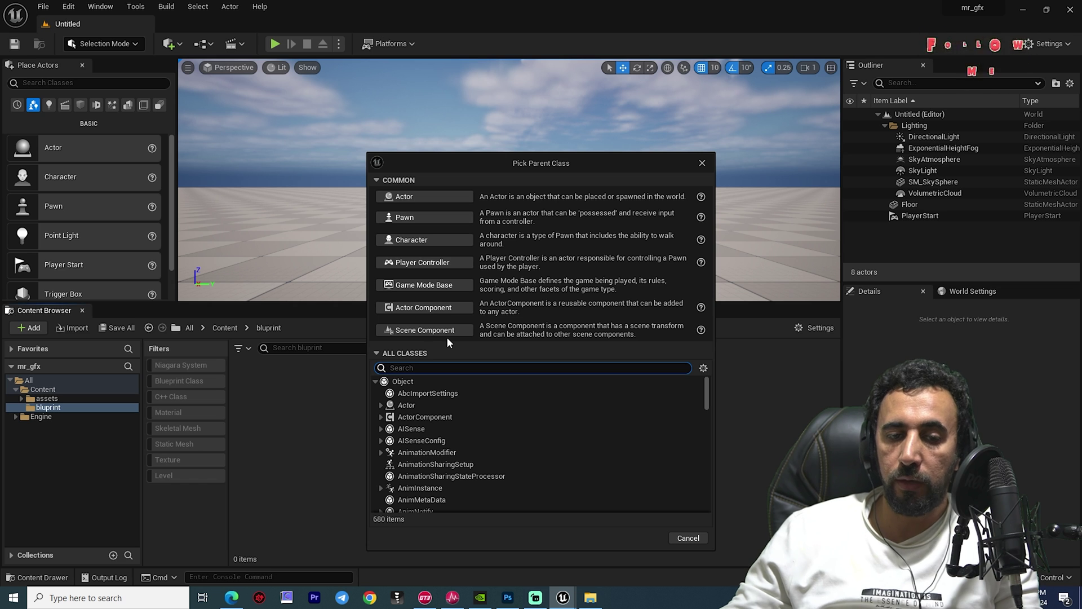
click(402, 353)
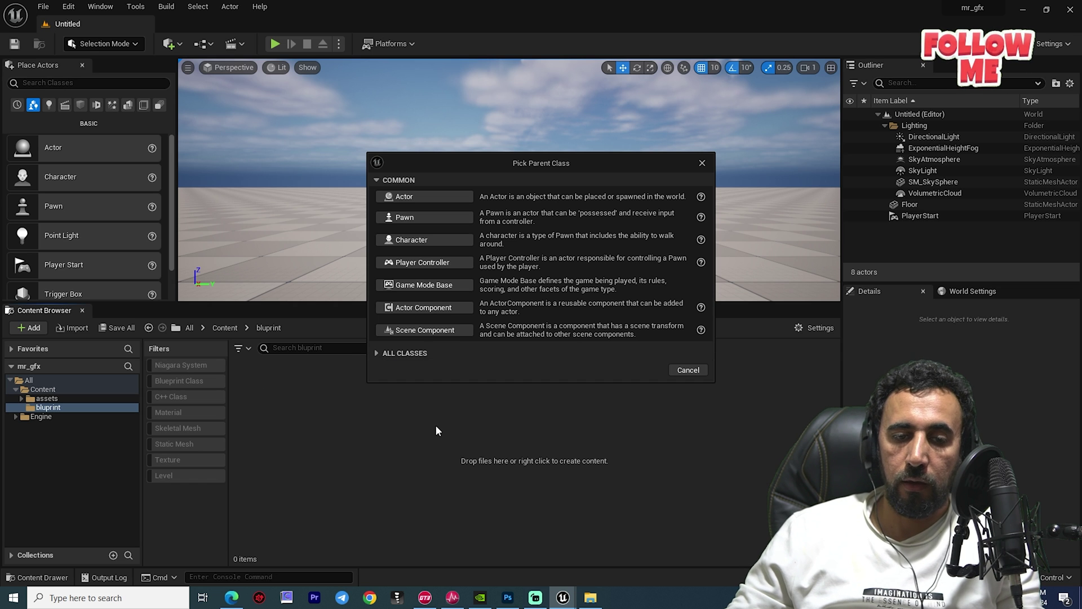
click(379, 354)
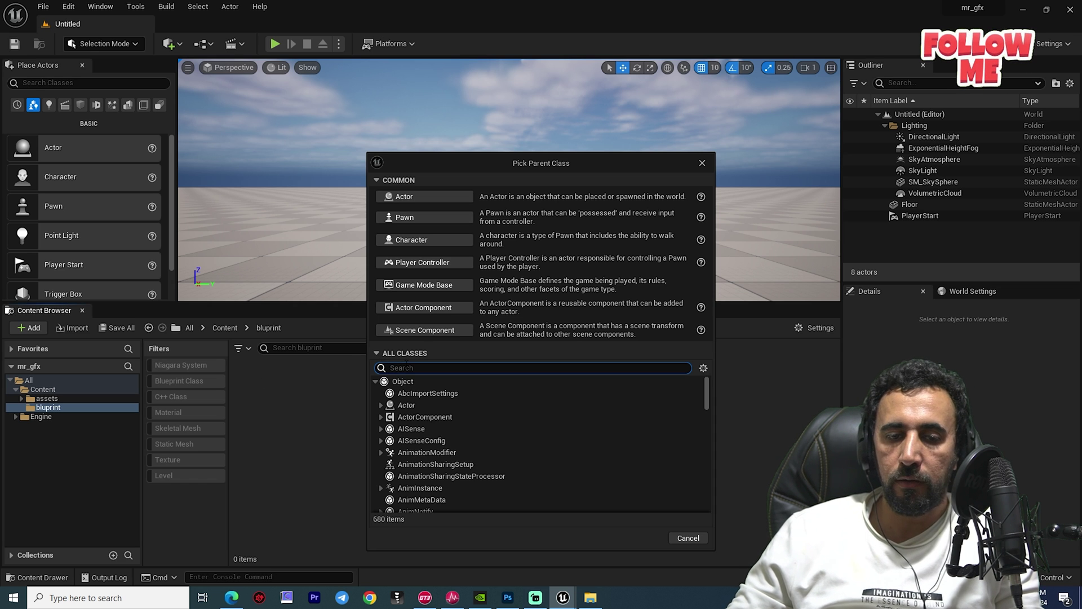
text(paper)
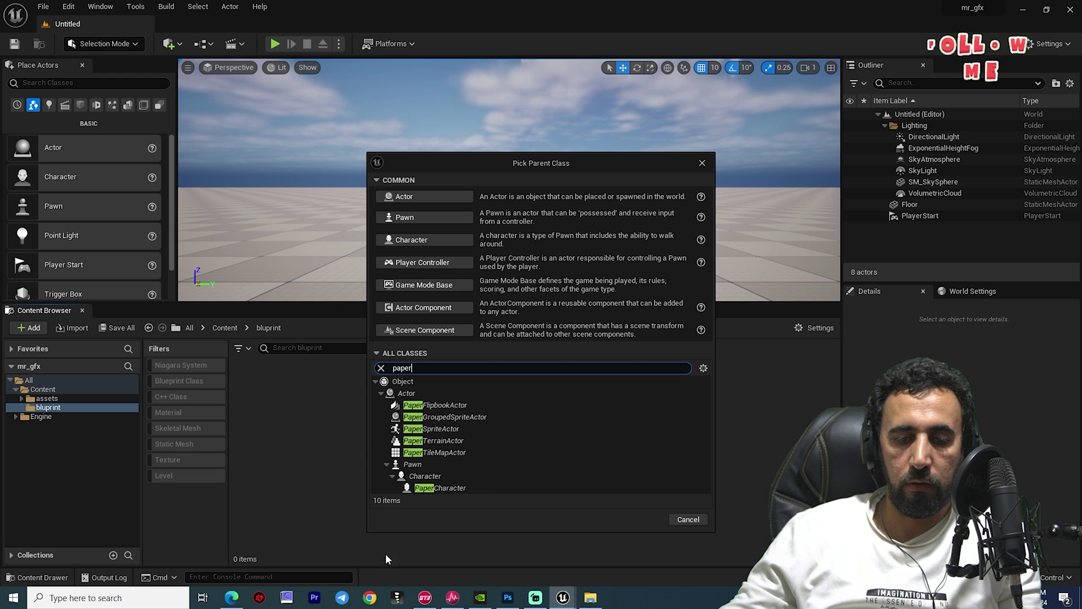
click(445, 488)
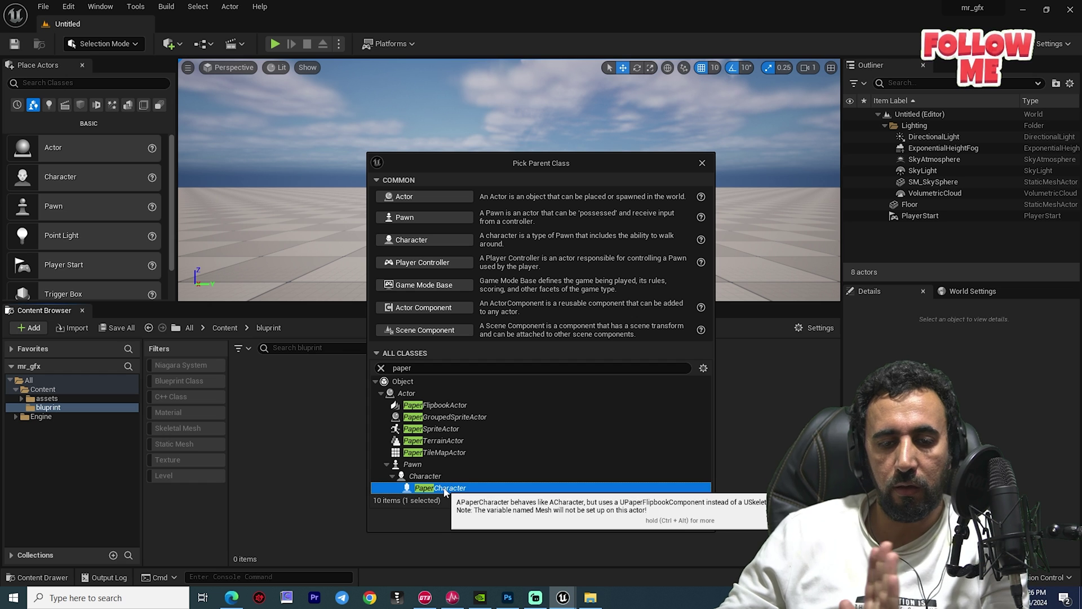
click(644, 518)
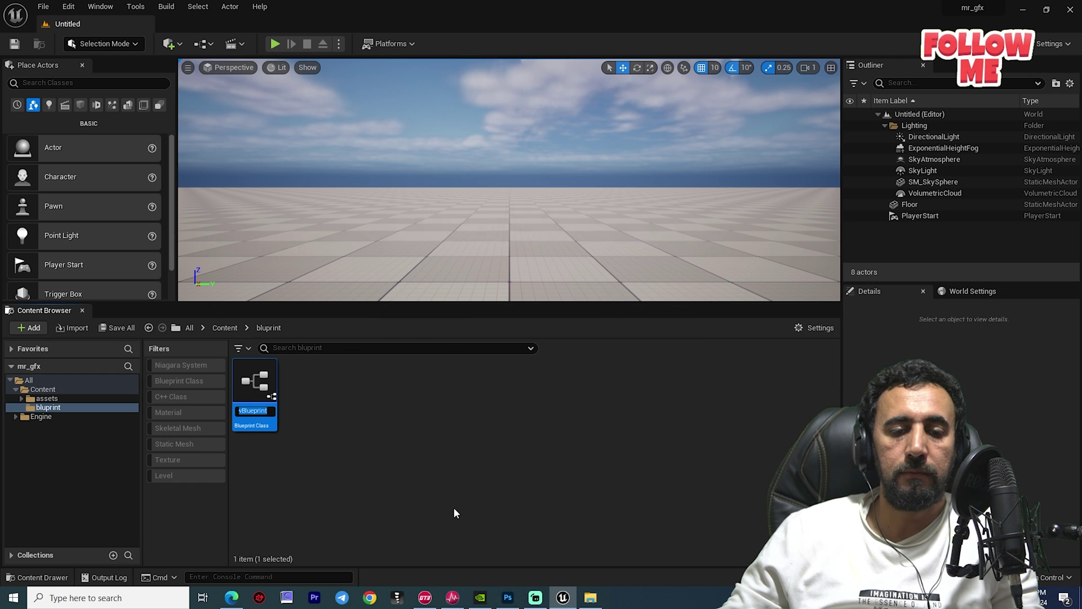
- Name the new blueprint mr_gfx_char and open it for editing
text(mr_g)
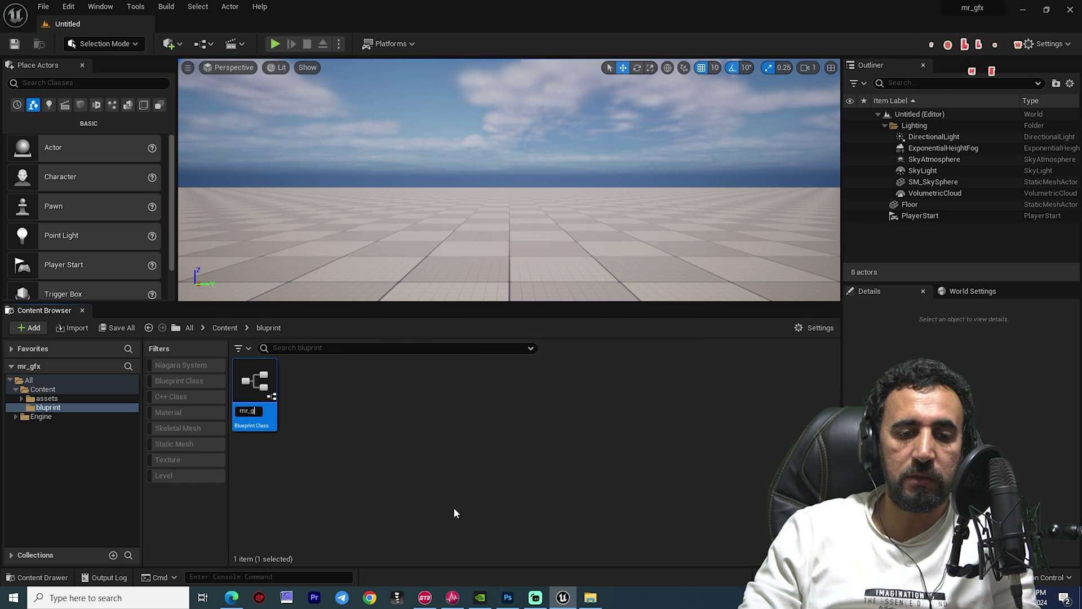
text(fx_char)
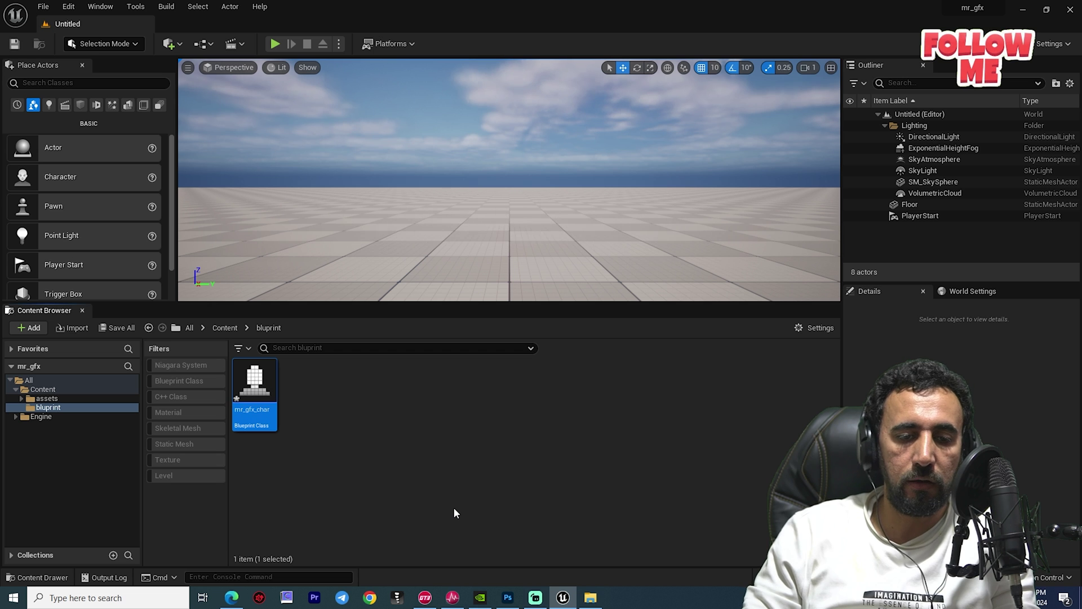
key(Return)
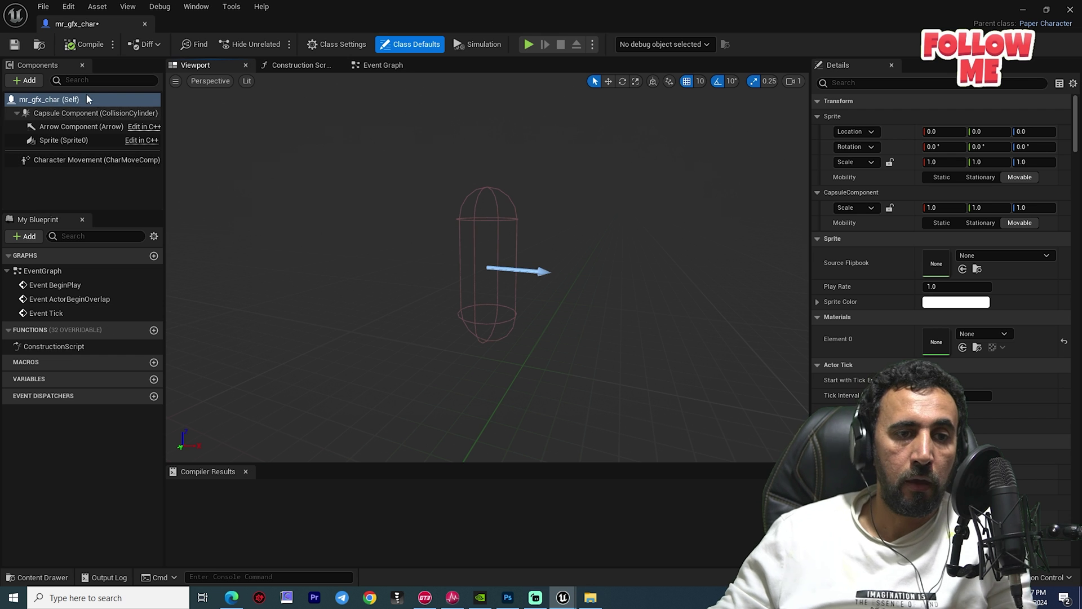
- Assign the idle flipbook as the source flipbook of the character's Sprite component
click(74, 141)
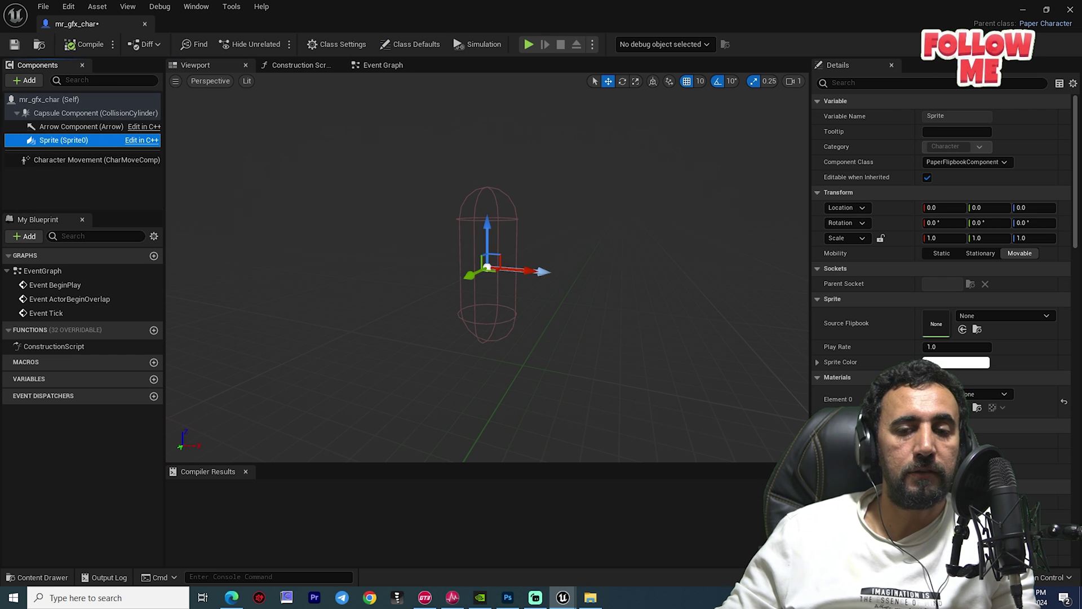
click(1013, 318)
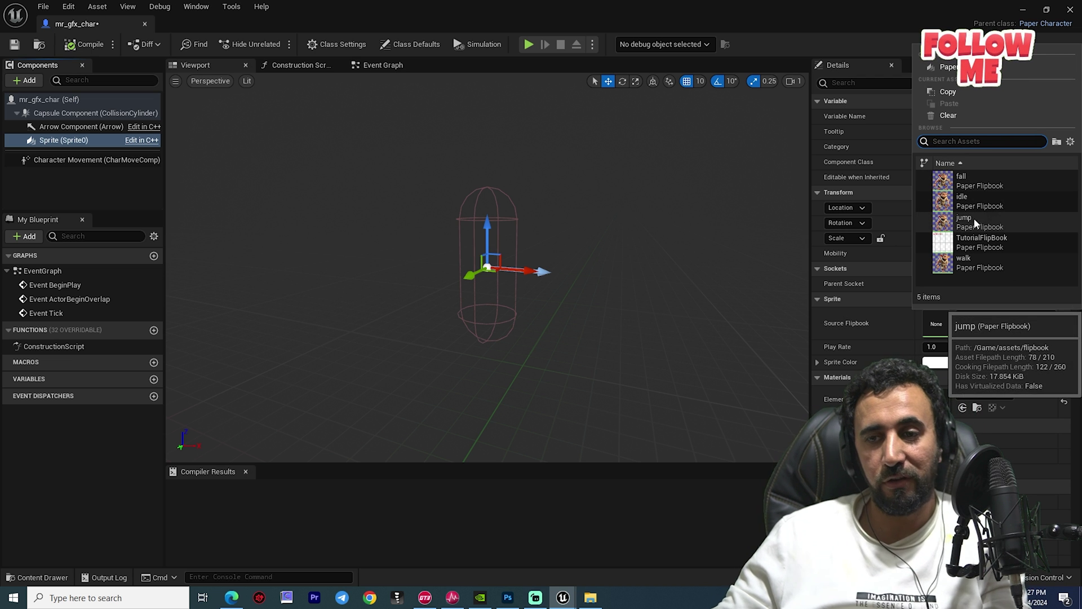
click(985, 194)
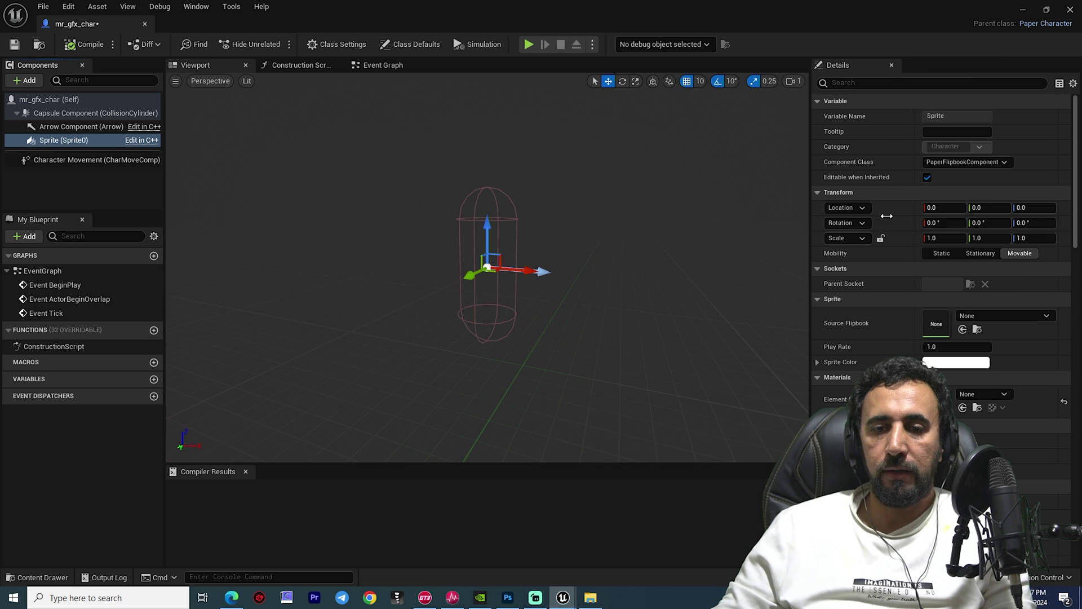
click(556, 327)
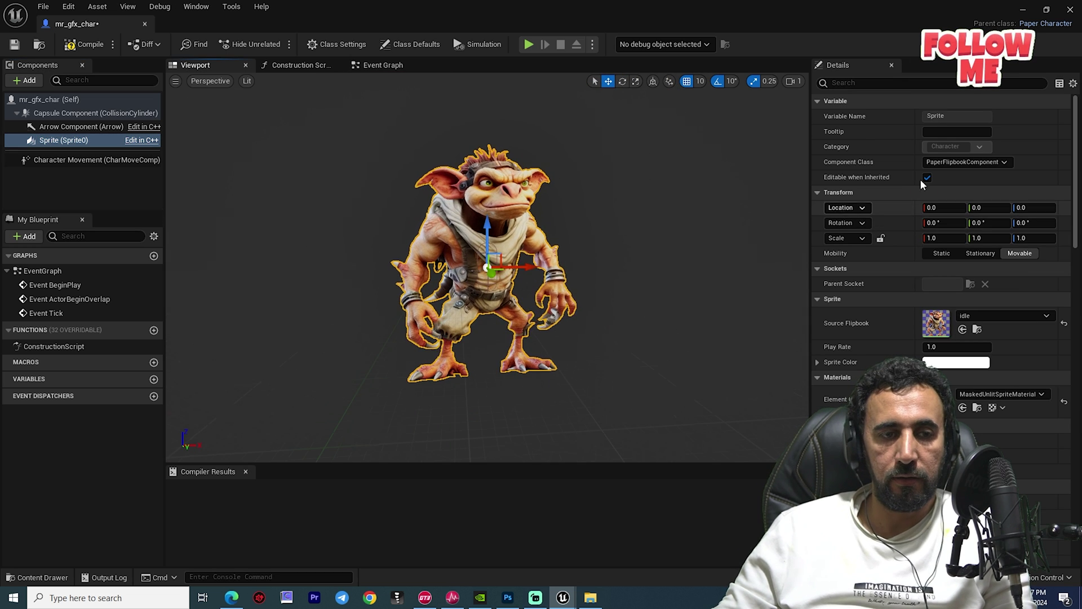
click(46, 141)
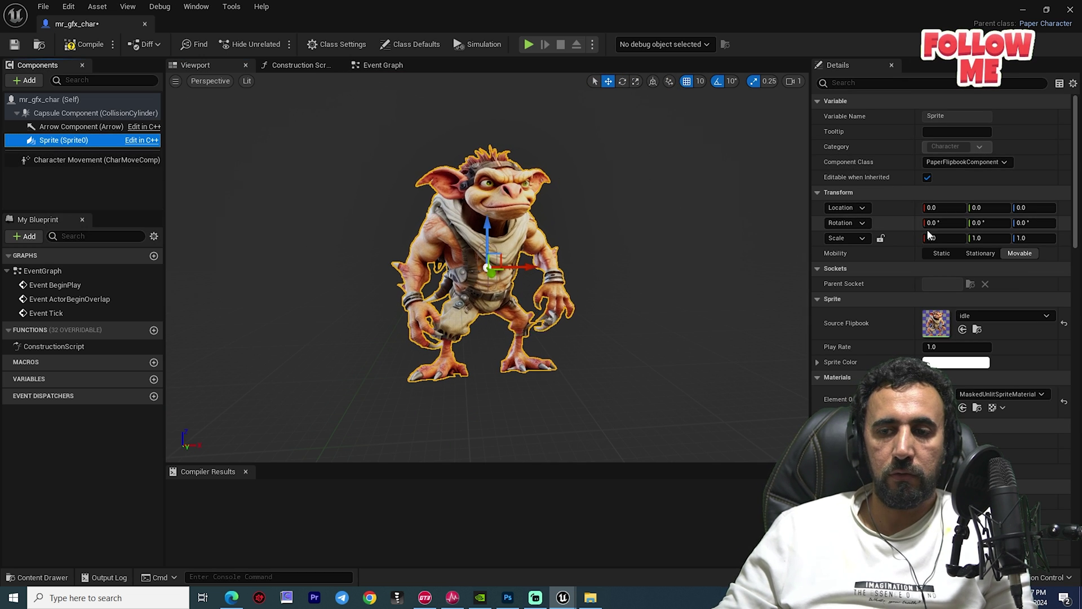
drag(941, 240, 929, 240)
key(ctrl+z)
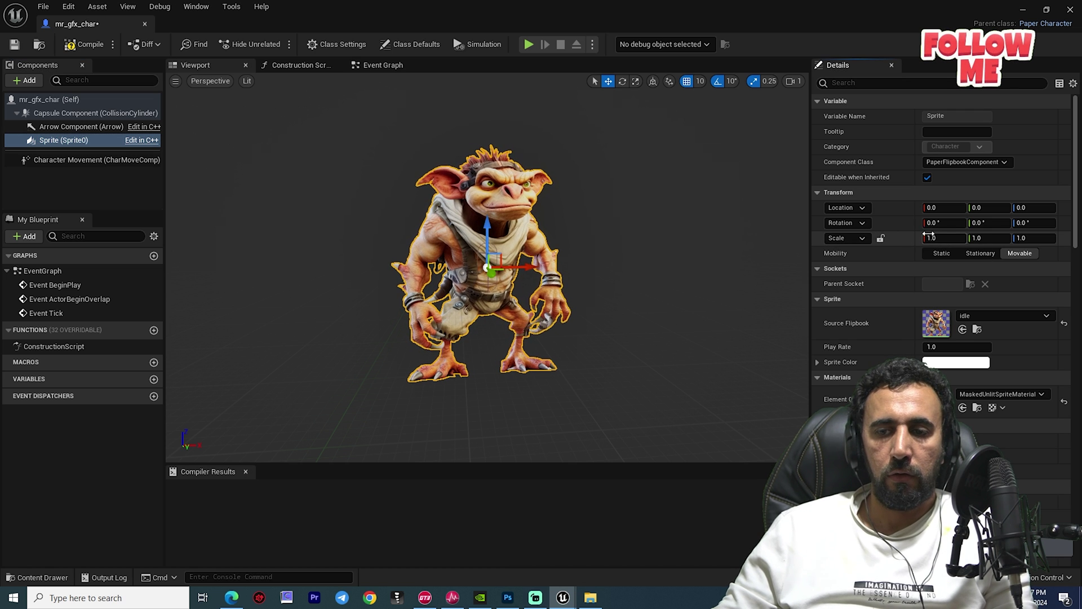
key(ctrl+z)
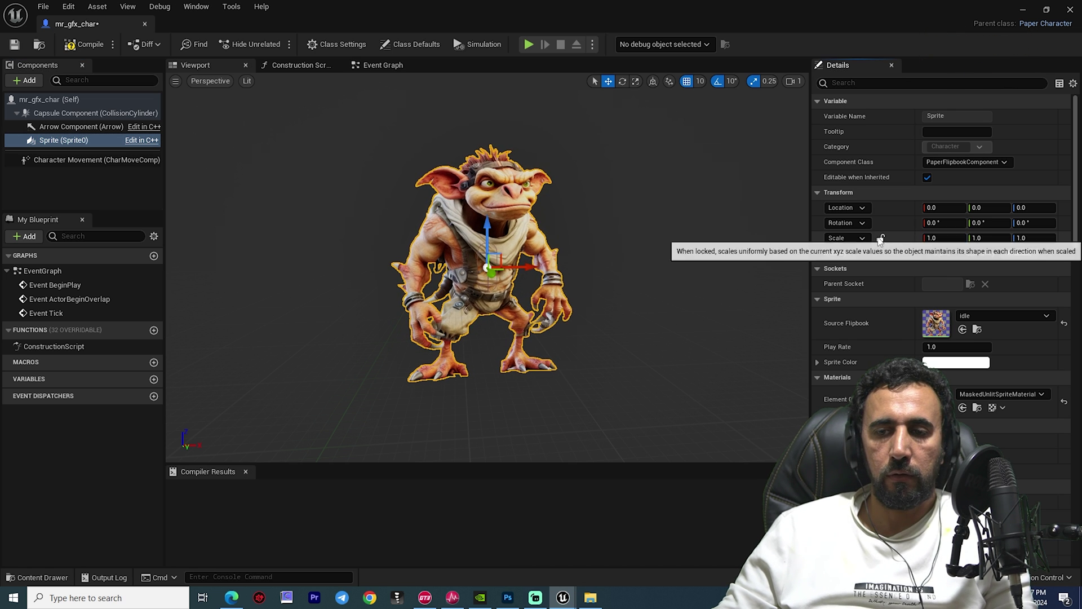
- Lock the Sprite component's scale proportions and scale it uniformly to 0.2, checking its fit against the capsule
click(880, 238)
drag(953, 239, 937, 239)
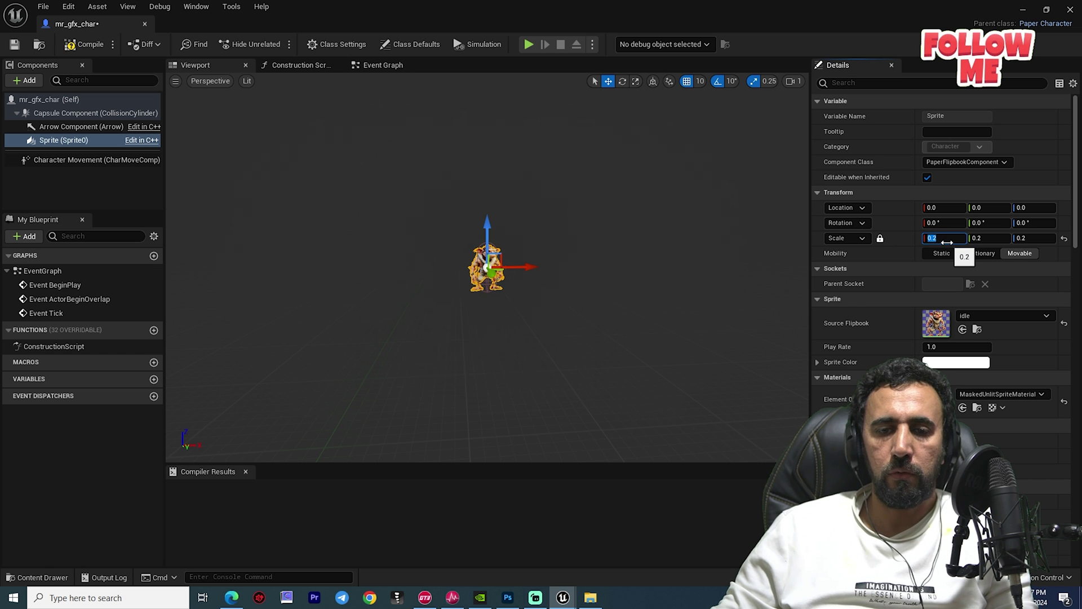
middle_drag(488, 253, 526, 269)
scroll(489, 253, up, 7)
scroll(489, 253, down, 2)
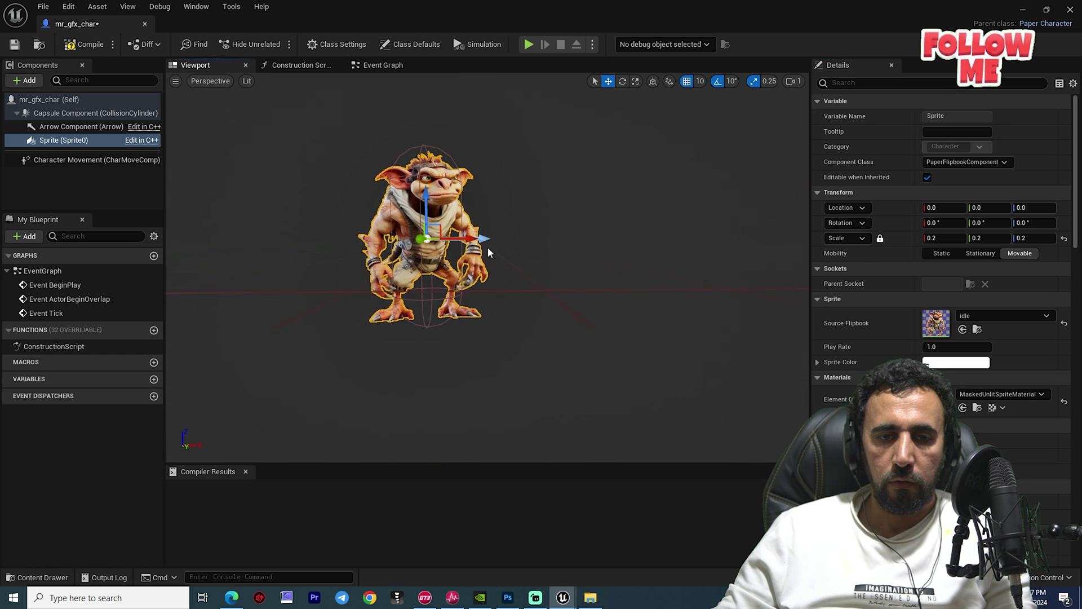
right_drag(489, 253, 541, 253)
middle_drag(488, 253, 399, 193)
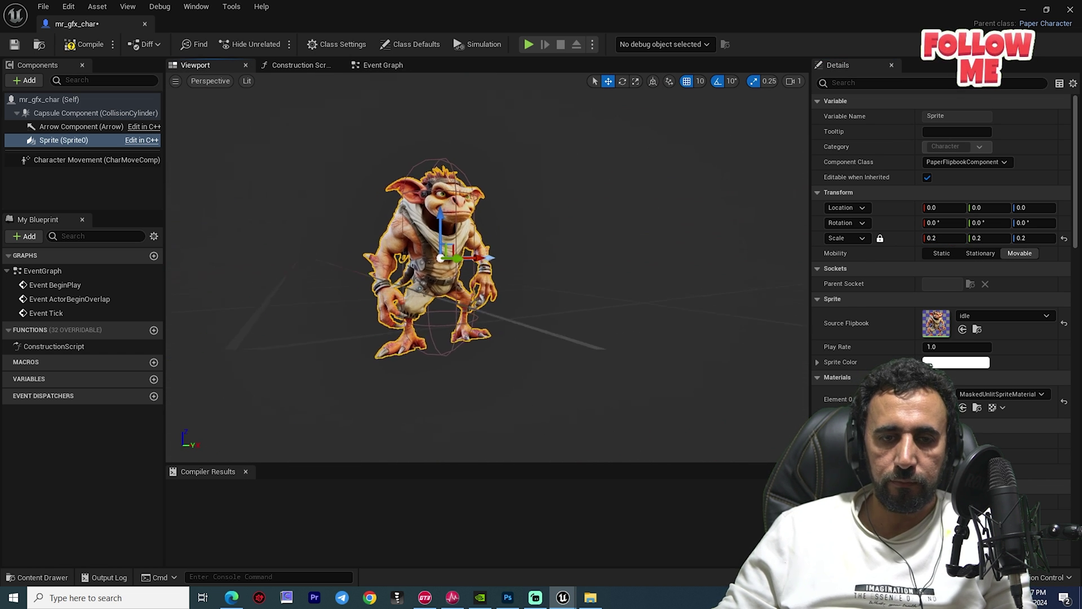
- Reduce the capsule component's half height to about 79.8 and adjust its radius to fit the character
click(62, 113)
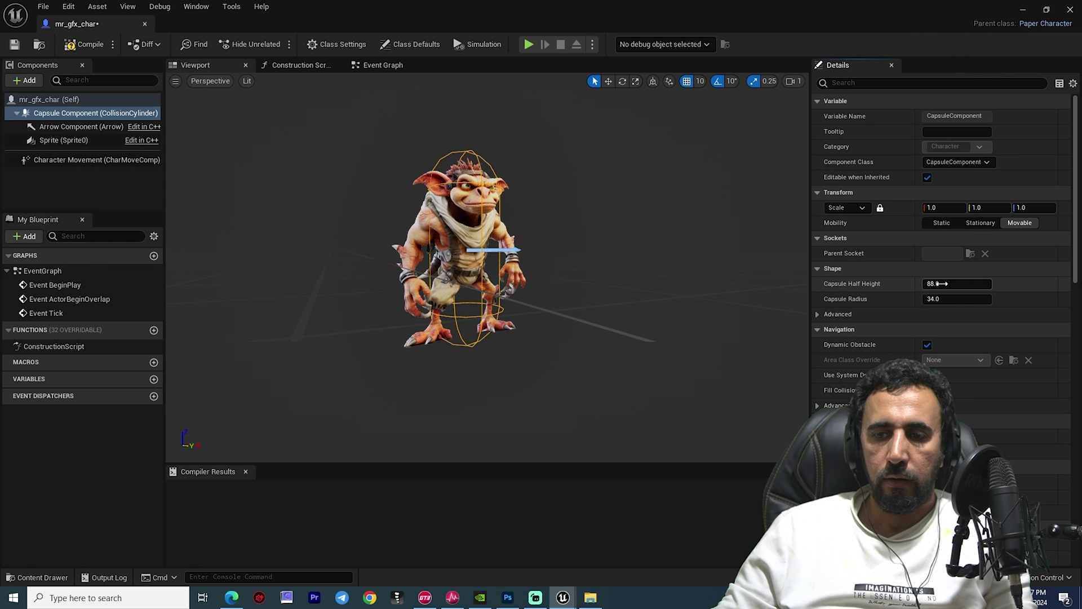
drag(956, 283, 986, 284)
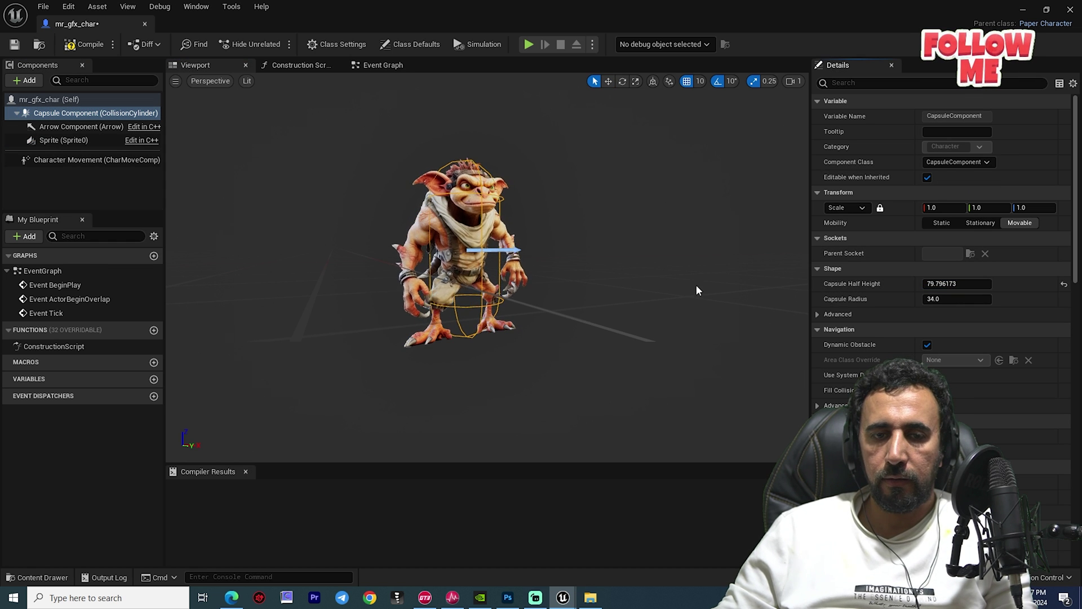
mouse_move(696, 290)
right_down()
mouse_move(789, 310)
mouse_move(710, 289)
right_up()
drag(938, 300, 958, 299)
right_drag(631, 300, 604, 299)
key(f)
alt+drag(604, 299, 669, 339)
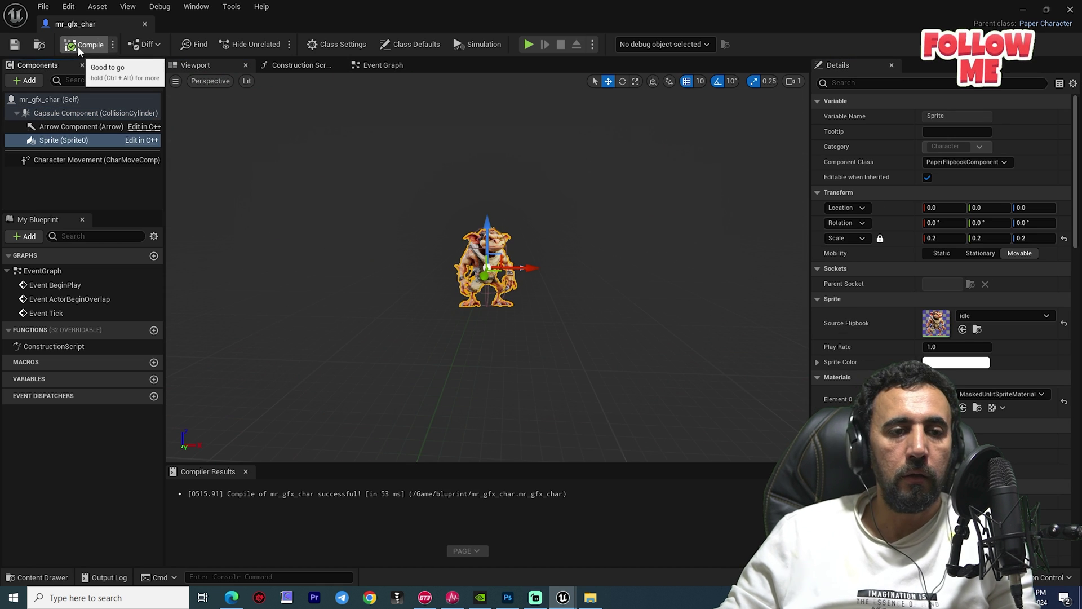
- Dock the mr_gfx_char blueprint editor beside the Untitled level in the main window and switch between the two
drag(122, 30, 182, 27)
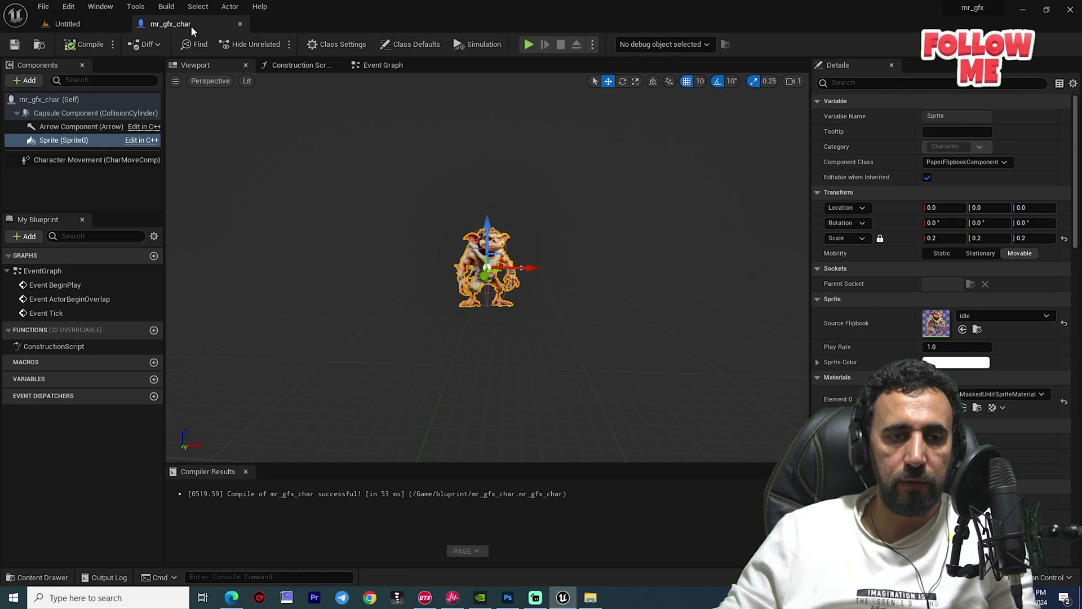
click(91, 23)
click(194, 26)
click(93, 22)
click(191, 21)
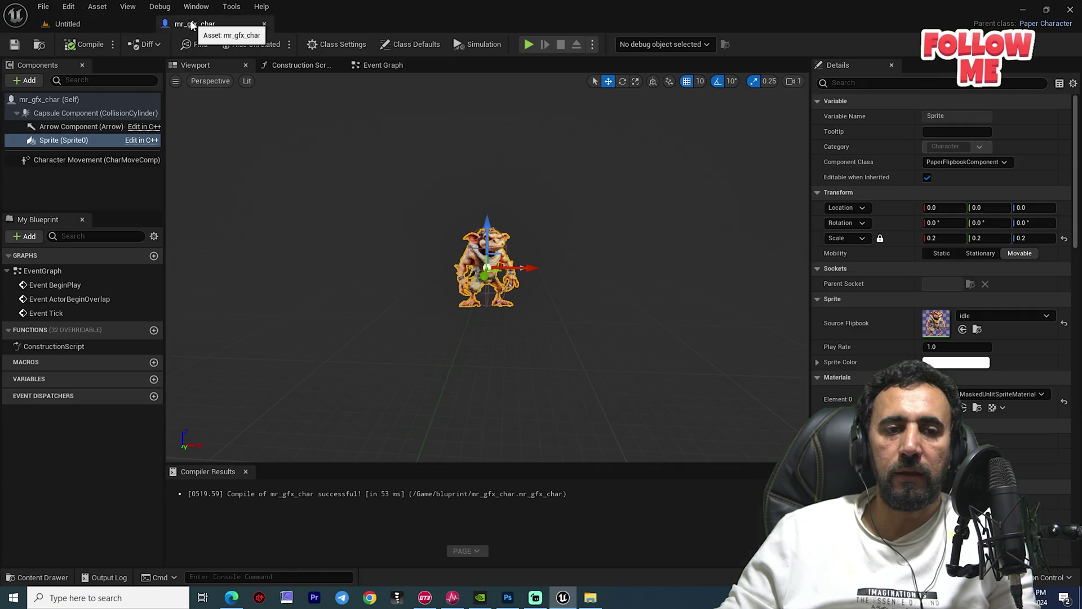
click(119, 19)
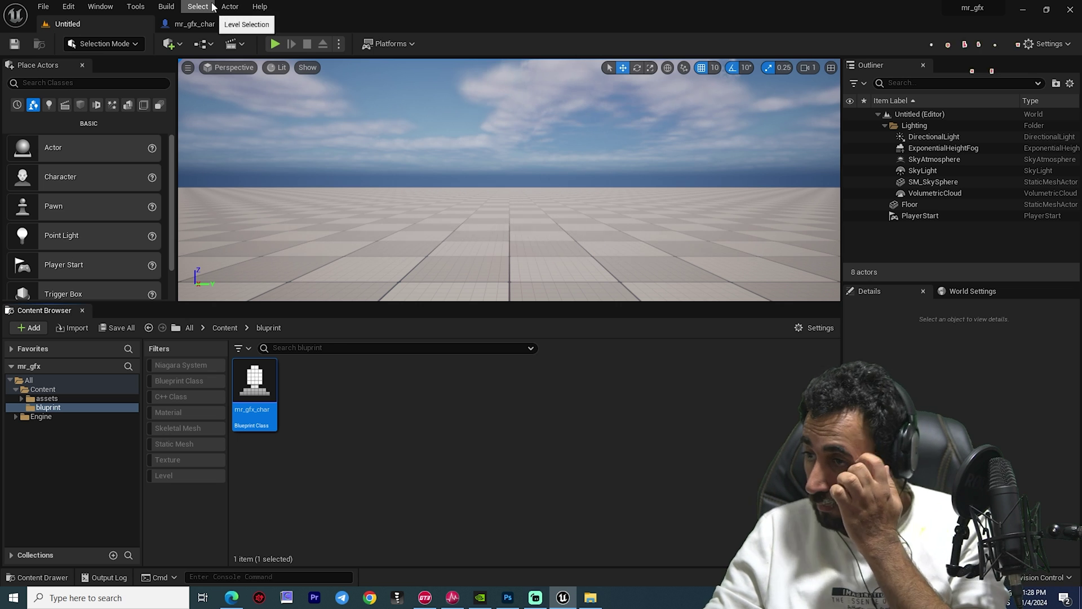
- Add the jump input action event to the mr_gfx_char event graph, below the Event Tick node
double_click(253, 377)
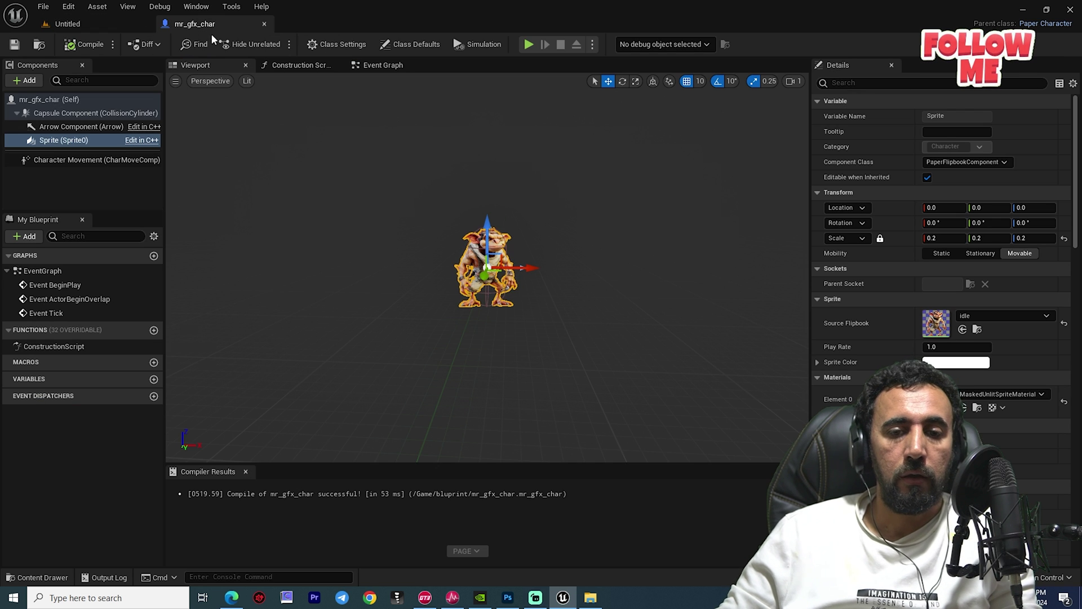
click(379, 66)
right_drag(336, 175, 327, 138)
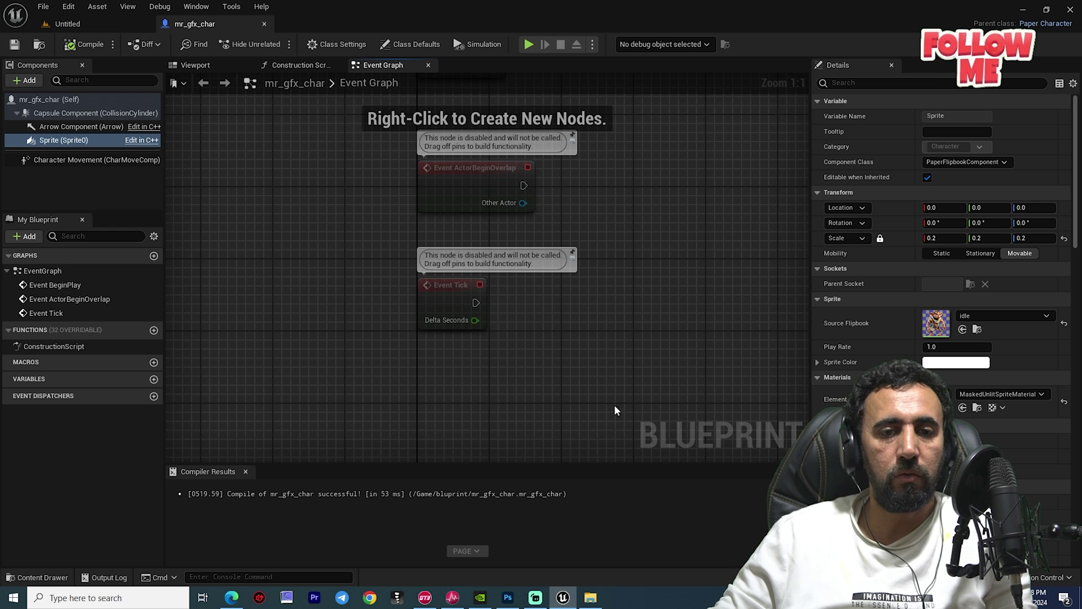
right_drag(538, 433, 545, 319)
right_click(423, 310)
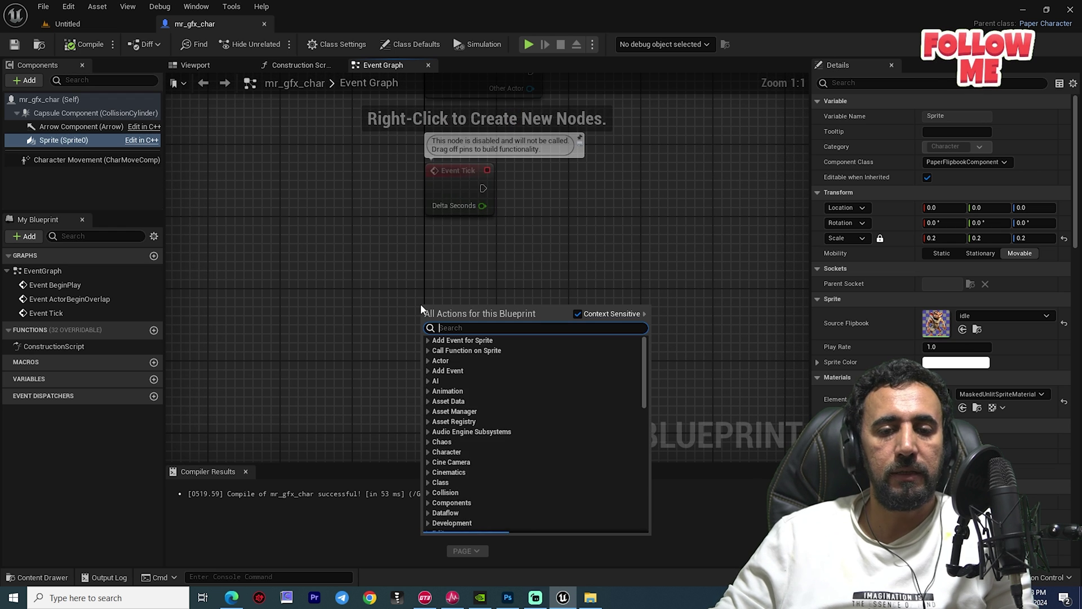
text(jum)
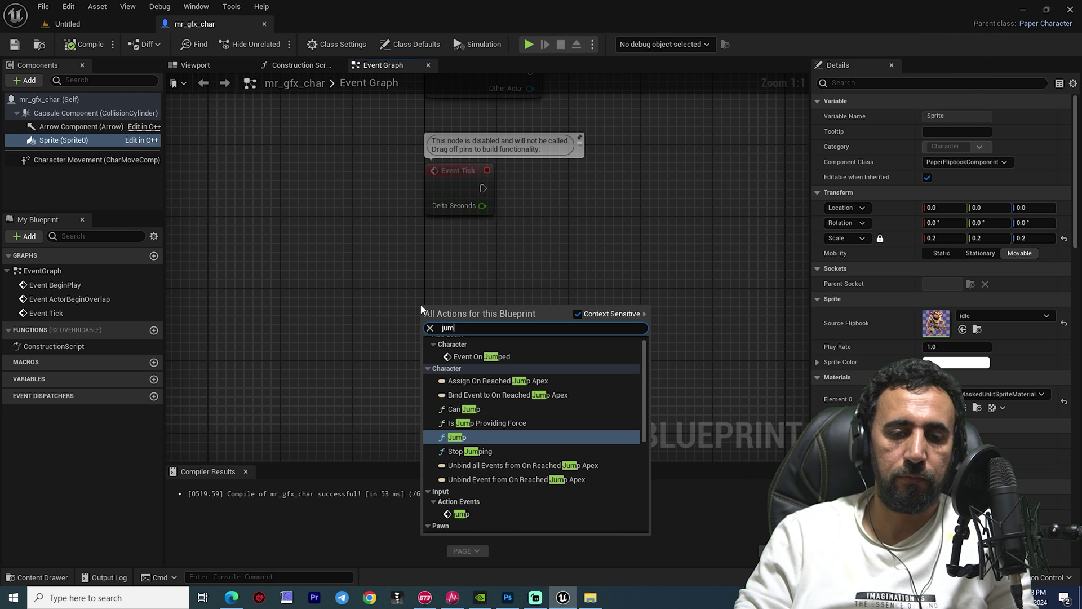
text(p)
click(461, 514)
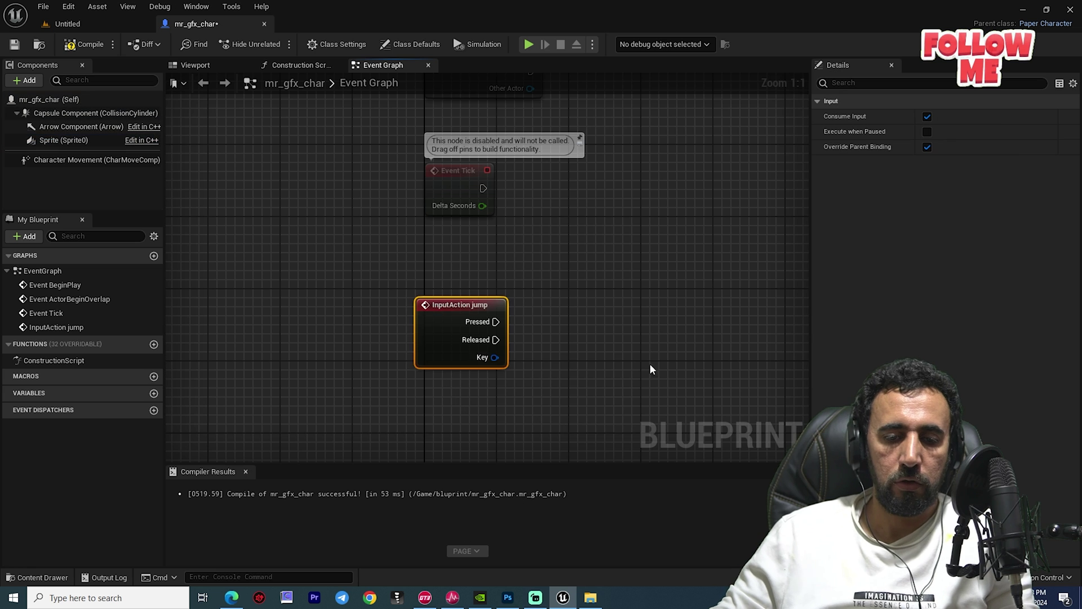
drag(534, 216, 535, 217)
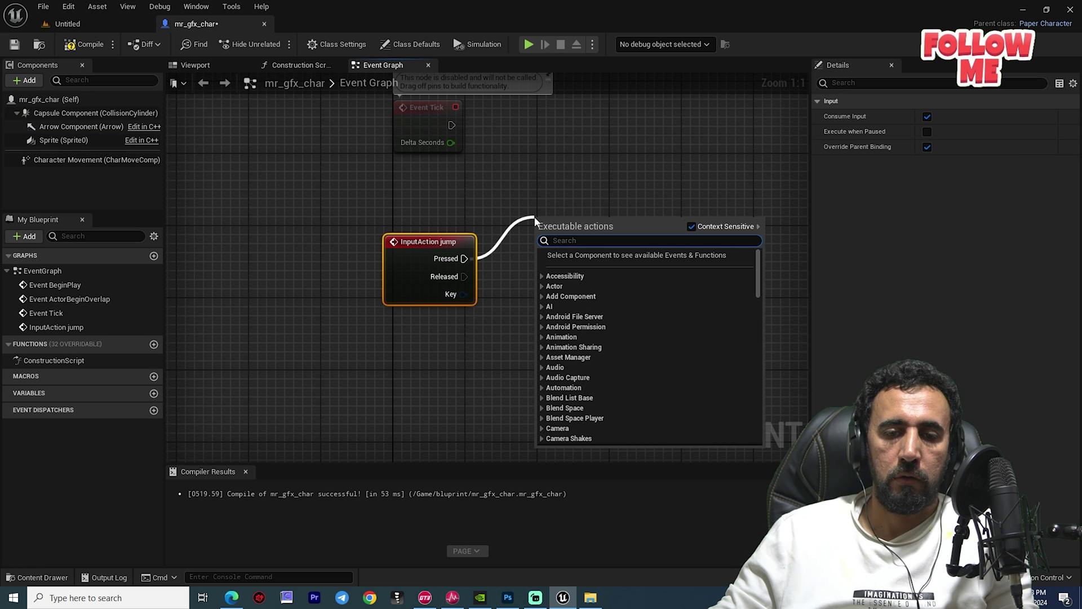
text(s)
key(BackSpace)
text(jum)
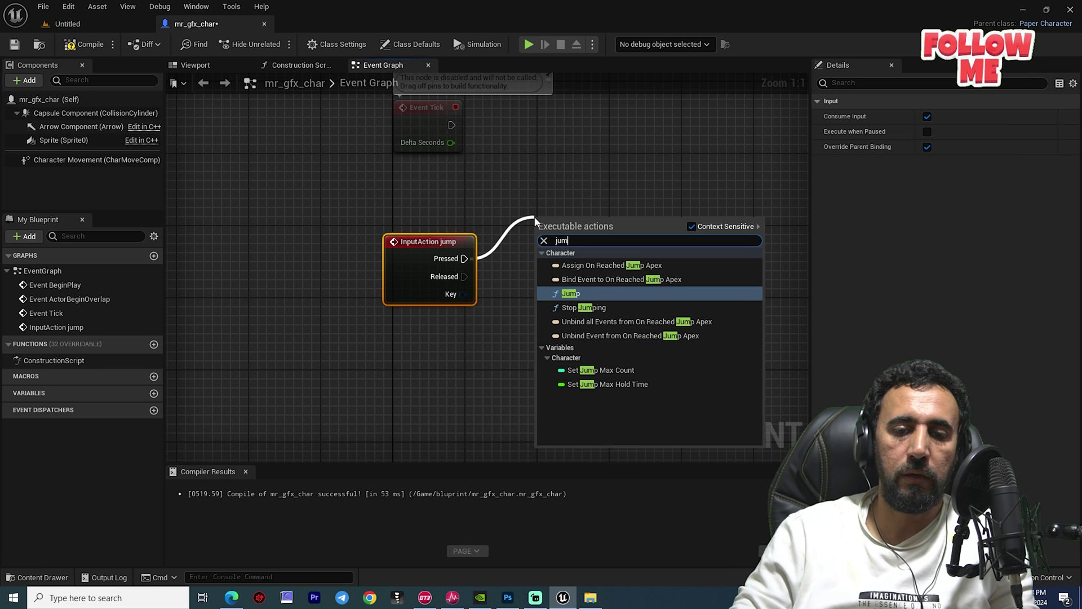
key(Escape)
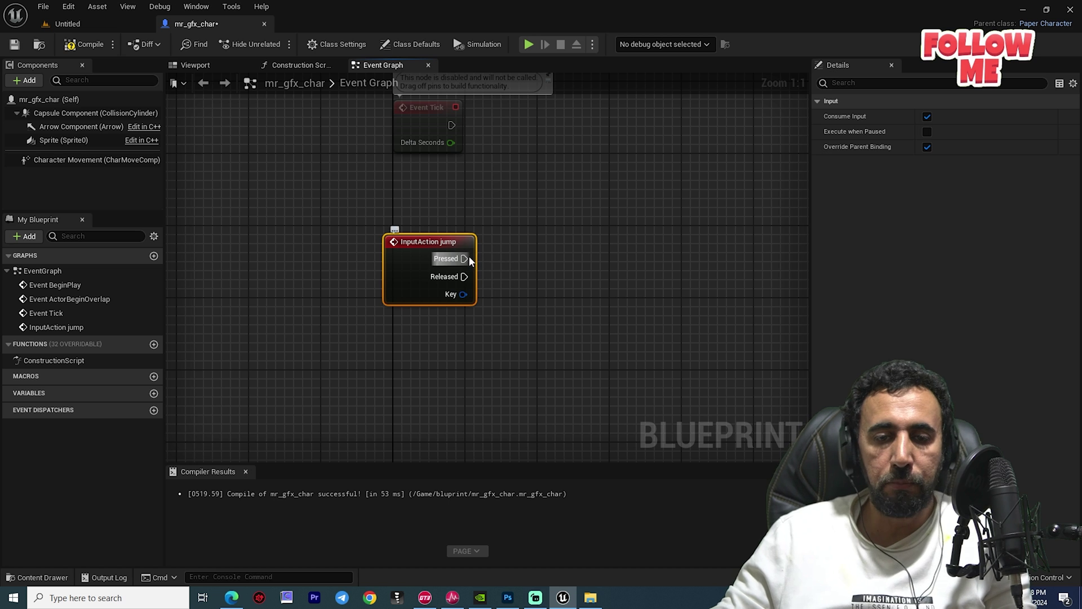
- Connect a Jump function node to the Pressed output of the InputAction jump event
drag(469, 256, 511, 226)
text(jump)
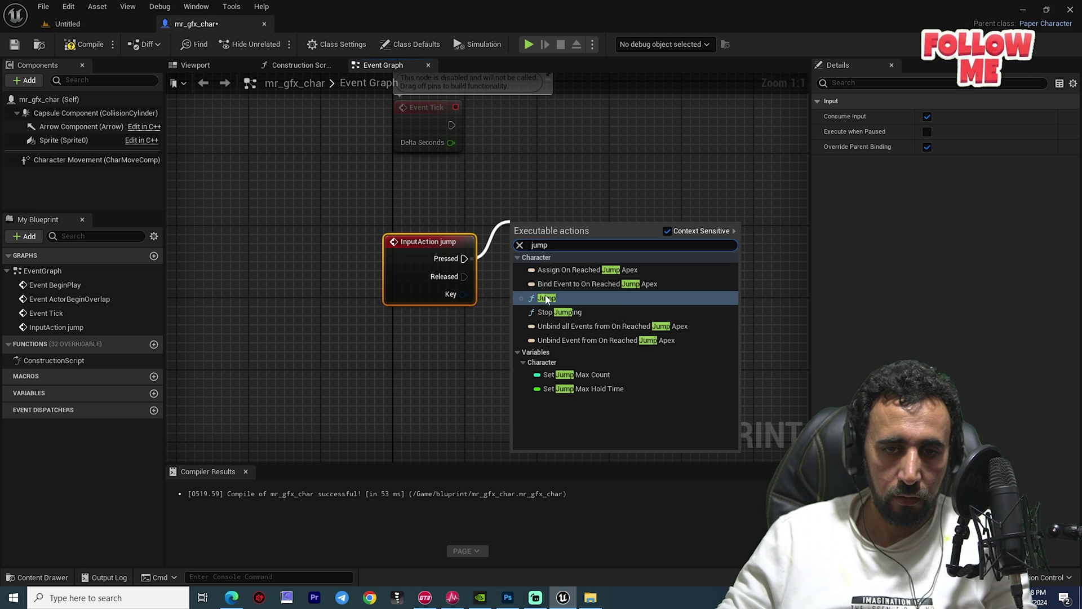
click(546, 299)
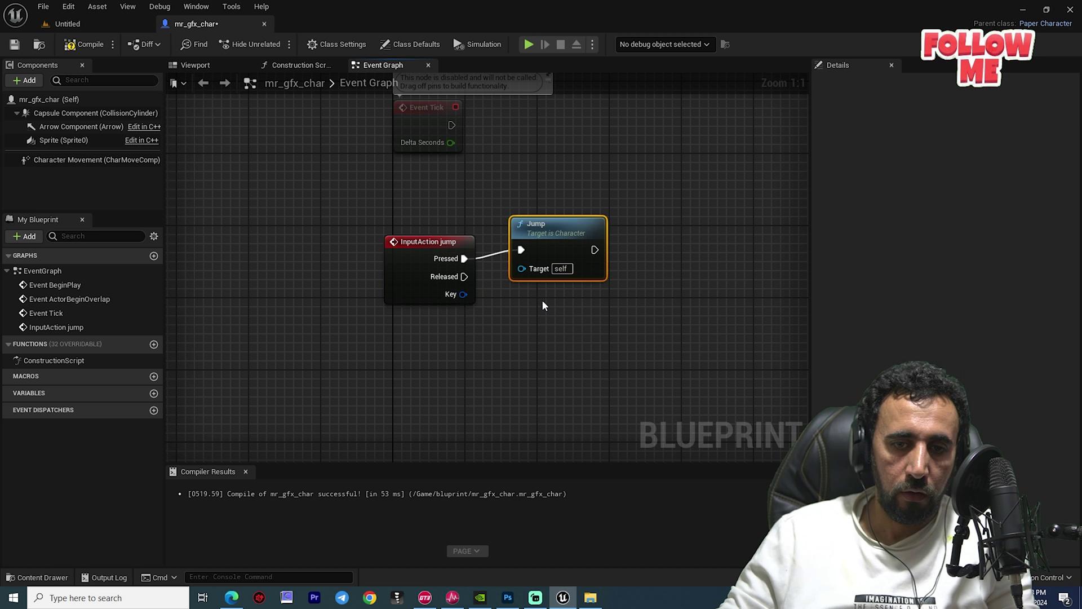
- Connect a Stop Jumping node to the Released output of the InputAction jump event and compile the blueprint
drag(489, 299, 486, 302)
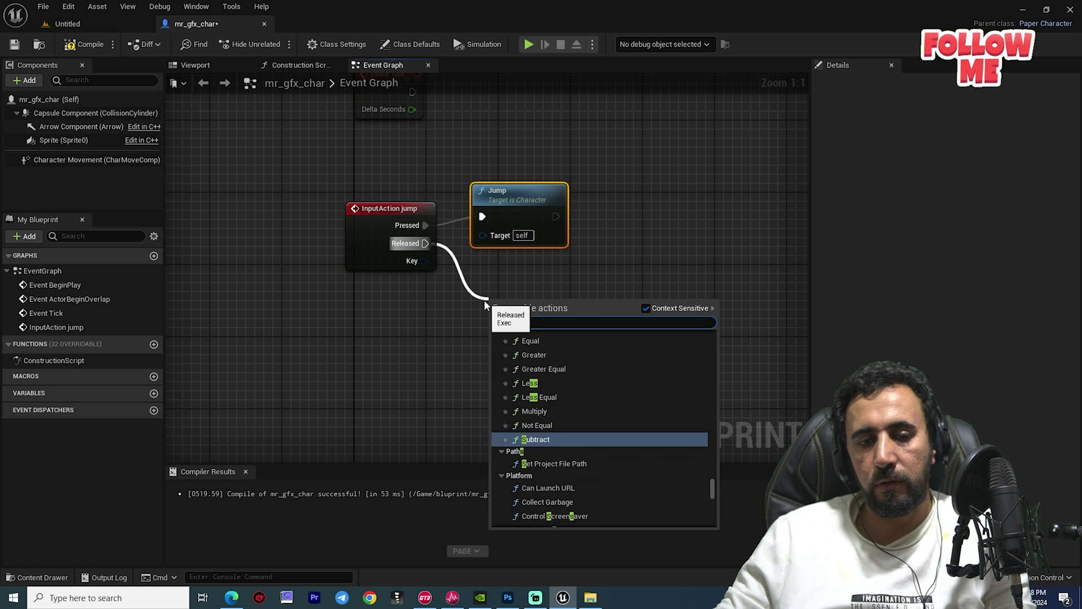
text(stop)
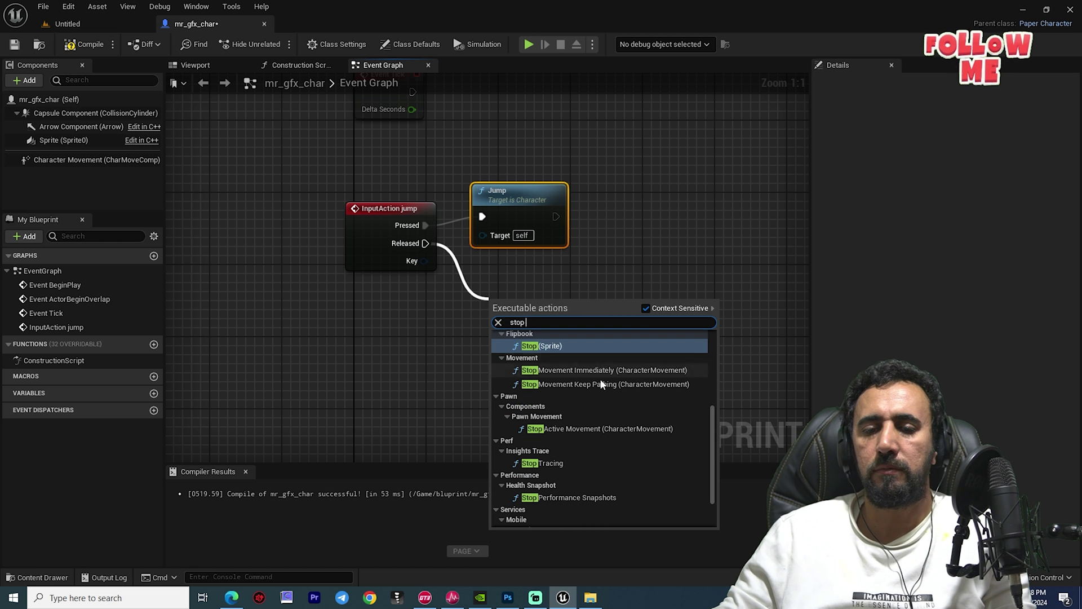
text( ju)
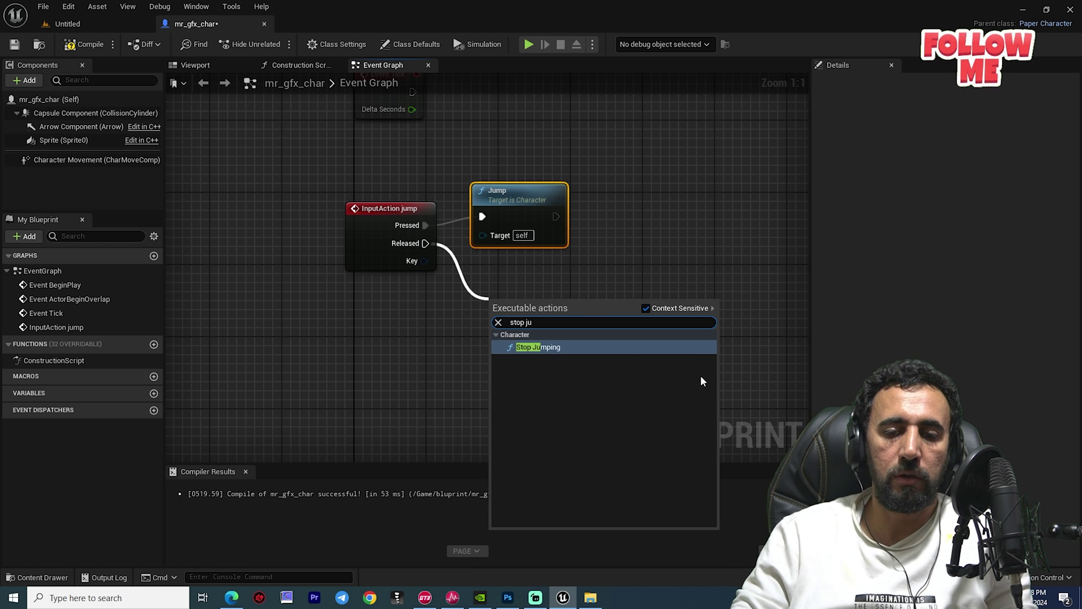
click(621, 348)
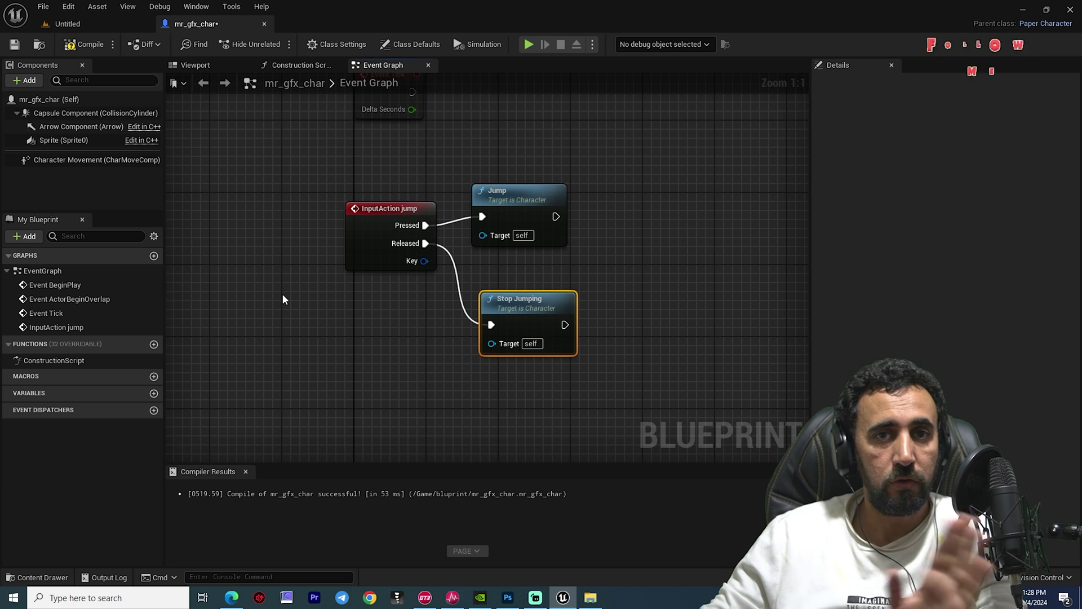
click(83, 44)
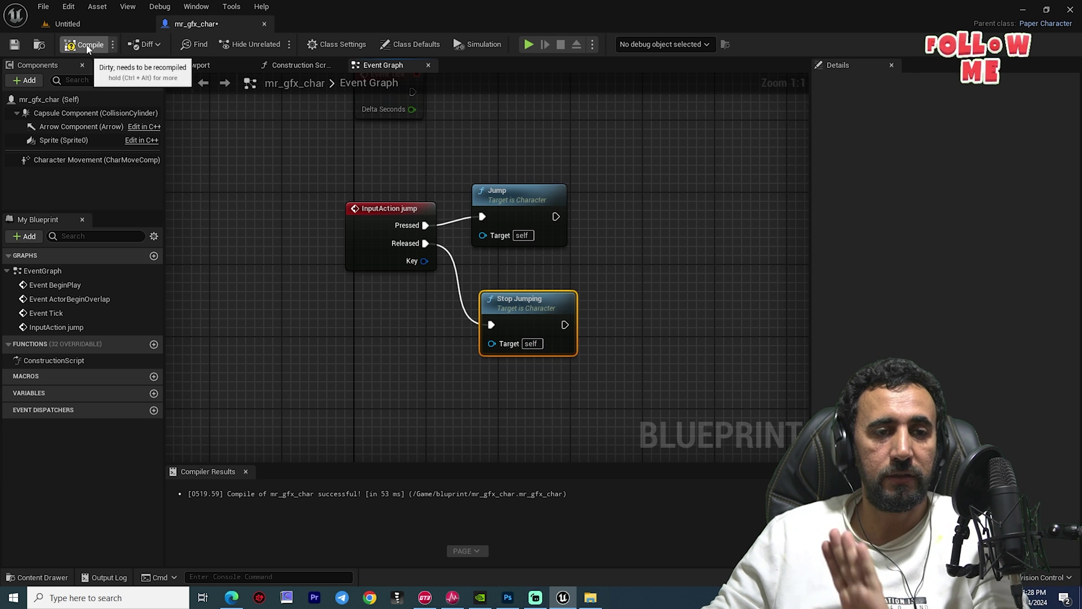
- Place mr_gfx_char from the bluprint folder on the level floor at about X 710, Y -240, and play-test the level
click(264, 24)
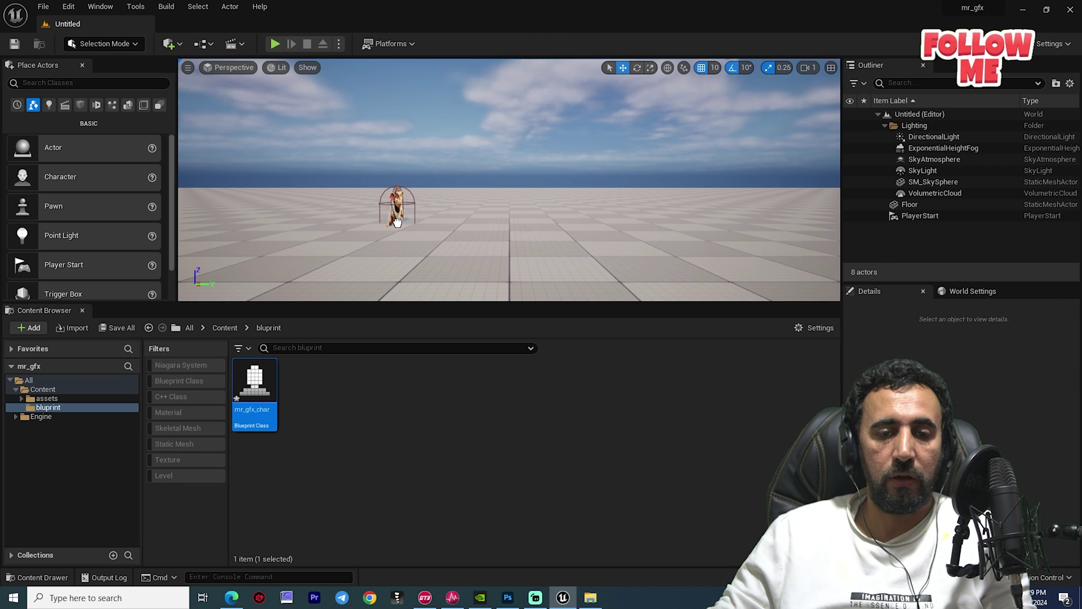
drag(397, 222, 398, 224)
key(f)
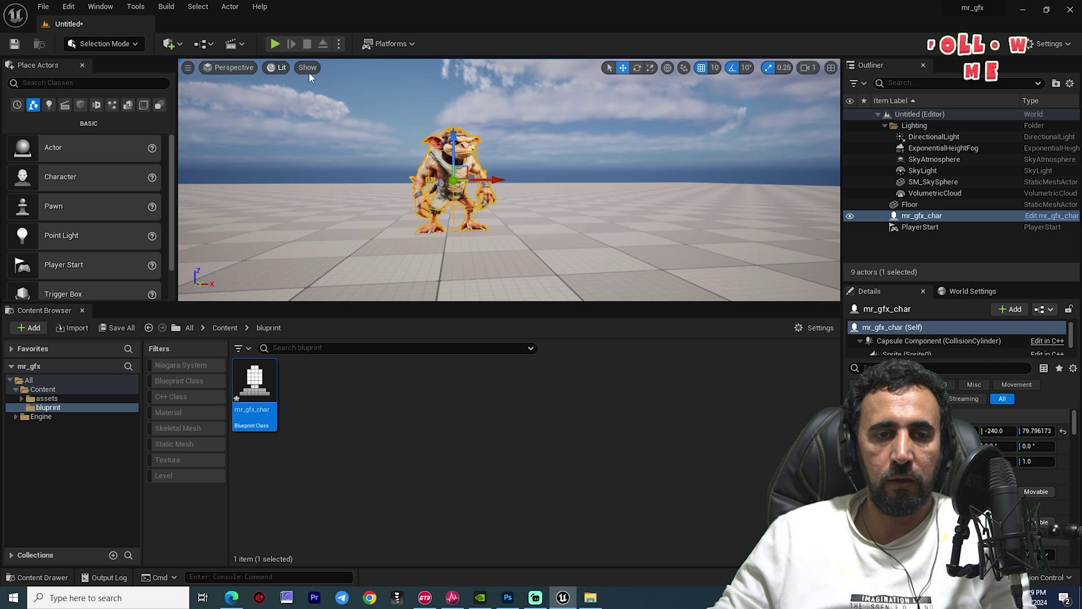
click(274, 44)
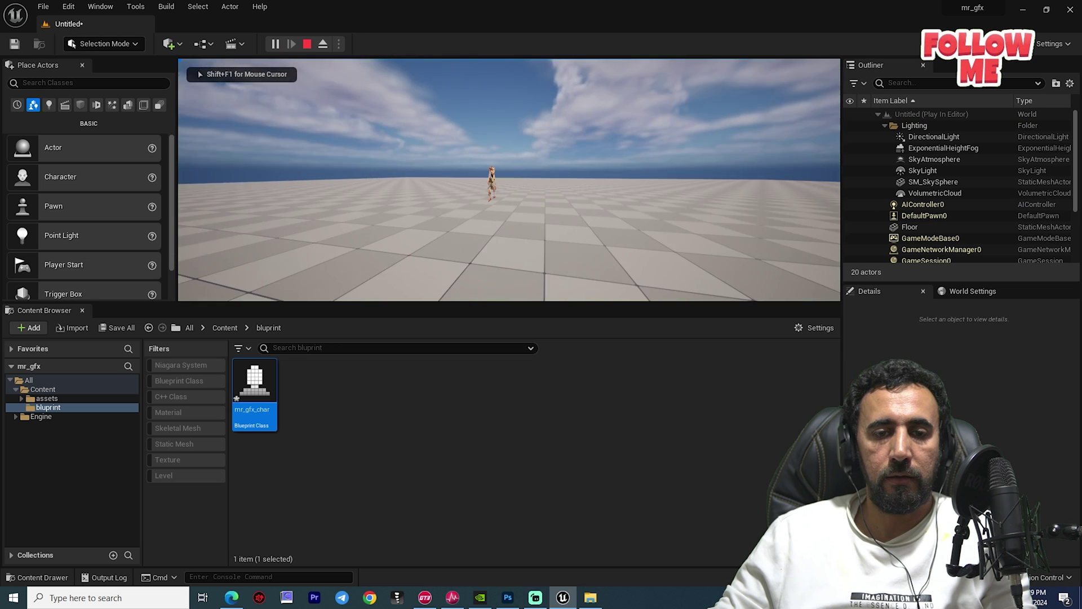
key(Escape)
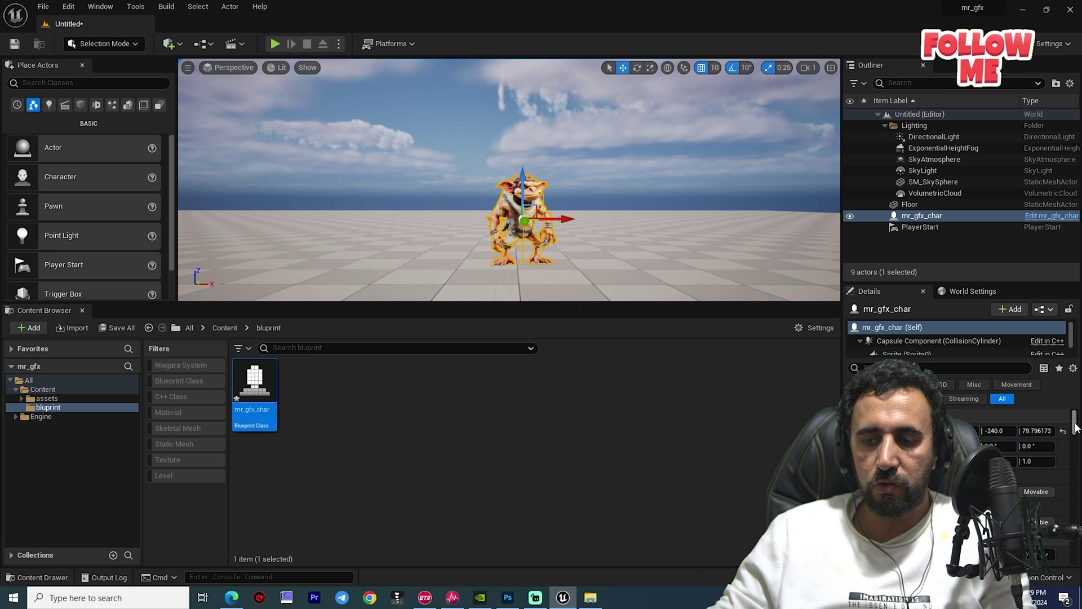
- Set Auto Possess Player to Player 0 in the Pawn settings of the mr_gfx_char placed in the level
mouse_move(1074, 427)
mouse_down()
mouse_move(1078, 445)
mouse_move(1077, 424)
mouse_up()
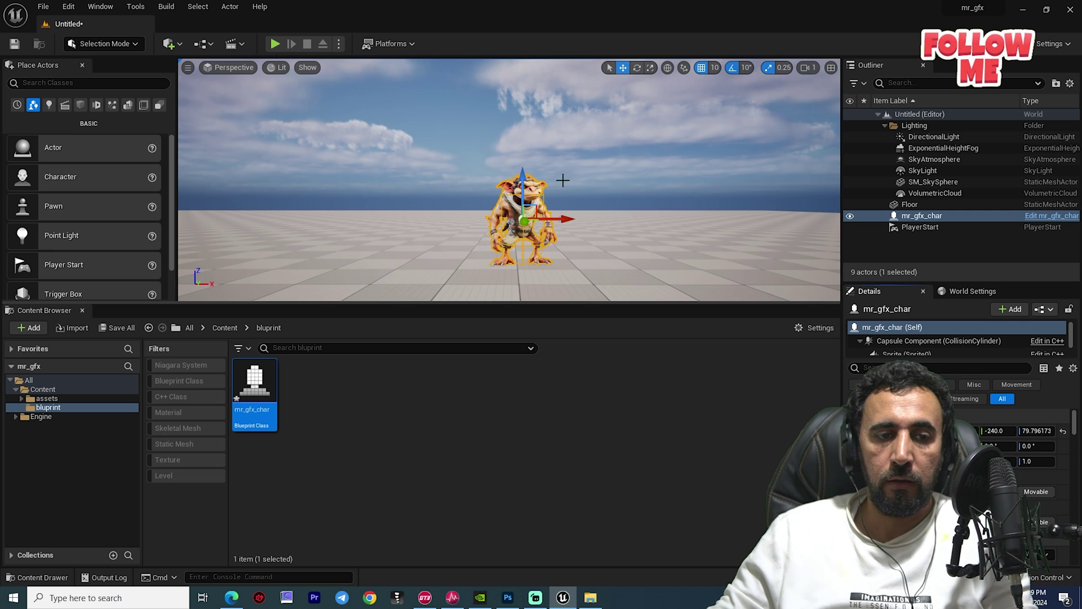
click(538, 176)
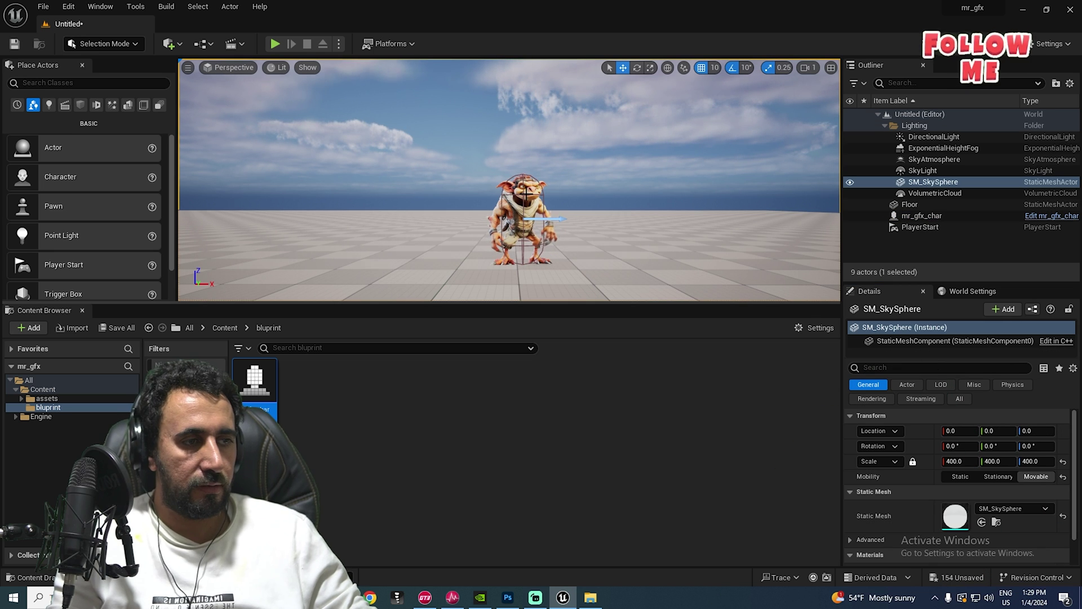
click(550, 202)
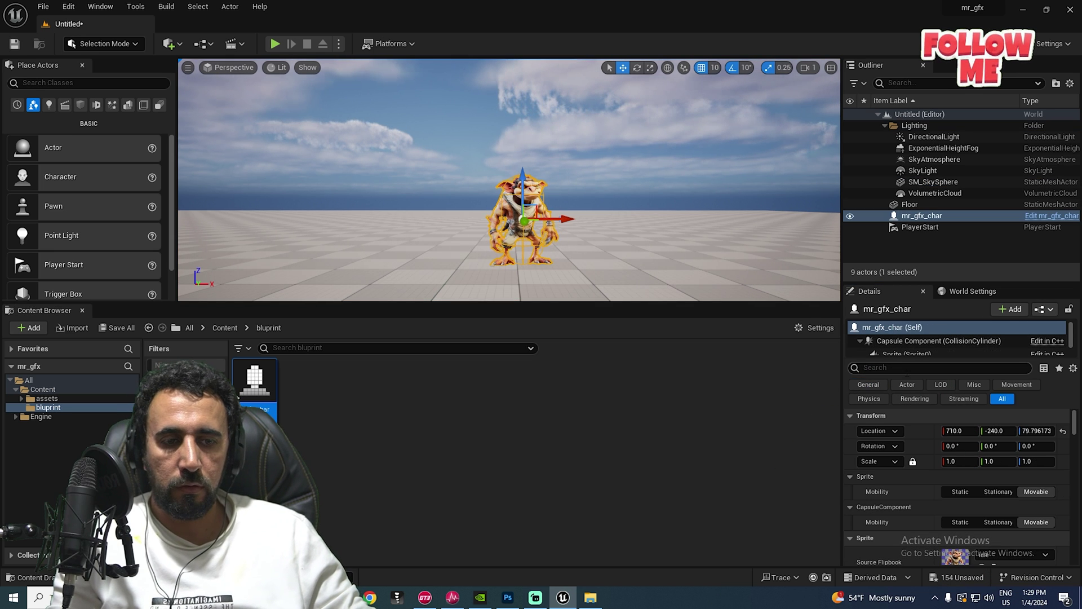
text(pawn)
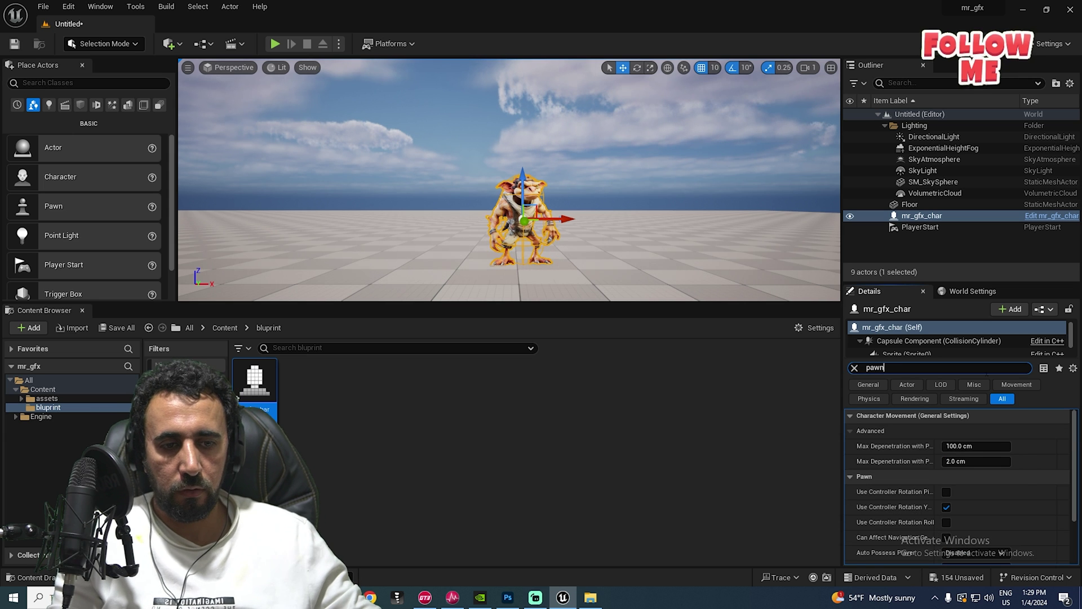
scroll(1040, 478, down, 2)
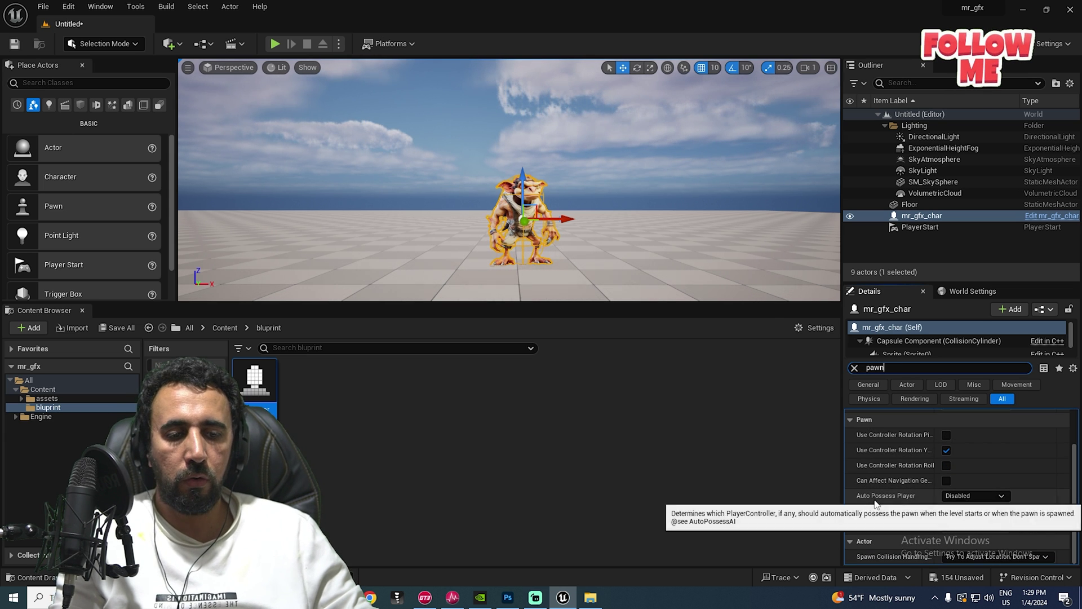
click(979, 496)
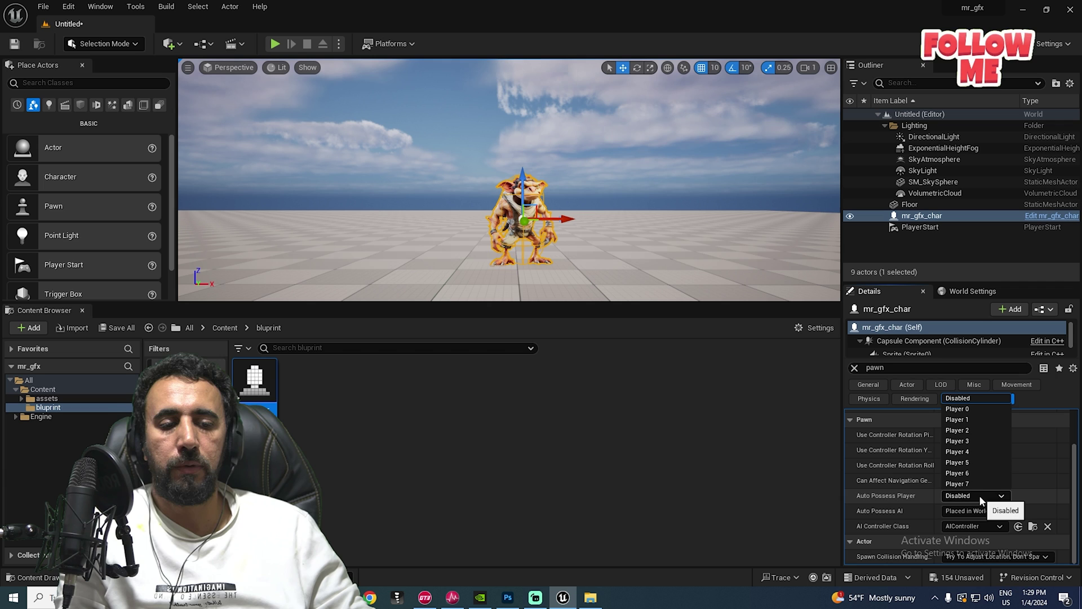
click(975, 411)
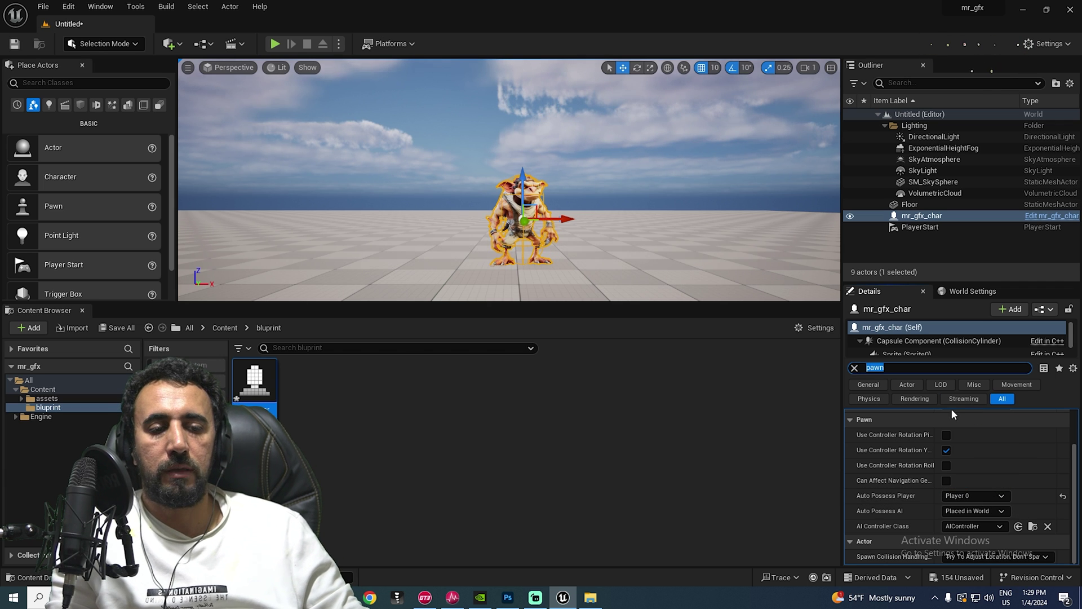
- Play-test the level to check the view and controls with the possessed character
click(274, 44)
click(718, 244)
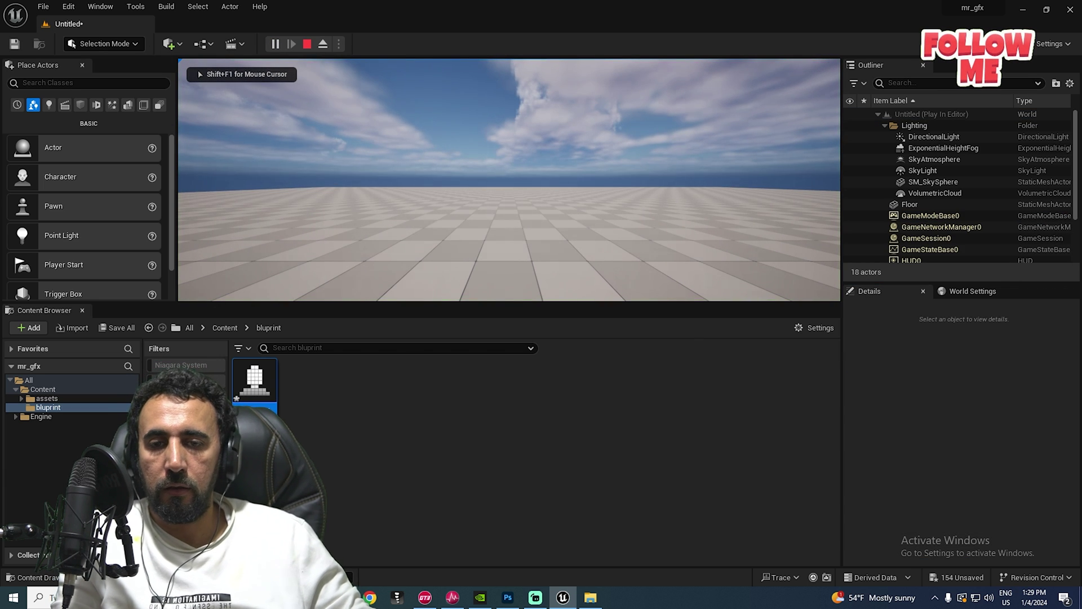
key(e)
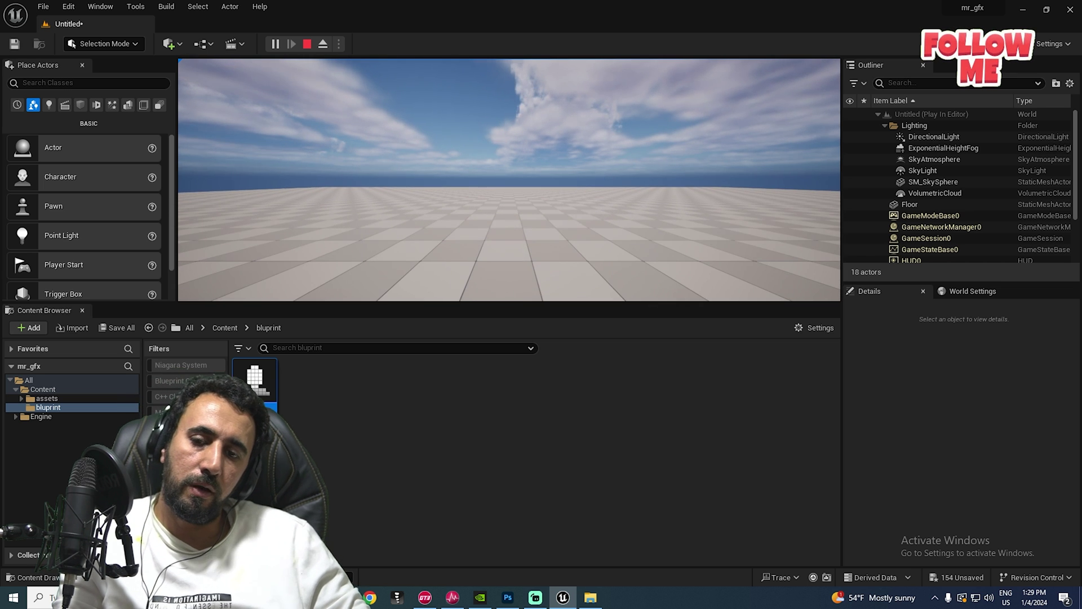
key(Escape)
- Add a Spring Arm component under the Capsule Component in the mr_gfx_char blueprint, keeping its default name
double_click(253, 378)
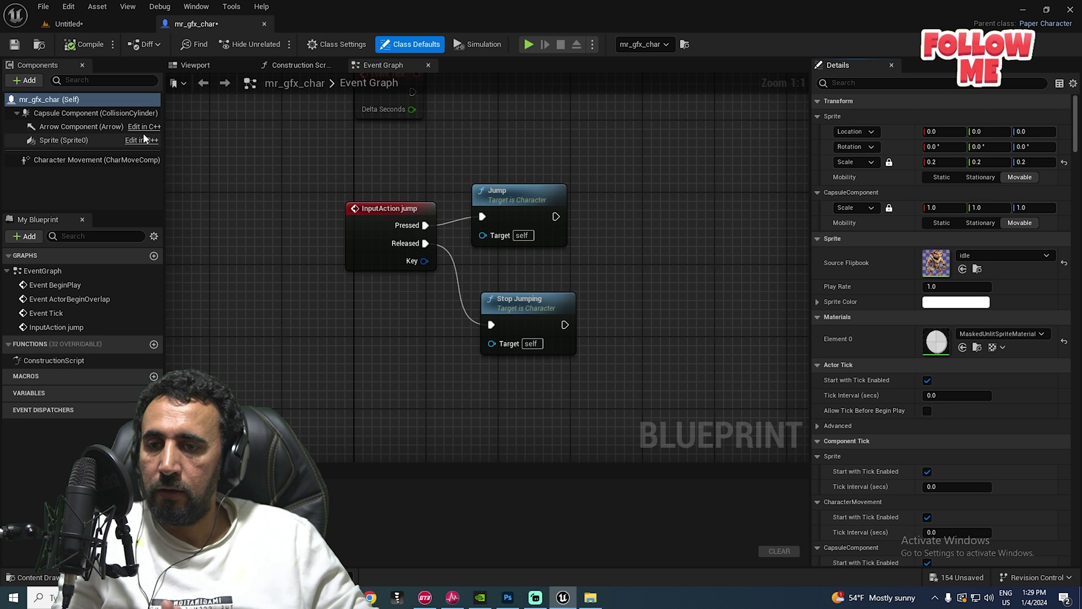
click(196, 65)
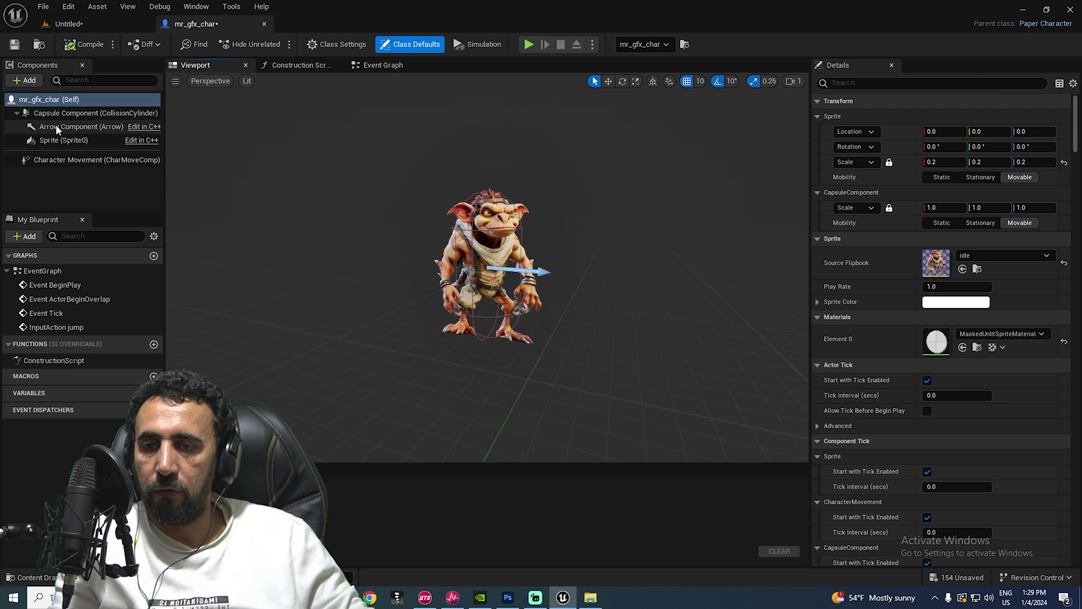
click(68, 113)
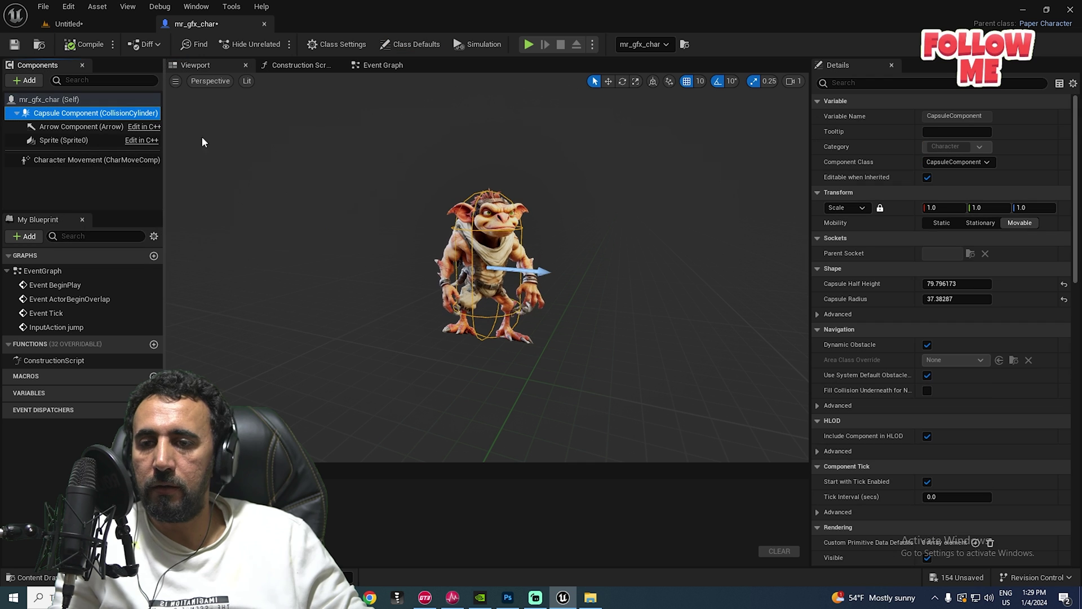
click(26, 80)
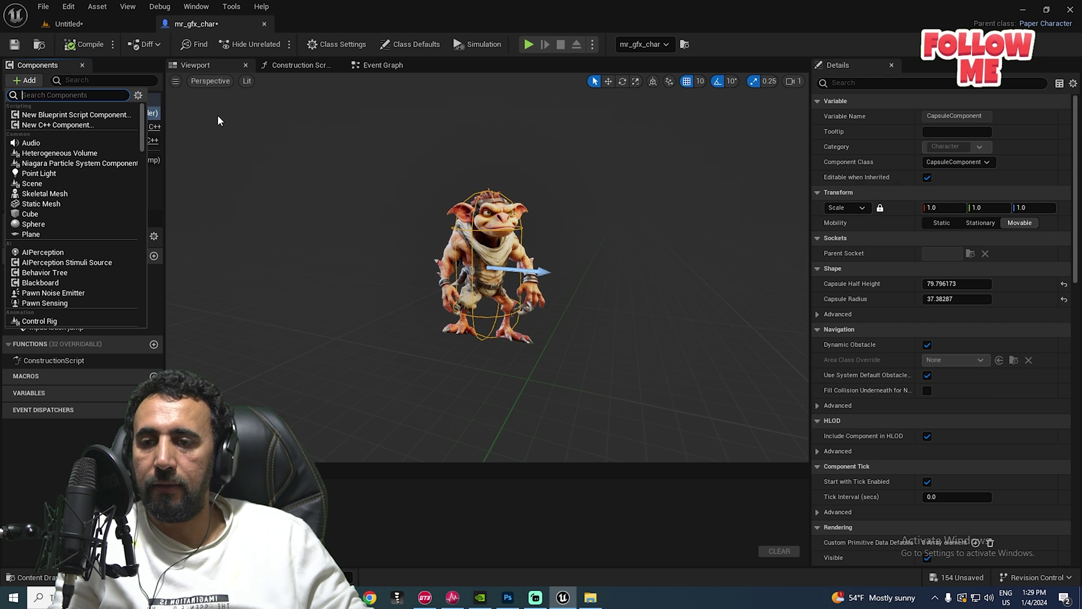
text(p)
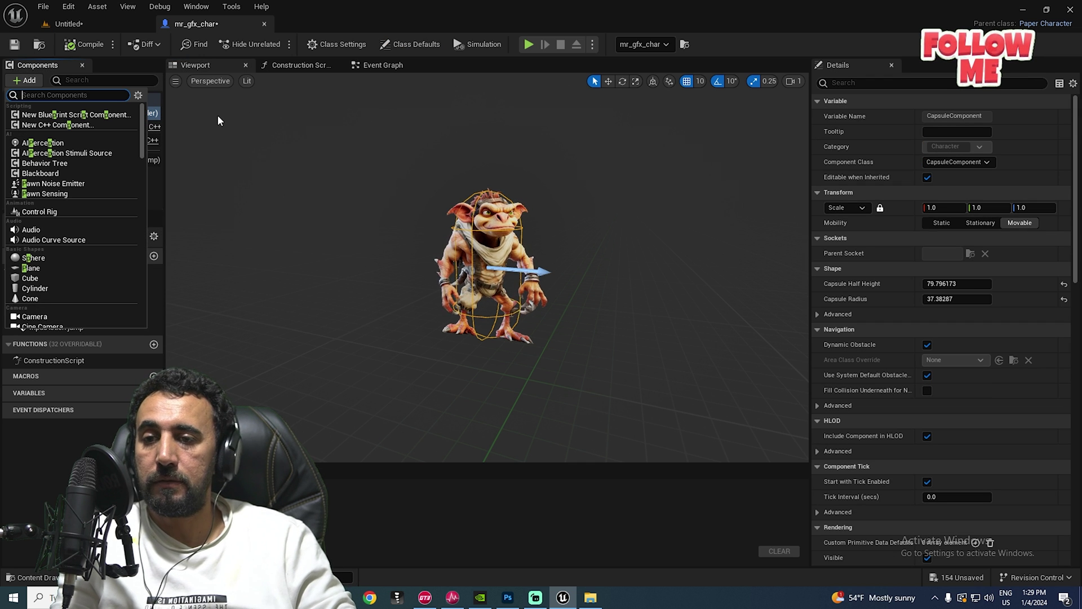
text(spring)
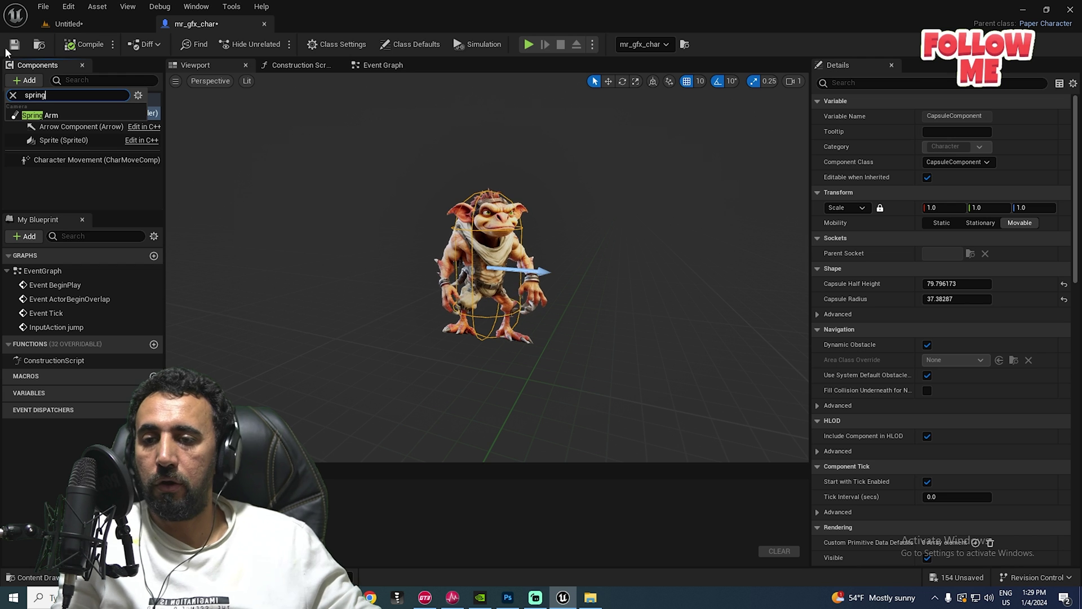
key(Return)
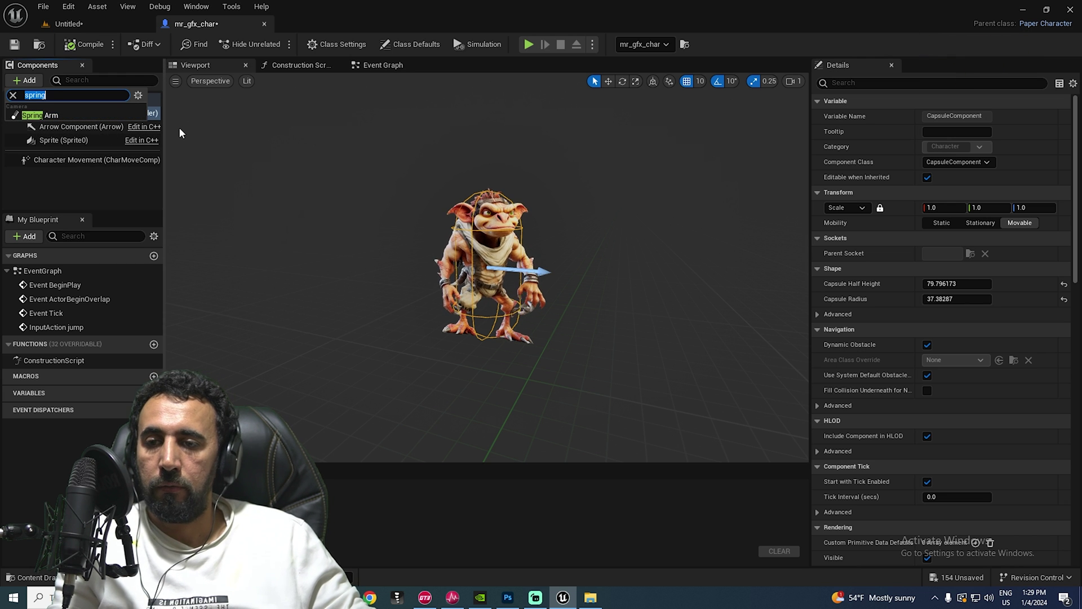
text(sprin)
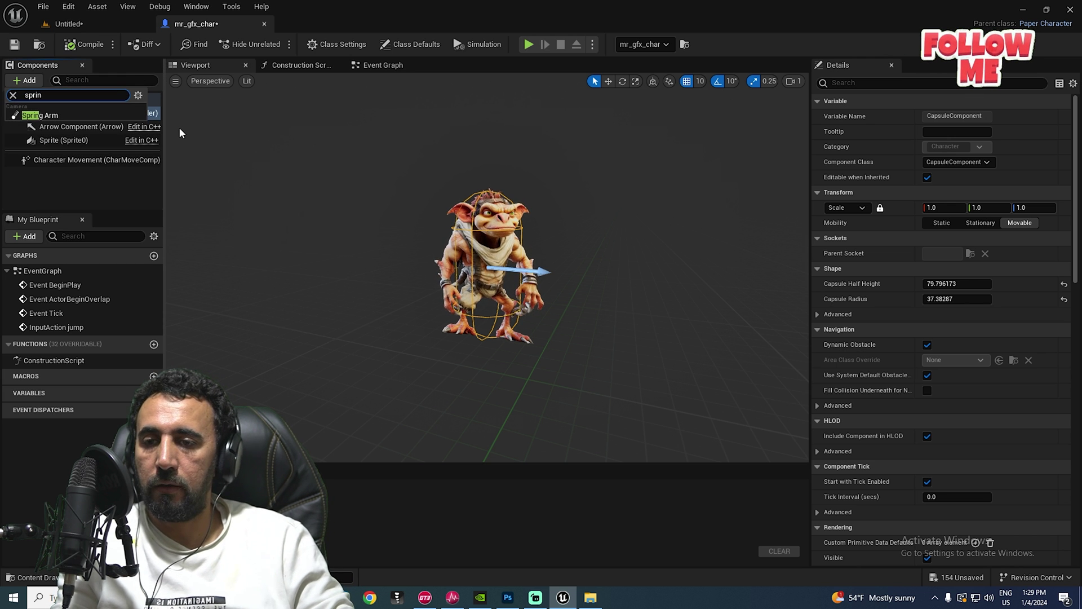
key(Return)
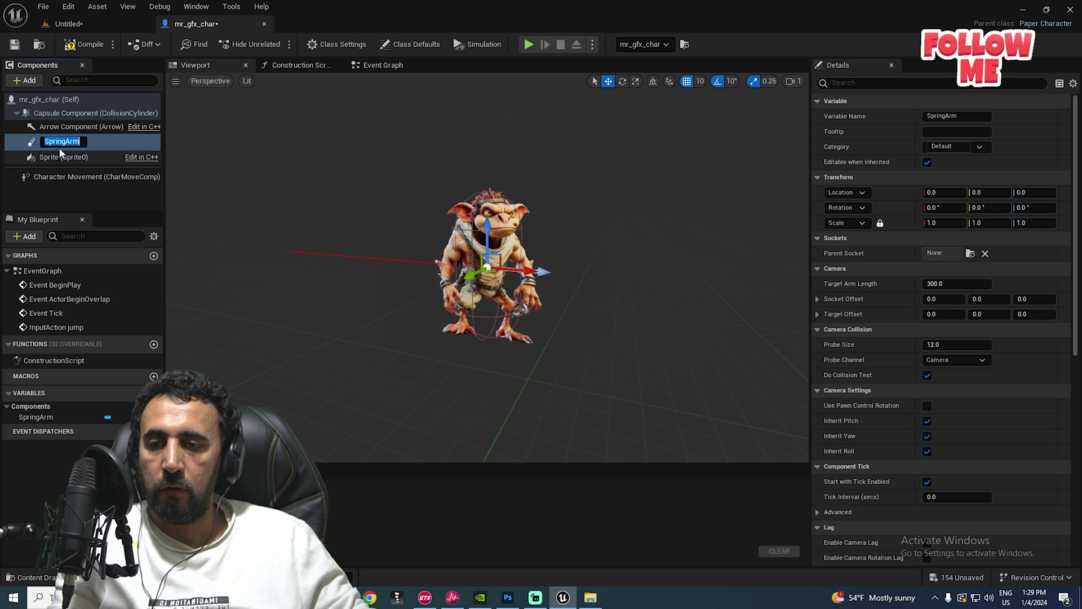
key(Return)
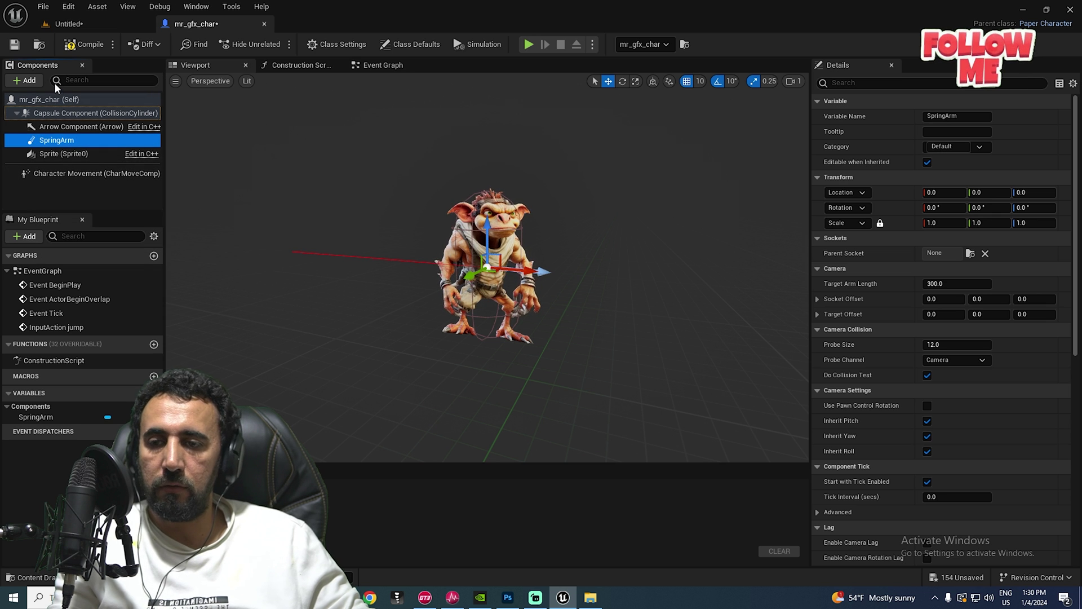
- Add a Camera component as a child of the SpringArm in the mr_gfx_char blueprint, keeping its default name
click(25, 81)
text(ca)
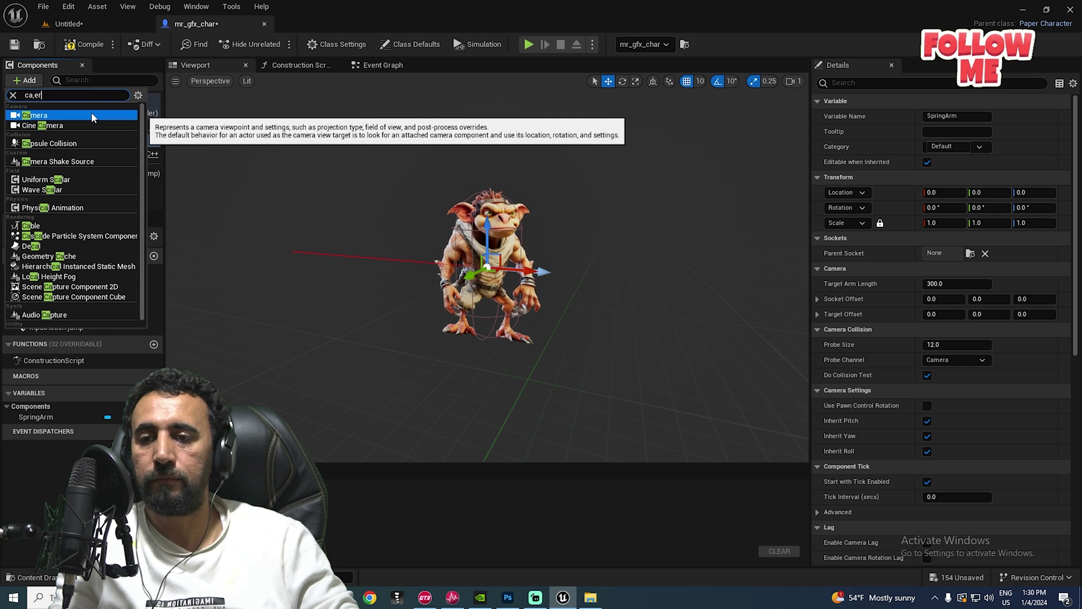
text(,er)
text(mera)
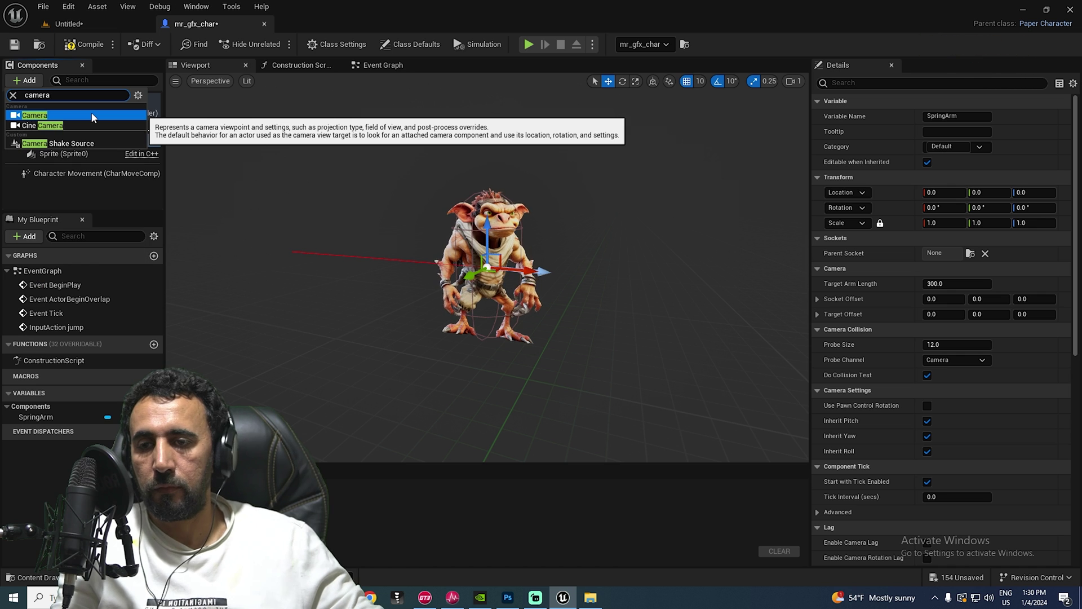
click(41, 116)
key(Return)
scroll(395, 198, down, 4)
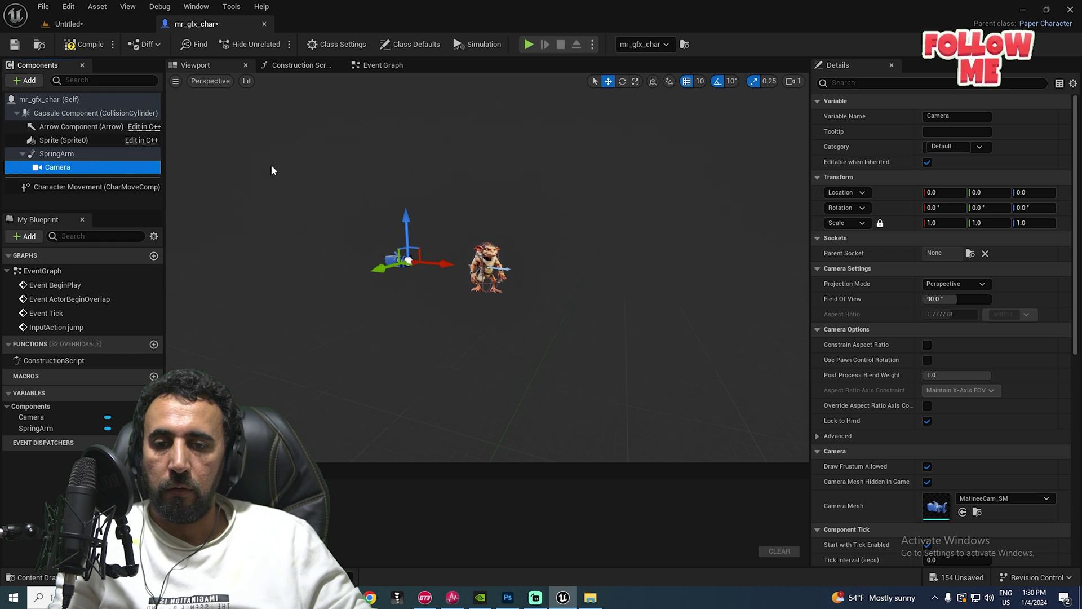
- Rotate the SpringArm to -90° around Z so the camera faces the sprite, and compile the blueprint
click(56, 154)
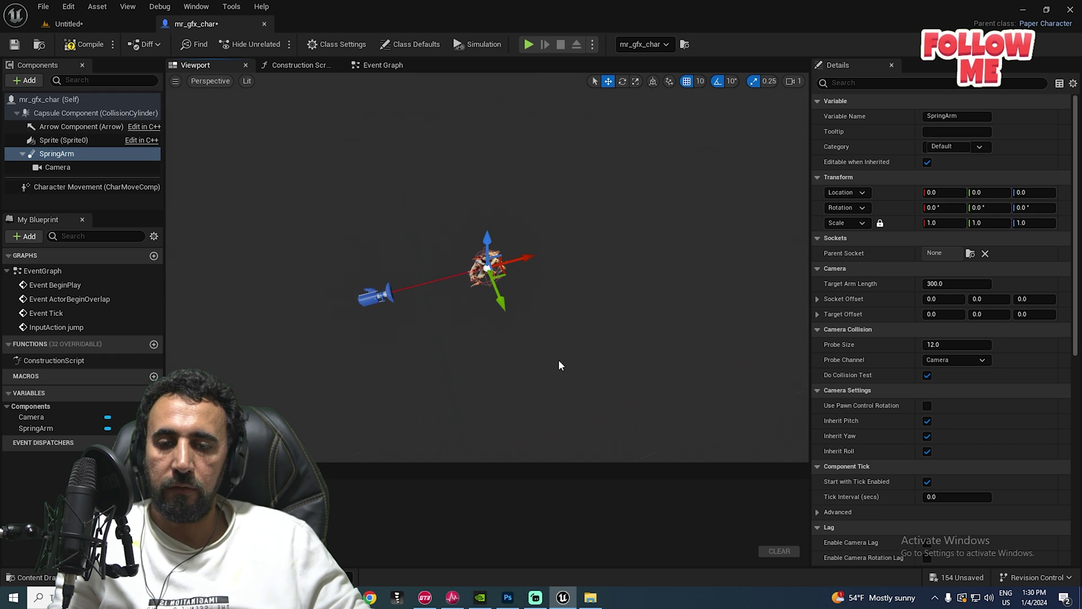
click(623, 82)
right_drag(463, 310, 507, 311)
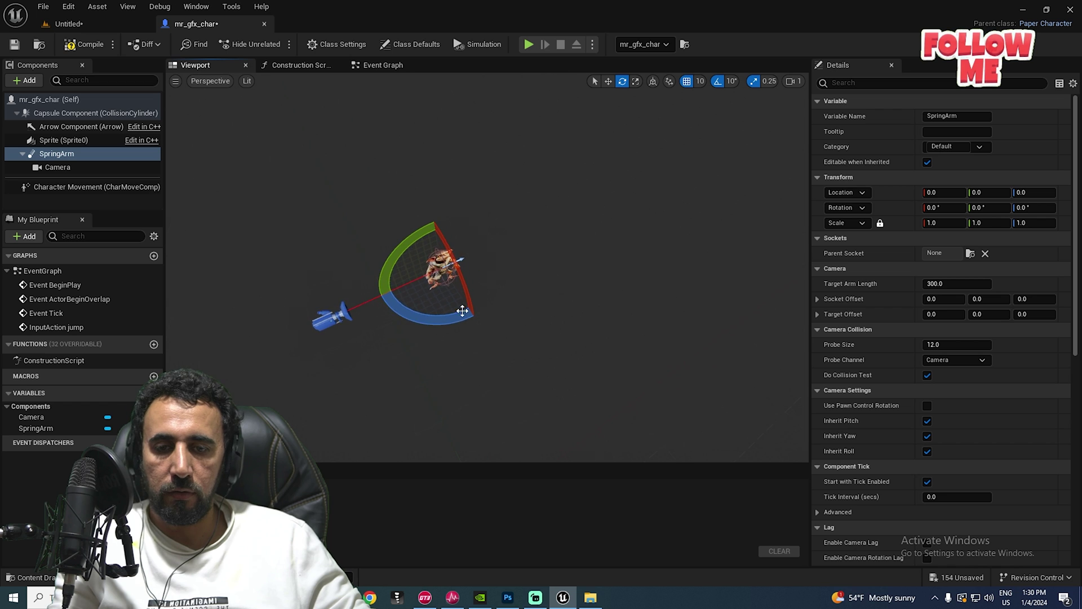
drag(440, 324, 411, 326)
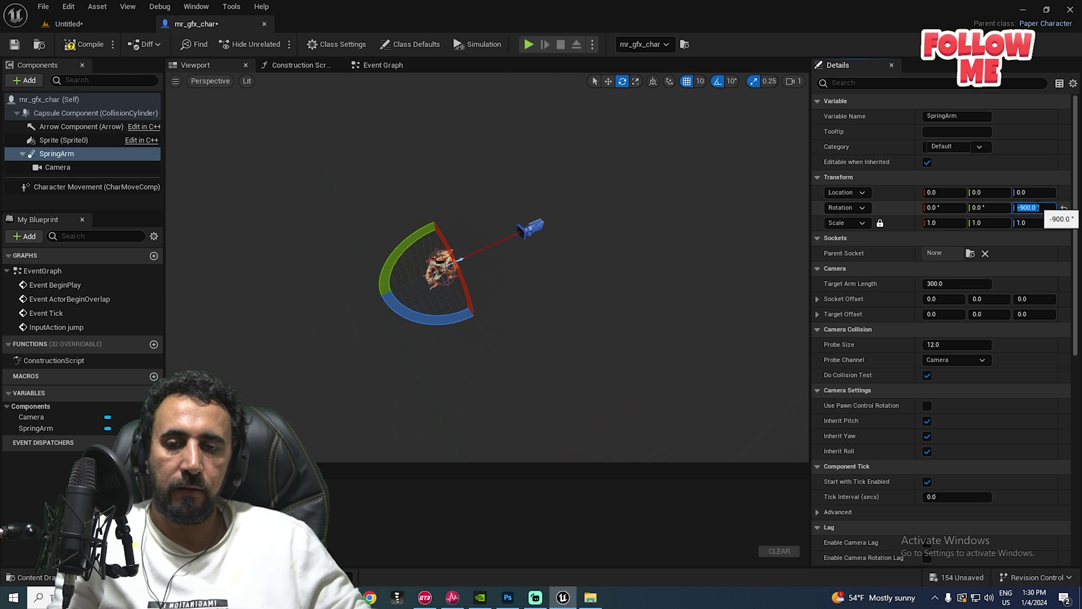
text(-90)
key(Return)
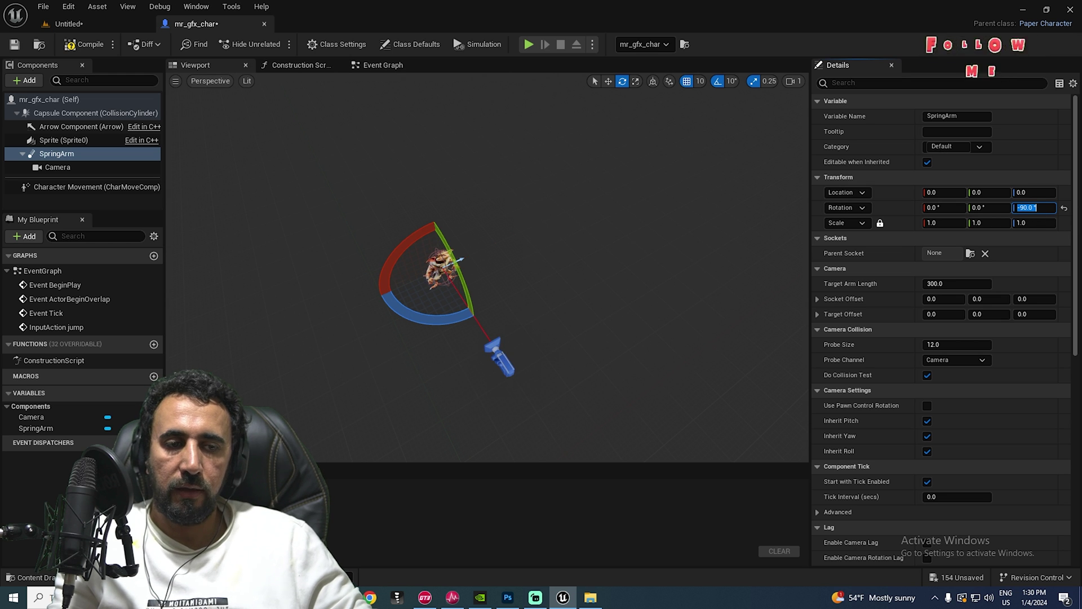
click(97, 49)
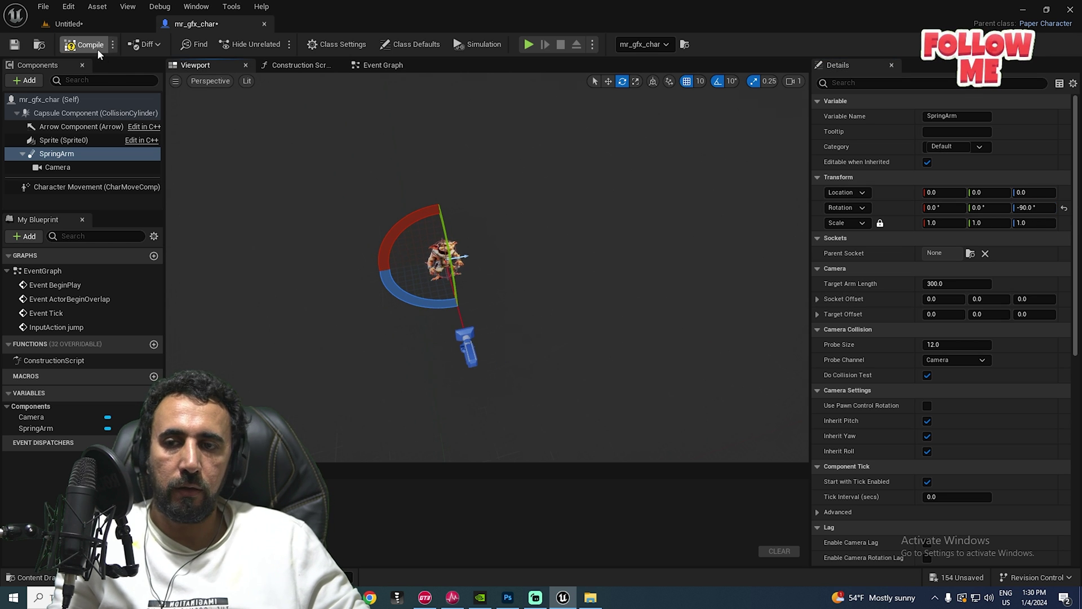
- Play-test the level to check the view through the new spring-arm camera
click(69, 23)
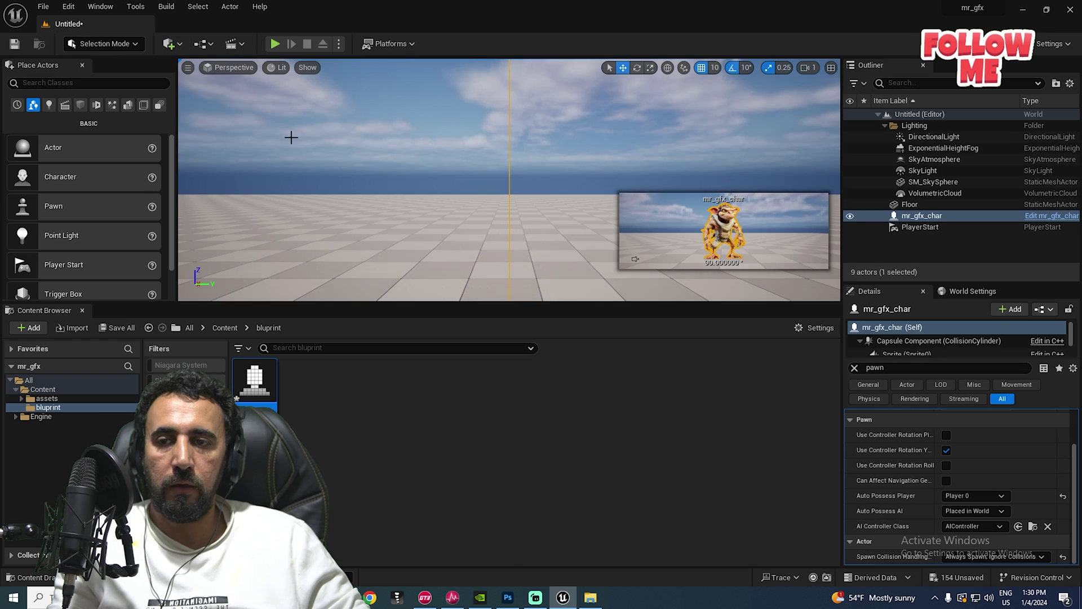
click(275, 44)
key(w)
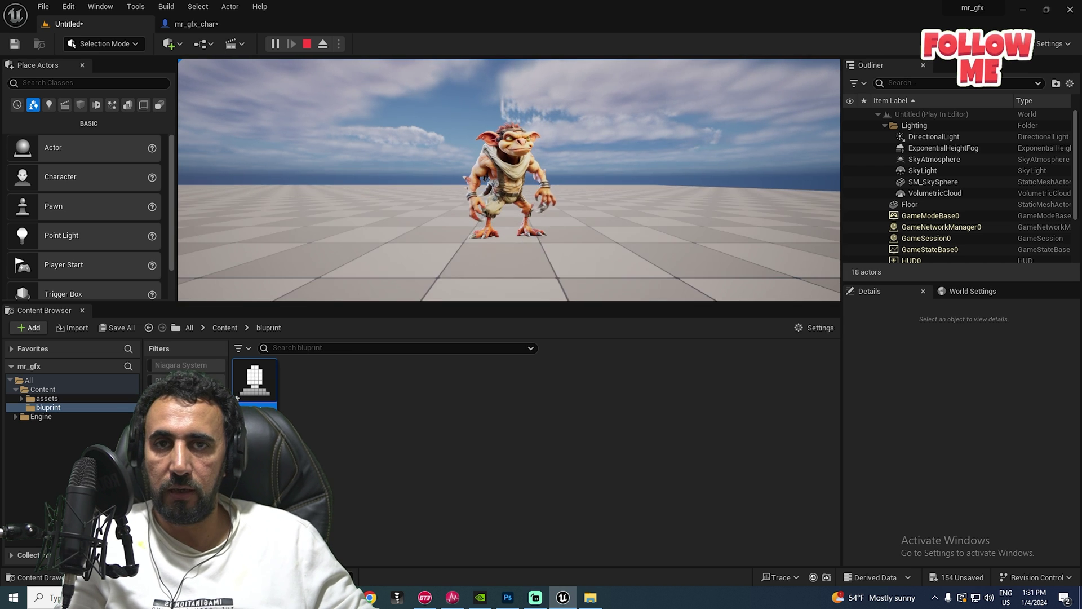
key(Escape)
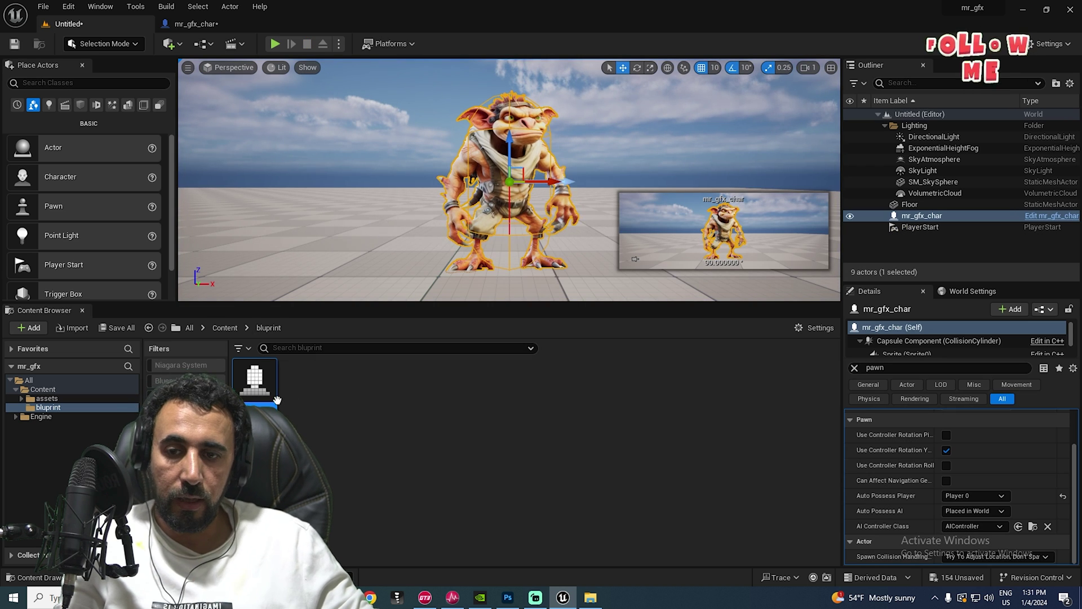
- Add the move_right input axis event below the jump nodes in the Event Graph of mr_gfx_char
double_click(253, 381)
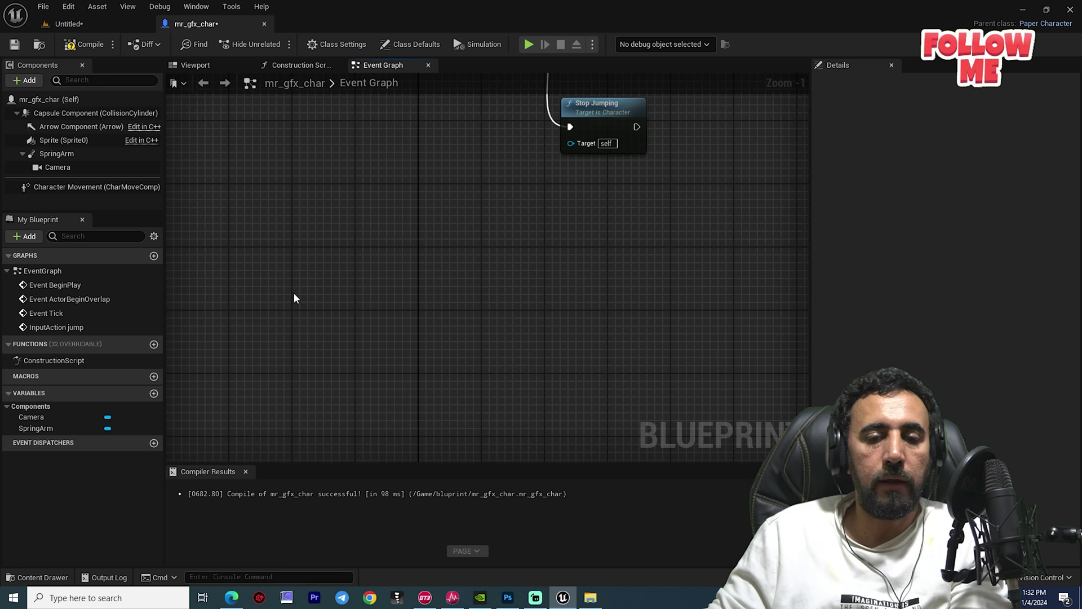
right_click(294, 290)
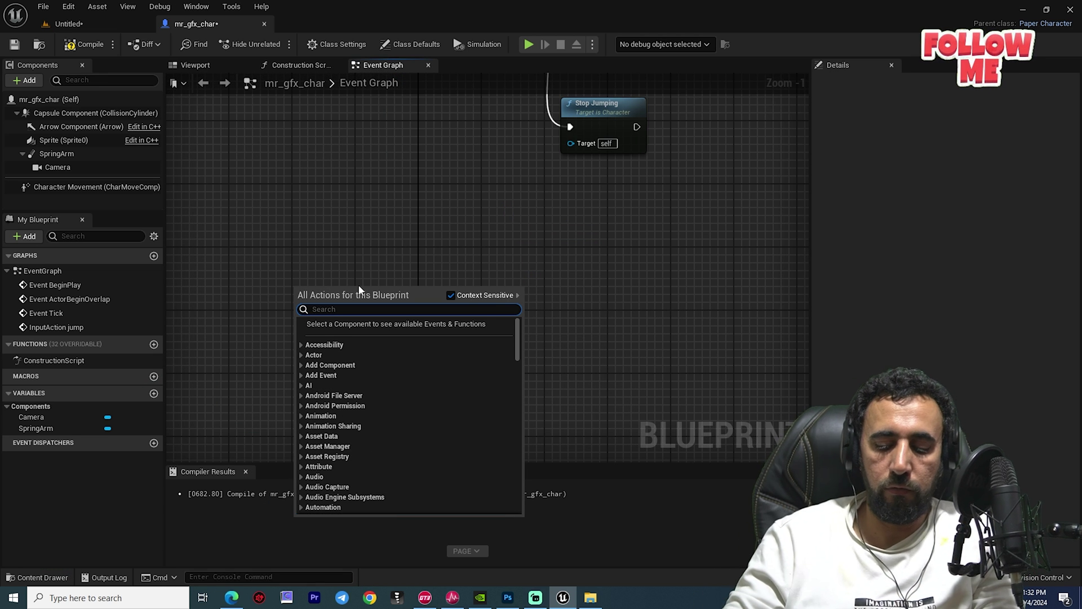
text(move righ)
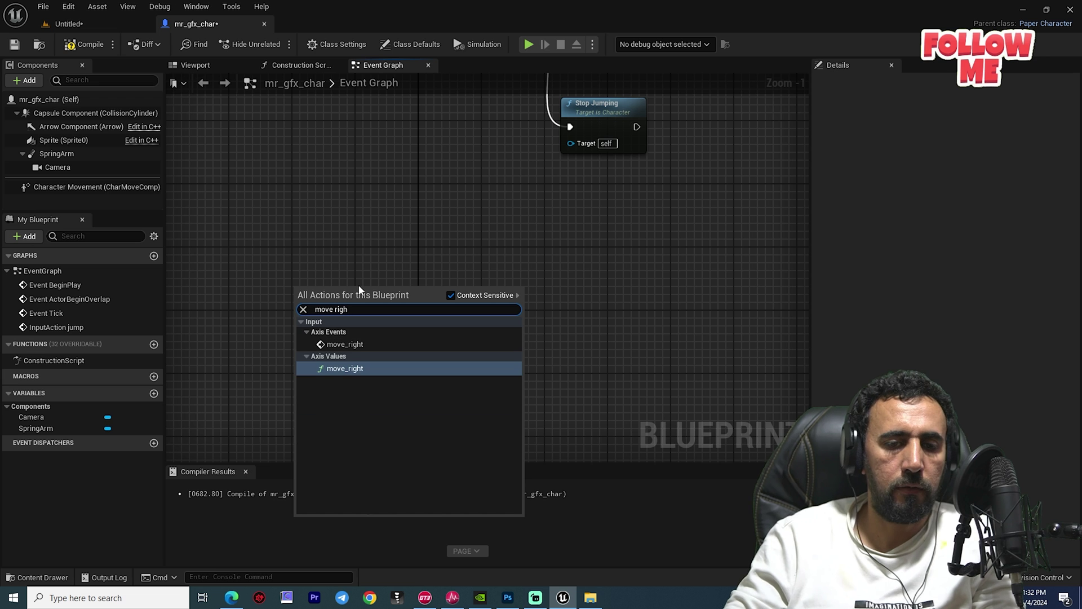
click(342, 344)
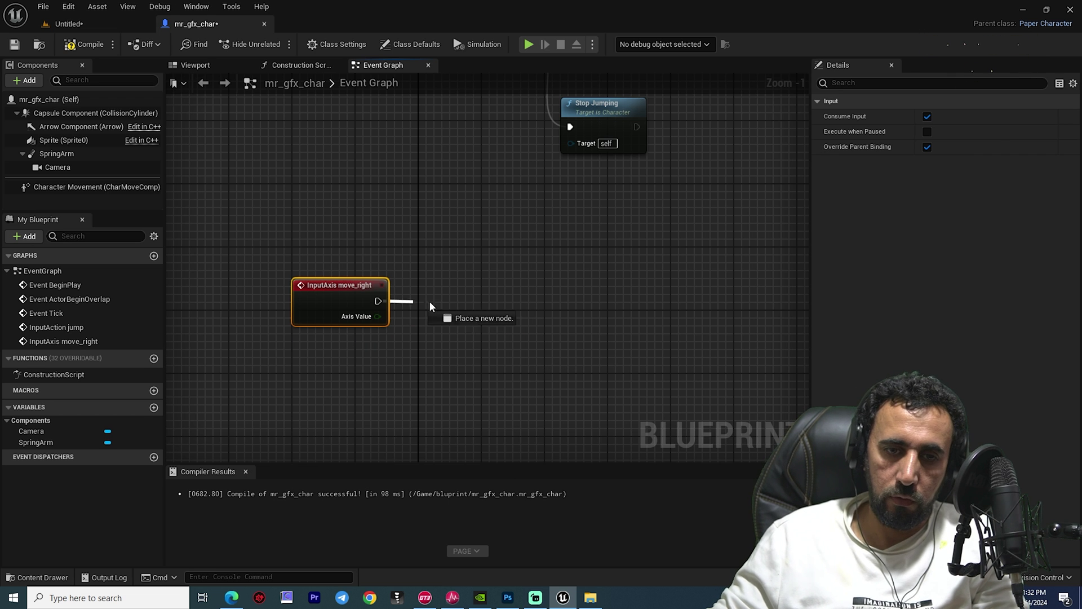
- Add an Add Movement Input node executed by the InputAxis move_right event
drag(430, 303, 448, 301)
text(add m)
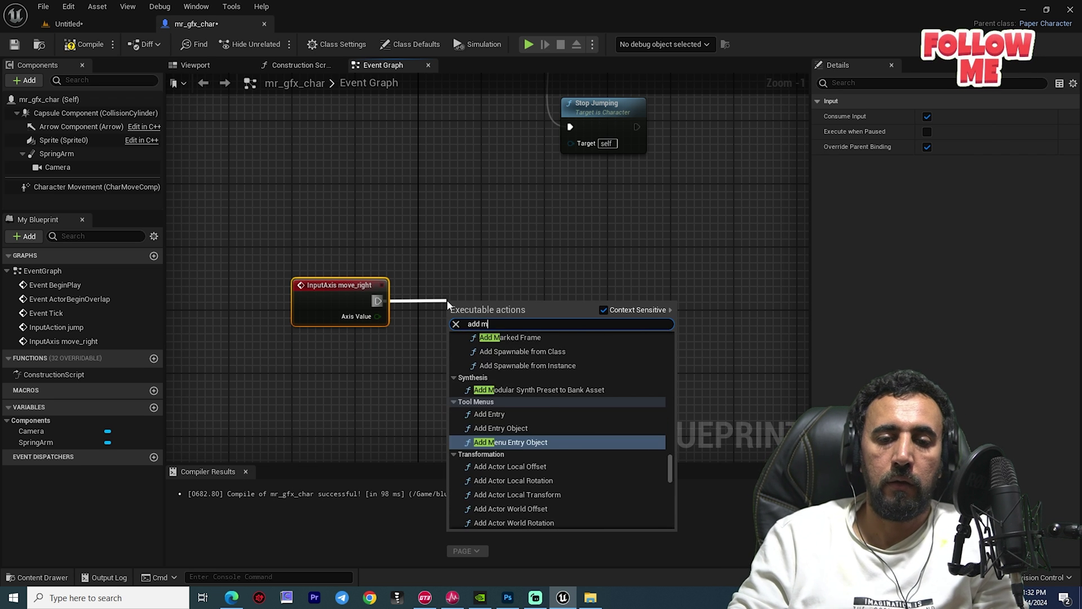
text(ove)
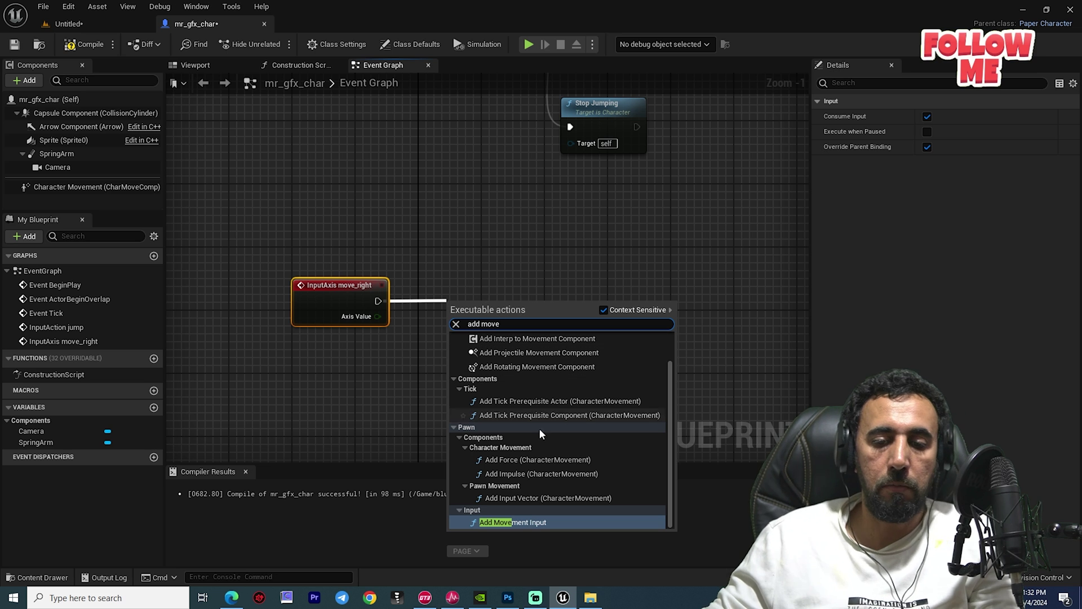
click(499, 519)
drag(477, 299, 485, 275)
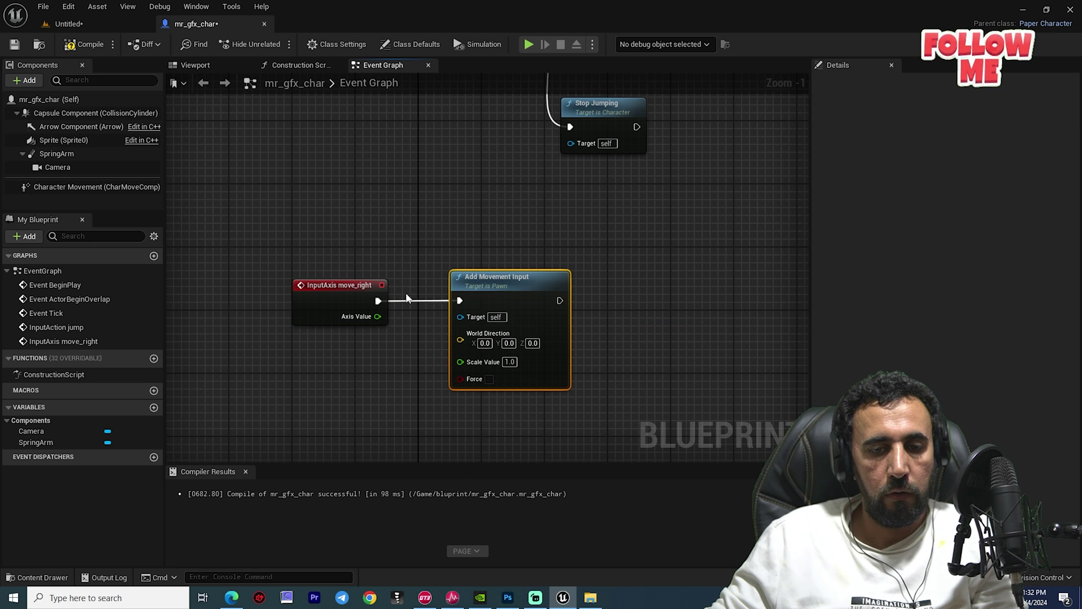
- Connect the move_right Axis Value to the Scale Value of Add Movement Input, set World Direction X to 1, and compile
drag(383, 319, 359, 302)
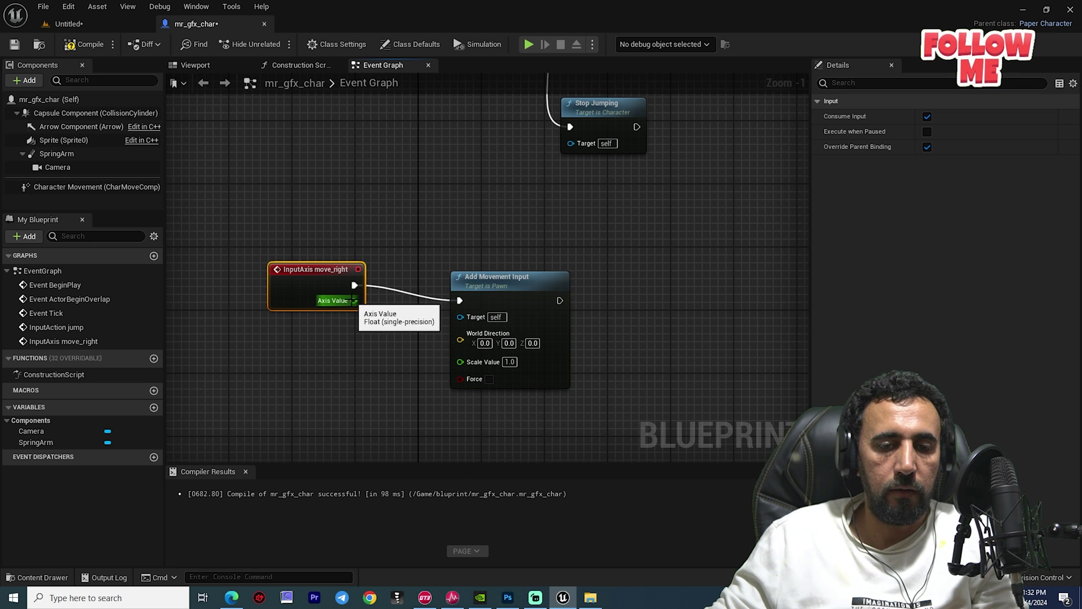
drag(466, 369, 467, 371)
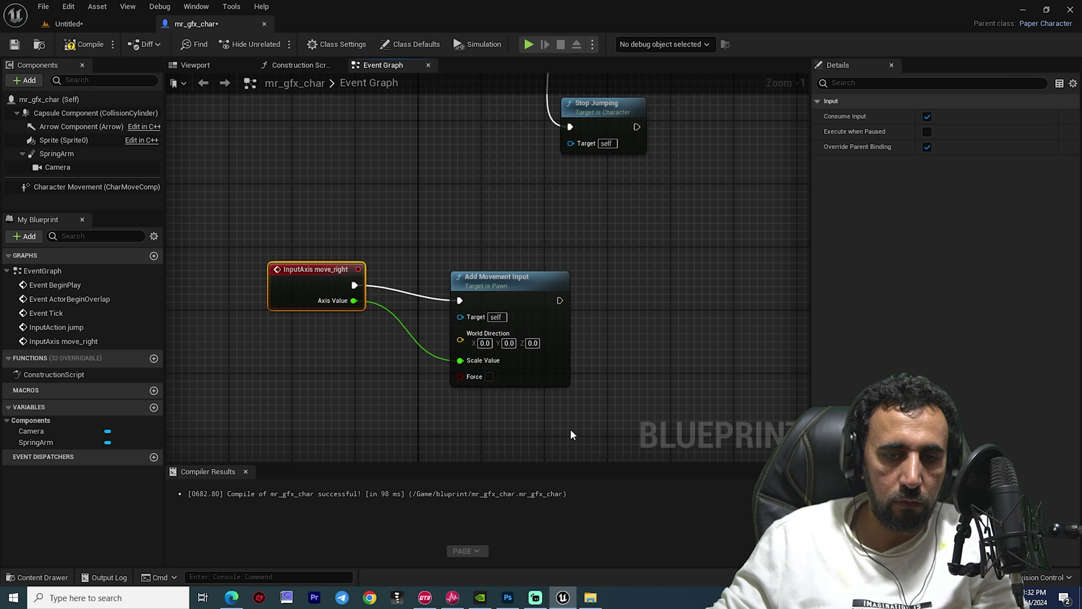
text(1)
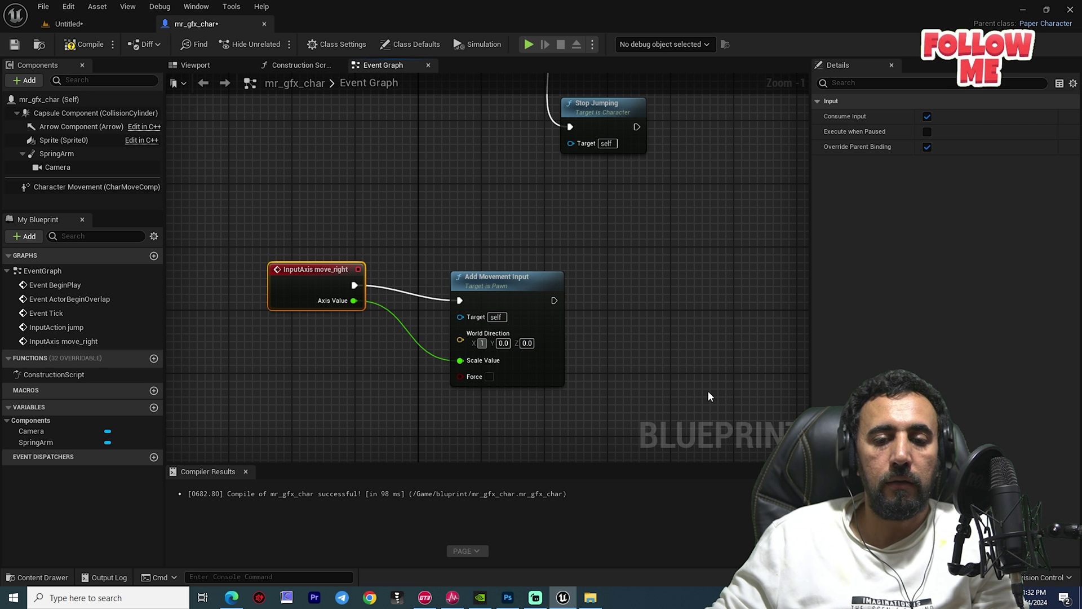
key(Return)
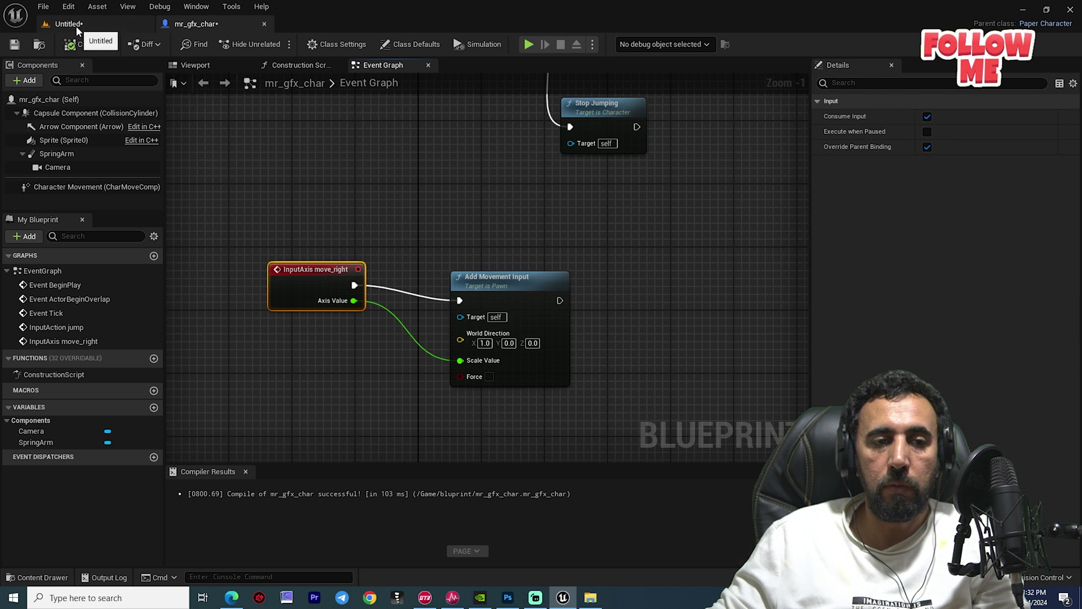
- Play-test the level to check the character's sideways movement
click(75, 24)
click(277, 47)
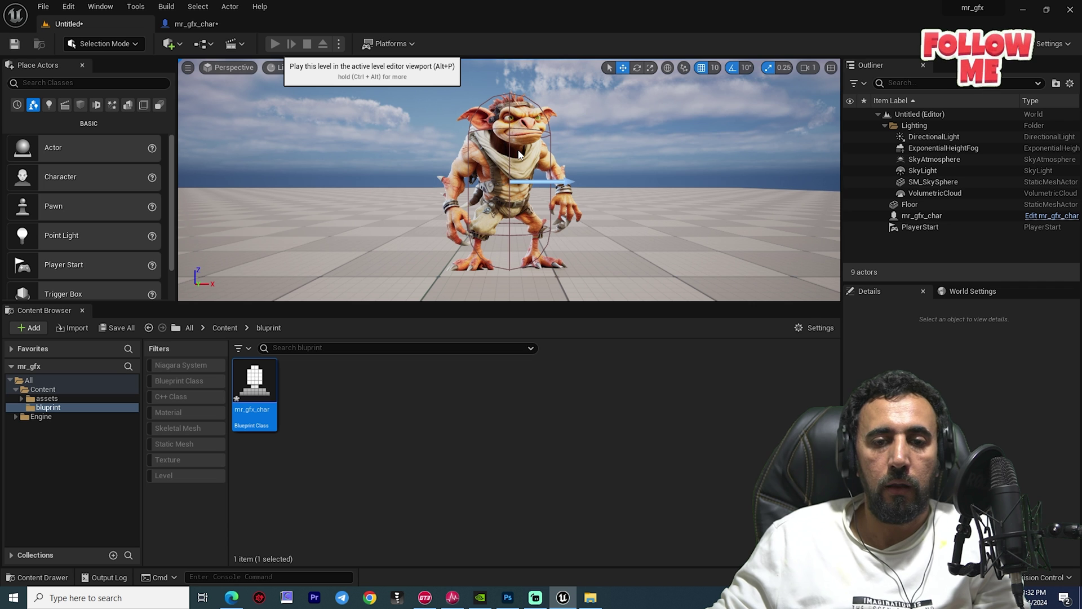
key(alt+p)
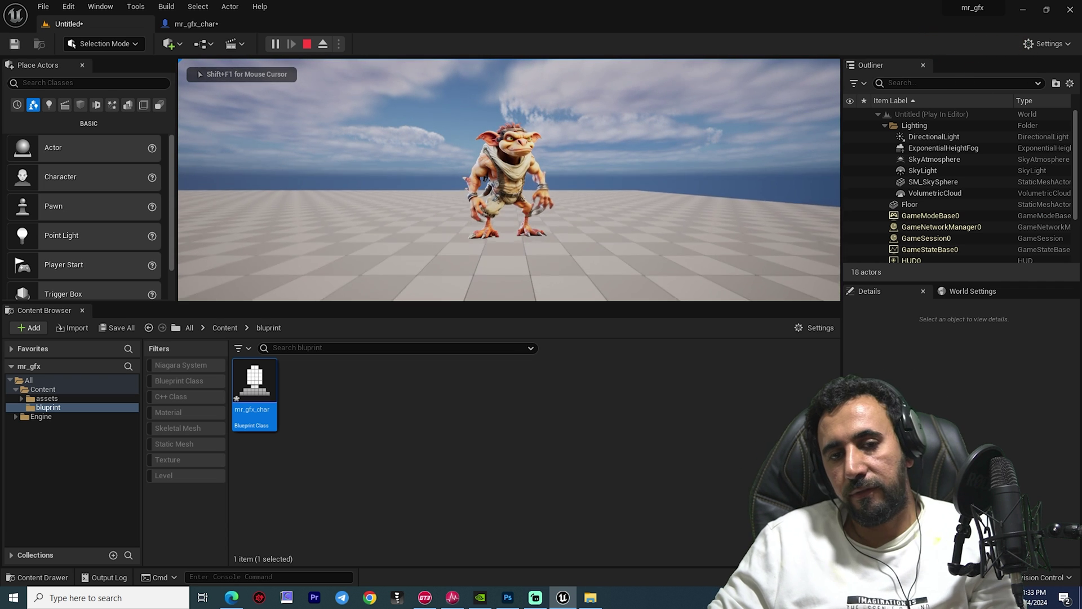
key(q)
key(a)
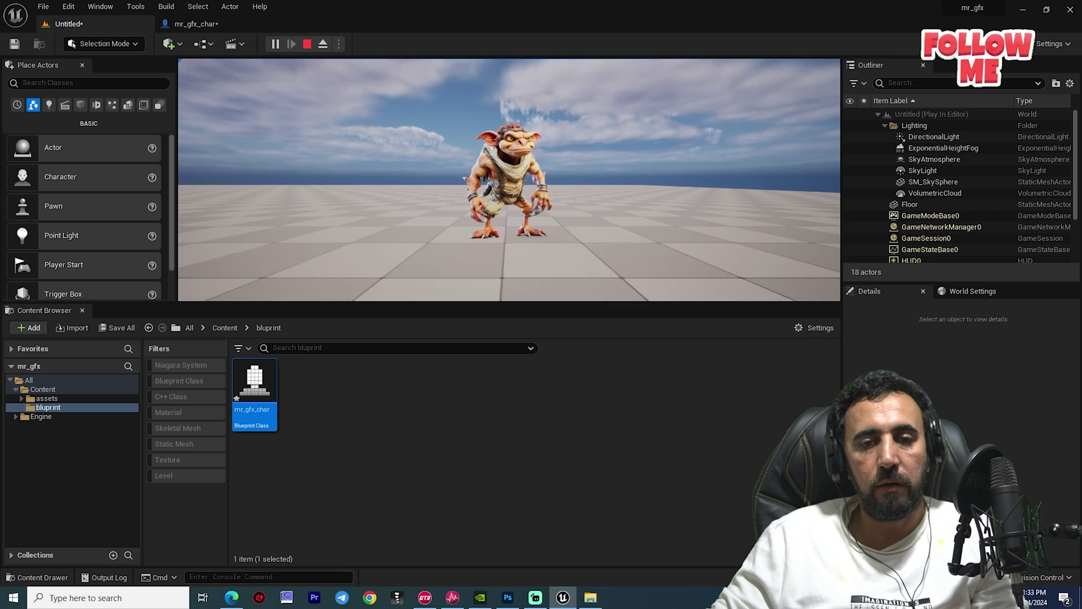
key(Escape)
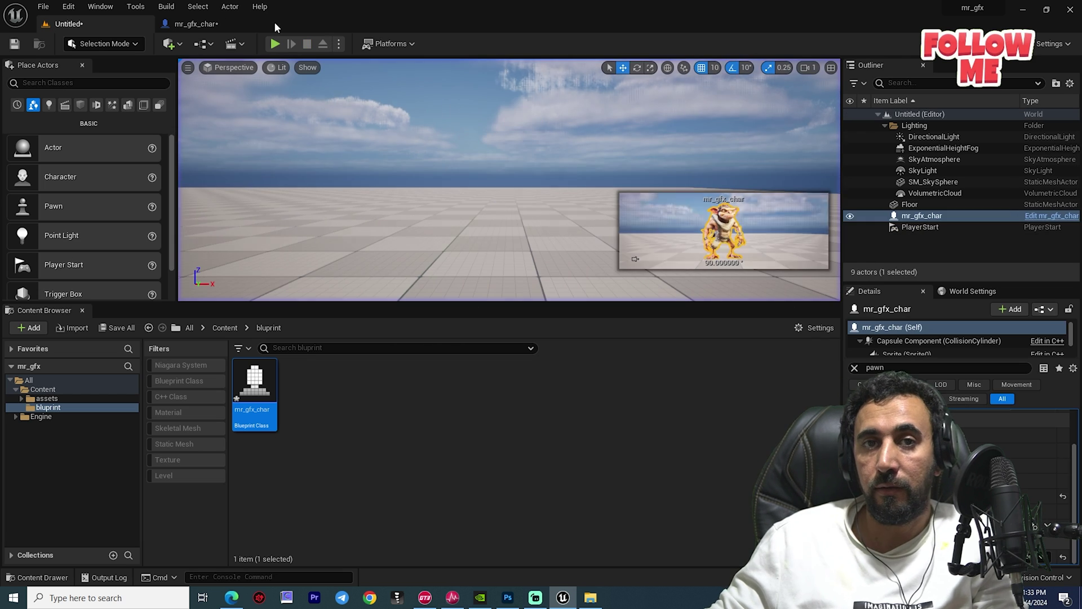
- Move the InputAxis move_right and Add Movement Input nodes together so they sit closer beneath the Stop Jumping node
click(188, 24)
scroll(604, 264, up, 1)
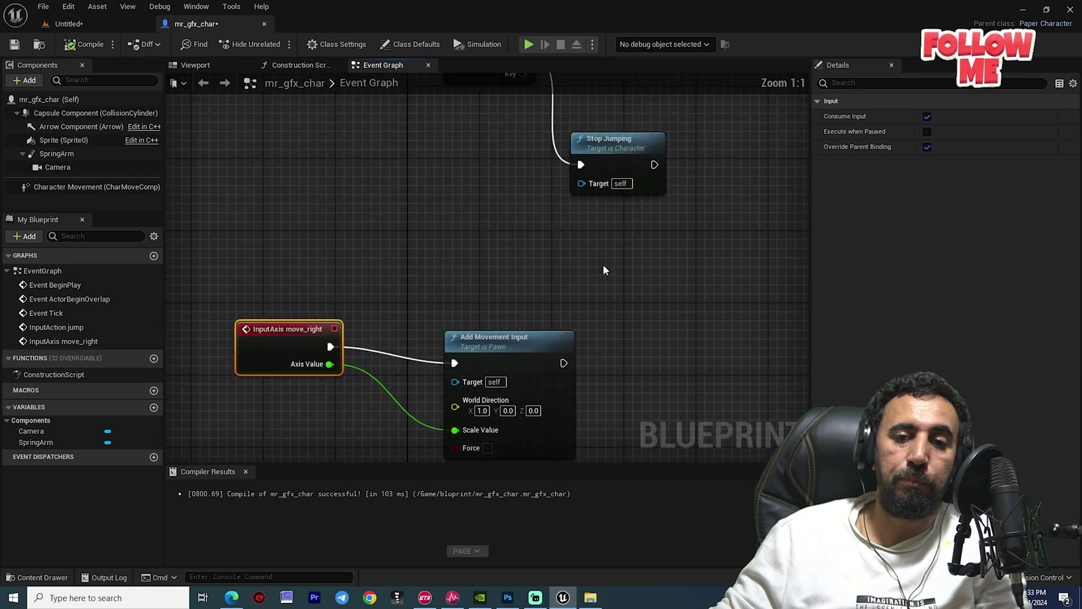
scroll(612, 264, down, 5)
scroll(546, 272, up, 4)
scroll(449, 173, up, 1)
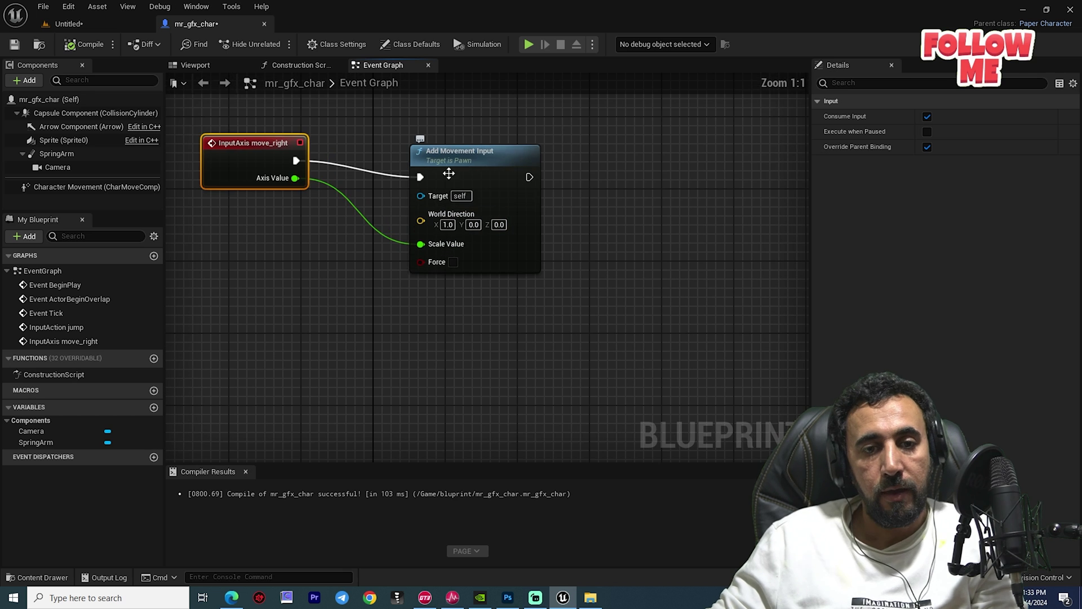
drag(222, 270, 221, 270)
drag(228, 165, 336, 138)
right_drag(559, 269, 578, 459)
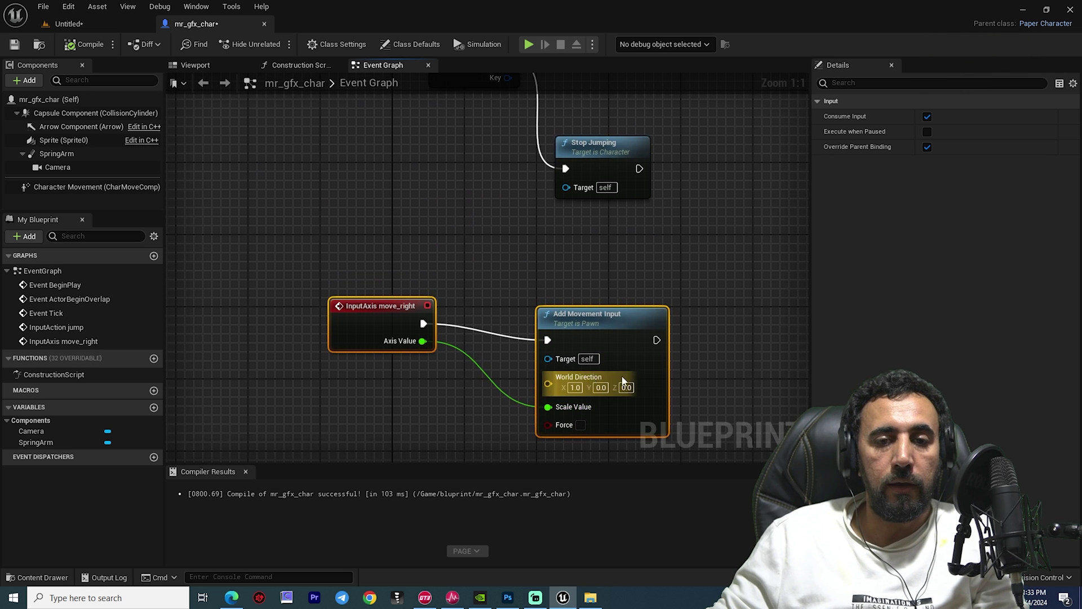
- Add a custom event named setup_animtion below the move_right nodes in the Event Graph
right_drag(711, 382, 575, 146)
scroll(681, 252, down, 4)
scroll(575, 145, up, 1)
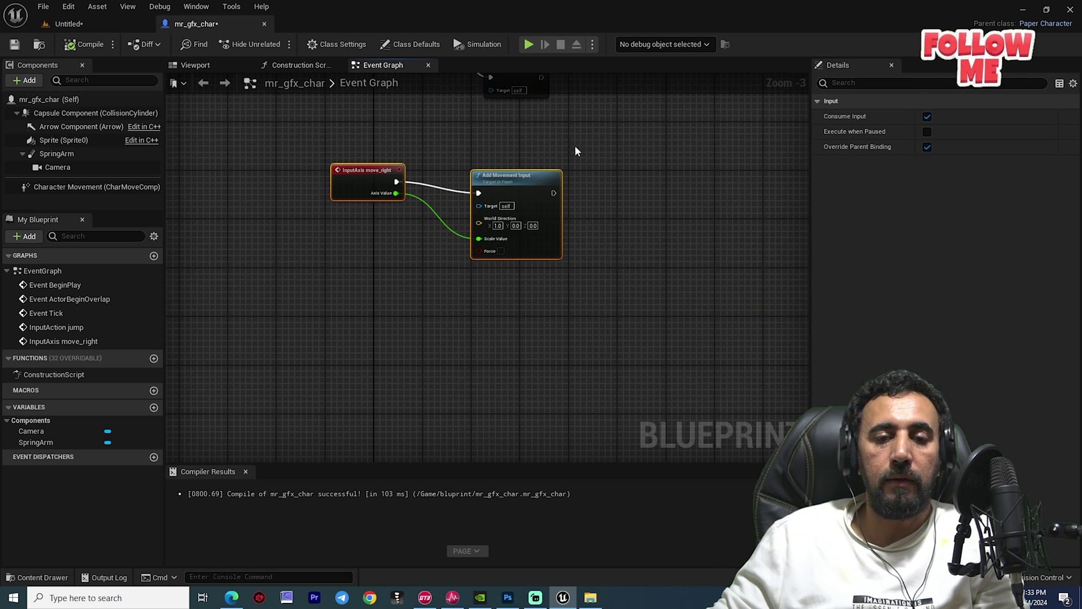
right_click(591, 219)
right_drag(614, 198, 625, 118)
right_click(405, 326)
text(custome)
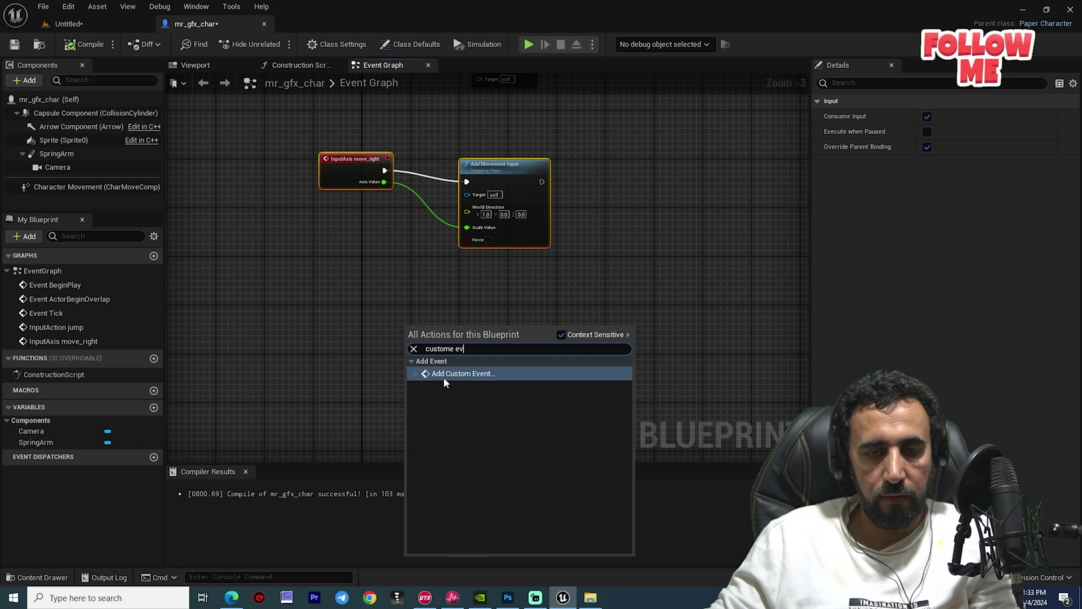
text( ev)
click(444, 374)
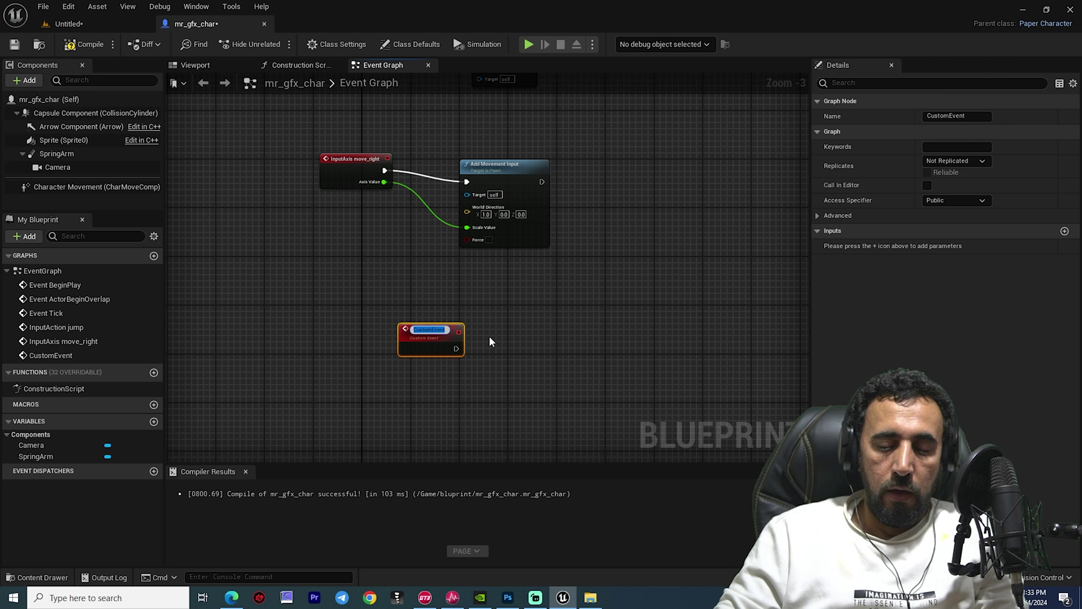
text(setup)
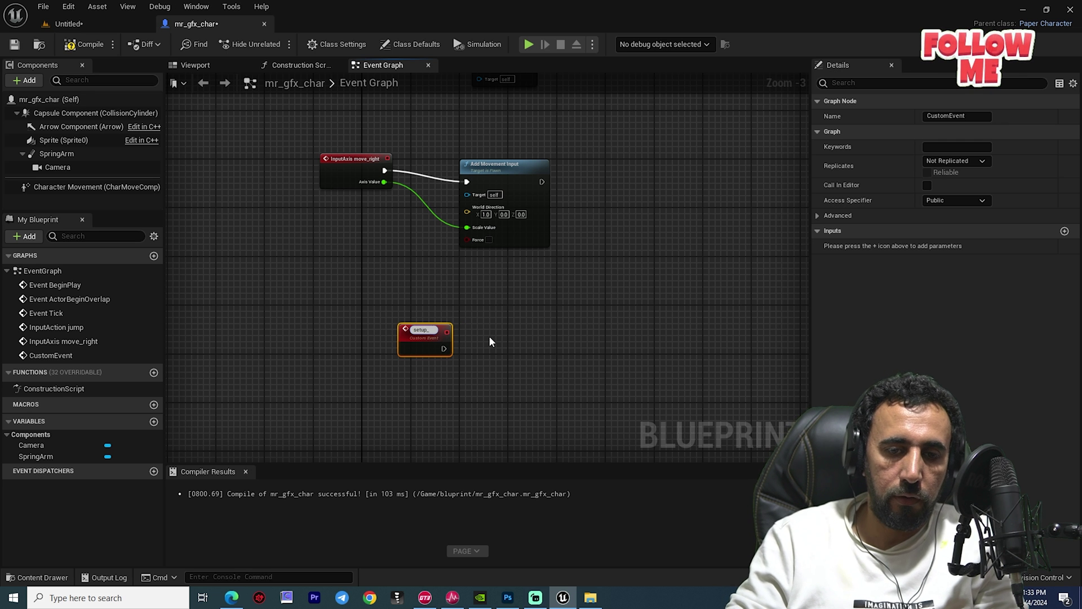
text(_animtion)
key(Return)
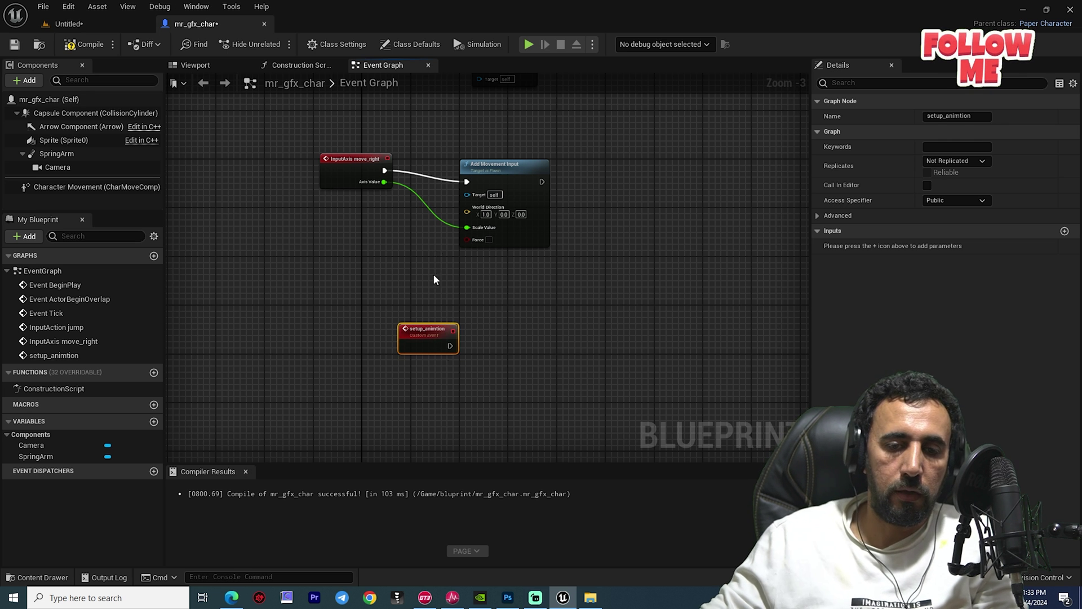
- Call the setup_animtion event from Event Tick's execution output in the Event Graph
scroll(462, 423, up, 3)
right_drag(512, 319, 568, 374)
scroll(603, 337, down, 5)
right_drag(585, 316, 589, 435)
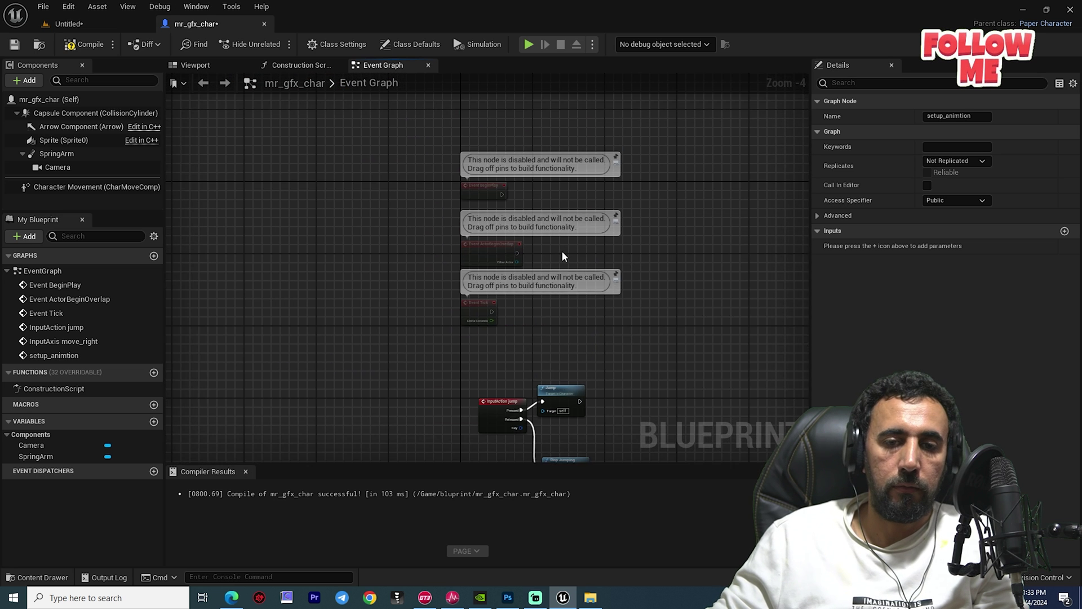
scroll(558, 252, up, 4)
right_drag(555, 252, 603, 321)
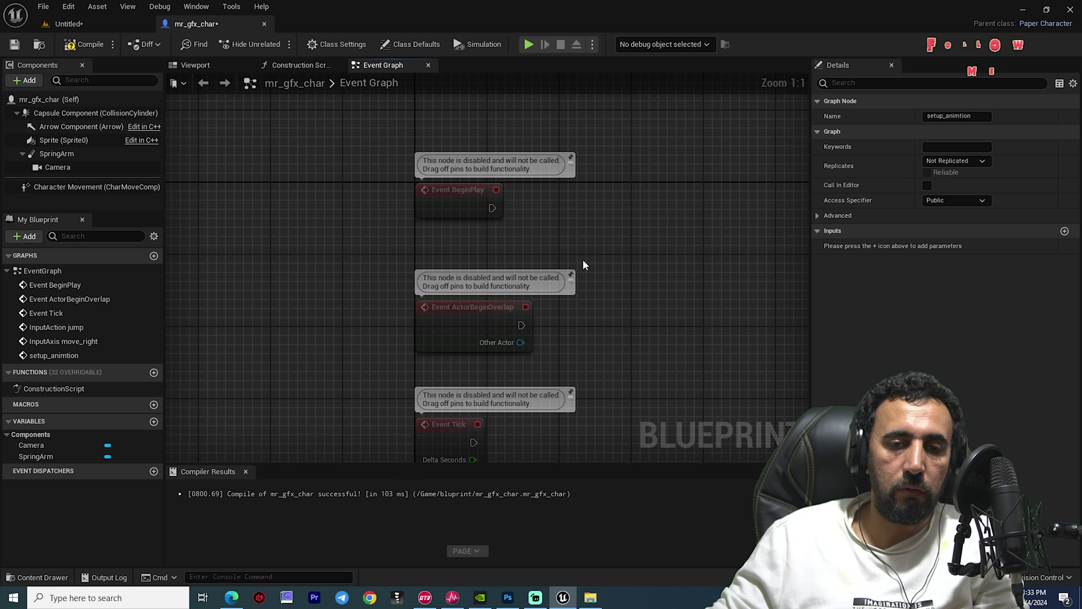
right_drag(583, 259, 569, 206)
right_drag(609, 316, 574, 116)
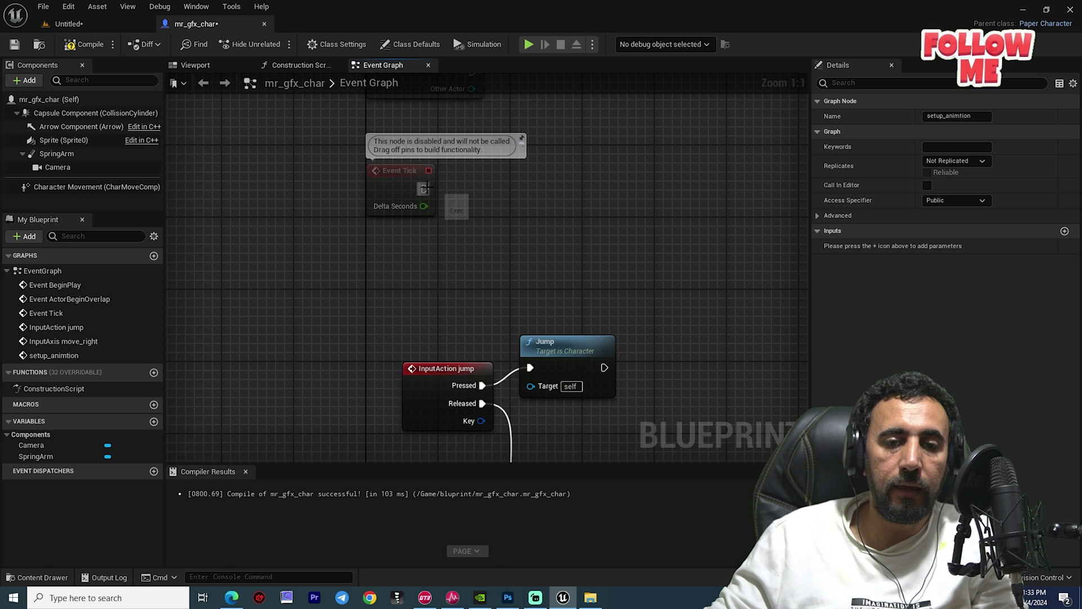
drag(427, 188, 508, 181)
text(even)
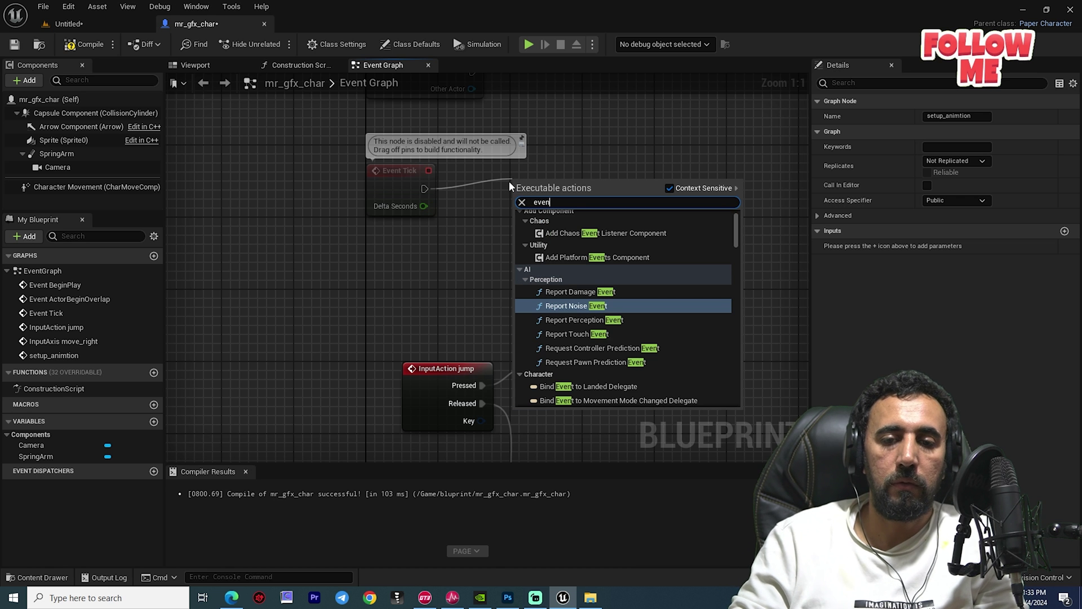
text(t)
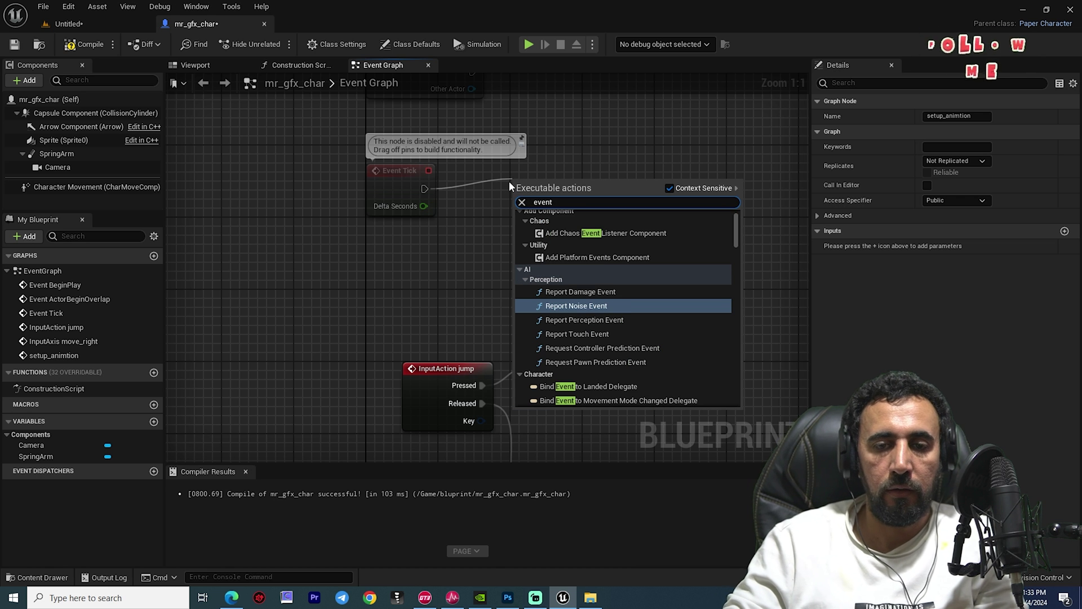
key(ctrl+a)
text(setup)
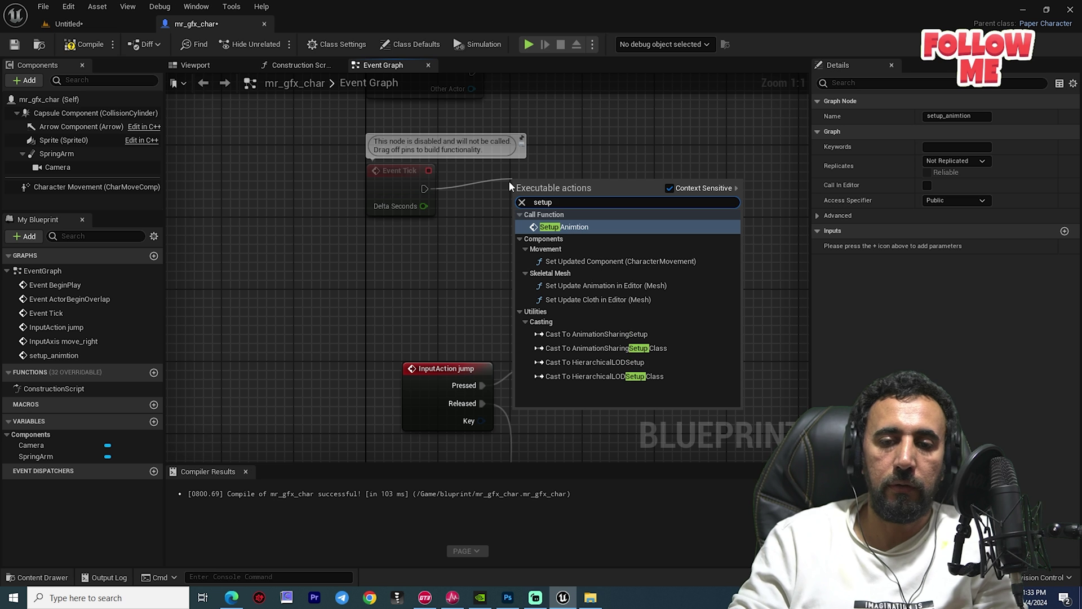
click(573, 228)
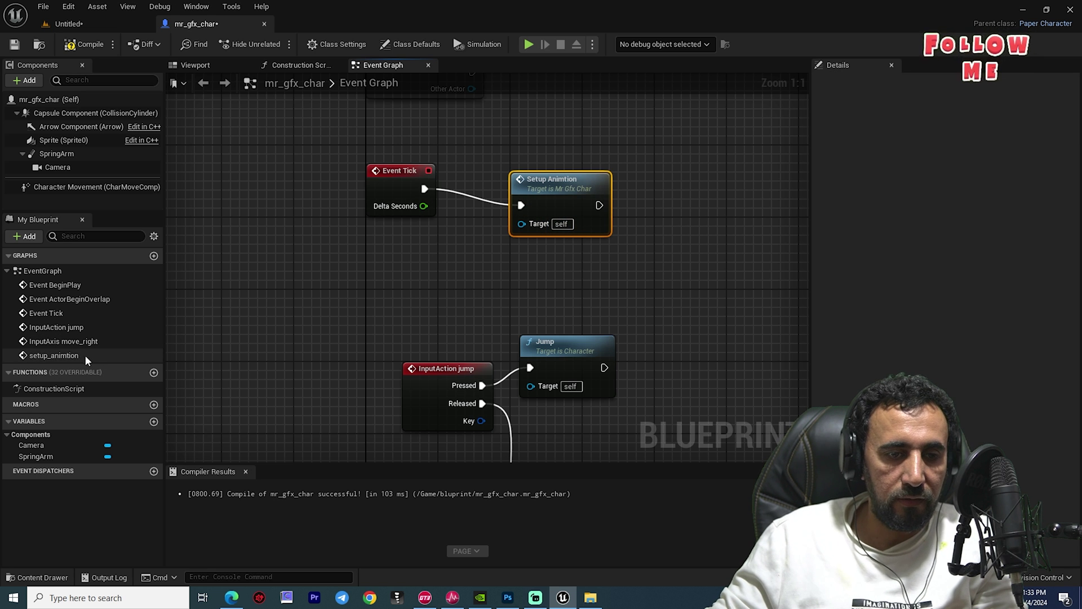
- Add a Character Movement reference below the setup_animtion event and get its Velocity
scroll(558, 326, down, 4)
right_drag(598, 418, 660, 258)
right_drag(701, 404, 648, 201)
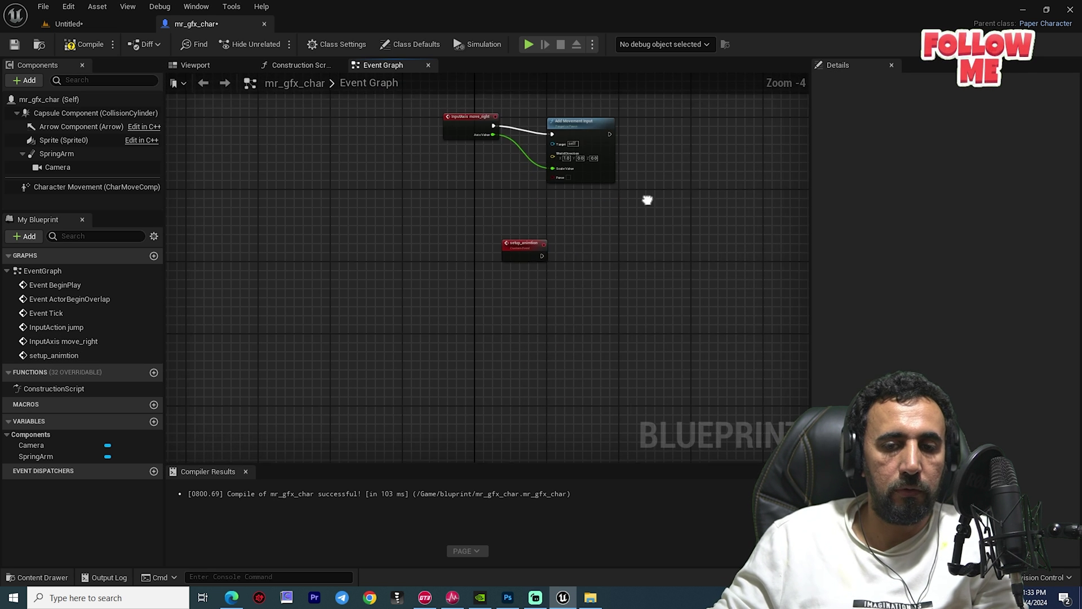
scroll(588, 288, up, 4)
right_drag(600, 261, 599, 280)
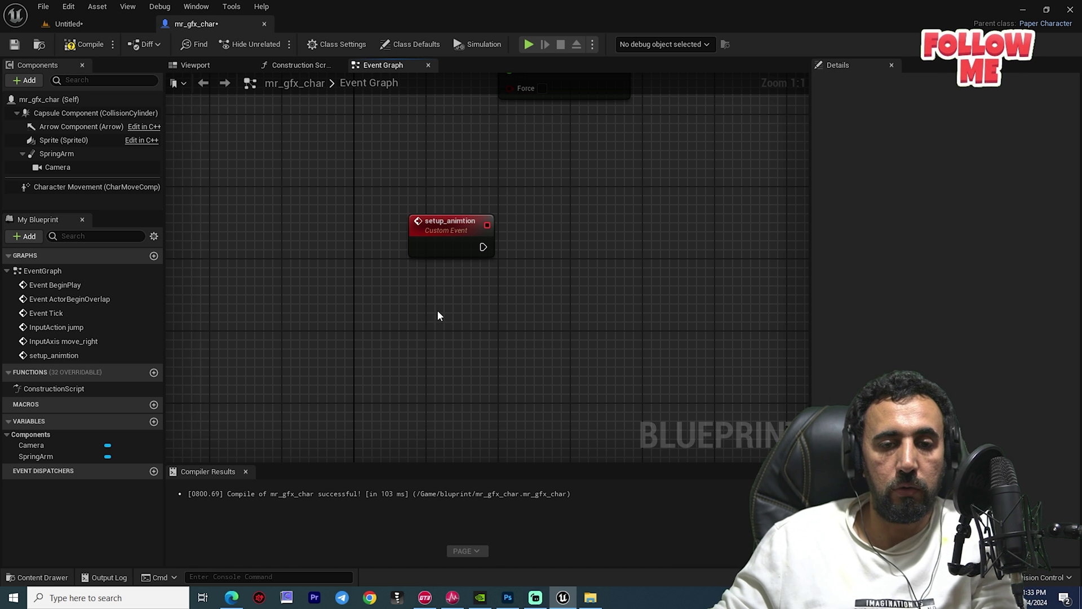
drag(54, 189, 411, 352)
scroll(487, 364, down, 1)
drag(480, 360, 529, 240)
text(get vel)
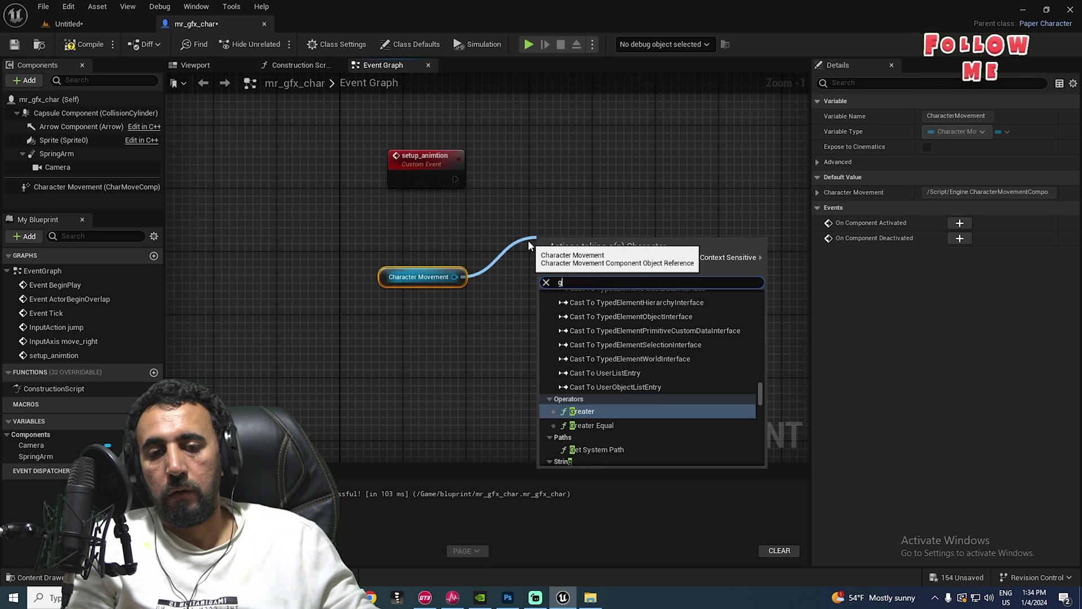
key(BackSpace)
key(BackSpace)
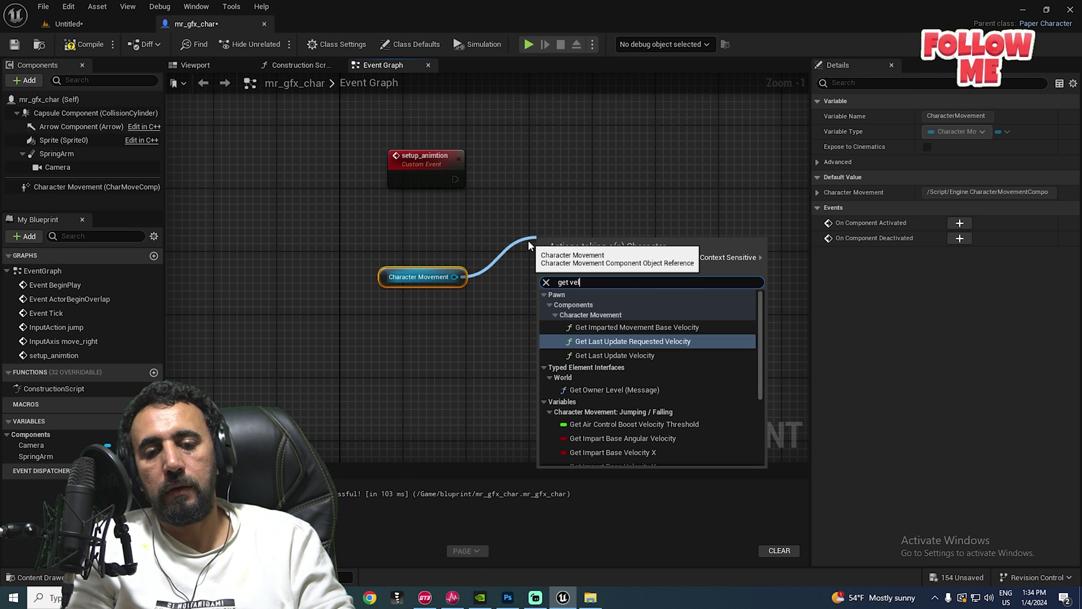
text(ocity)
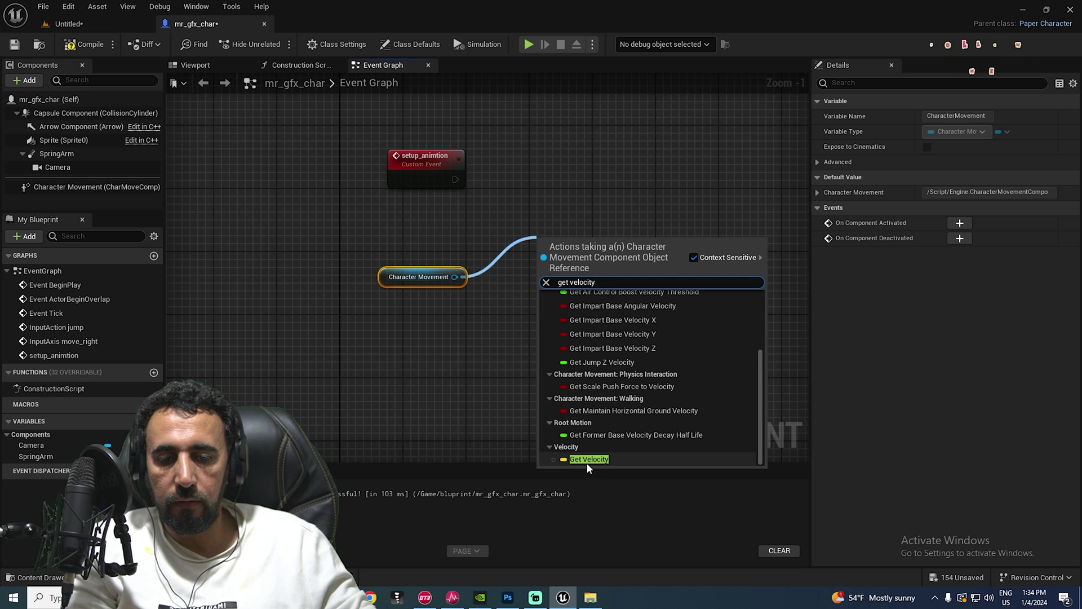
click(587, 463)
- Move the Velocity node level with Character Movement and feed its output into a Vector Length node
right_drag(574, 307, 473, 283)
scroll(473, 283, up, 1)
drag(468, 210, 453, 281)
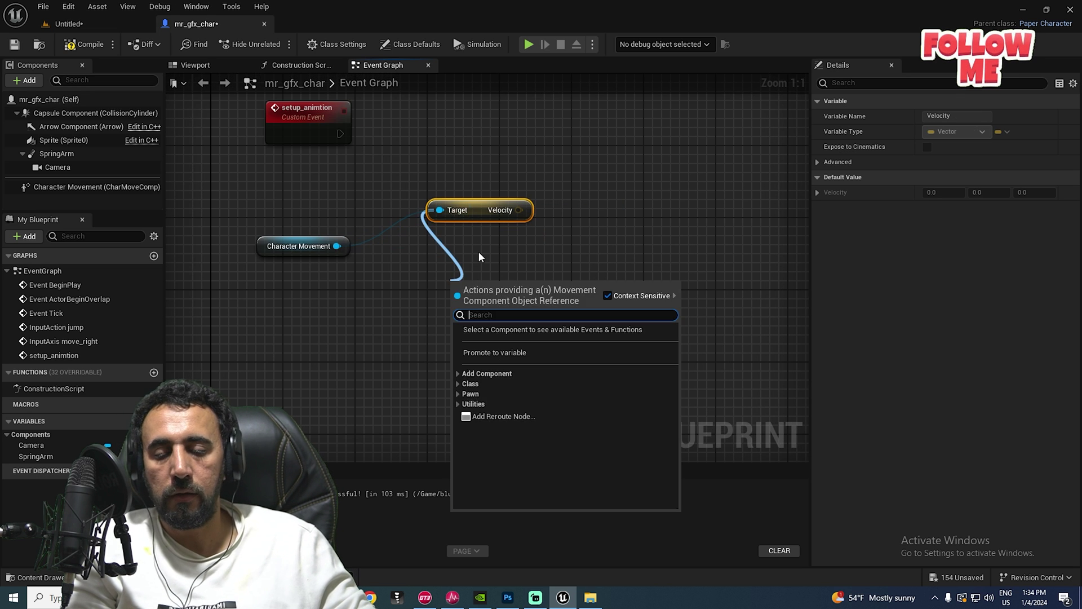
click(475, 211)
drag(476, 212, 569, 222)
text(vet)
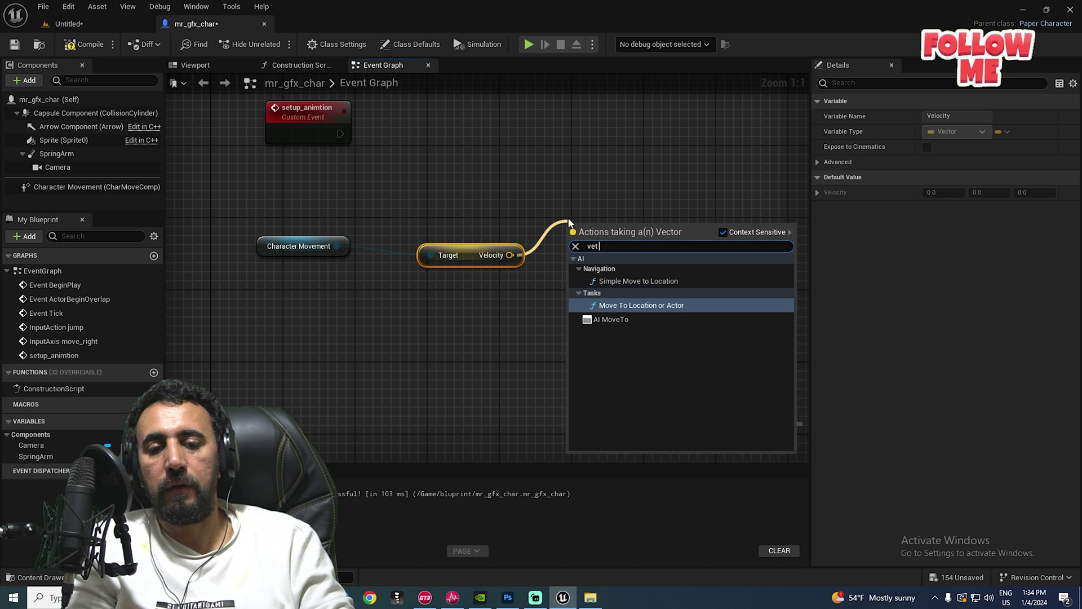
text(cto)
key(BackSpace)
key(BackSpace)
key(BackSpace)
key(BackSpace)
text(ctor l)
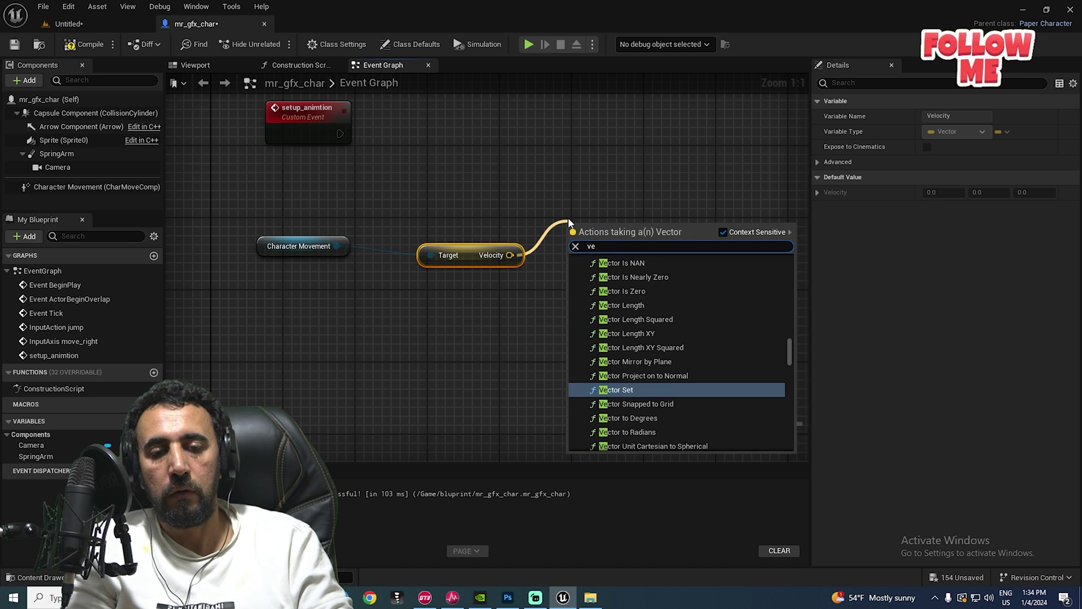
text(e)
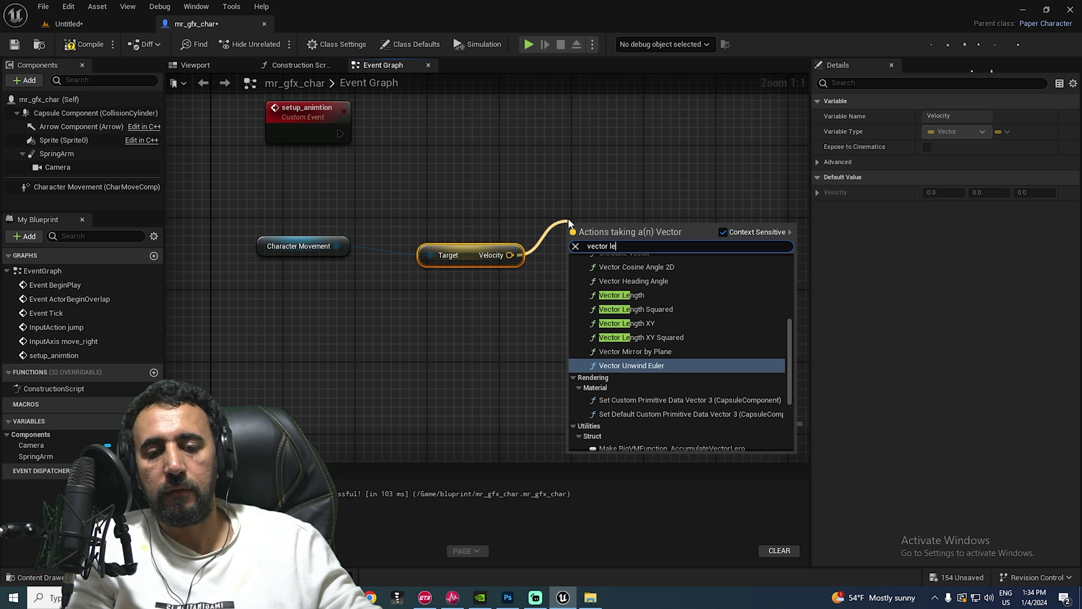
click(620, 295)
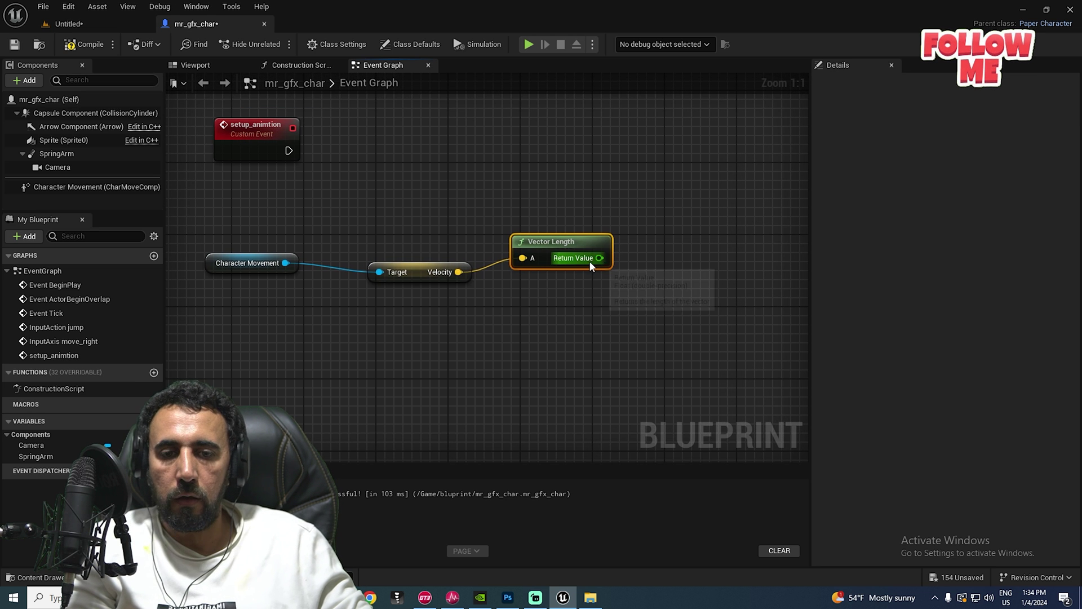
- Feed the Vector Length result into a Greater node and space it slightly away from Vector Length
drag(599, 259, 628, 253)
text(>)
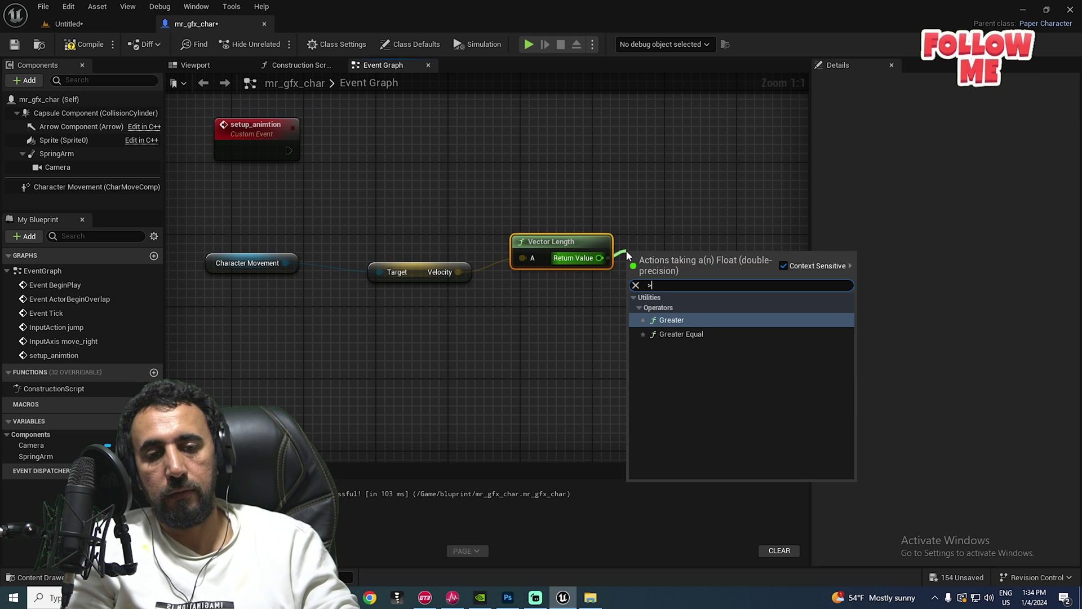
click(771, 322)
right_drag(695, 246, 621, 256)
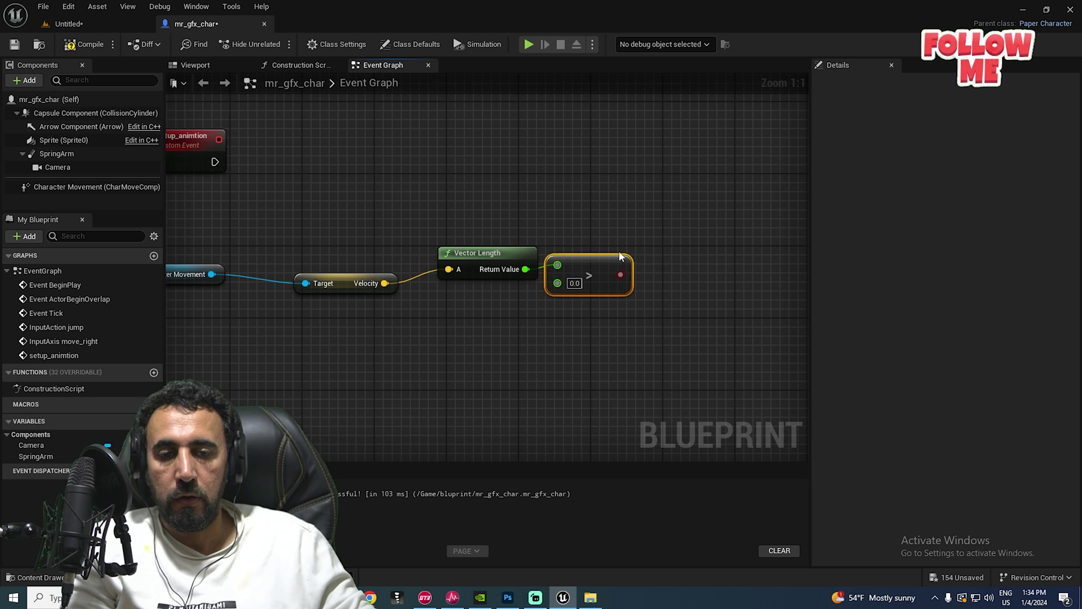
drag(587, 259, 596, 261)
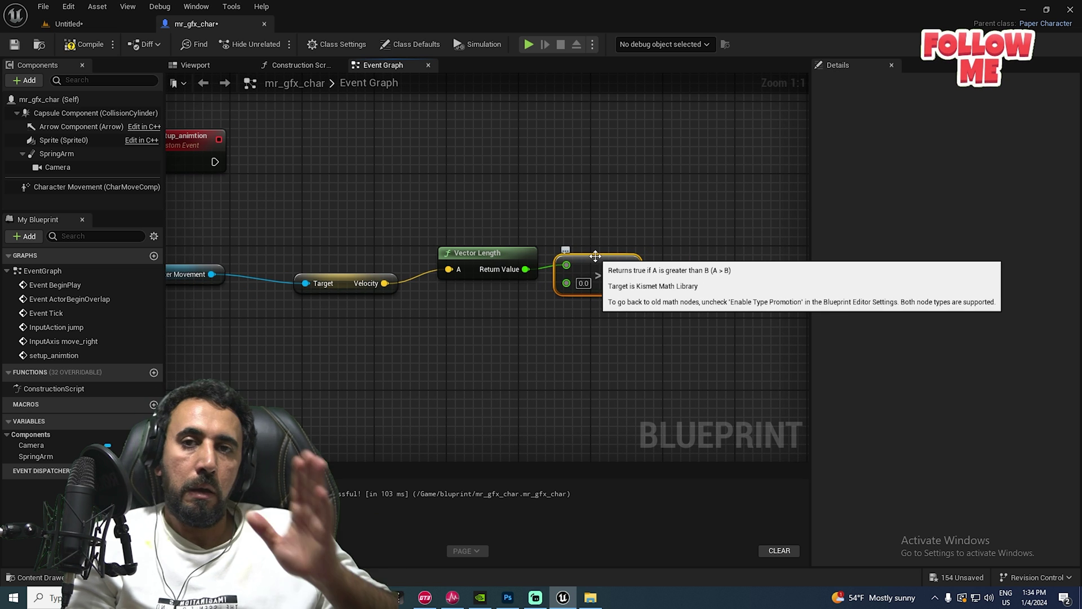
click(600, 355)
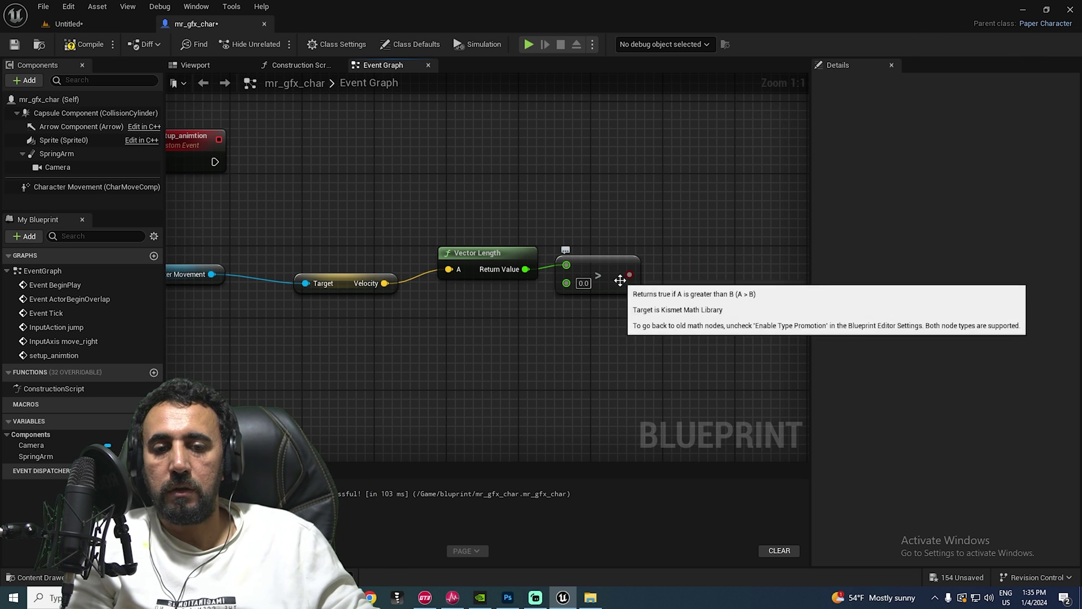
- Add a Select node indexed by the Greater result and place it slightly above the comparison row
drag(629, 274, 685, 228)
text(sel)
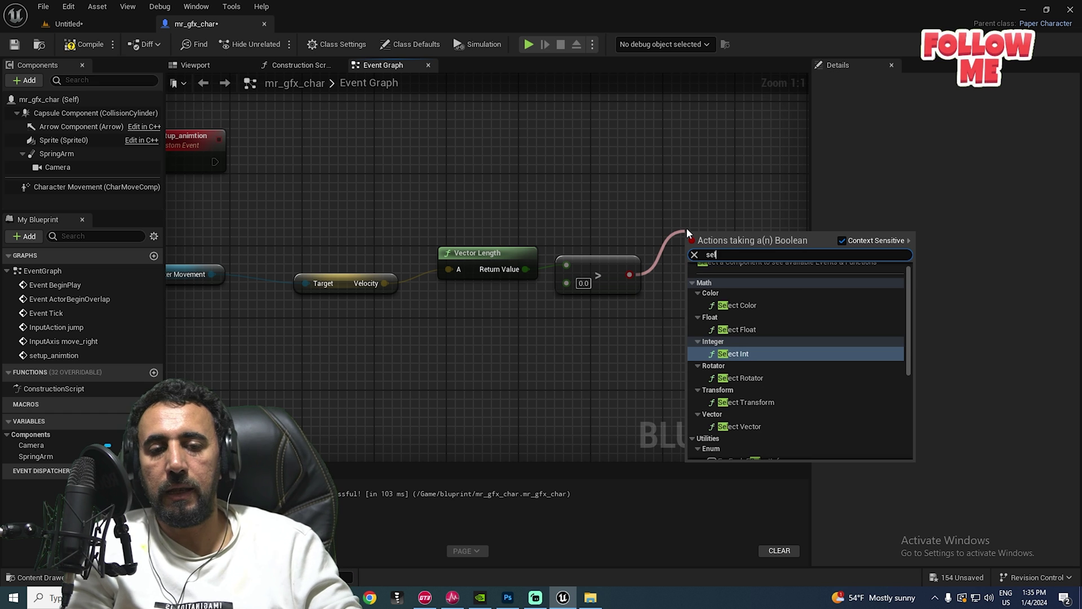
text(ect)
scroll(882, 363, down, 2)
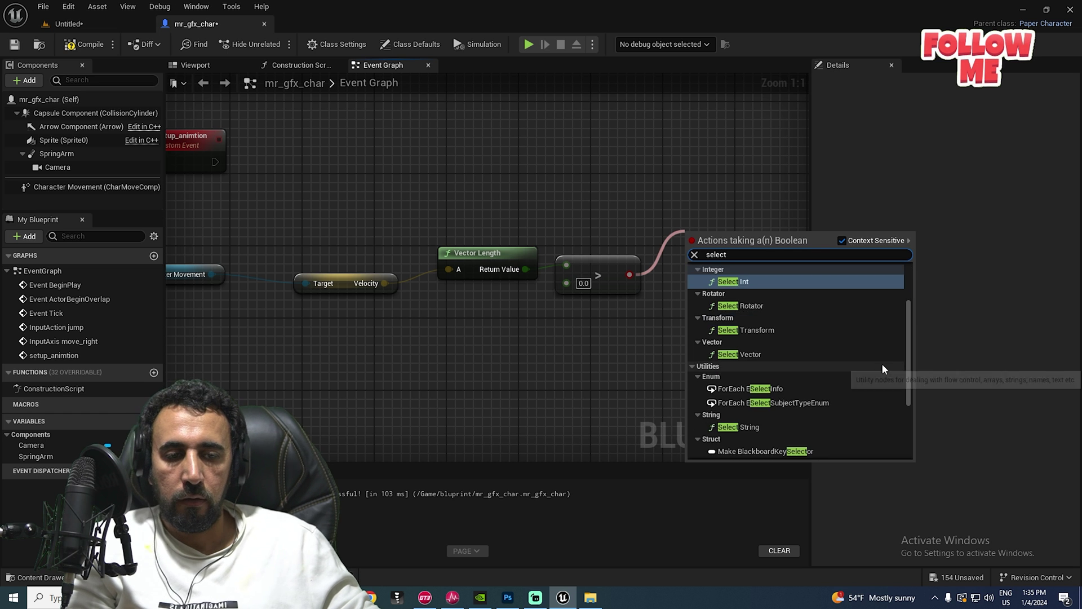
scroll(882, 364, down, 3)
click(733, 424)
right_drag(616, 365, 434, 369)
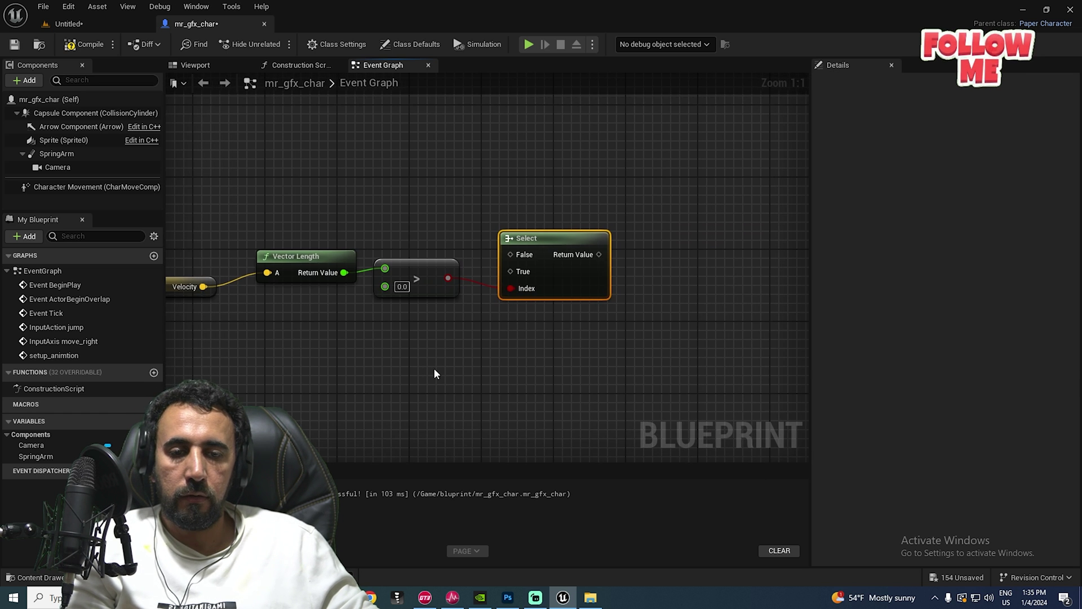
drag(551, 244, 570, 208)
right_drag(572, 313, 544, 386)
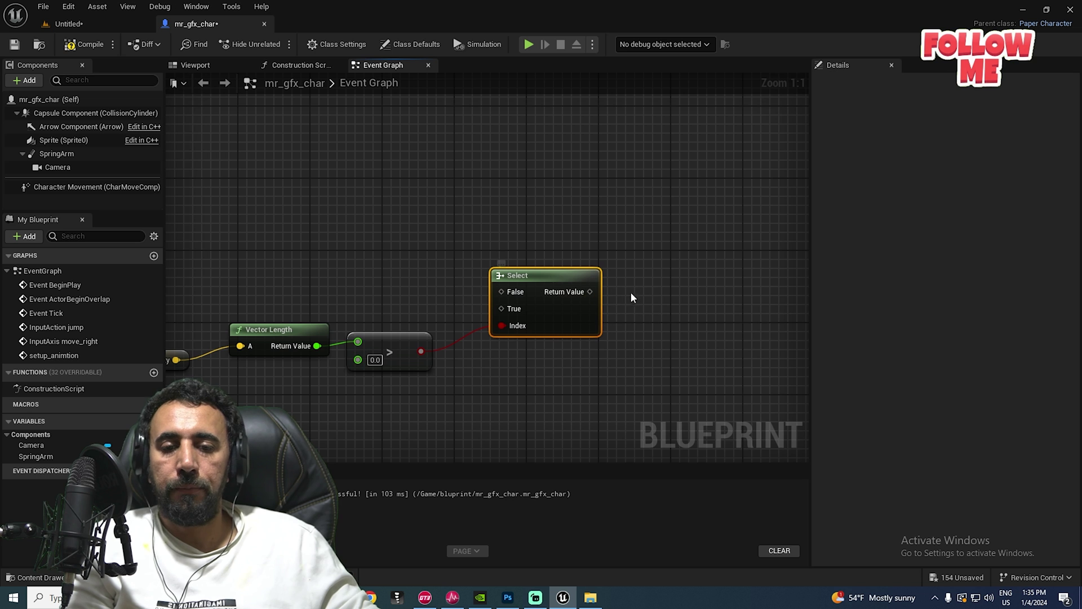
right_drag(630, 292, 654, 300)
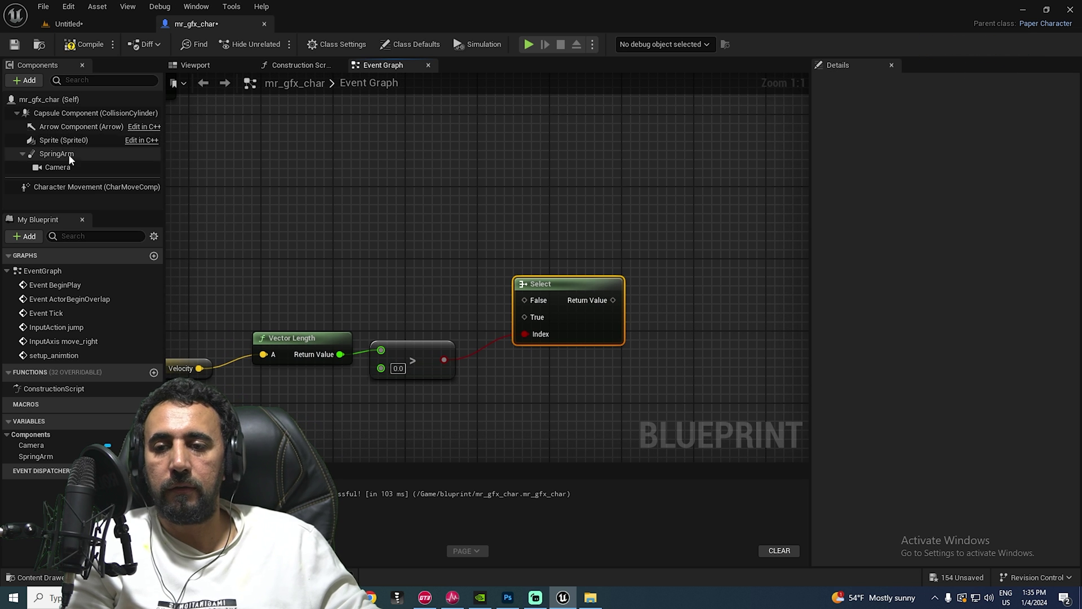
- Add a Sprite reference above the Select node and create a Set Flipbook node targeting it
drag(63, 140, 623, 228)
right_drag(735, 267, 632, 290)
drag(570, 254, 602, 249)
text(se)
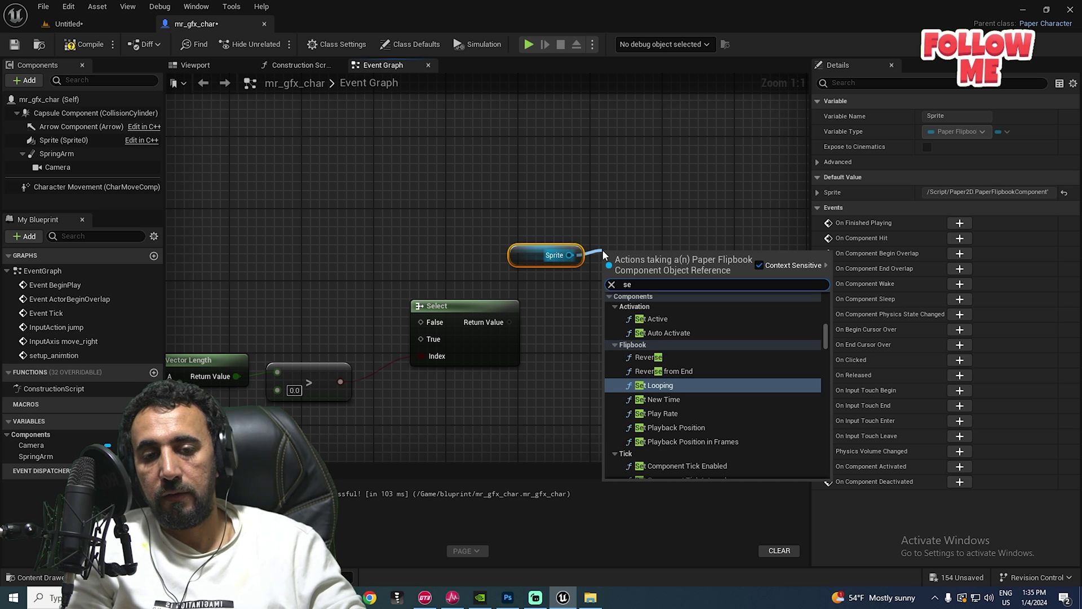
text(t flip)
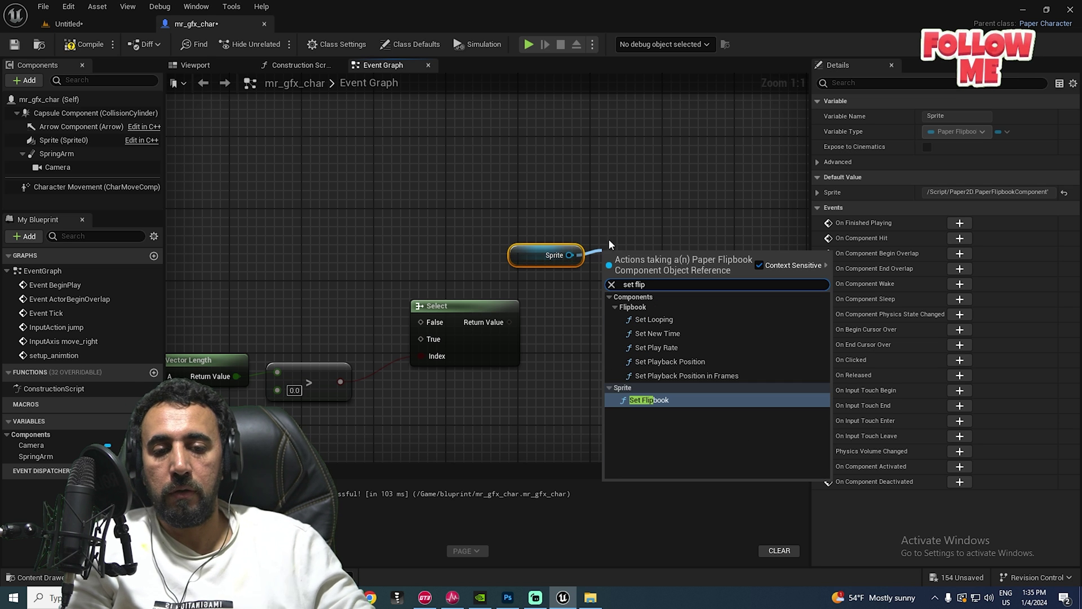
click(653, 404)
right_drag(684, 399, 711, 349)
right_drag(522, 350, 405, 351)
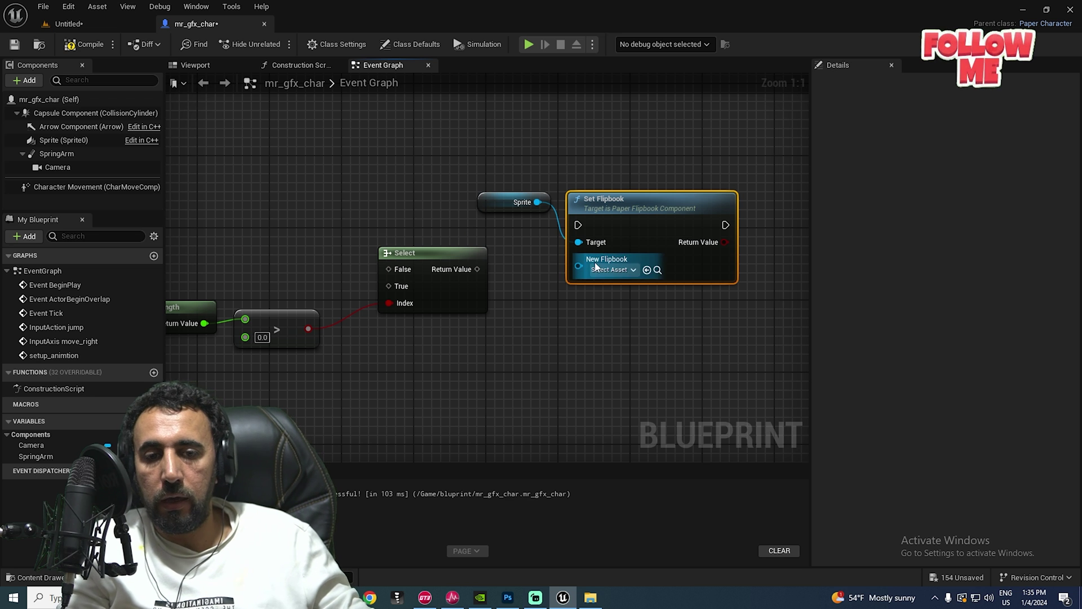
- Connect the Select node's Return Value to the New Flipbook input of Set Flipbook
click(611, 269)
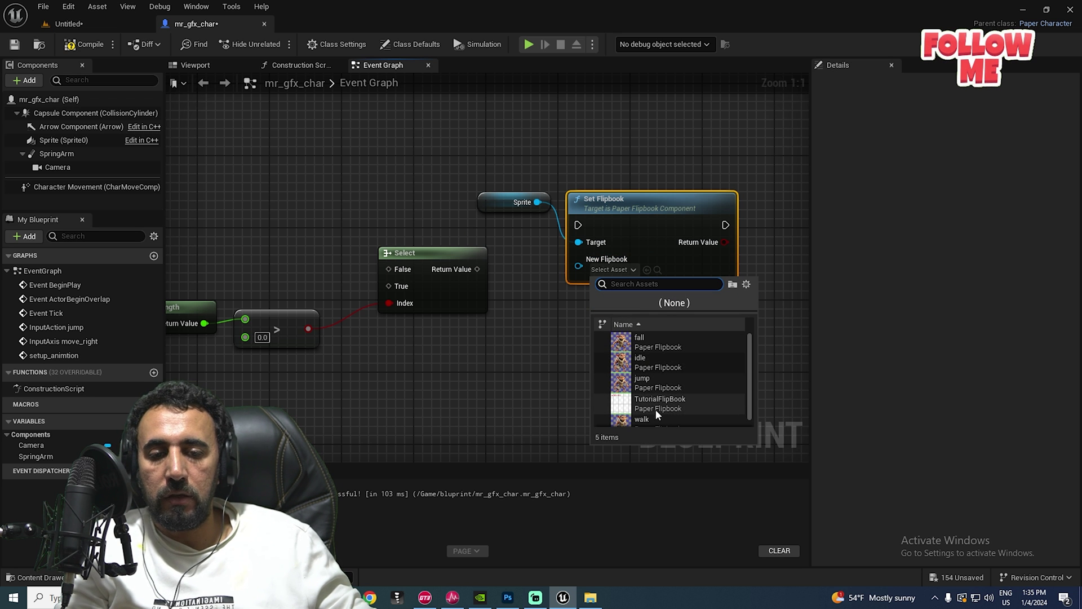
click(615, 196)
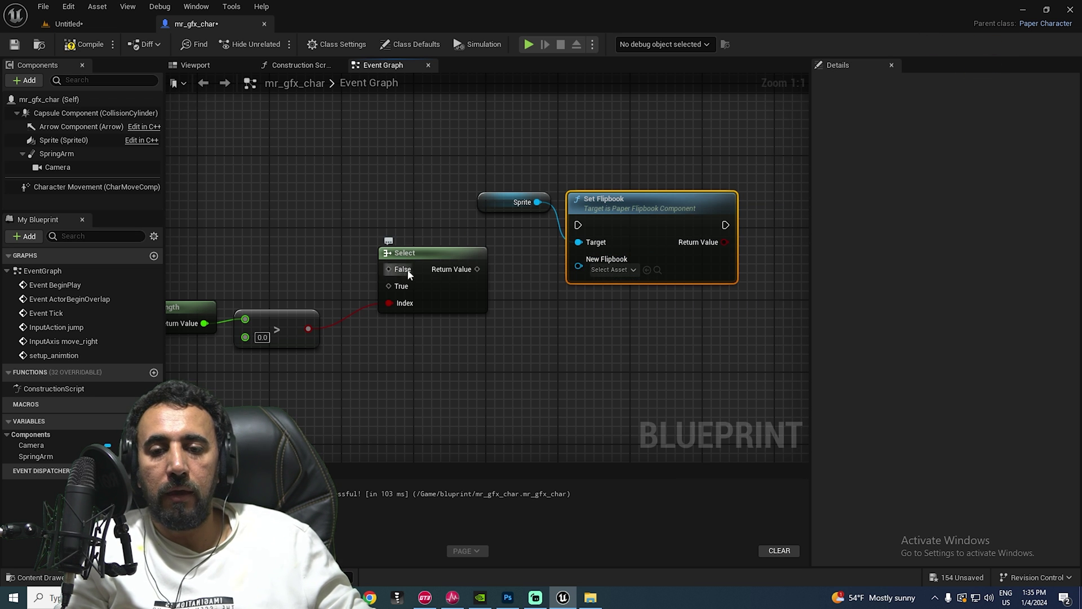
right_drag(592, 349, 569, 331)
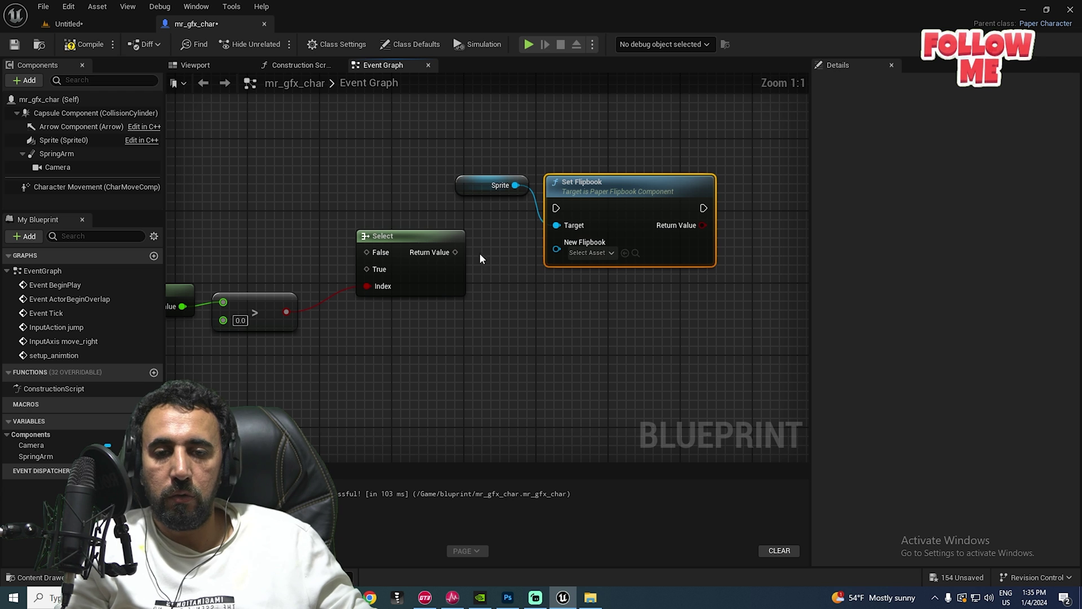
drag(548, 249, 553, 250)
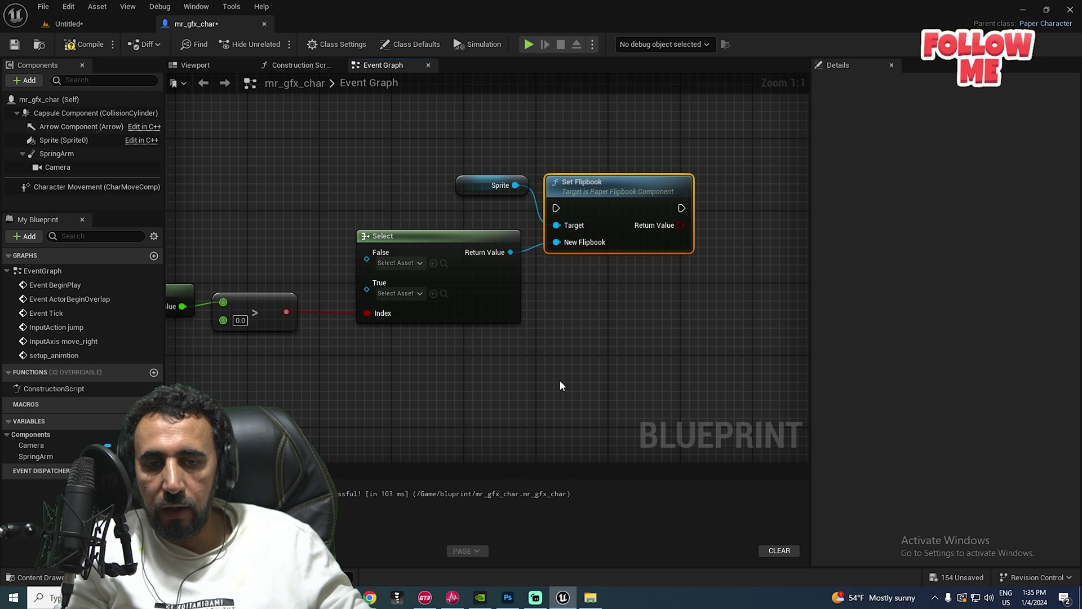
- Set the Select node's False option to the idle flipbook and its True option to walk
right_drag(565, 366, 688, 354)
click(519, 252)
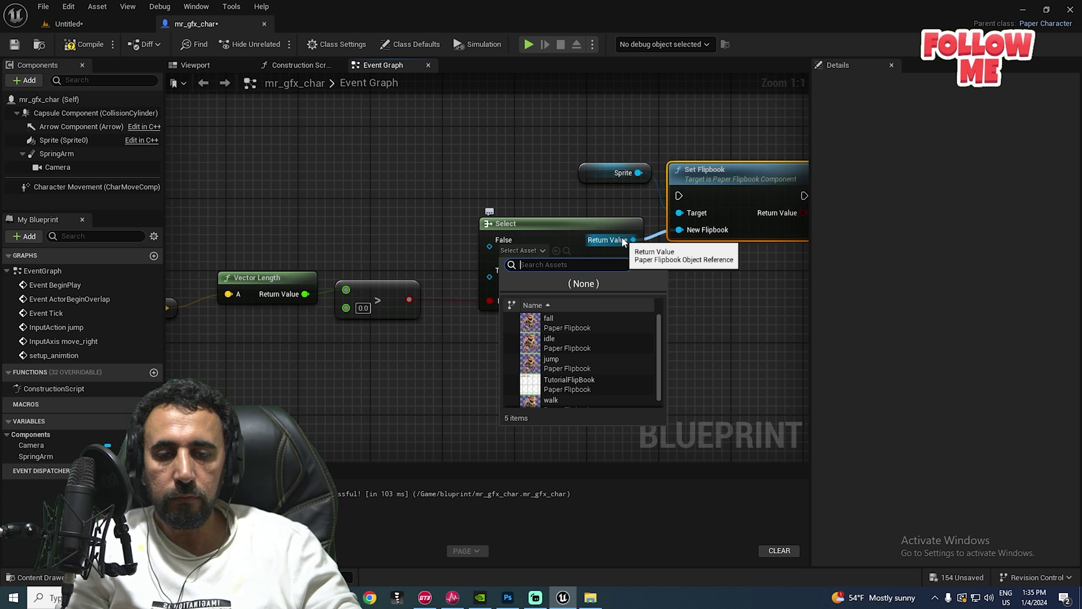
text(idle)
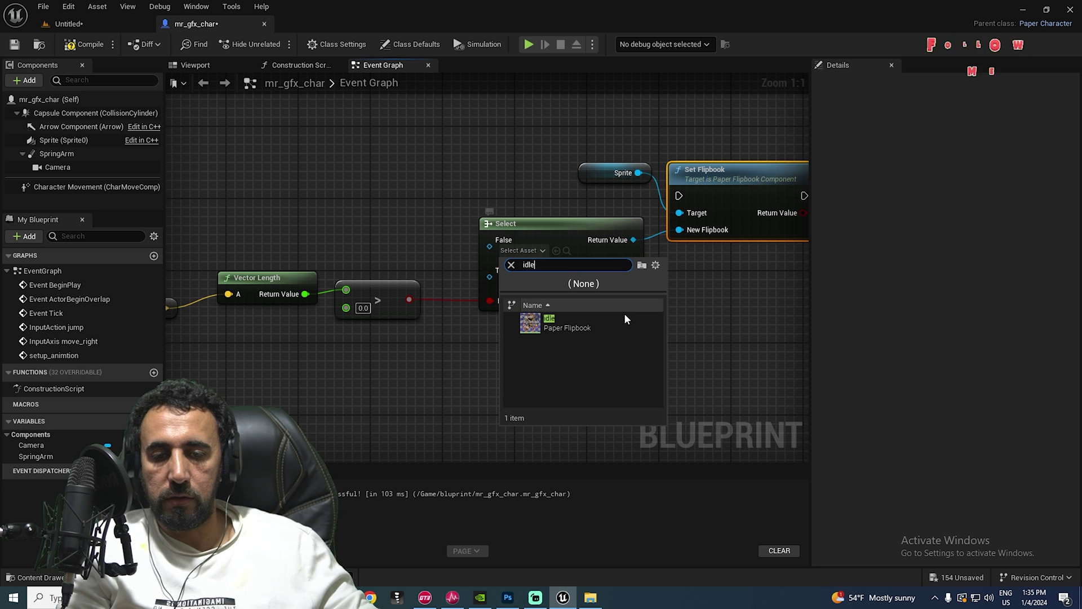
click(558, 322)
click(532, 274)
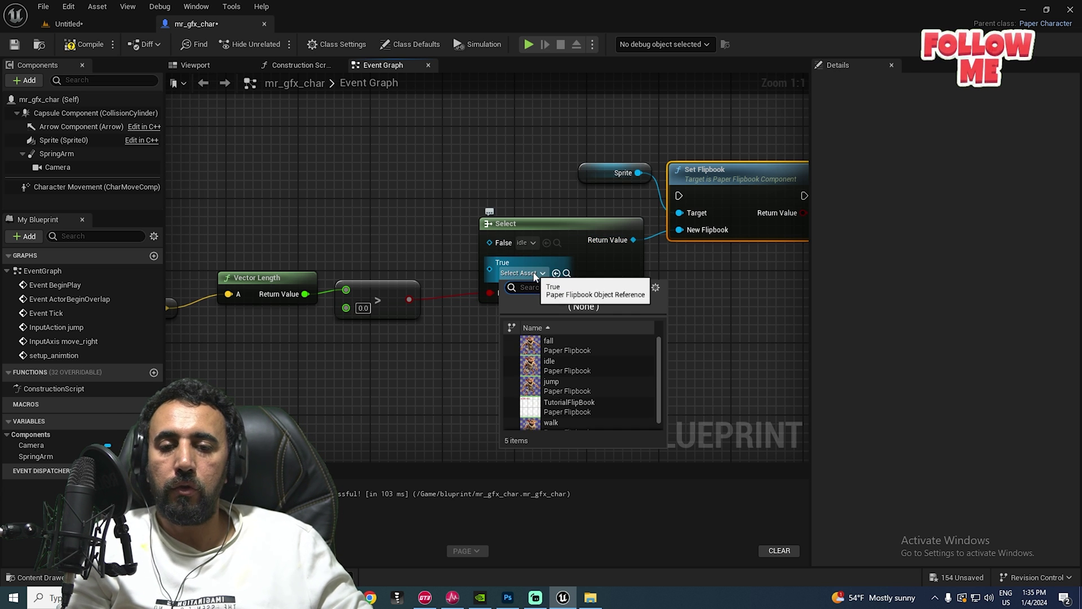
text(walk)
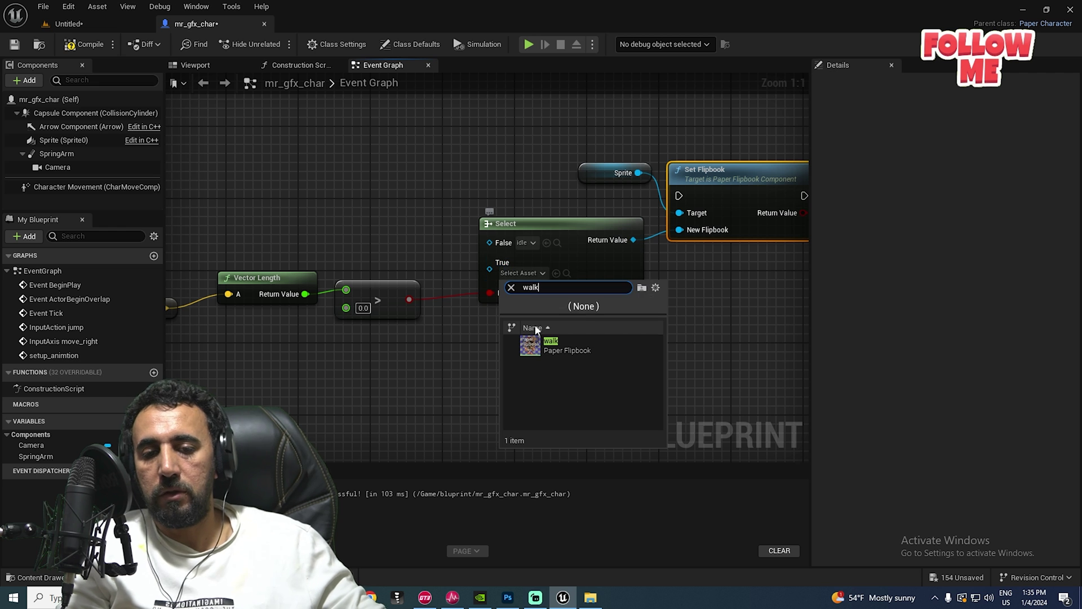
click(559, 345)
- Move the setup_animtion event up to leave more room above the Character Movement velocity row
right_drag(546, 356, 764, 329)
scroll(727, 411, down, 2)
right_drag(483, 196, 517, 258)
drag(311, 270, 311, 235)
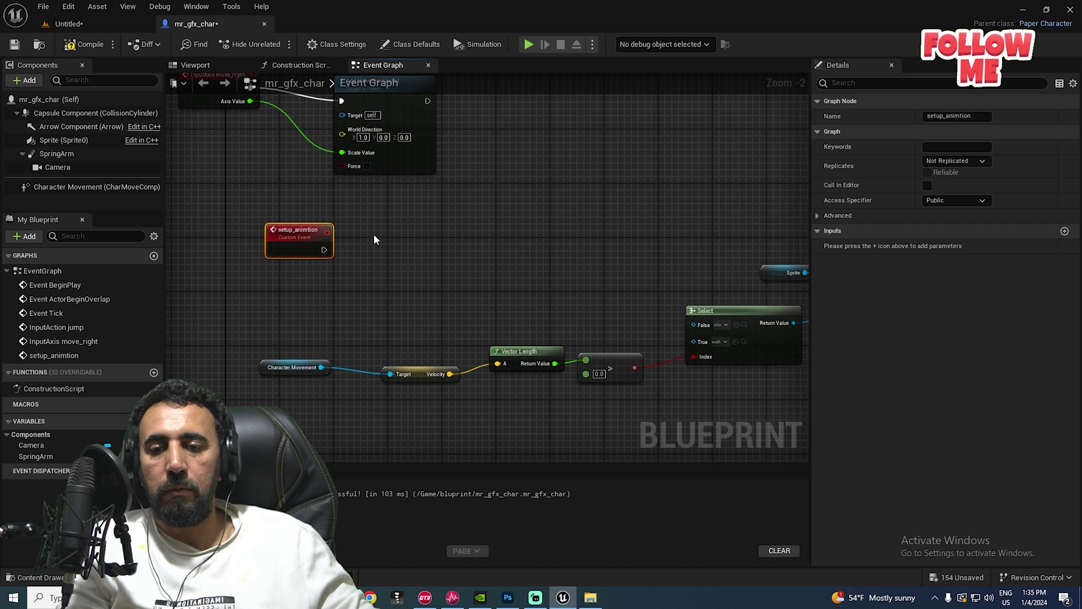
- Add an Is Falling (CharacterMovement) node between setup_animtion and the velocity row, spaced away from its Character Movement reference
right_drag(373, 234, 385, 270)
right_click(384, 320)
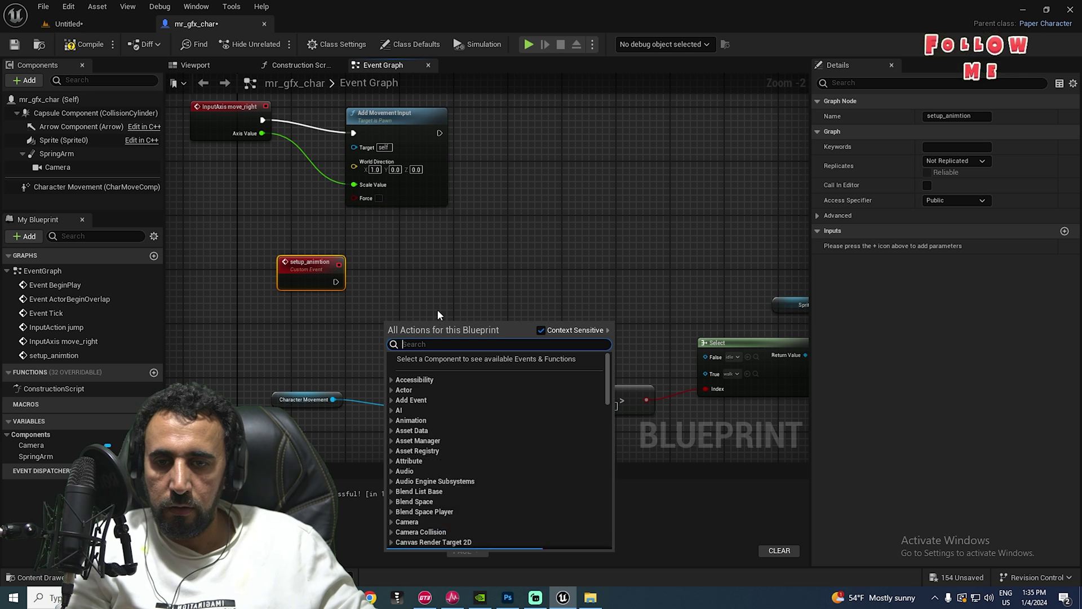
text(is jum)
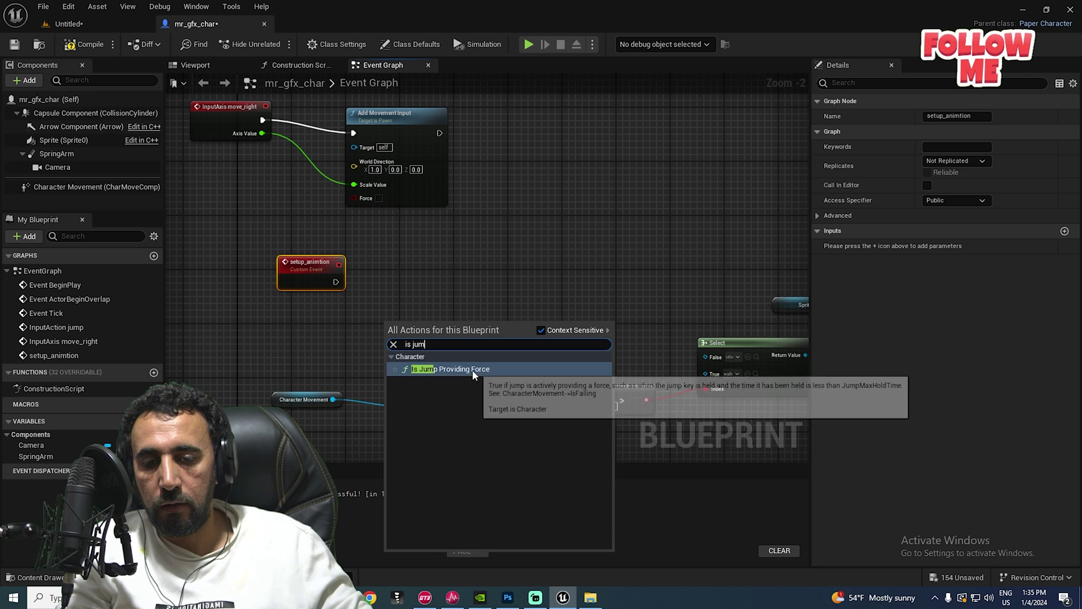
key(BackSpace)
key(BackSpace)
key(BackSpace)
text(fa)
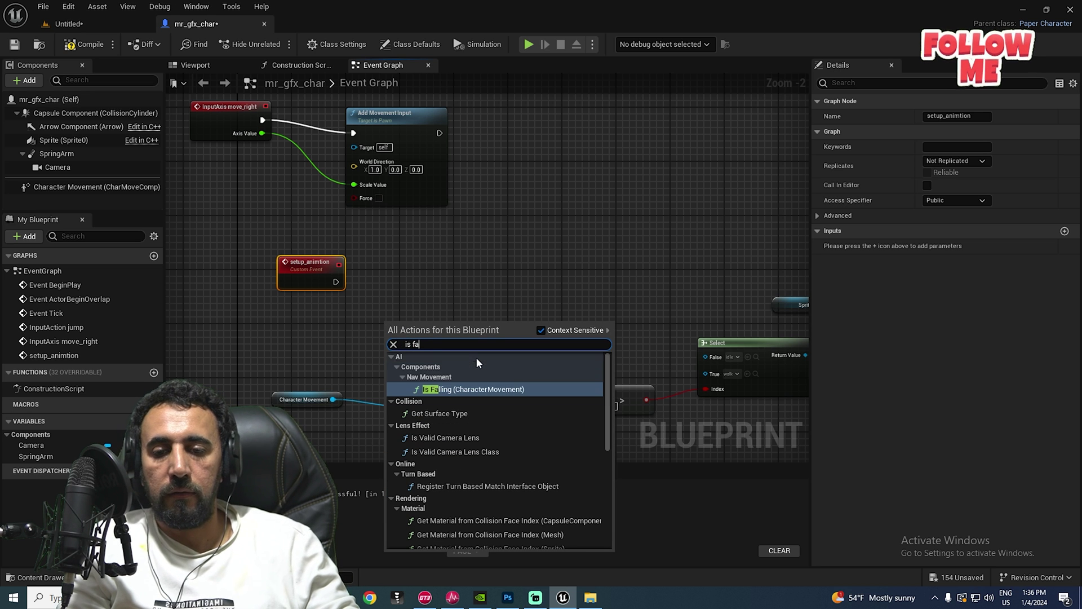
click(467, 389)
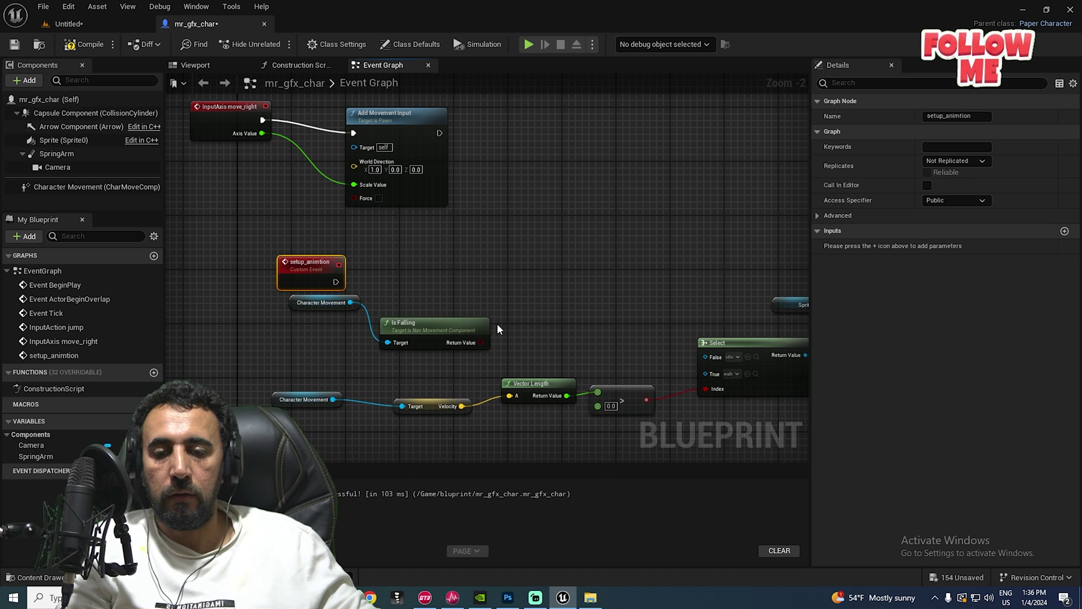
scroll(485, 318, up, 3)
drag(398, 315, 427, 282)
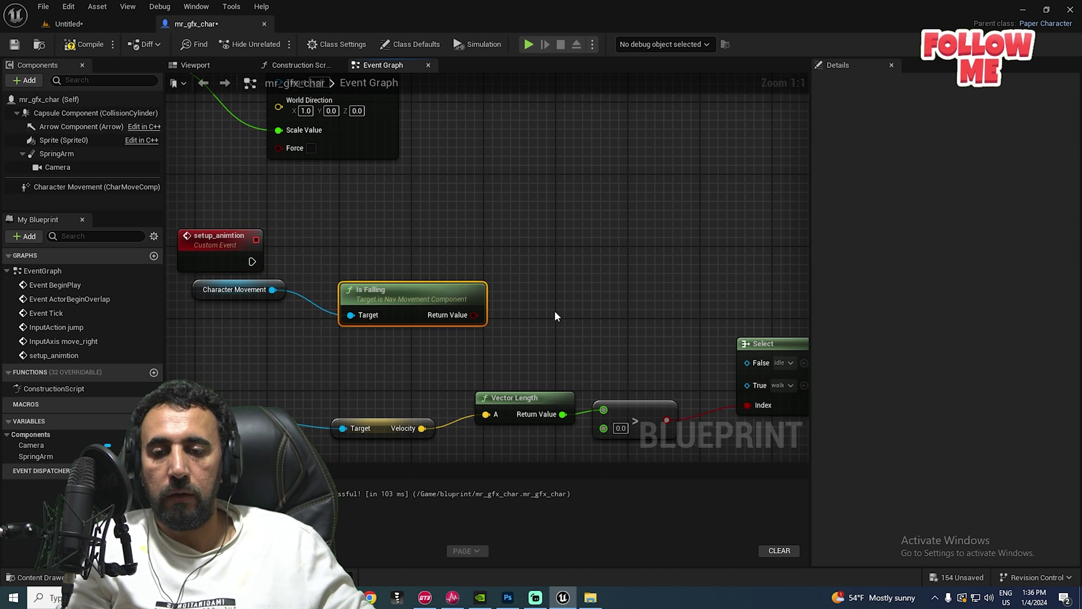
- Create a Branch node above Is Falling with the Is Falling Return Value as its condition
right_drag(554, 310, 494, 339)
drag(417, 344, 530, 178)
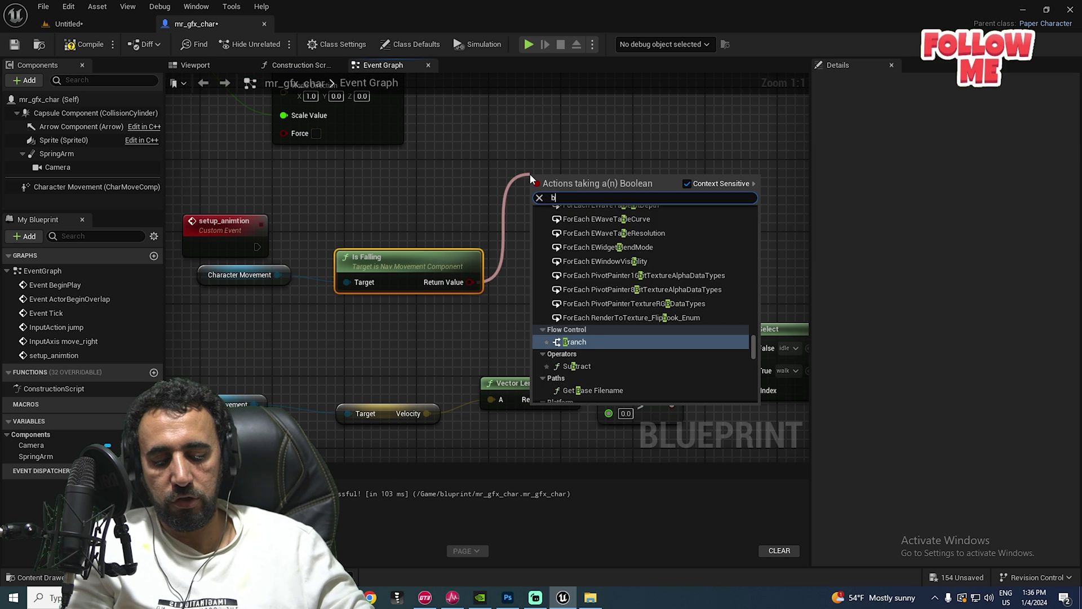
text(bran)
click(562, 233)
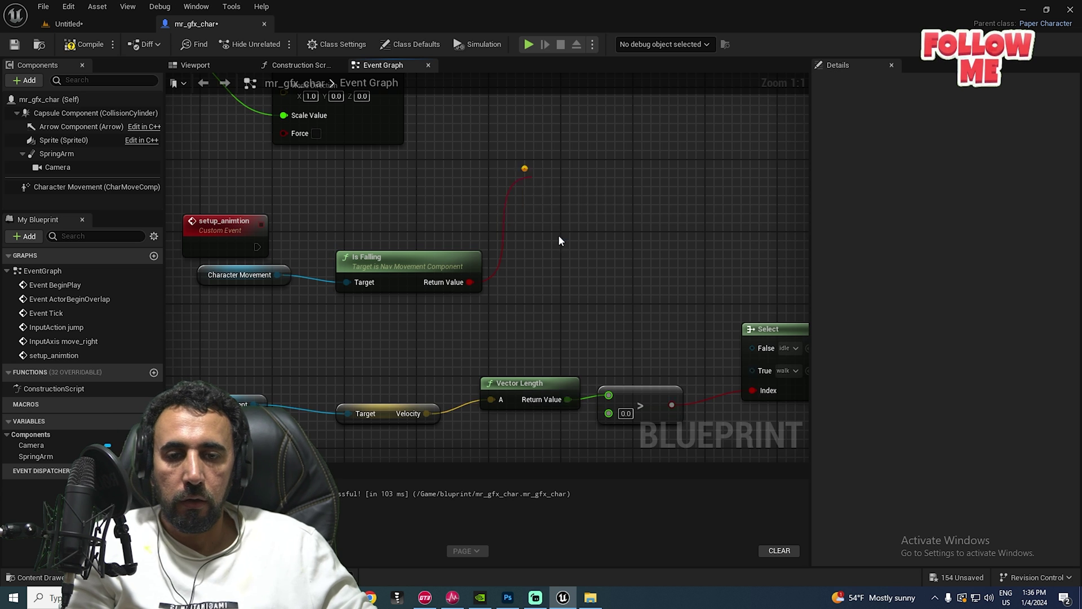
right_drag(602, 278, 500, 322)
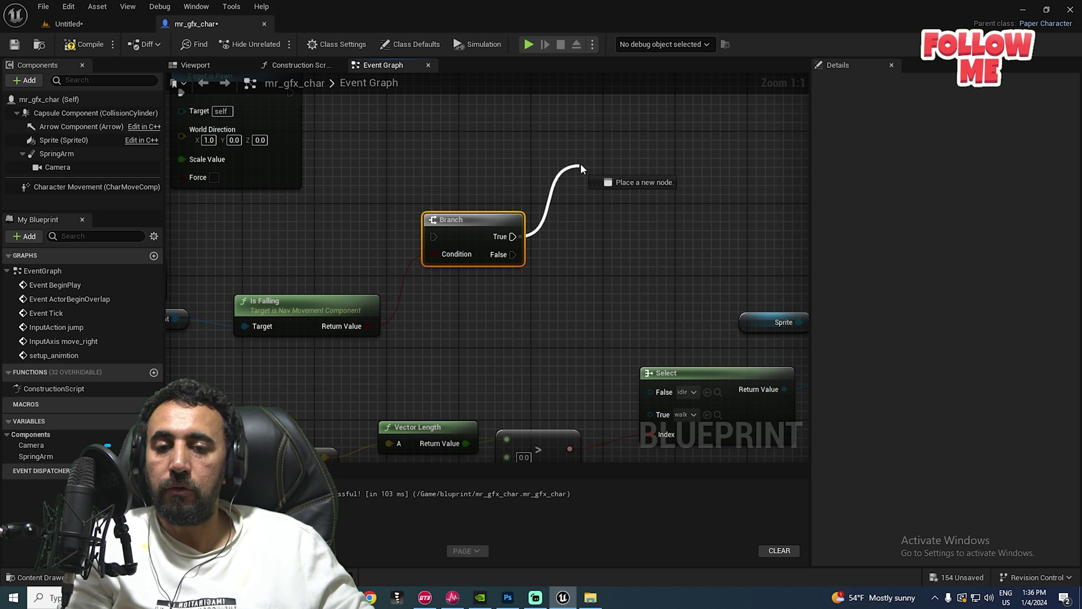
drag(580, 163, 584, 161)
text(set)
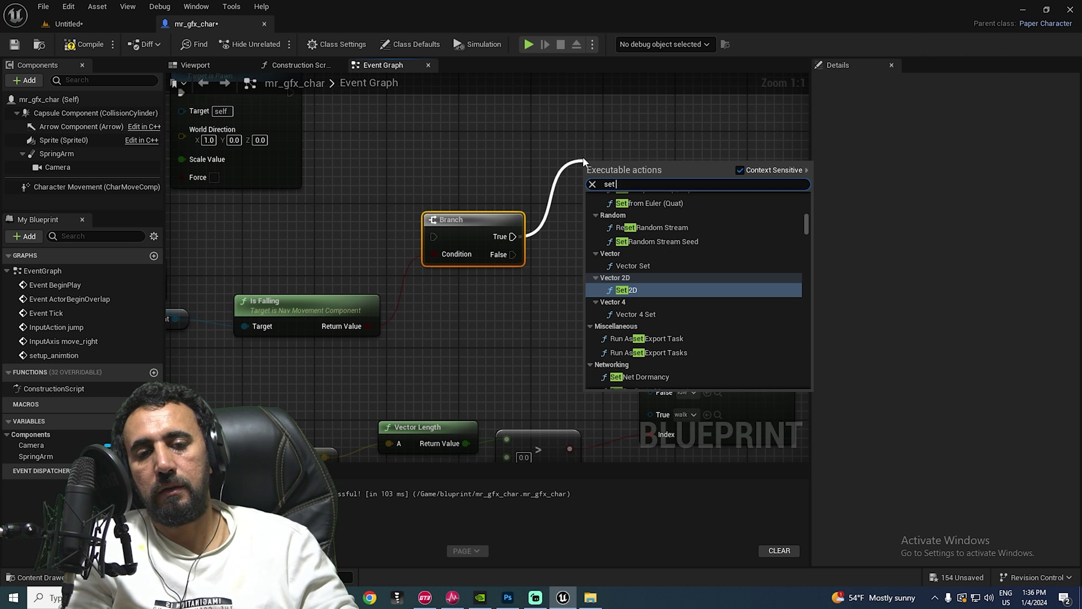
text( fli)
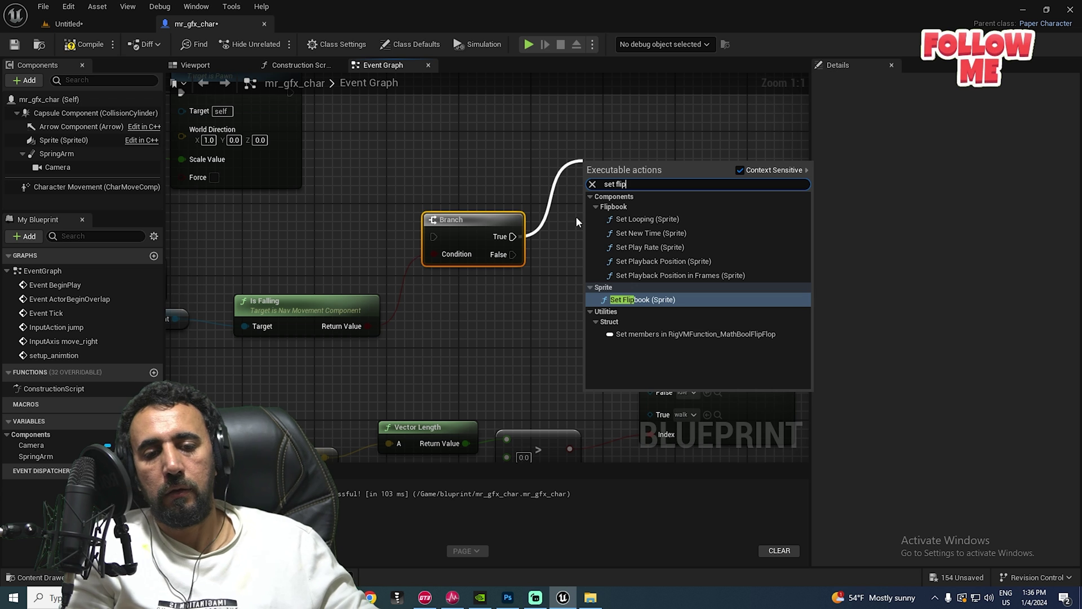
text(p)
key(Escape)
- Add a Sprite reference above the Branch and create a second Set Flipbook node targeting it
drag(37, 142, 606, 162)
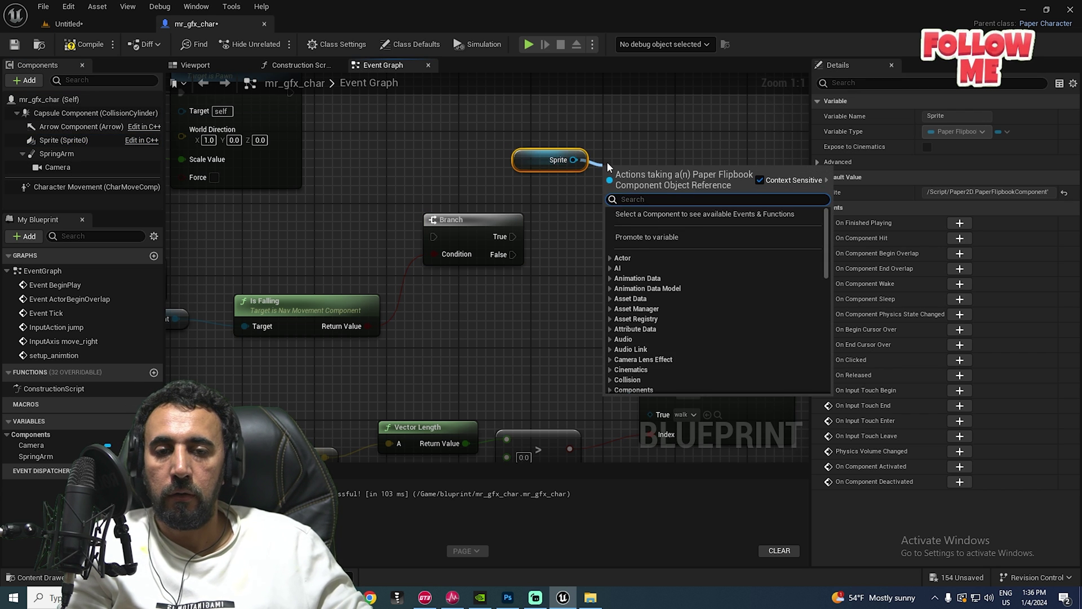
text(flip)
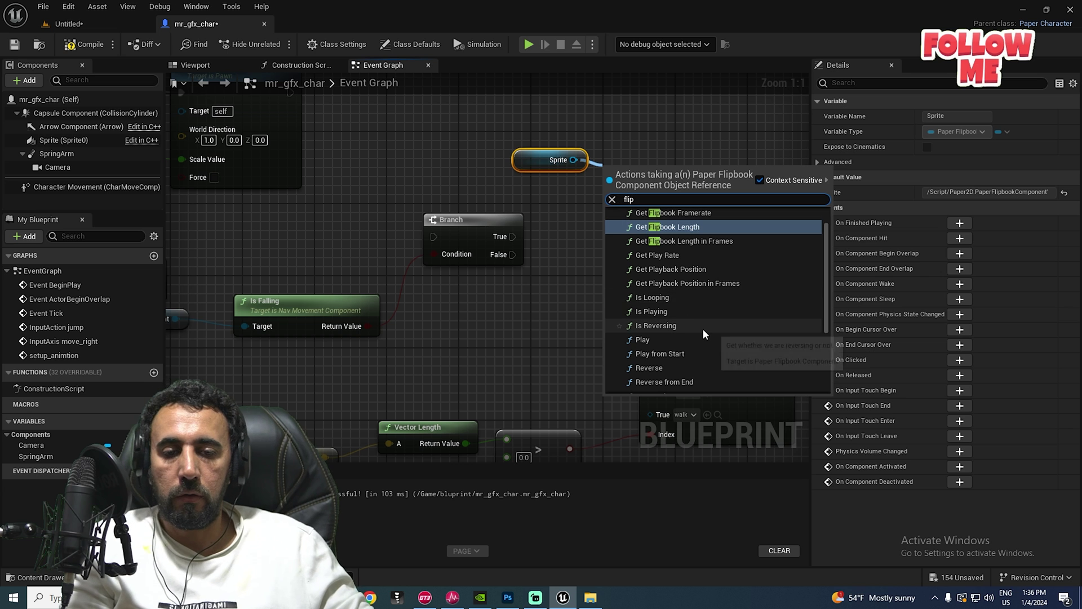
key(BackSpace)
key(BackSpace)
key(BackSpace)
key(BackSpace)
text(set)
scroll(703, 328, down, 3)
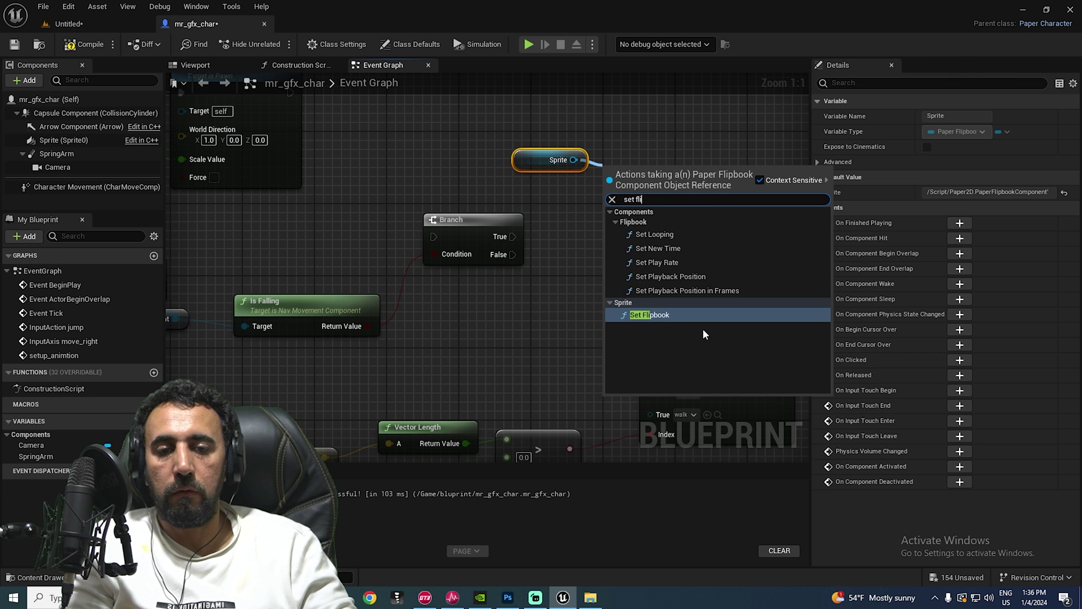
click(702, 328)
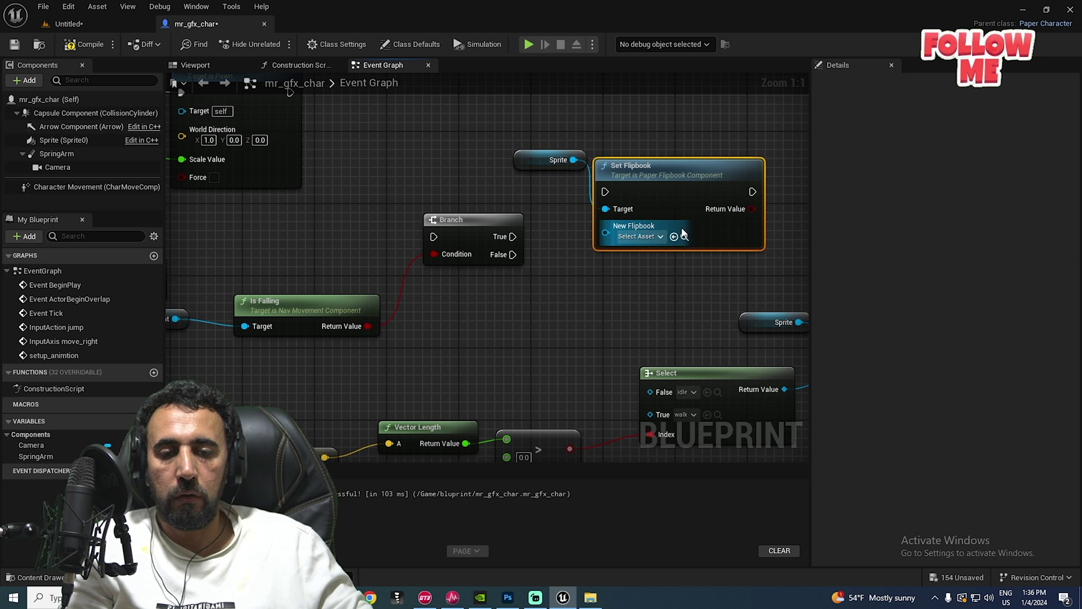
- Set the second Set Flipbook node's New Flipbook to jump and shift the node slightly up
click(645, 238)
text(ju)
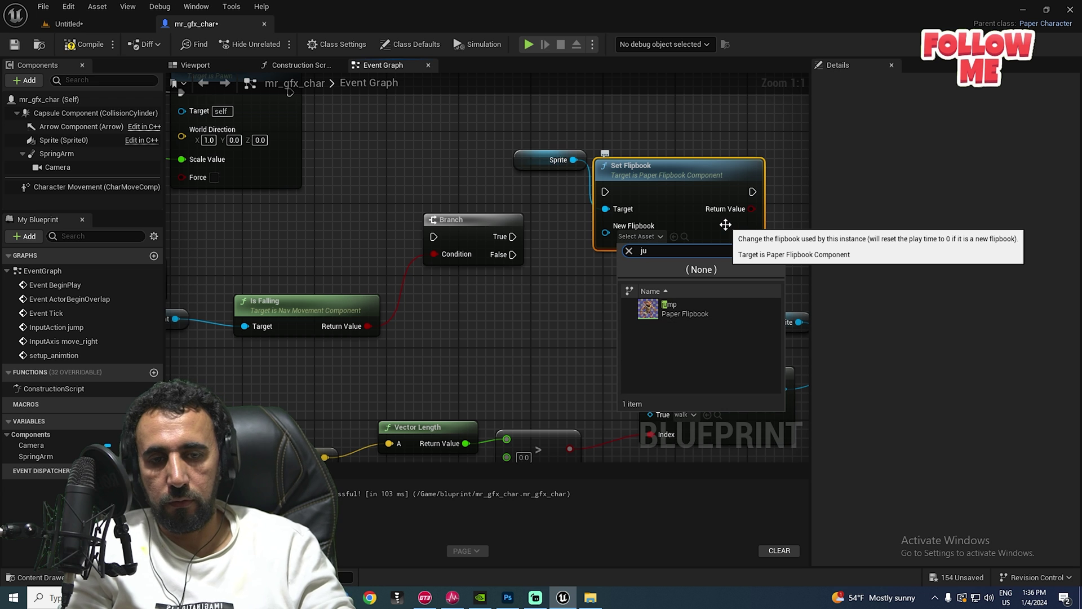
click(669, 305)
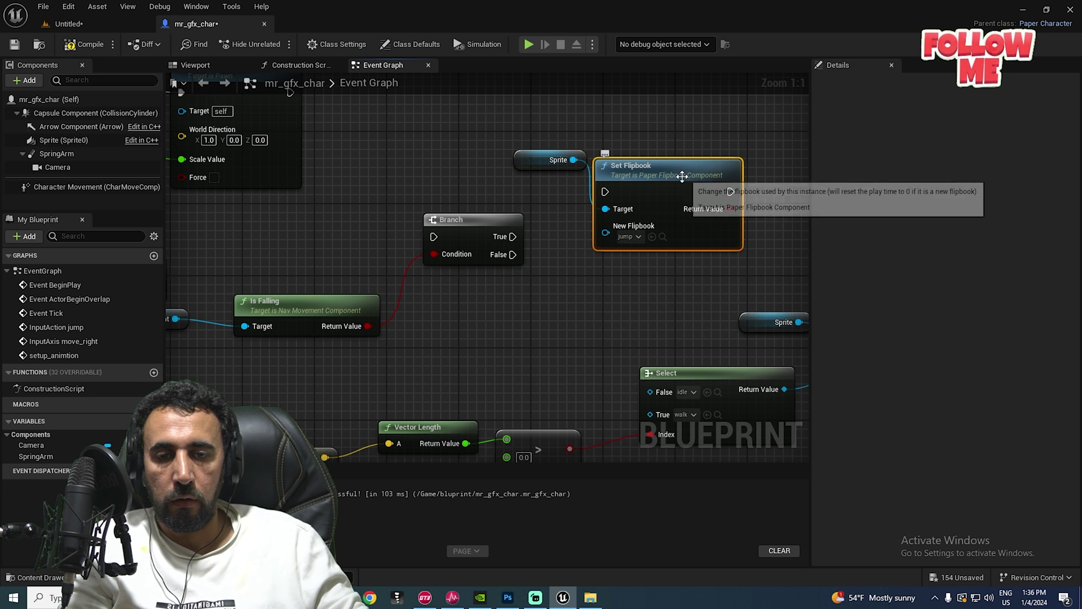
drag(676, 164, 694, 137)
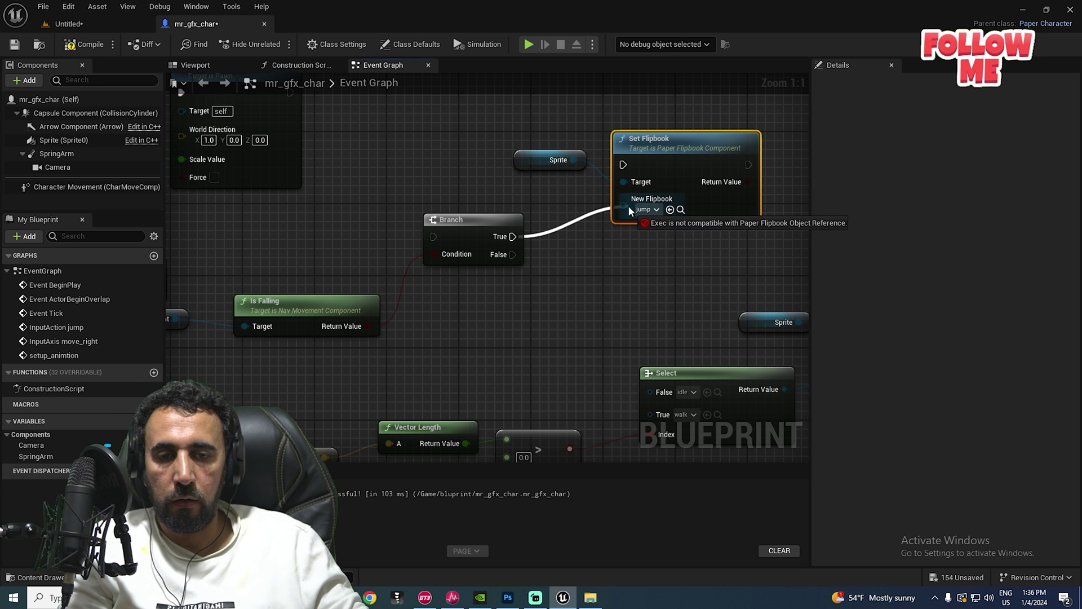
- Connect the Branch's True output to the jump Set Flipbook and its False output to the Set Flipbook fed by Select
right_drag(558, 240, 483, 243)
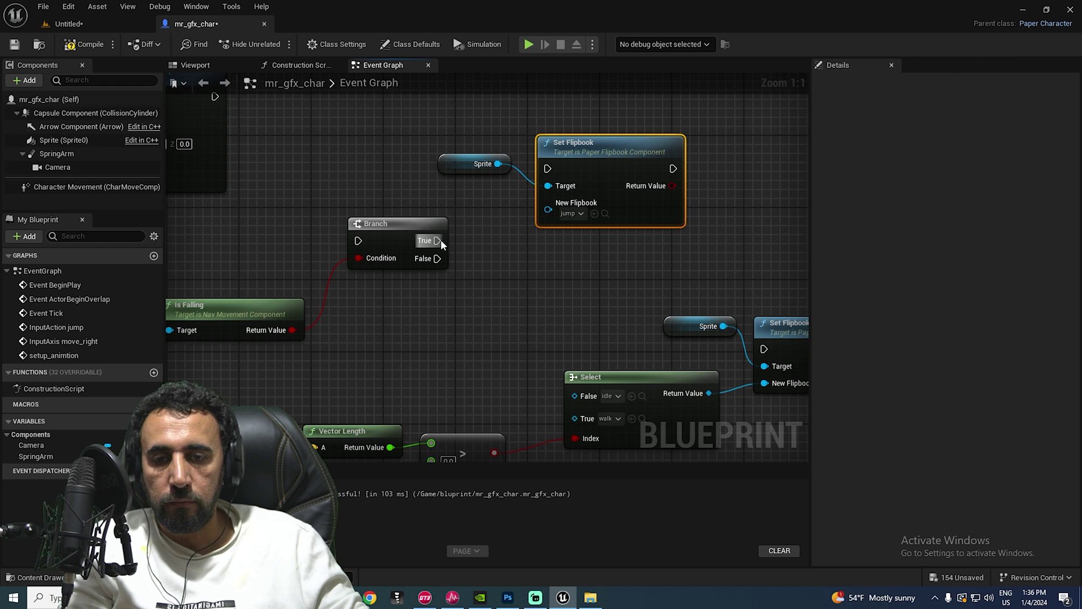
drag(439, 241, 549, 169)
drag(609, 146, 654, 137)
right_drag(666, 240, 602, 169)
drag(376, 187, 701, 277)
- Move the upper Sprite reference and the jump Set Flipbook node together, farther right of the Branch
scroll(517, 316, down, 3)
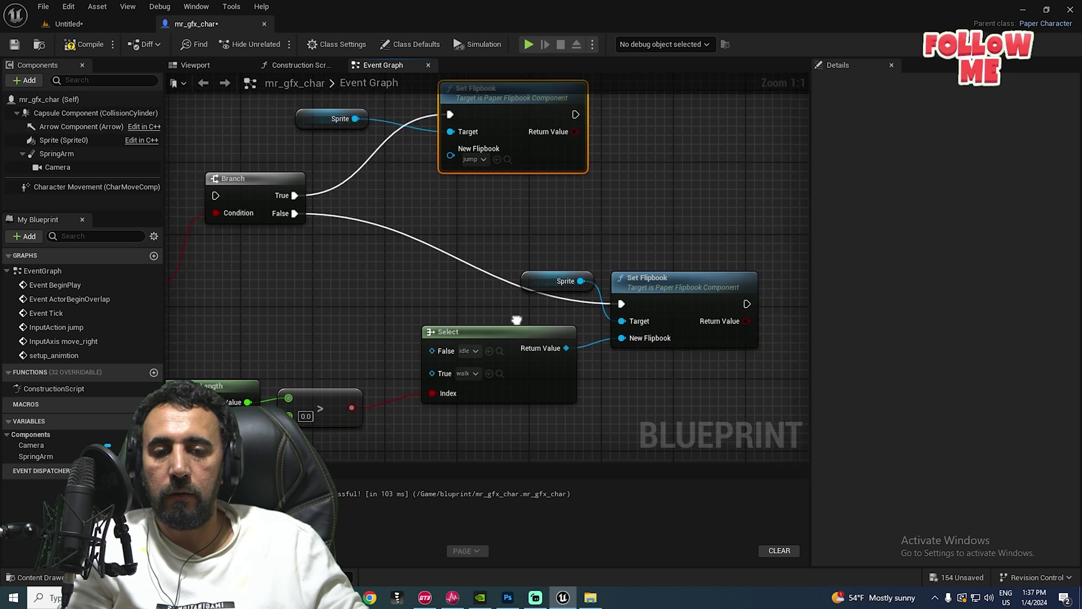
right_drag(568, 213, 577, 178)
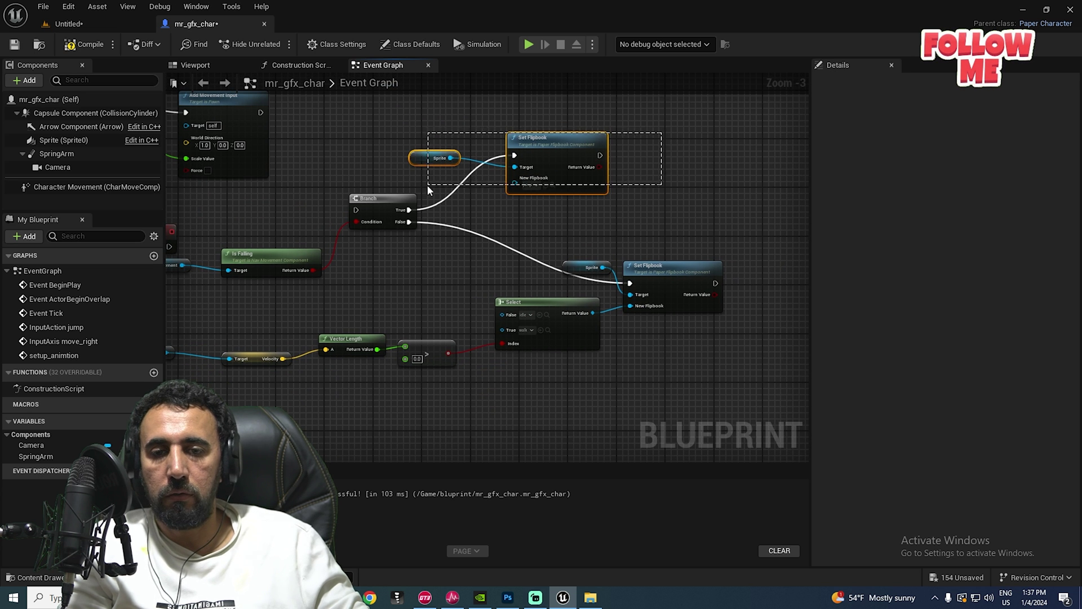
drag(428, 186, 428, 185)
drag(541, 138, 644, 138)
- Review both Branch paths and the idle/walk selection chain back to the setup_animtion event
right_drag(582, 207, 629, 241)
scroll(481, 245, up, 3)
mouse_move(410, 300)
right_down()
mouse_move(613, 272)
mouse_move(398, 306)
right_up()
right_drag(484, 231, 407, 295)
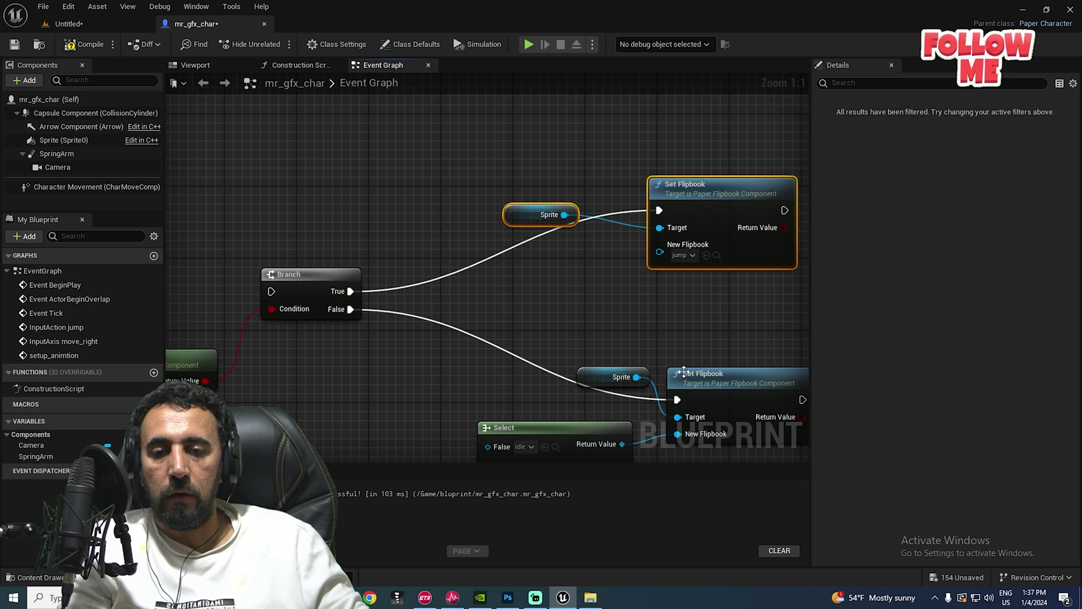
right_drag(684, 371, 616, 163)
right_drag(388, 297, 489, 265)
right_drag(755, 274, 658, 206)
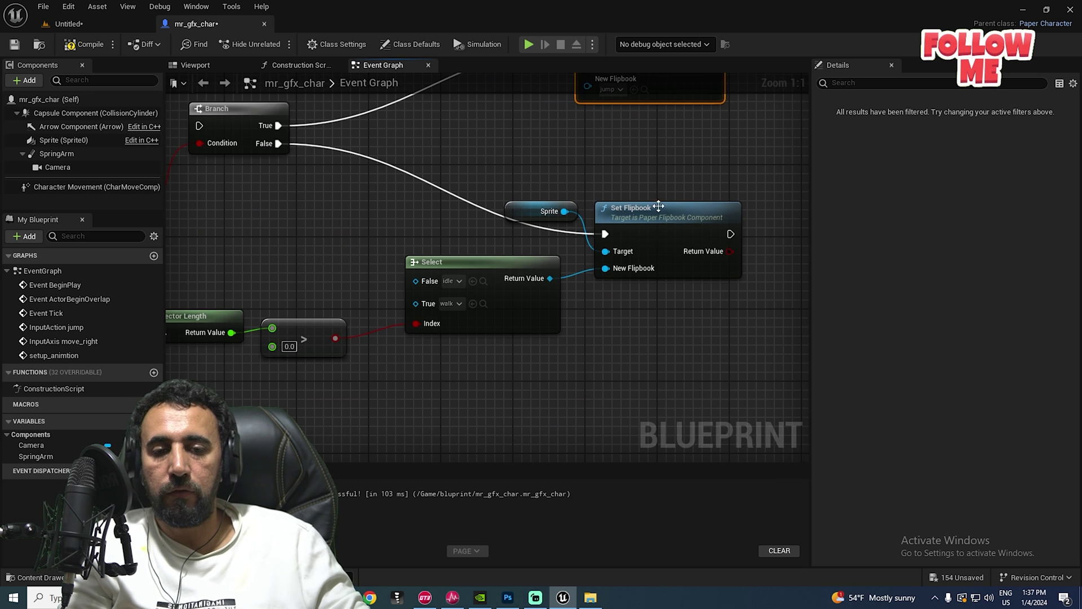
right_drag(608, 387, 619, 367)
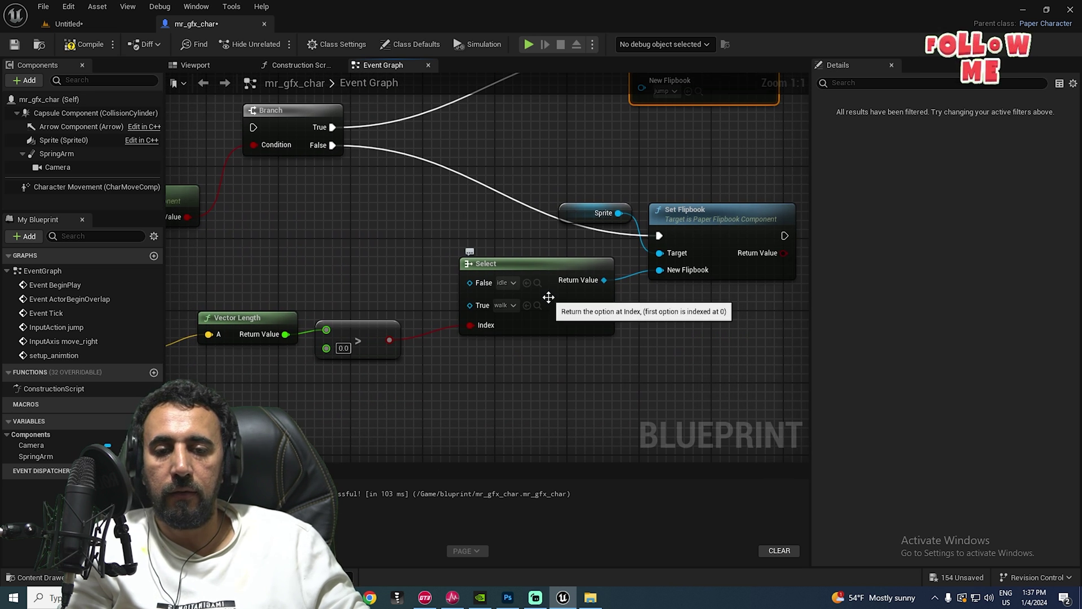
right_drag(547, 382, 634, 364)
right_drag(515, 413, 613, 403)
scroll(613, 403, down, 3)
right_drag(416, 273, 500, 298)
scroll(499, 297, up, 3)
right_drag(616, 268, 609, 345)
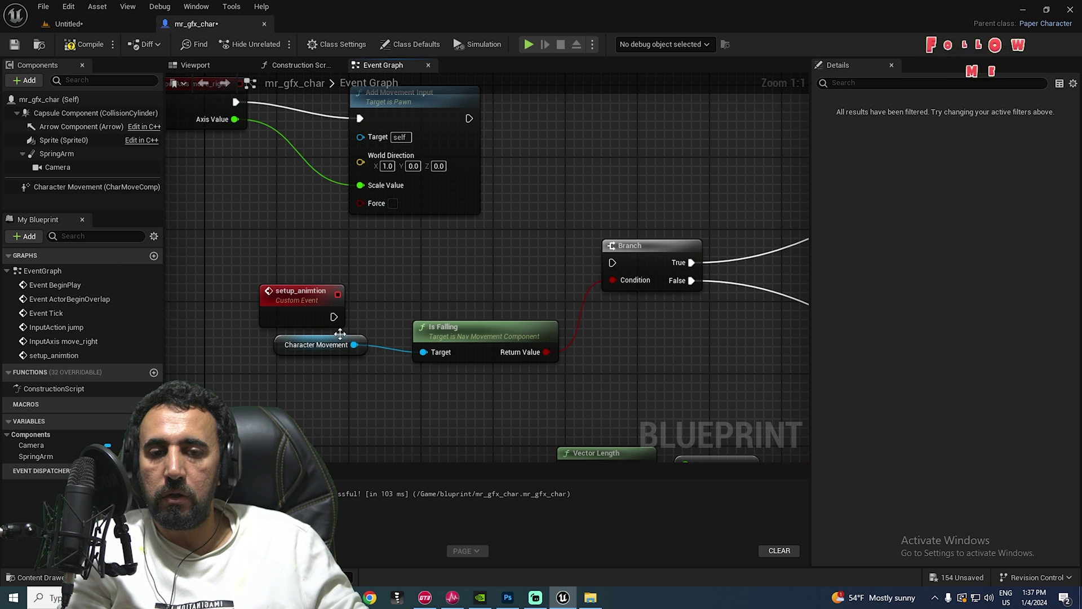
- Raise the setup_animtion event slightly and connect its execution output to the Branch
drag(323, 286, 340, 274)
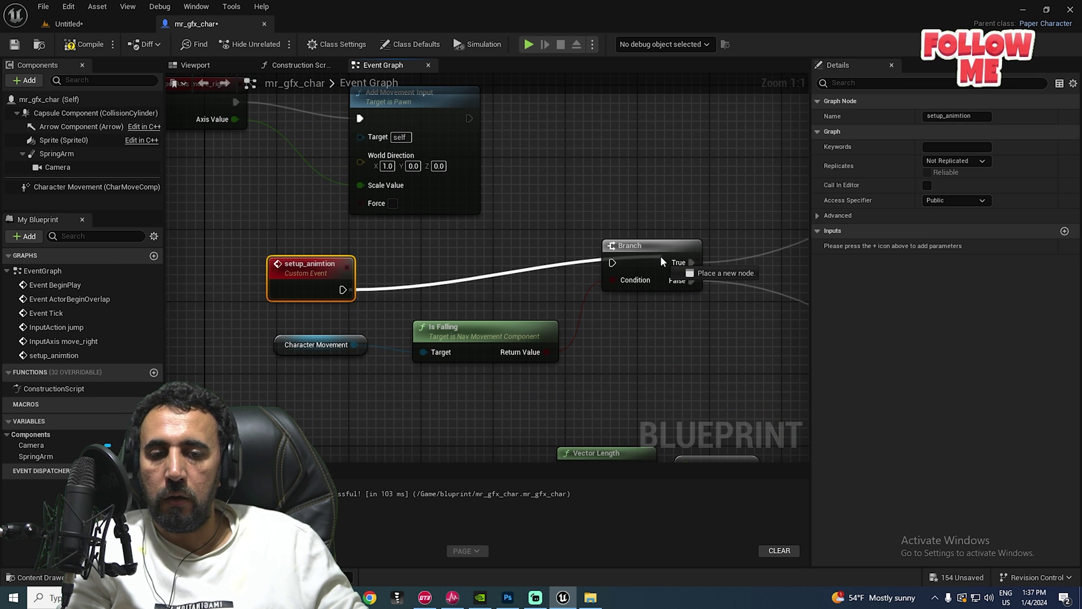
drag(614, 266, 614, 267)
scroll(626, 358, down, 3)
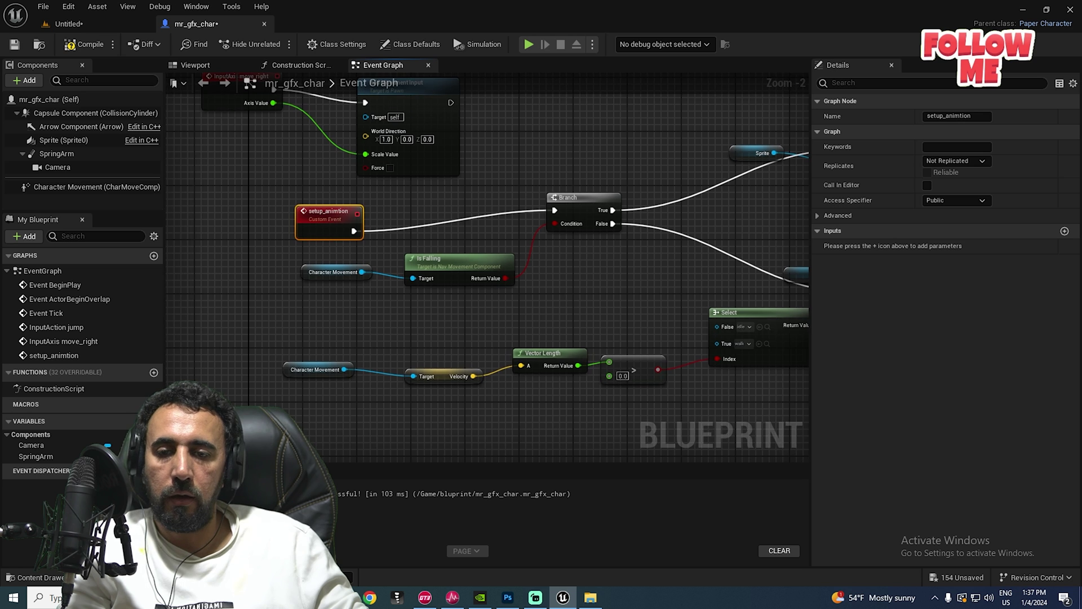
scroll(560, 372, down, 2)
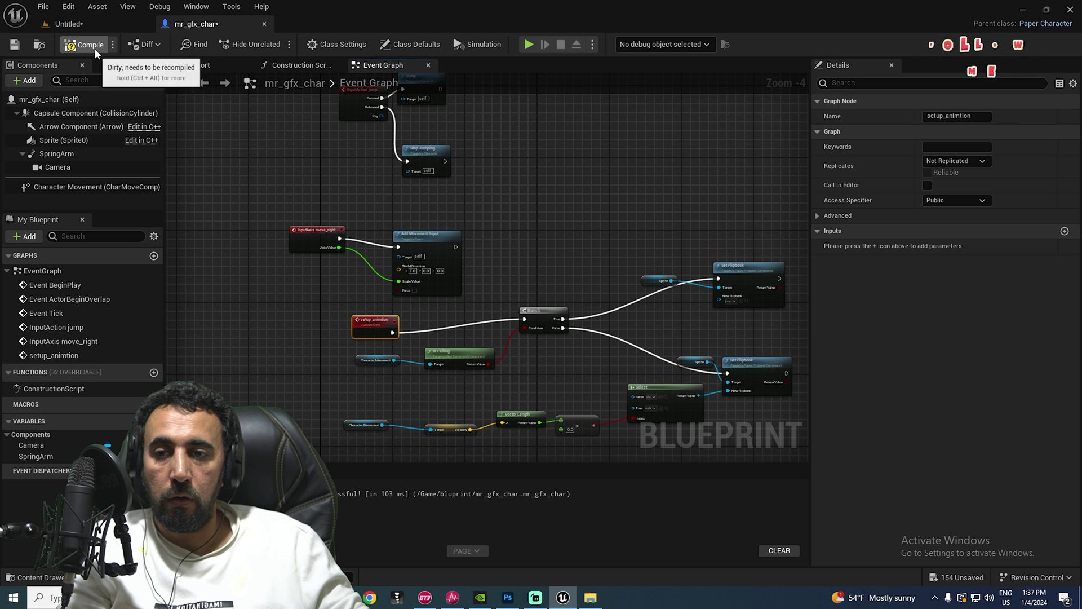
- Play the level and test the character's walk to the right and its jump
click(83, 23)
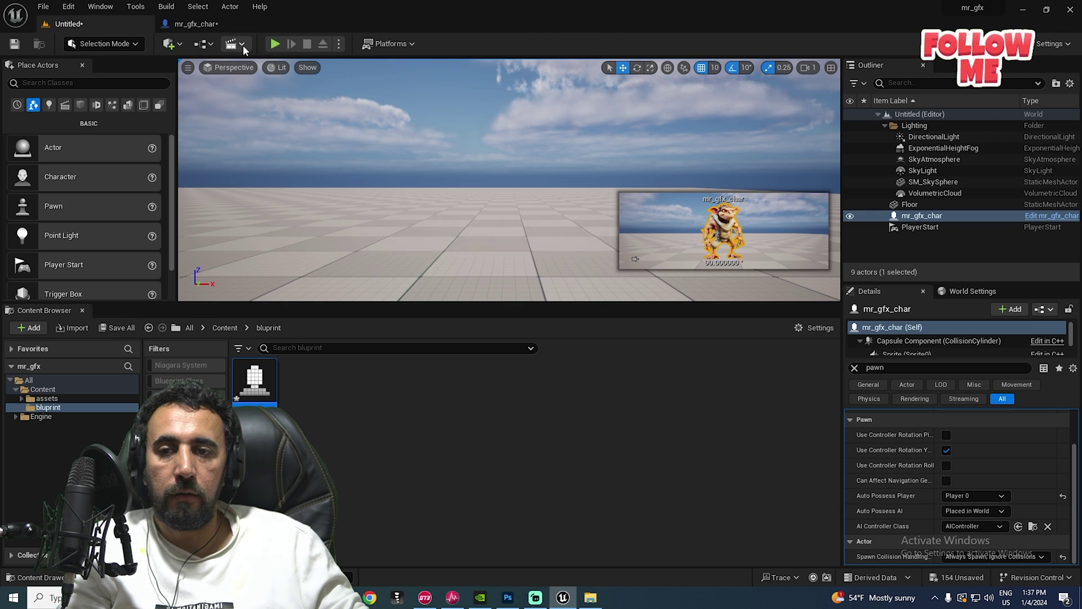
click(274, 44)
key(d)
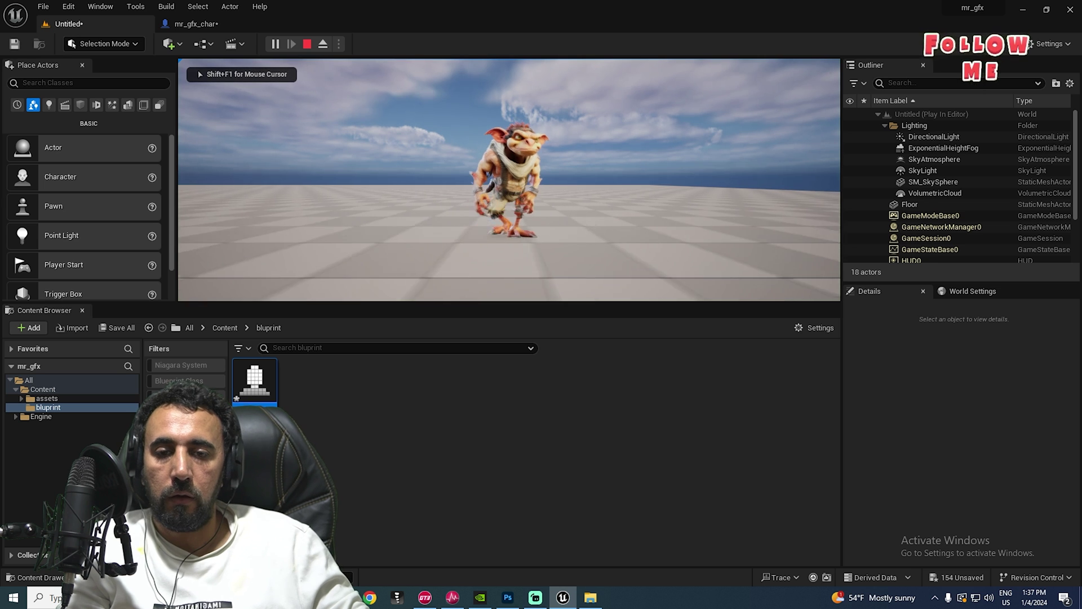
key(d)
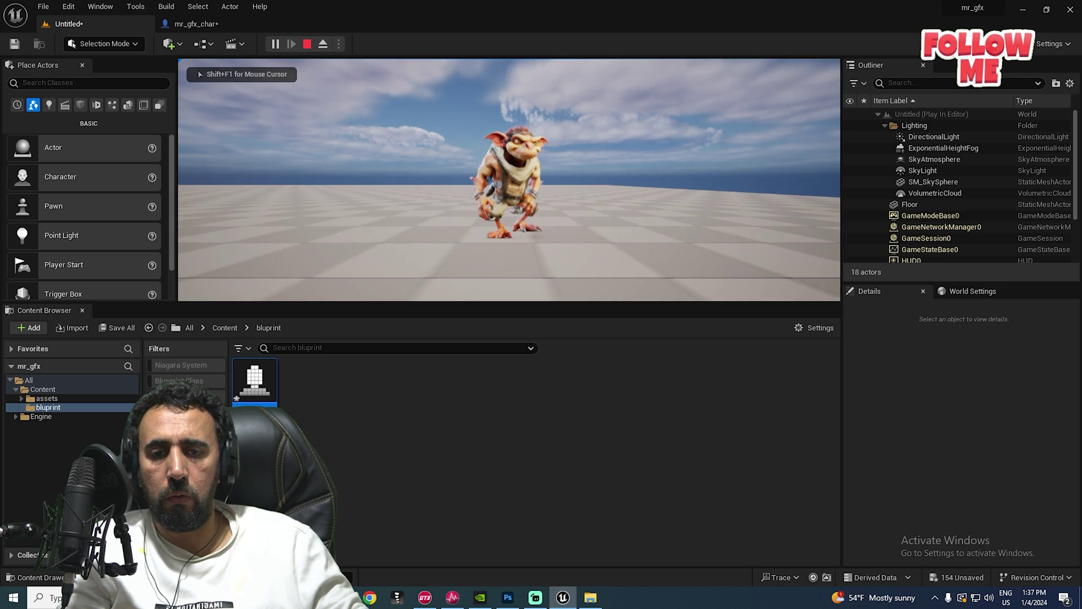
key(space)
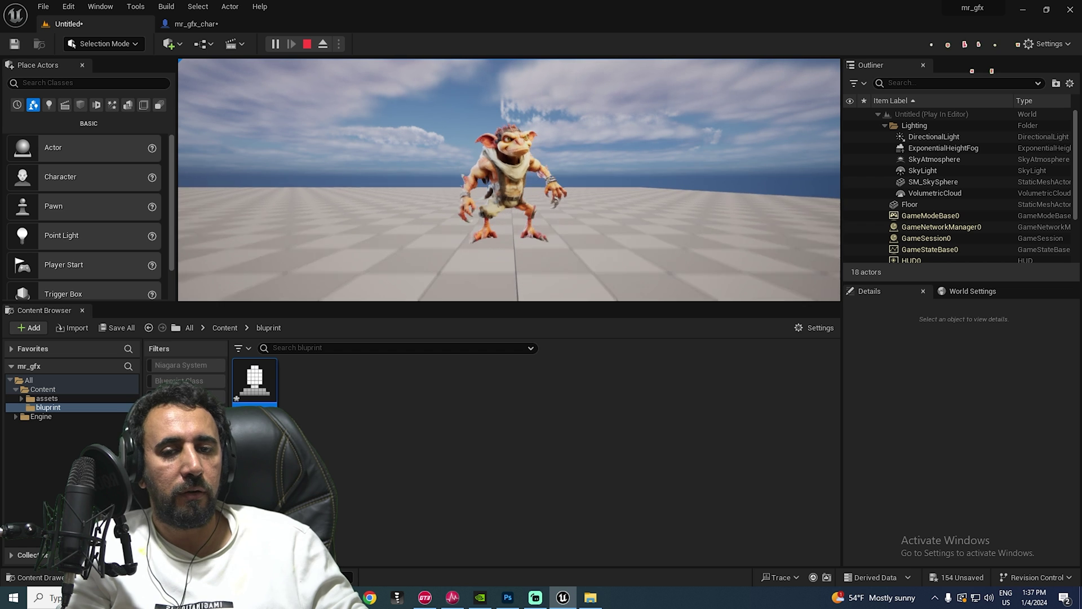
- Enlarge the level viewport while the game is running and test the character's walk to the right again
key(shift+F1)
drag(676, 303, 676, 467)
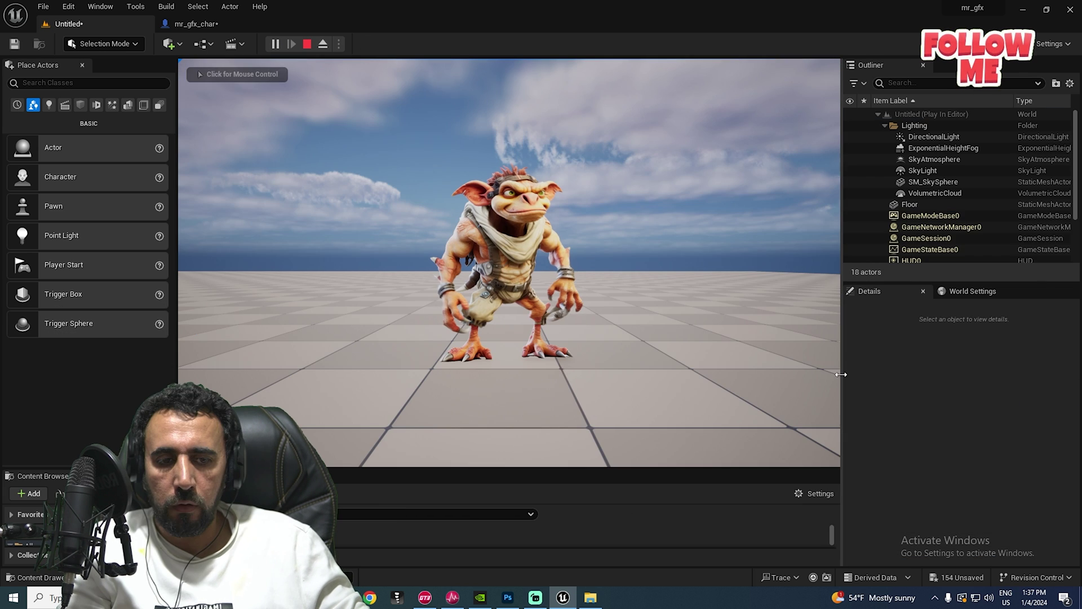
drag(842, 374, 1004, 389)
drag(764, 469, 764, 390)
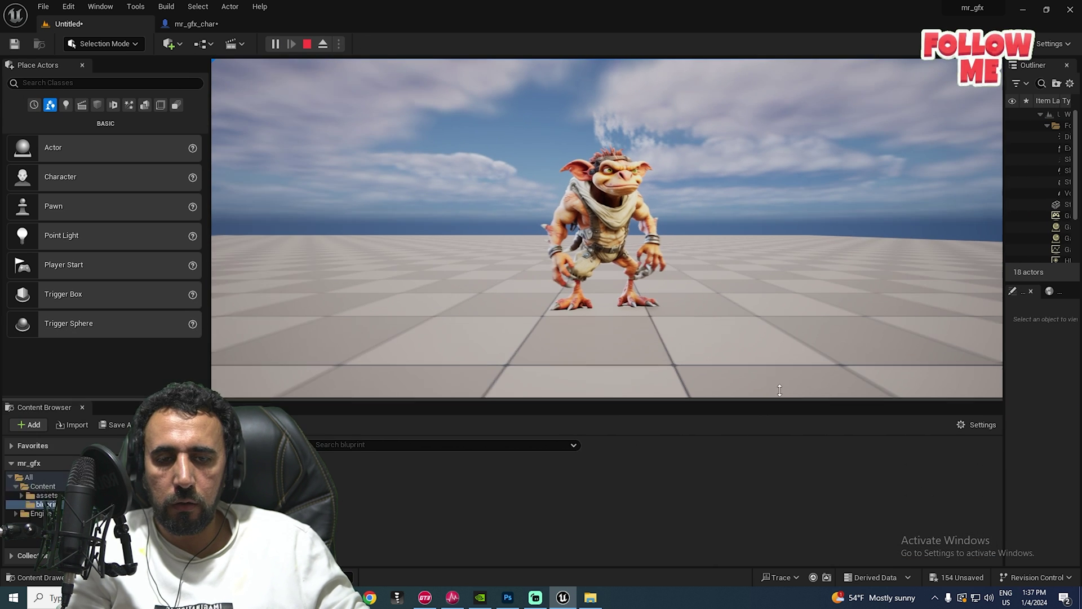
key(d)
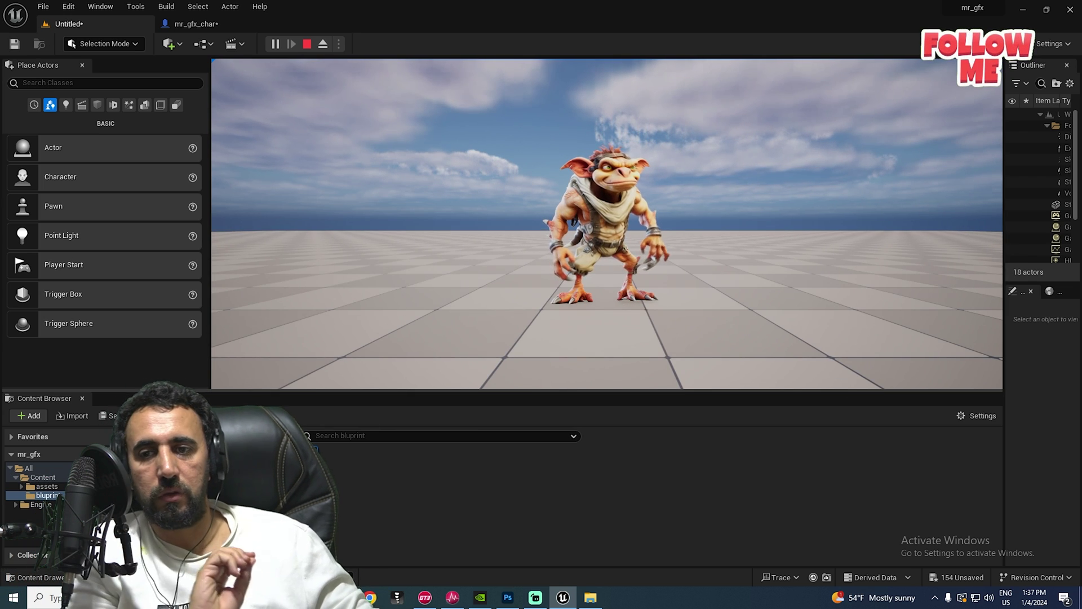
- End the play session and rotate mr_gfx_char in the level viewport with the Rotate tool
key(Escape)
right_drag(640, 143, 674, 184)
key(f)
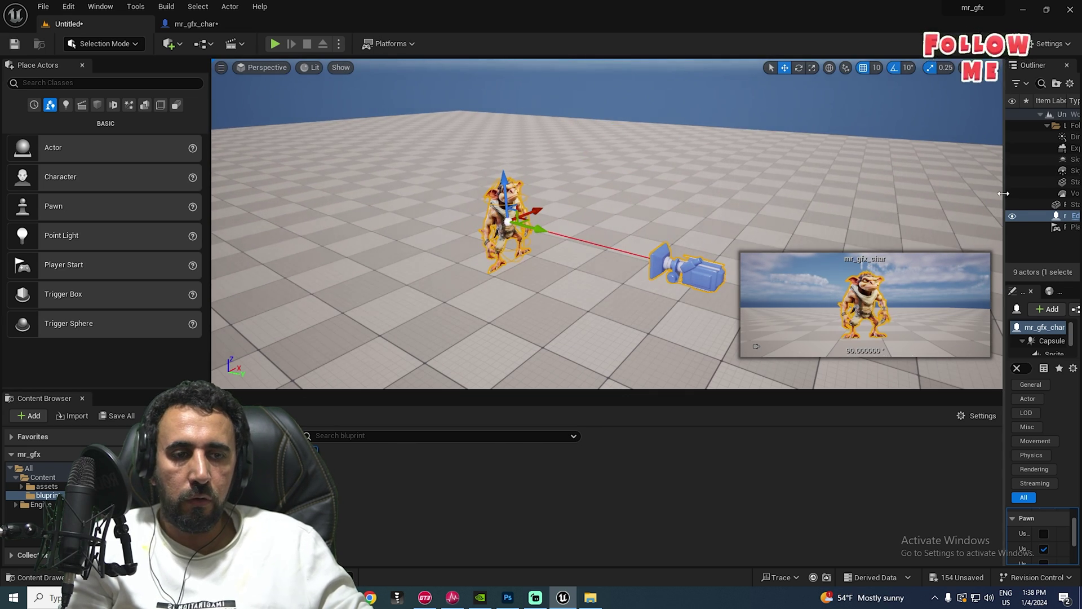
drag(1000, 191, 688, 191)
key(f)
right_drag(428, 180, 405, 194)
key(e)
drag(434, 156, 280, 169)
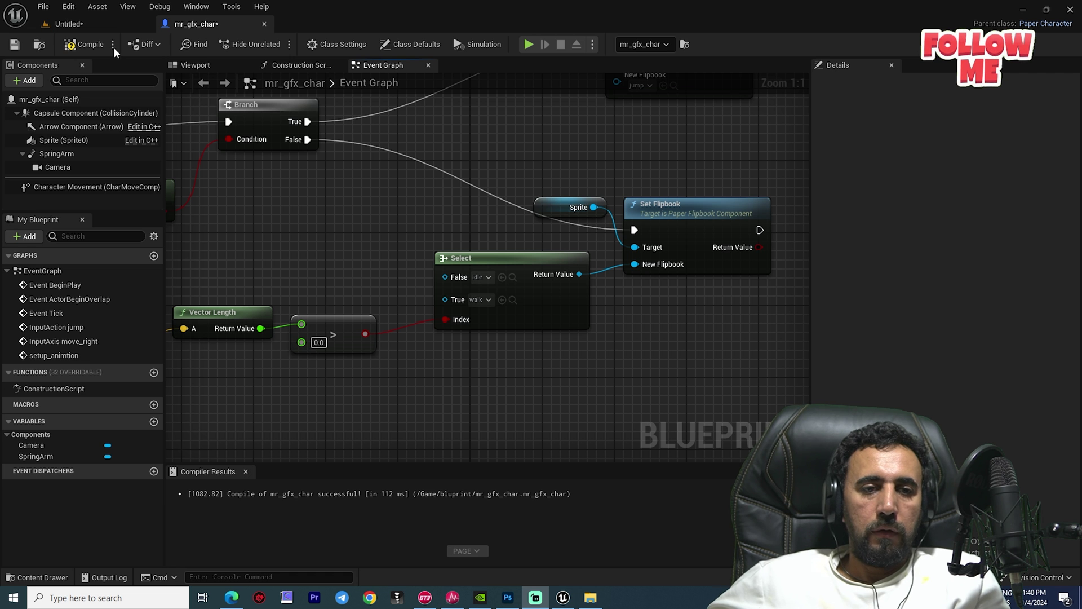
- Compile the mr_gfx_char blueprint and add a custom event named setup_rotation below the velocity comparison chain in the Event Graph
click(79, 45)
scroll(566, 266, down, 4)
right_drag(566, 266, 667, 188)
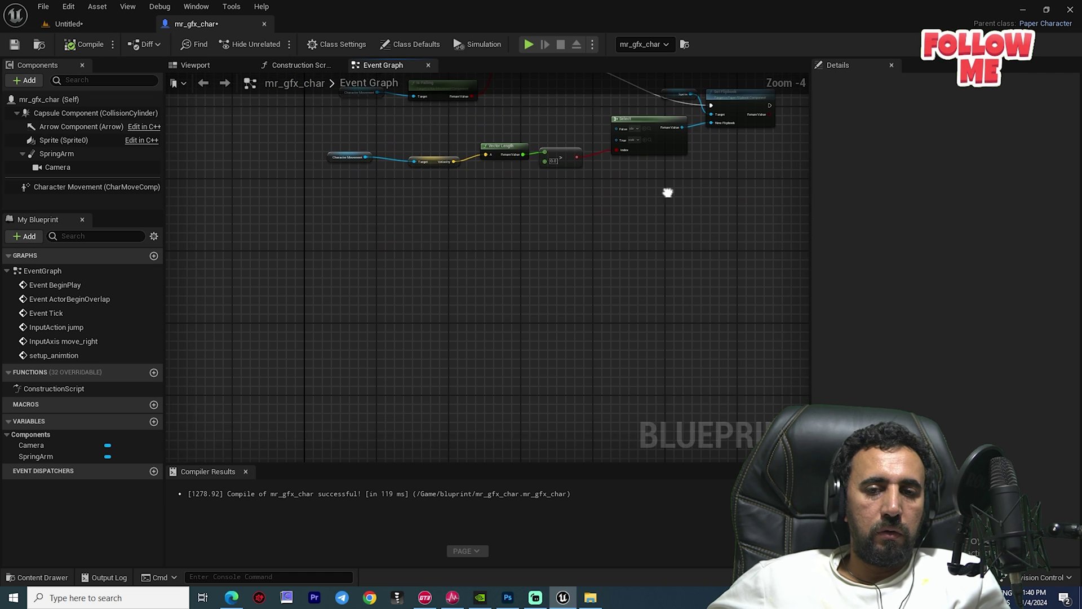
scroll(426, 218, up, 1)
scroll(472, 242, up, 1)
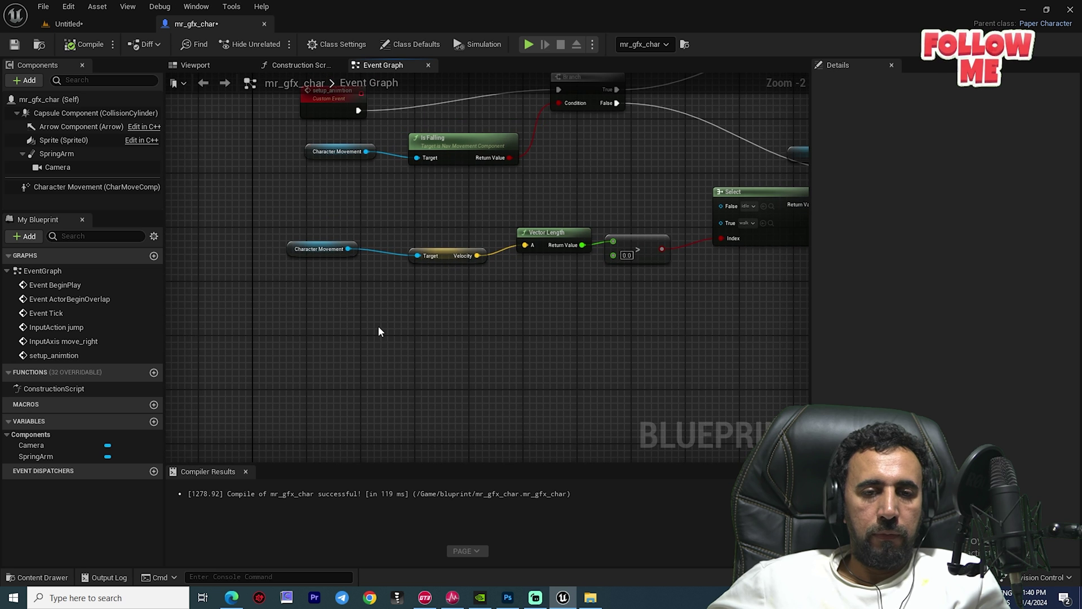
right_click(378, 326)
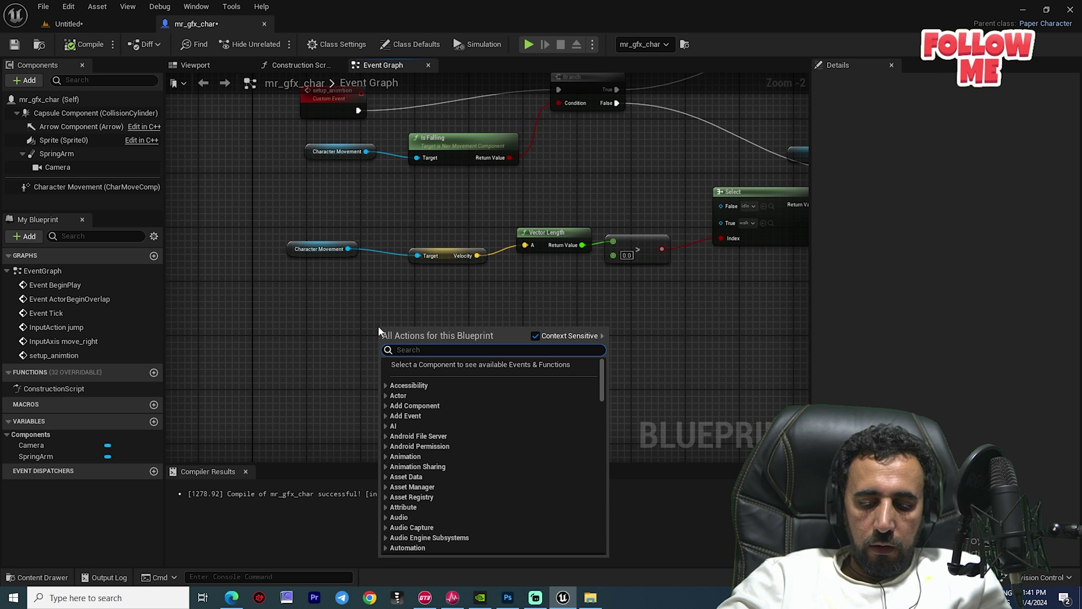
text(custome)
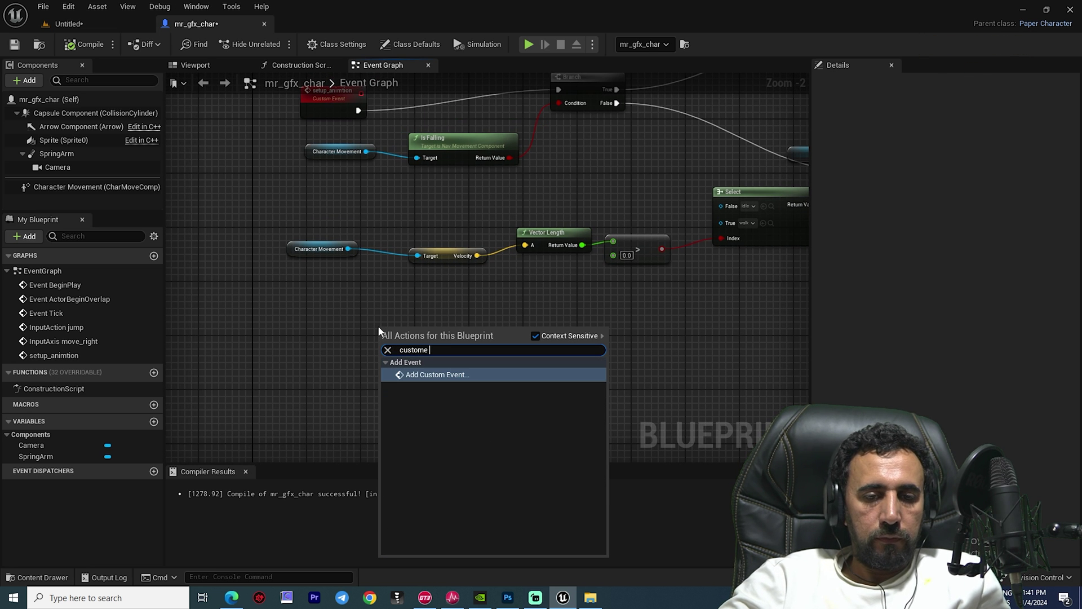
text( event)
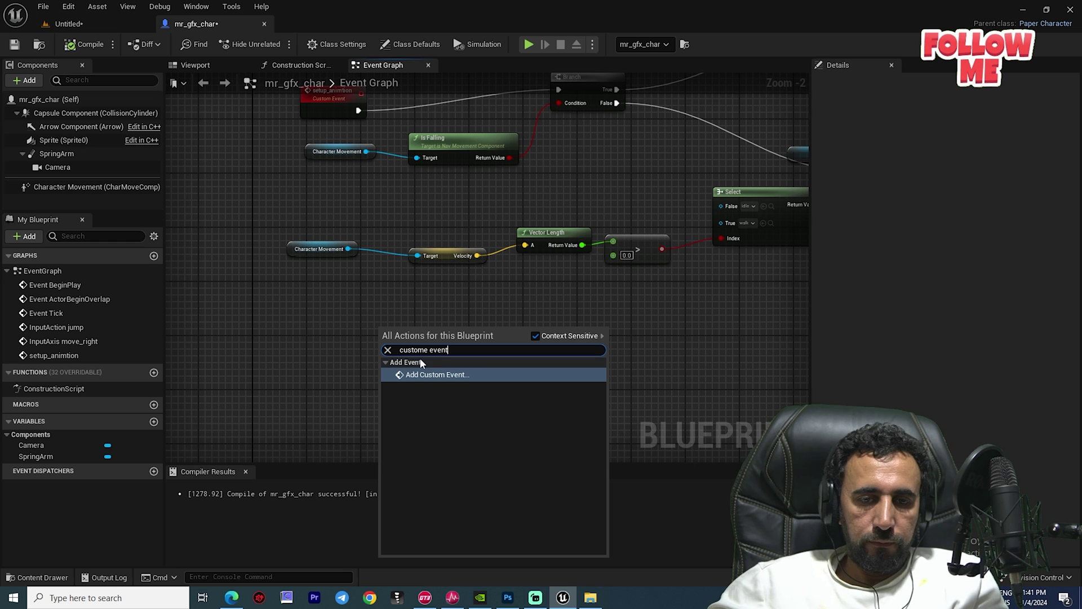
click(424, 374)
text(setu)
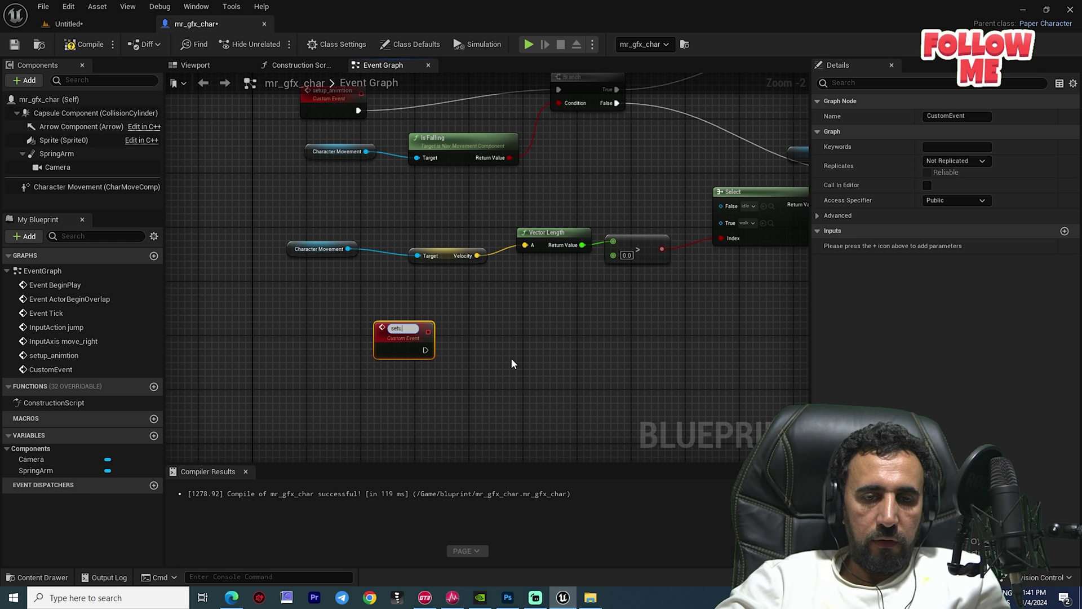
text(p)
key(BackSpace)
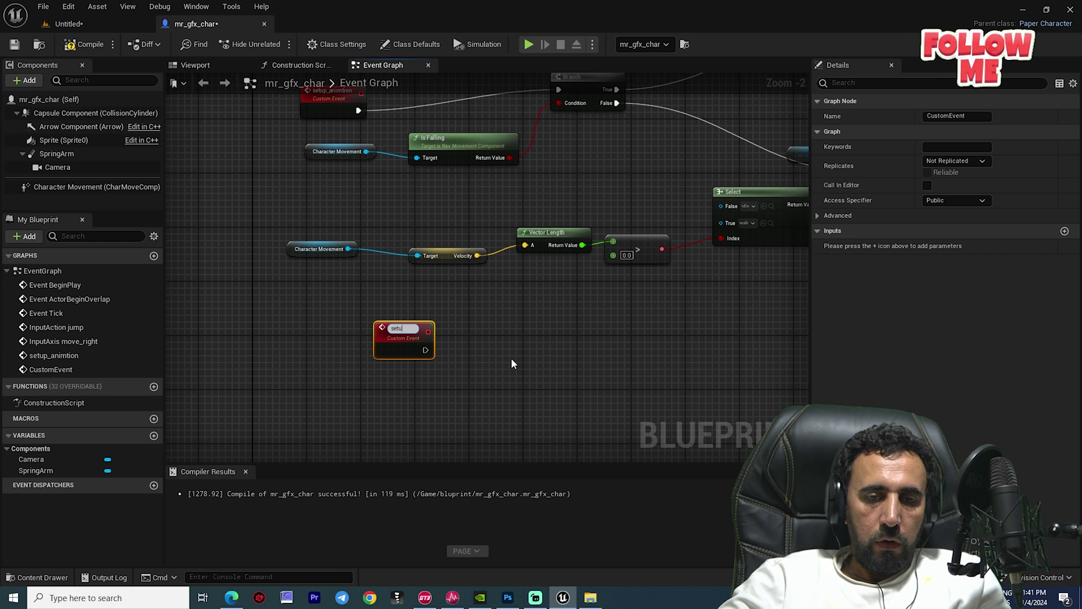
text(rotation)
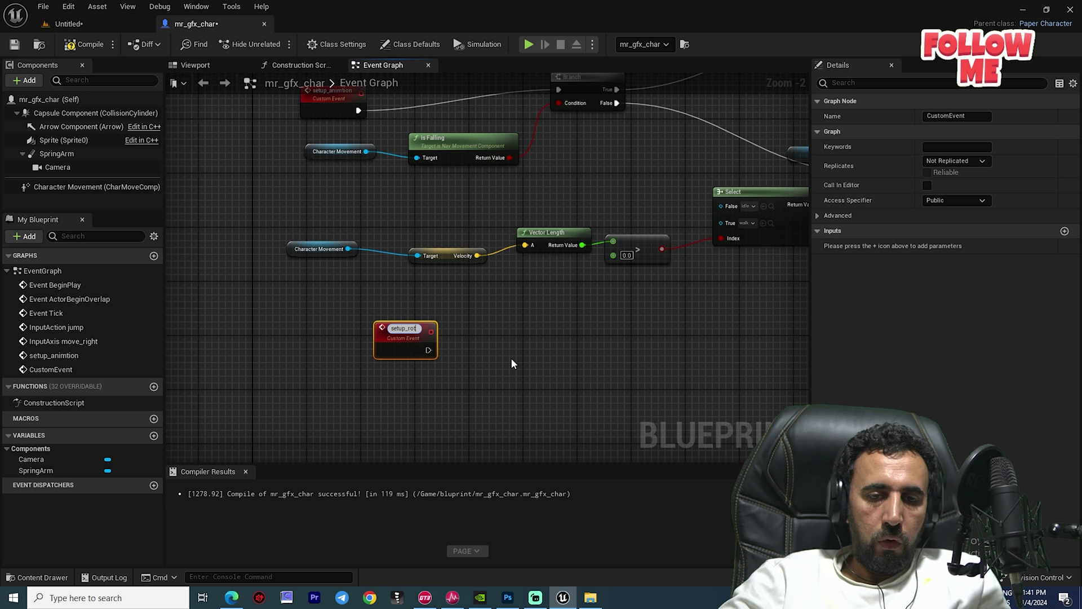
key(Return)
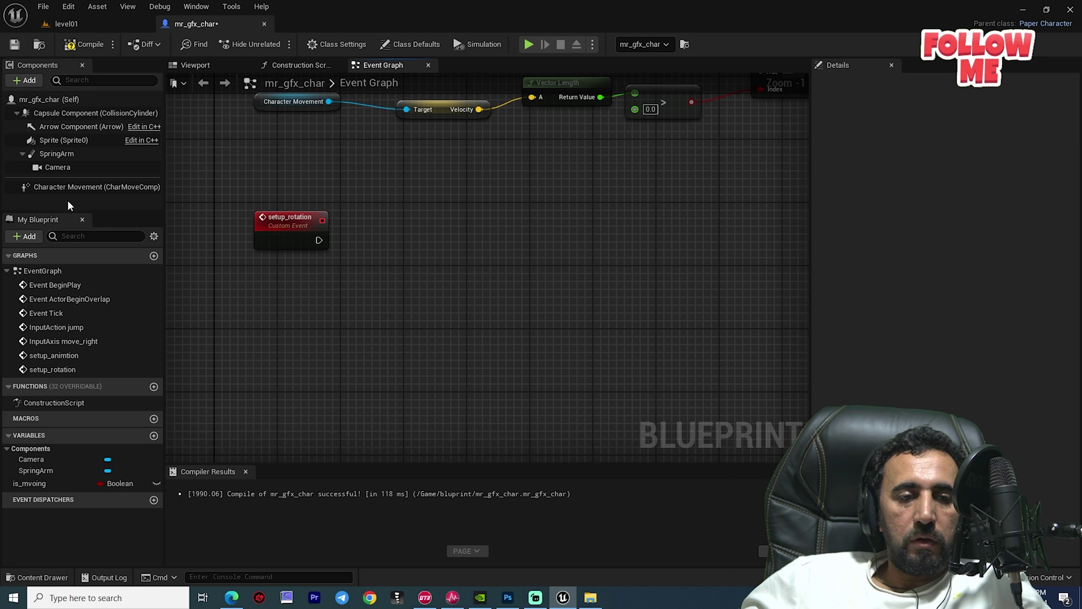
- Add a Character Movement reference below setup_rotation and get its Velocity
drag(73, 186, 248, 341)
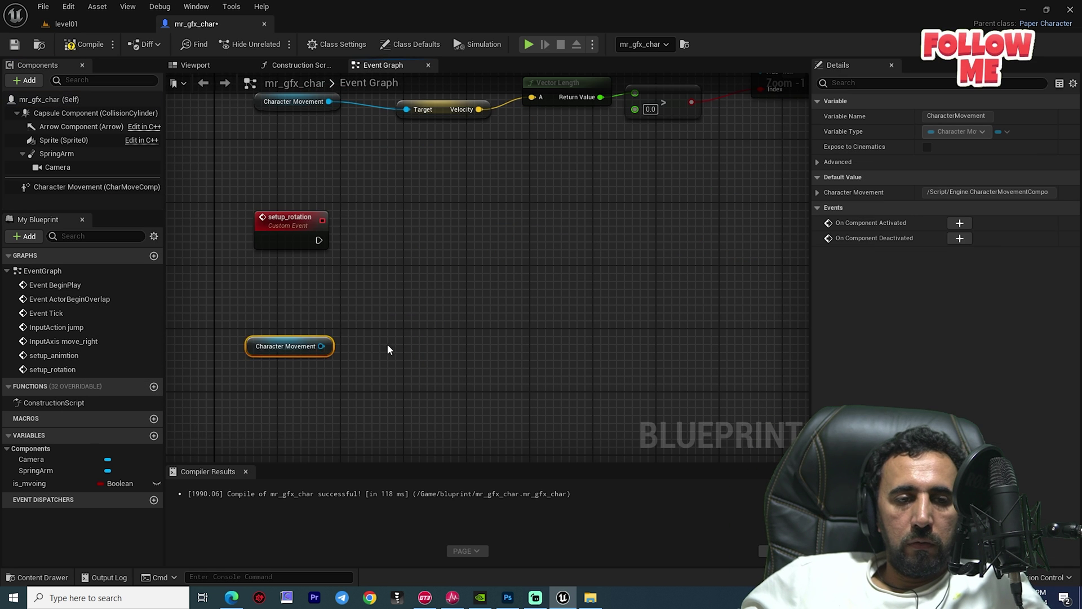
right_drag(338, 362, 459, 334)
scroll(454, 327, up, 1)
drag(495, 286, 505, 279)
text(s)
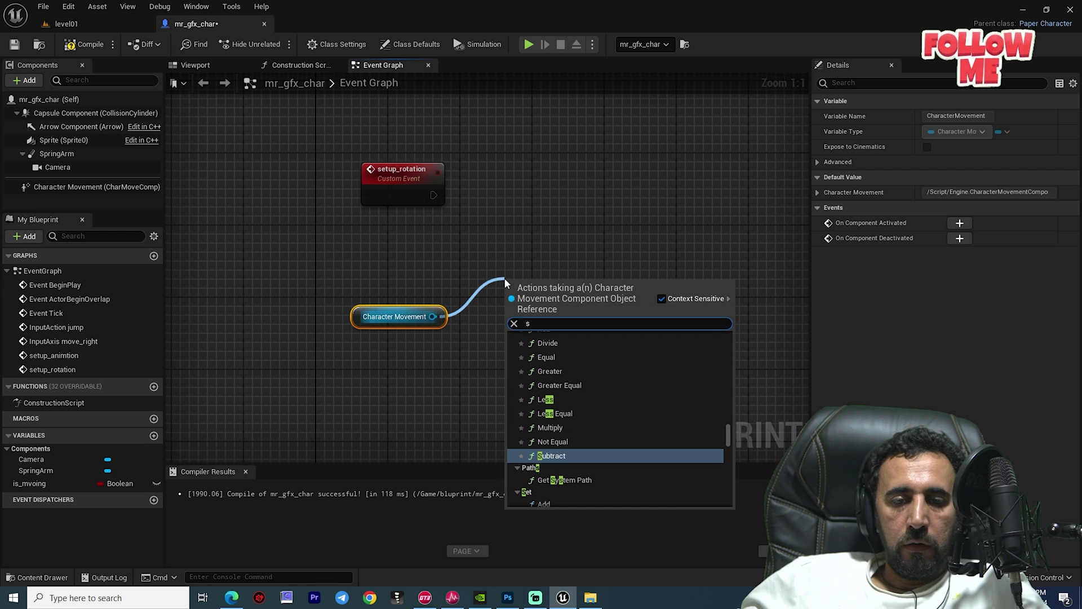
key(BackSpace)
text(get)
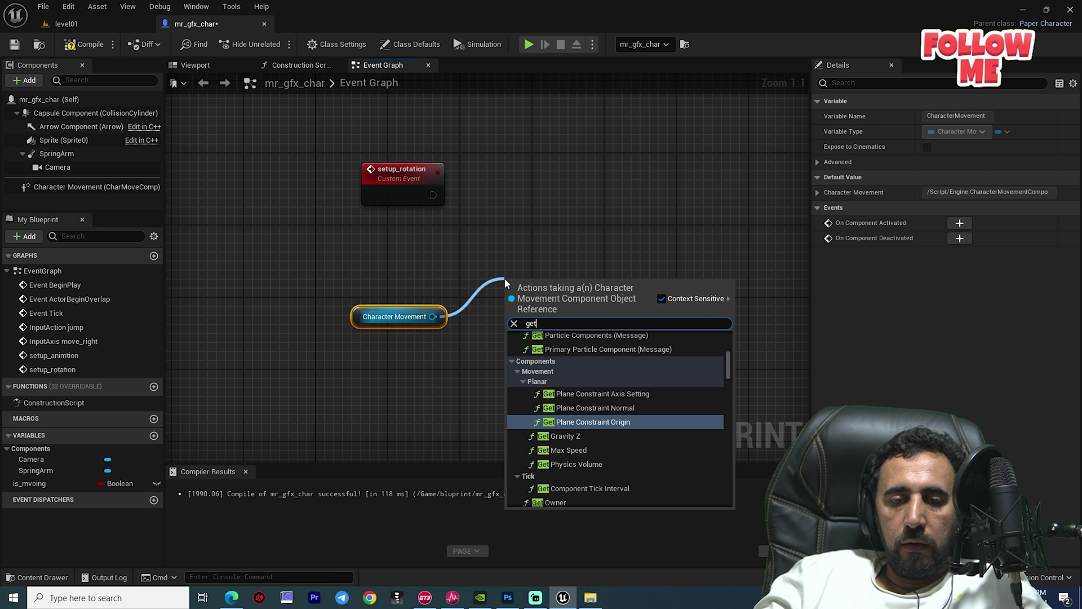
text( vel)
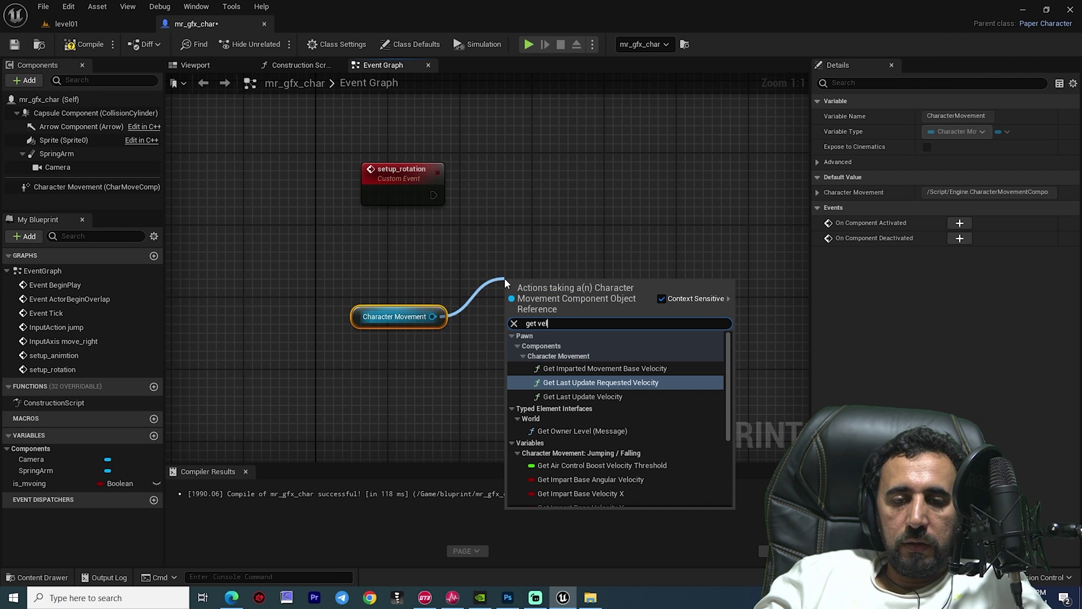
text(oci)
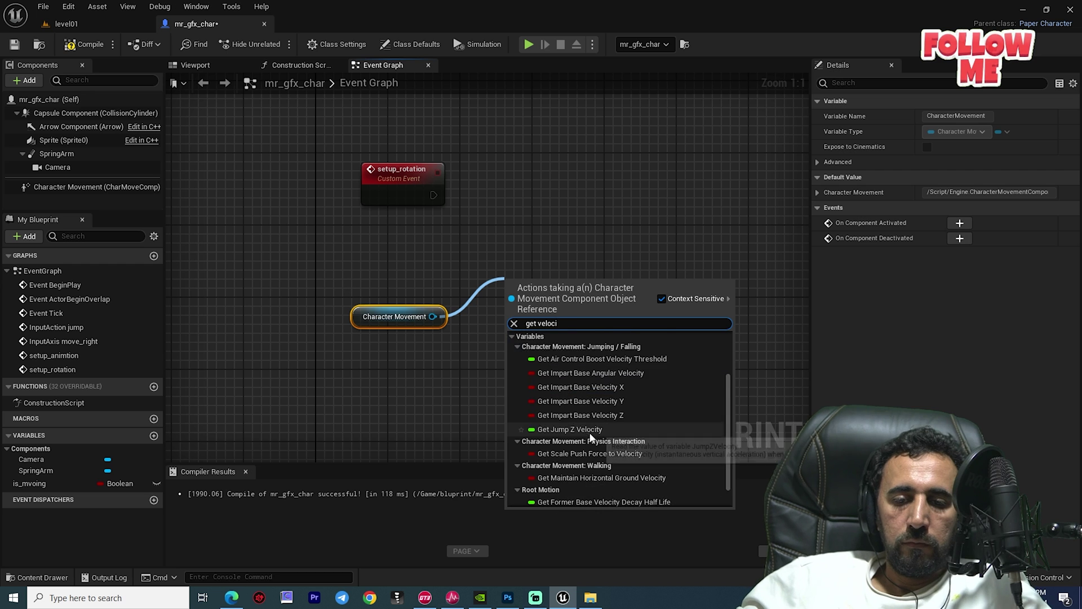
click(565, 502)
- Split the new Velocity output into X, Y and Z pins and reposition the node beside Character Movement
right_click(591, 281)
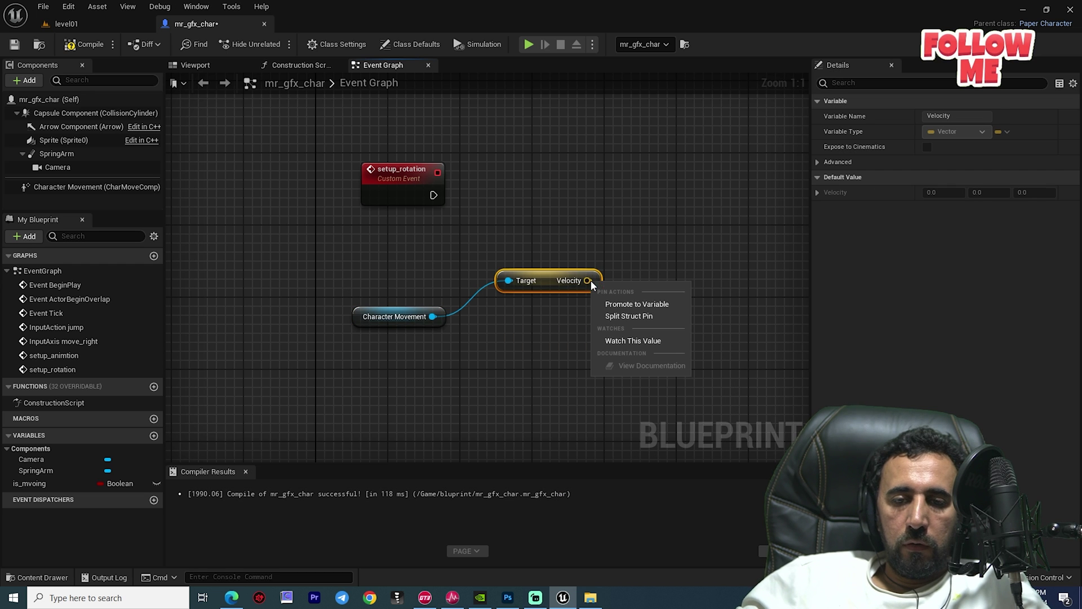
click(663, 316)
right_drag(726, 336, 663, 386)
drag(482, 327, 526, 336)
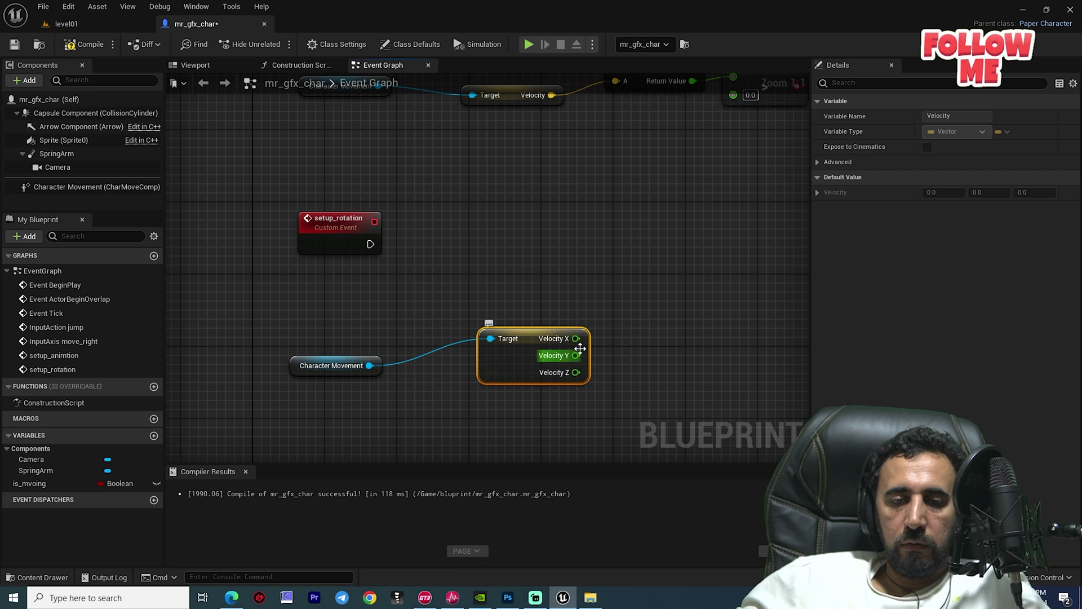
- Add a Compare Float node fed by Velocity X and connect the setup_rotation event to its Exec input
drag(619, 321, 626, 308)
text(com)
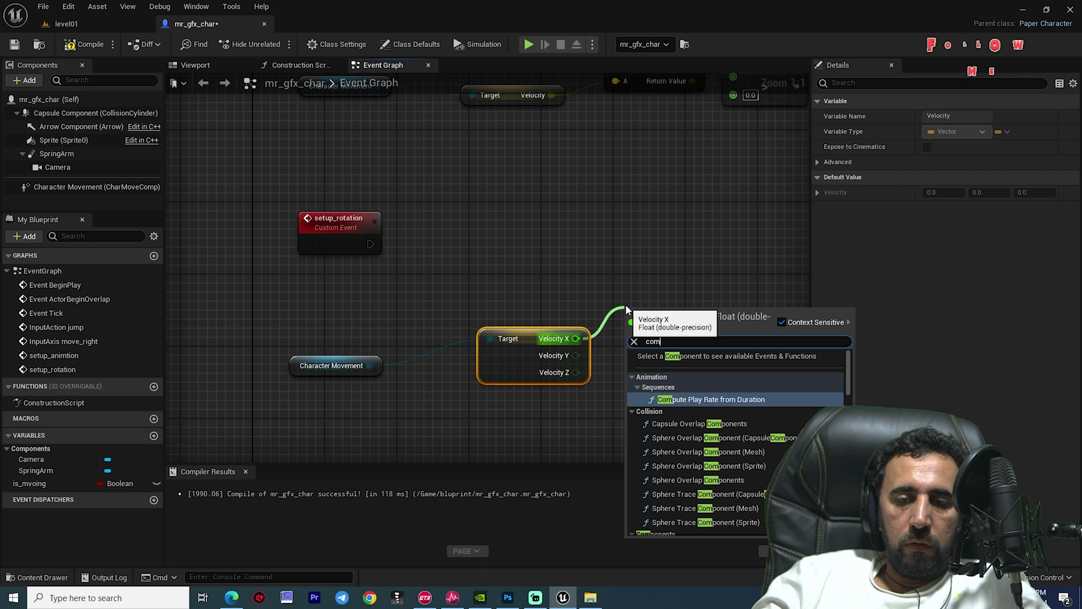
text(par)
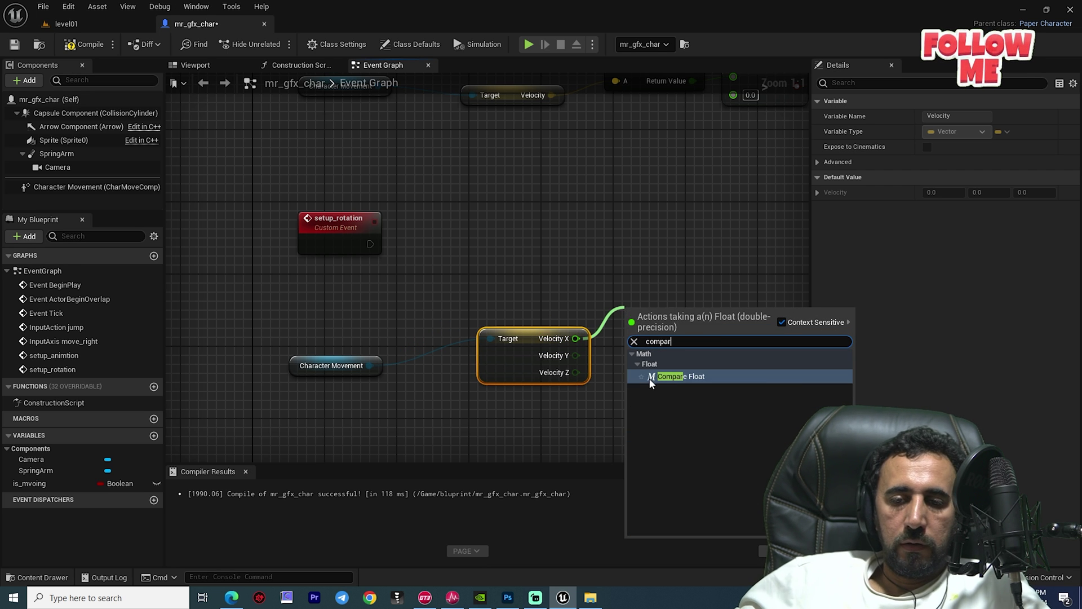
click(681, 376)
drag(672, 323, 670, 295)
drag(370, 244, 644, 305)
click(349, 240)
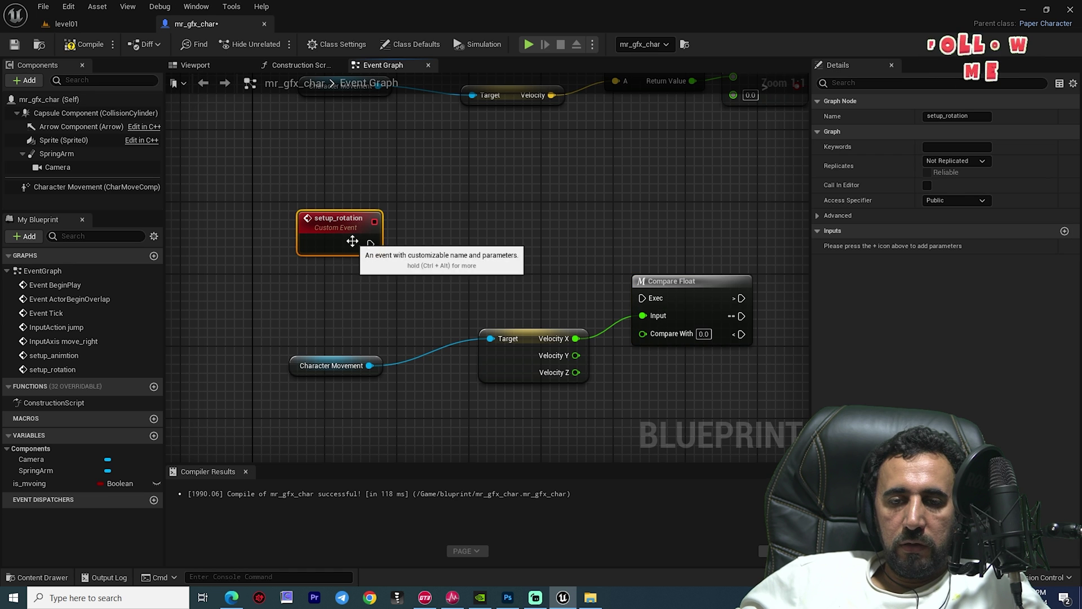
drag(370, 243, 651, 309)
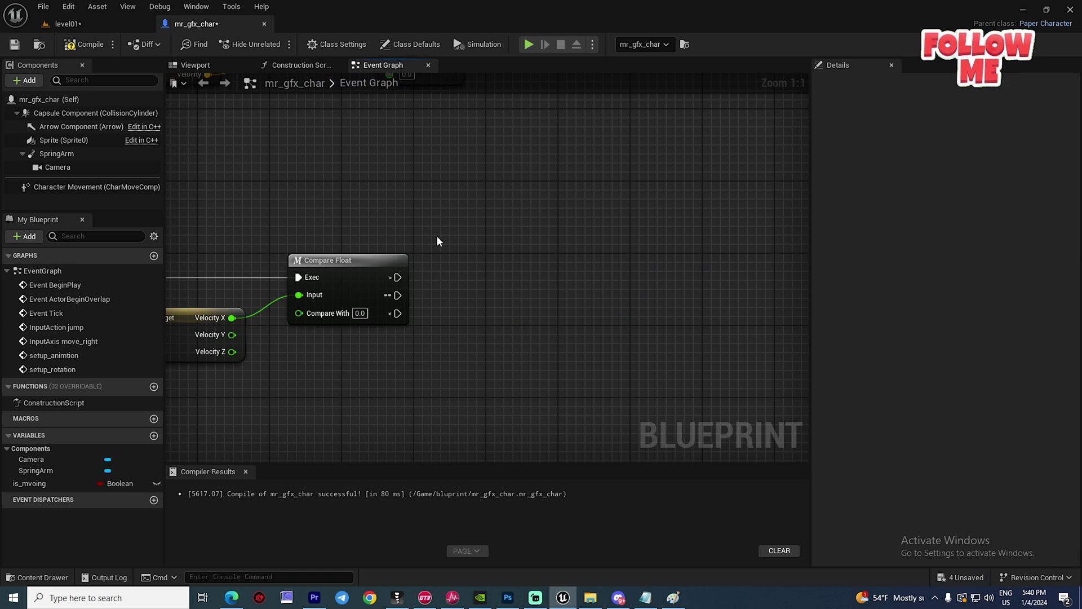
- Add Get Controller beside Compare Float, feeding a Set Control Rotation node whose New Rotation is split into Roll, Pitch and Yaw
right_click(437, 205)
text(get contro)
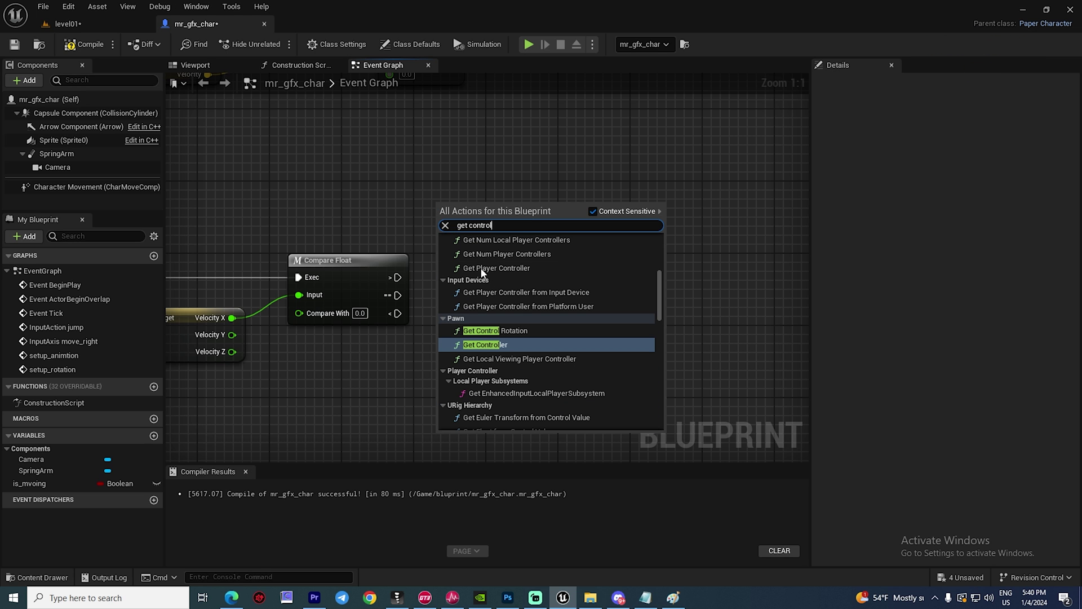
text(l)
click(494, 344)
drag(557, 231, 641, 176)
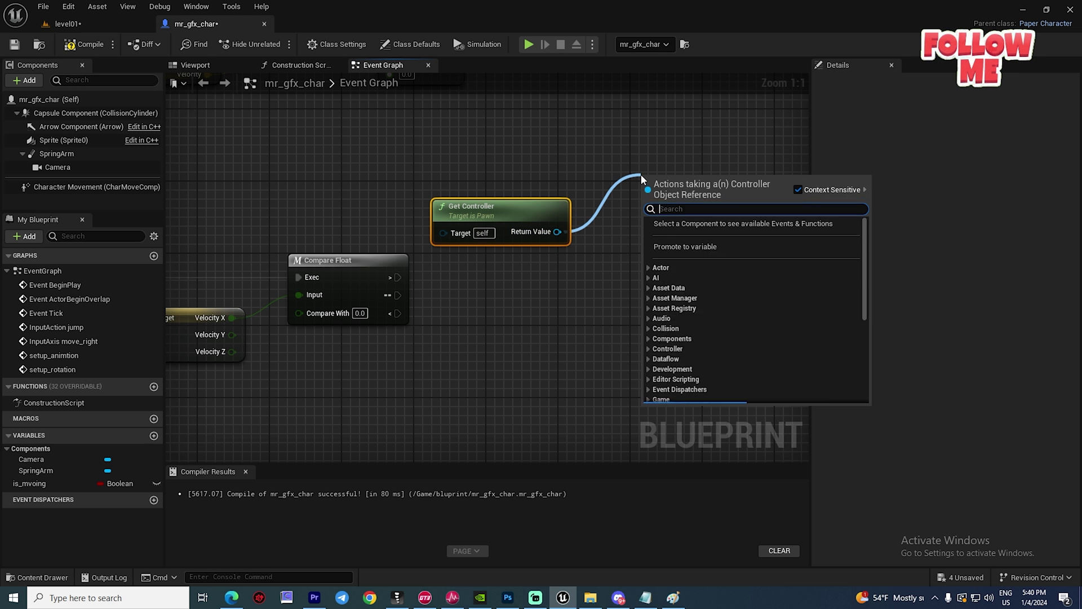
text(set contro)
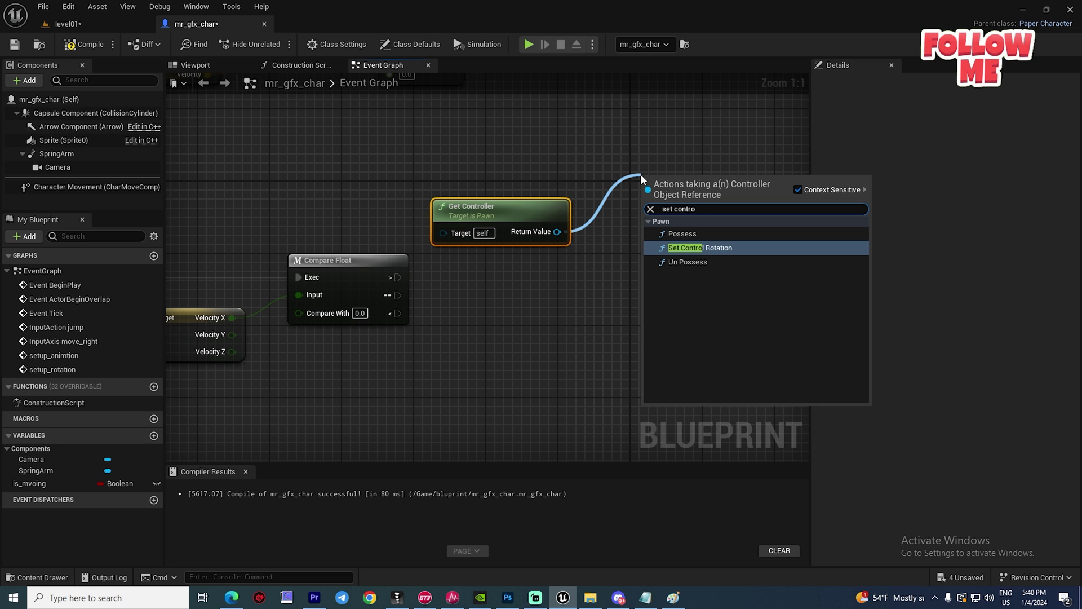
click(697, 248)
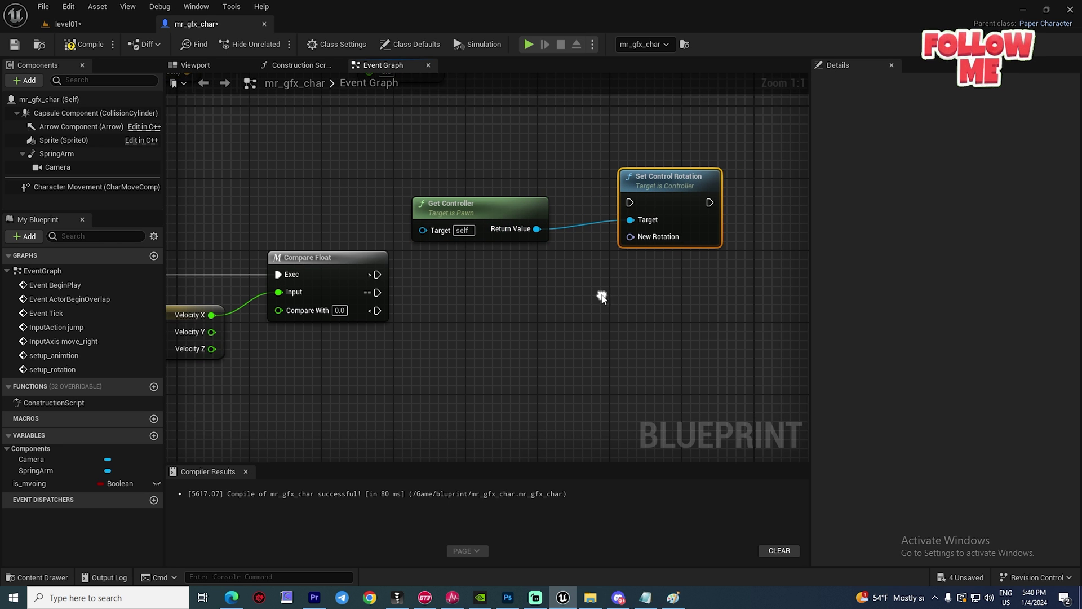
right_click(638, 244)
click(676, 275)
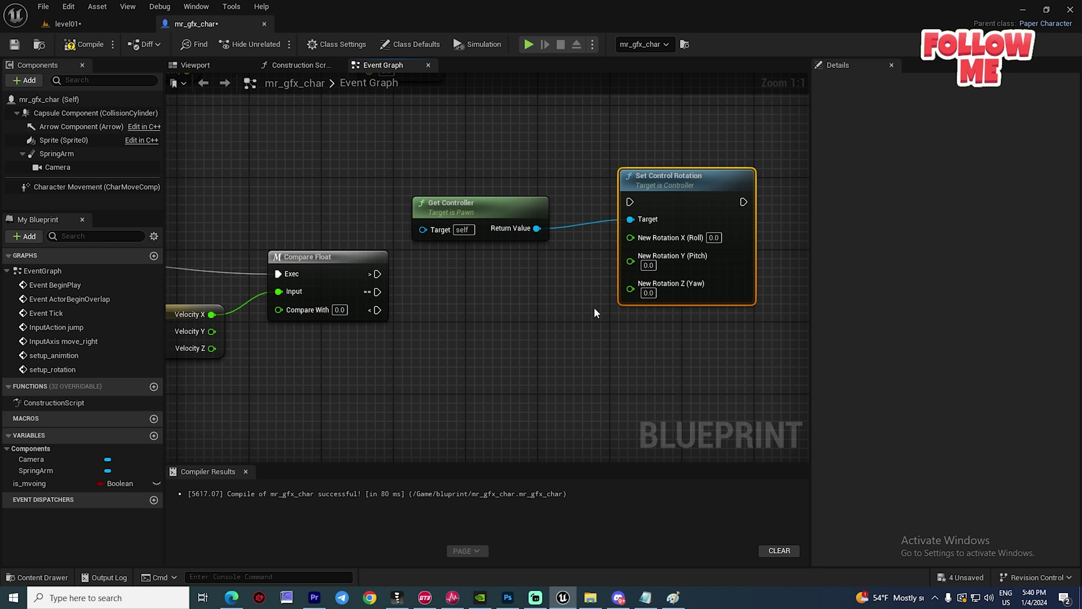
- Duplicate the connected Get Controller and Set Control Rotation nodes below the originals
drag(482, 196, 482, 195)
key(ctrl+c)
key(ctrl+v)
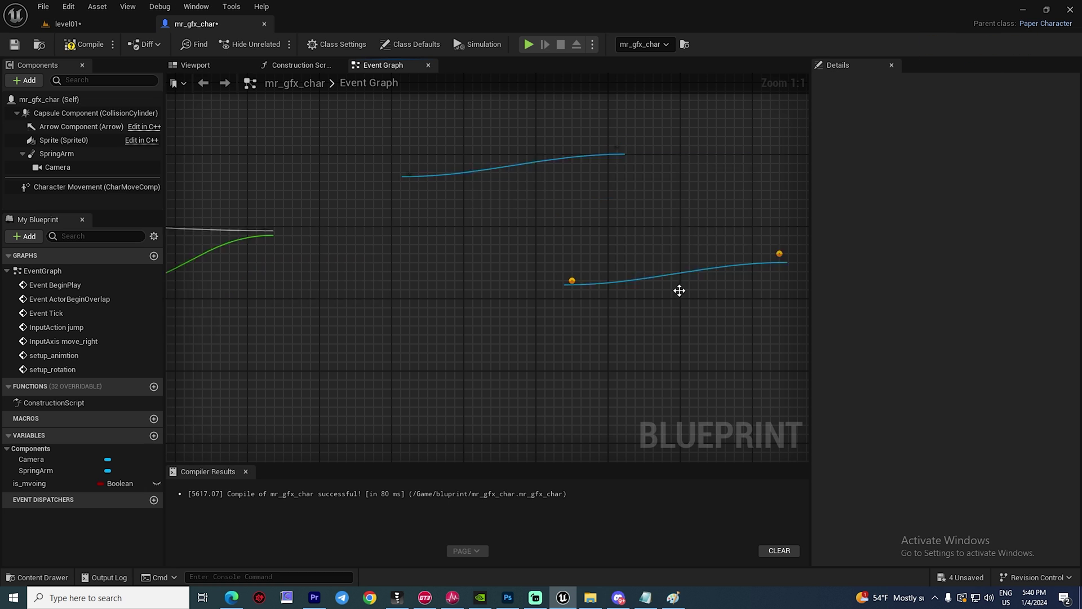
- Place the duplicated controller nodes below the originals and set the lower Set Control Rotation's Yaw to 180
drag(670, 297, 496, 389)
right_drag(752, 346, 708, 303)
click(598, 425)
text(180)
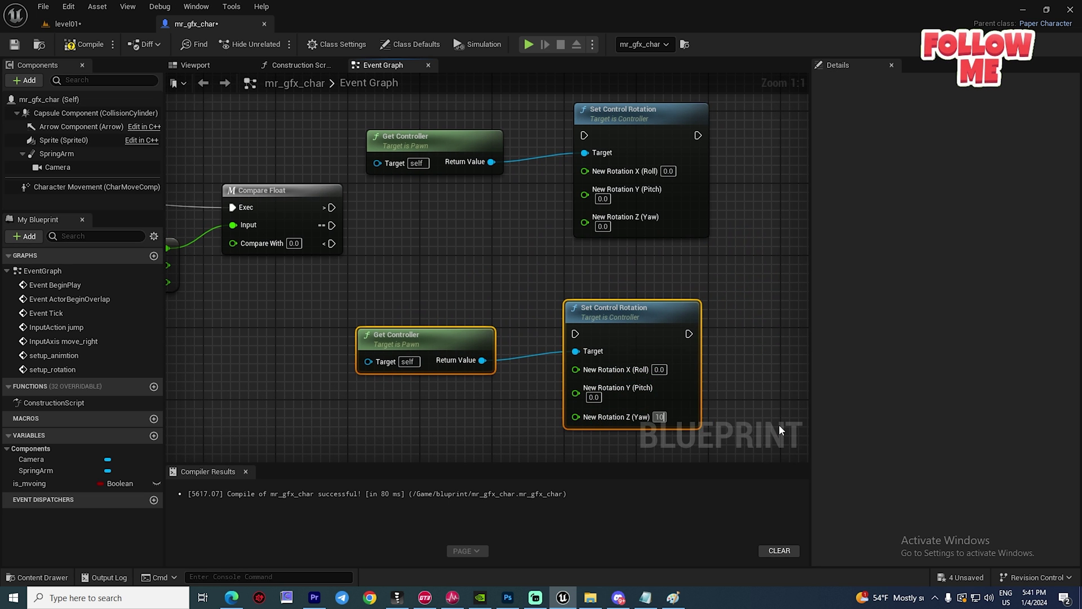
key(Return)
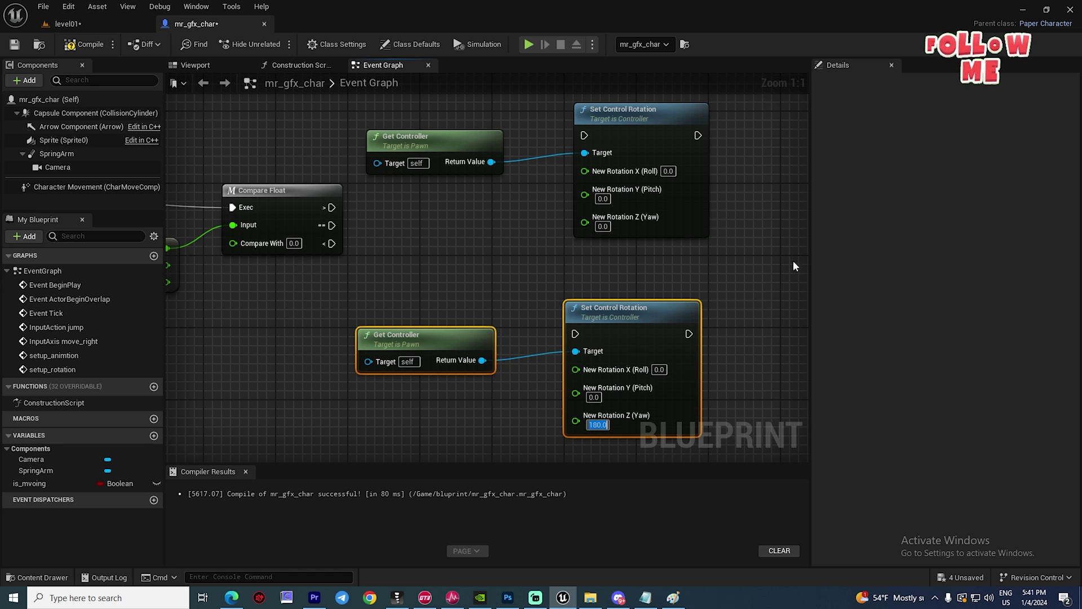
click(727, 304)
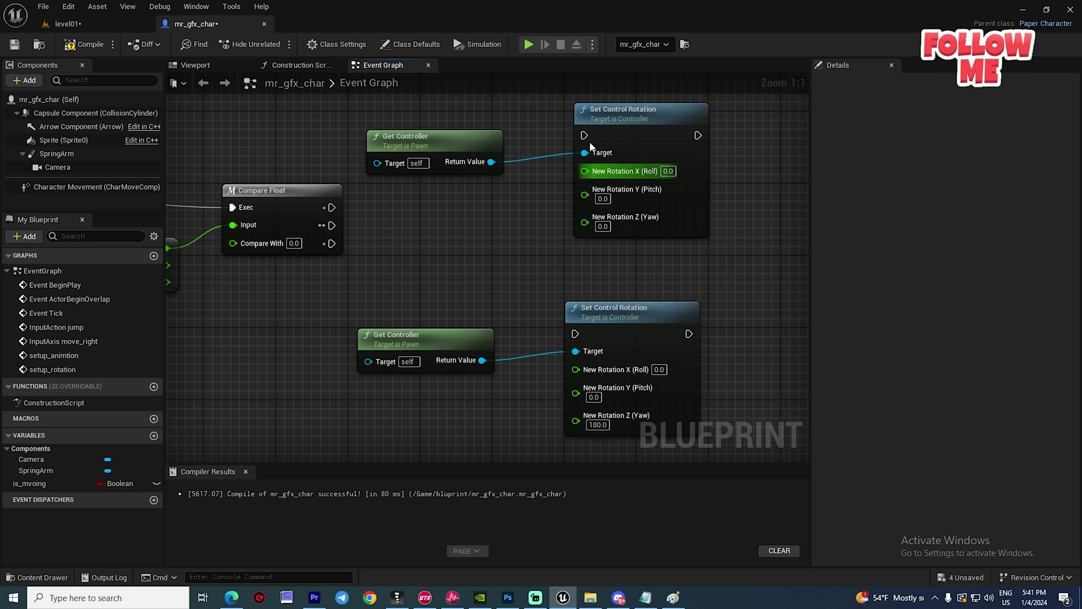
- Connect Compare Float's greater-than output to the upper Set Control Rotation and its less-than output to the lower one
right_drag(607, 131, 647, 138)
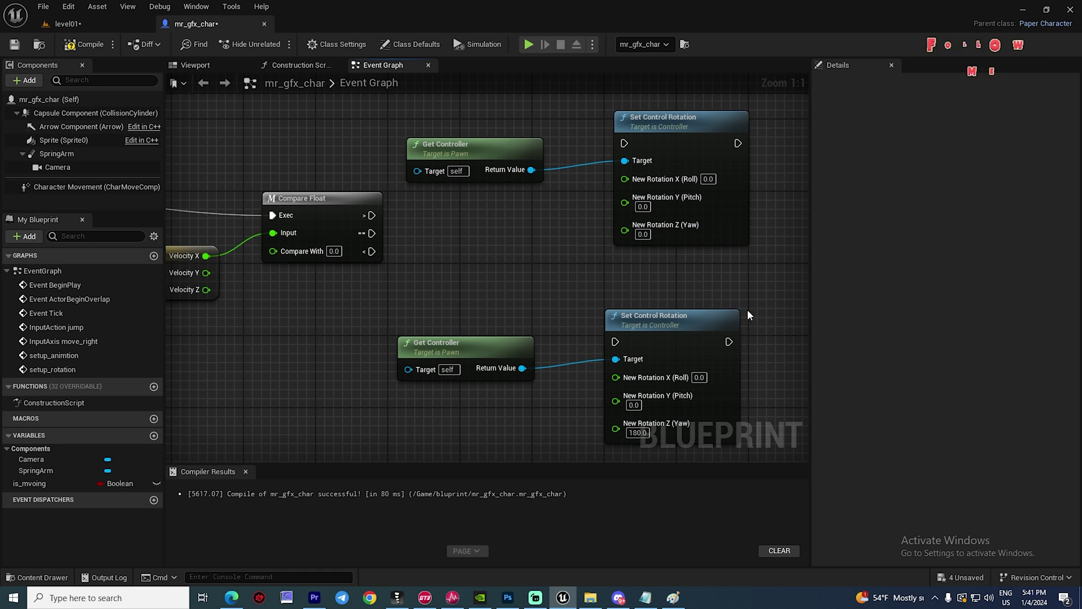
right_drag(749, 315, 707, 287)
right_drag(734, 328, 742, 342)
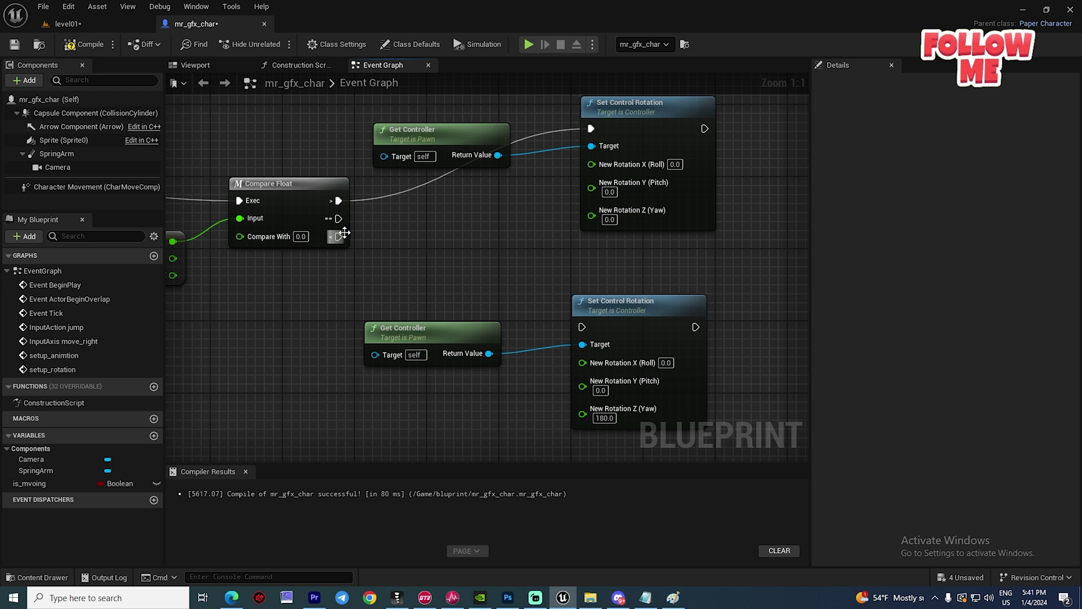
drag(345, 233, 582, 327)
right_drag(515, 264, 530, 293)
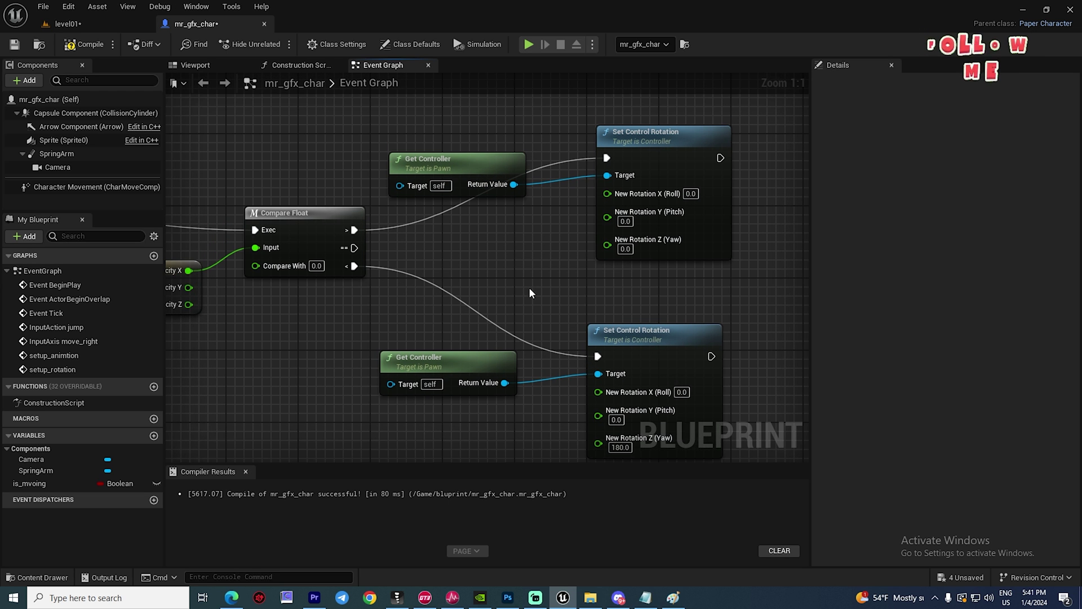
- Add a Branch node from Compare Float's equal output and move the upper Get Controller and Set Control Rotation nodes clear of it
drag(456, 250, 457, 252)
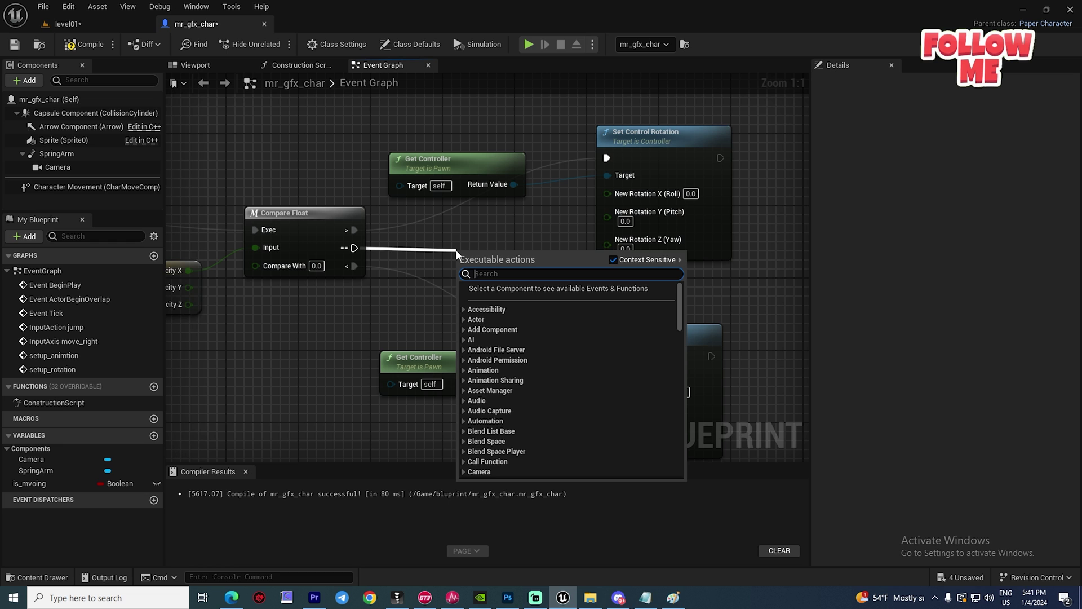
text(branc)
key(Return)
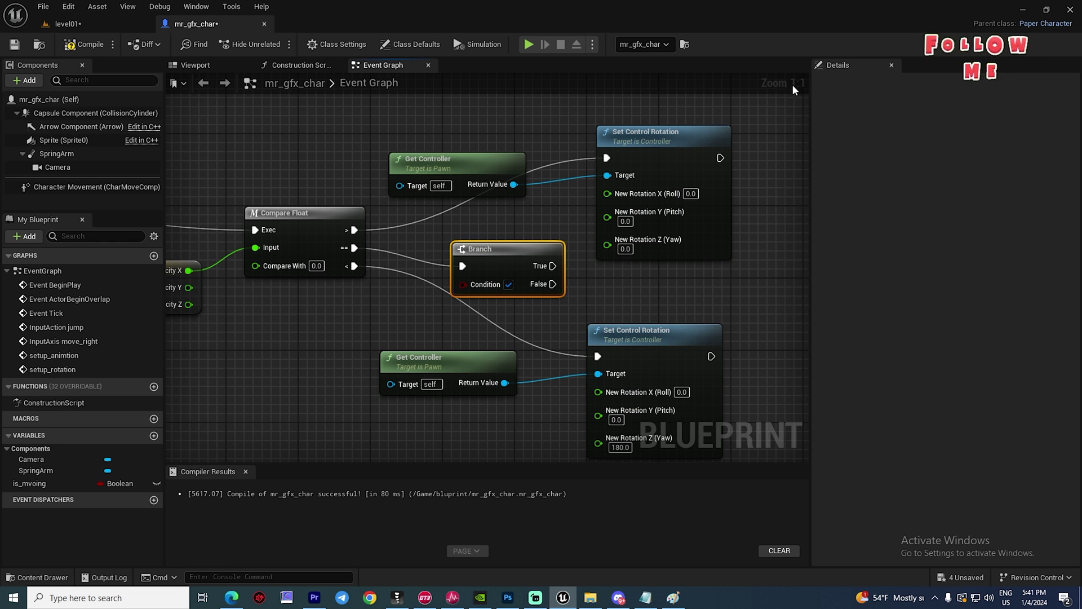
drag(637, 105, 526, 137)
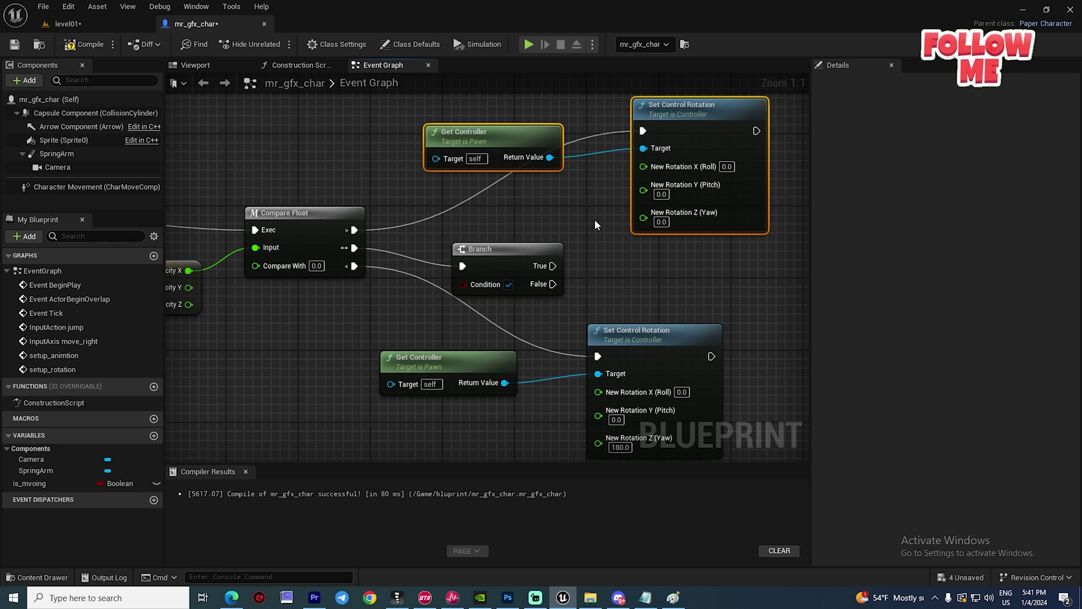
click(595, 223)
- Connect Branch True to the upper Set Control Rotation and False to the lower one, and space out the controller nodes
drag(553, 266, 643, 132)
drag(553, 266, 604, 312)
click(588, 299)
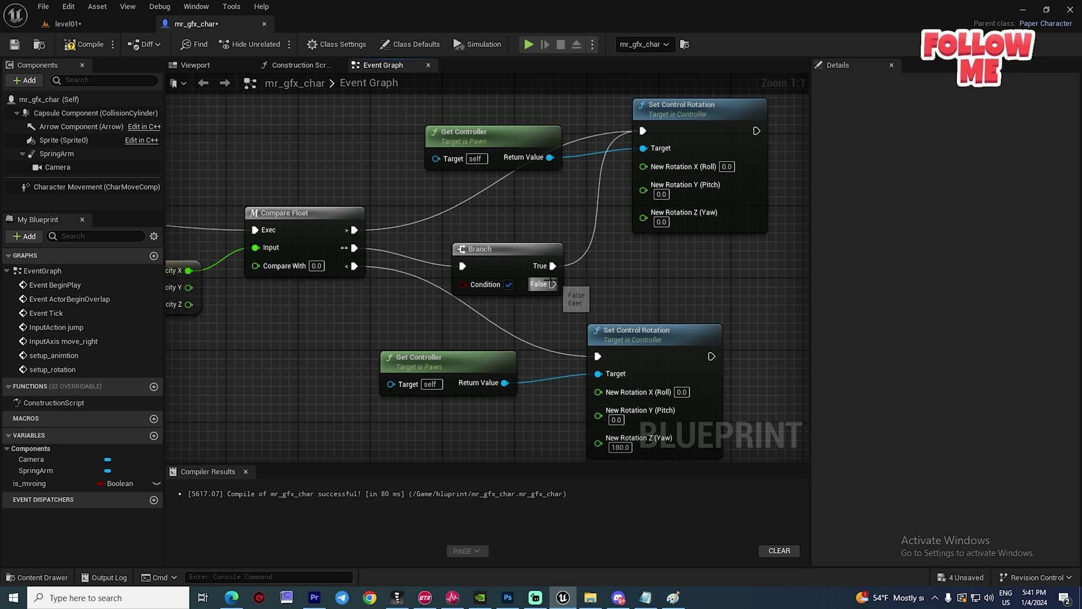
drag(553, 285, 597, 356)
right_drag(585, 302, 584, 280)
scroll(584, 279, down, 2)
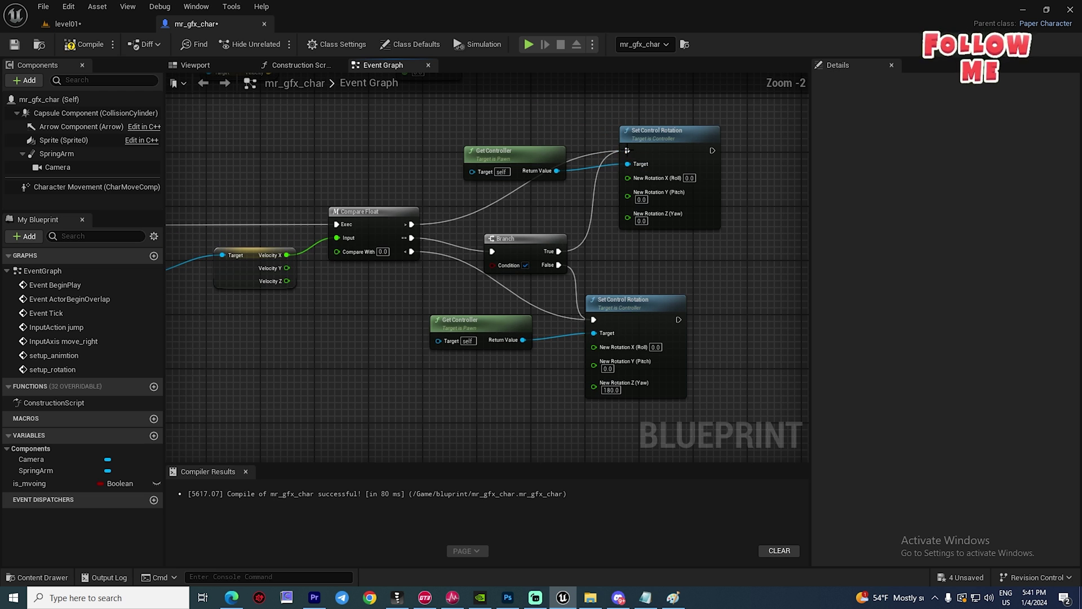
drag(524, 167, 525, 166)
drag(535, 156, 515, 155)
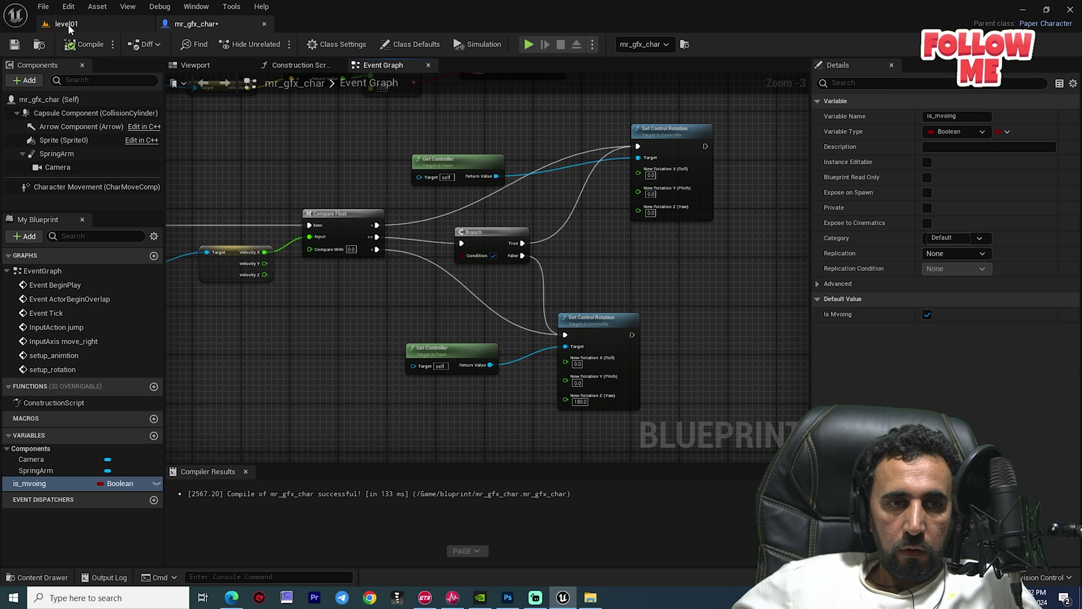
- Play level01 and move the character in both directions to test its turning, then stop the session
click(57, 24)
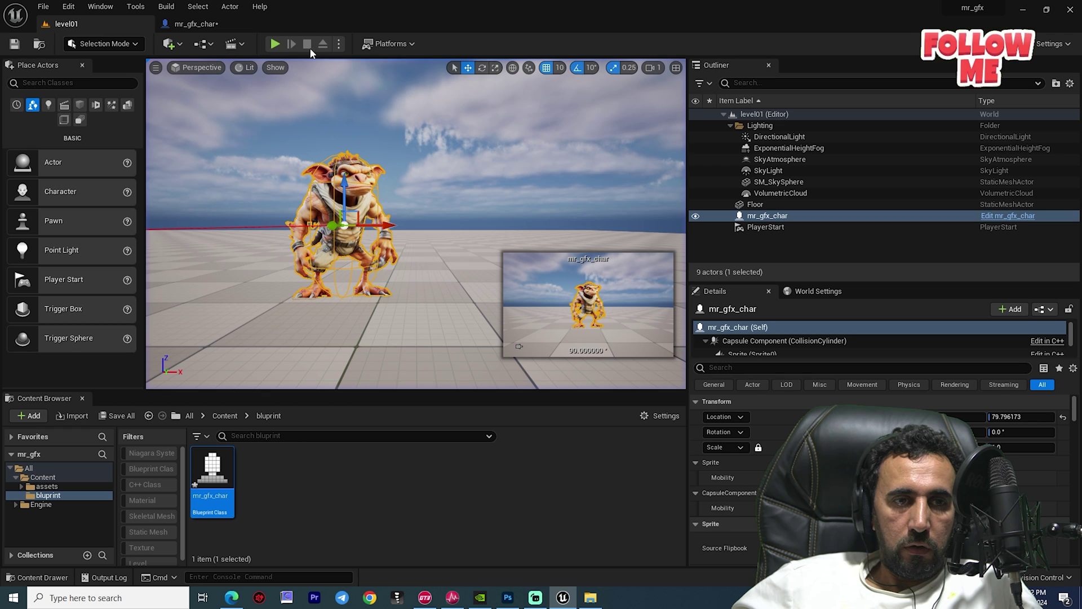
click(275, 45)
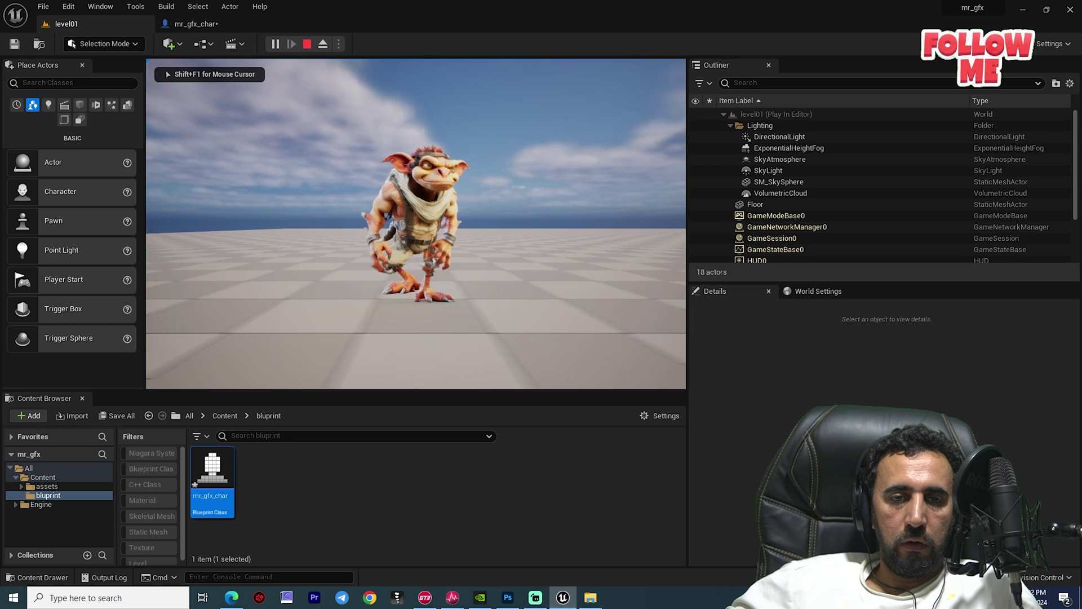
key(d)
key(w)
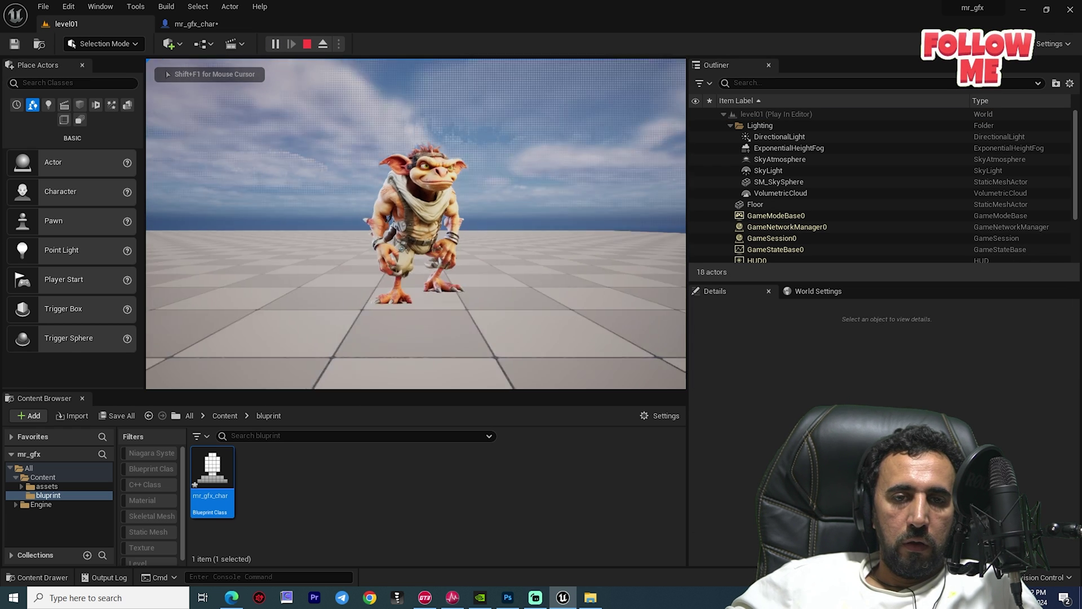
key(a)
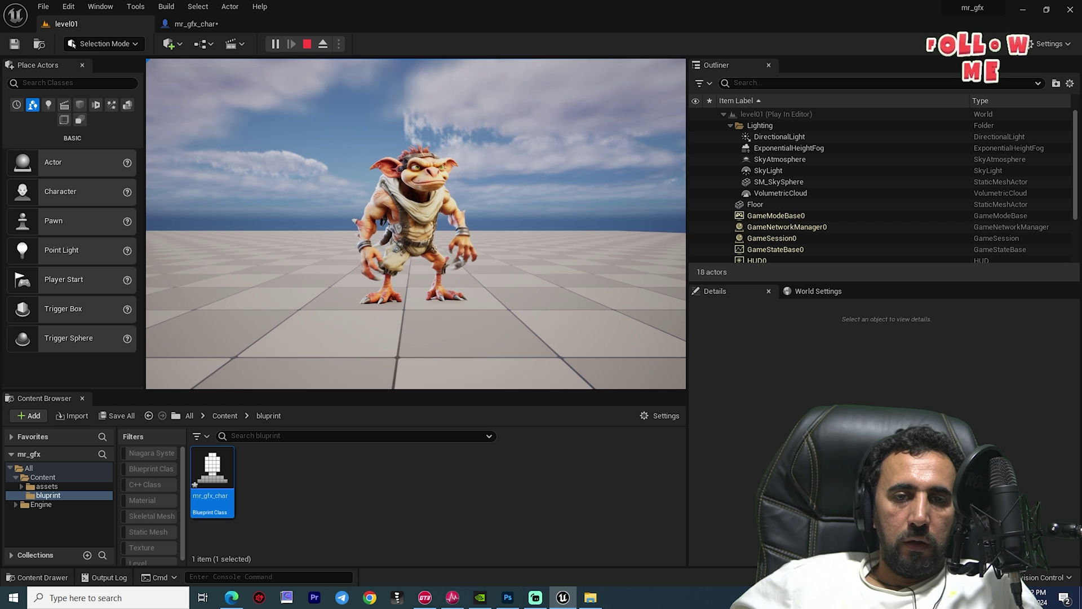
key(d)
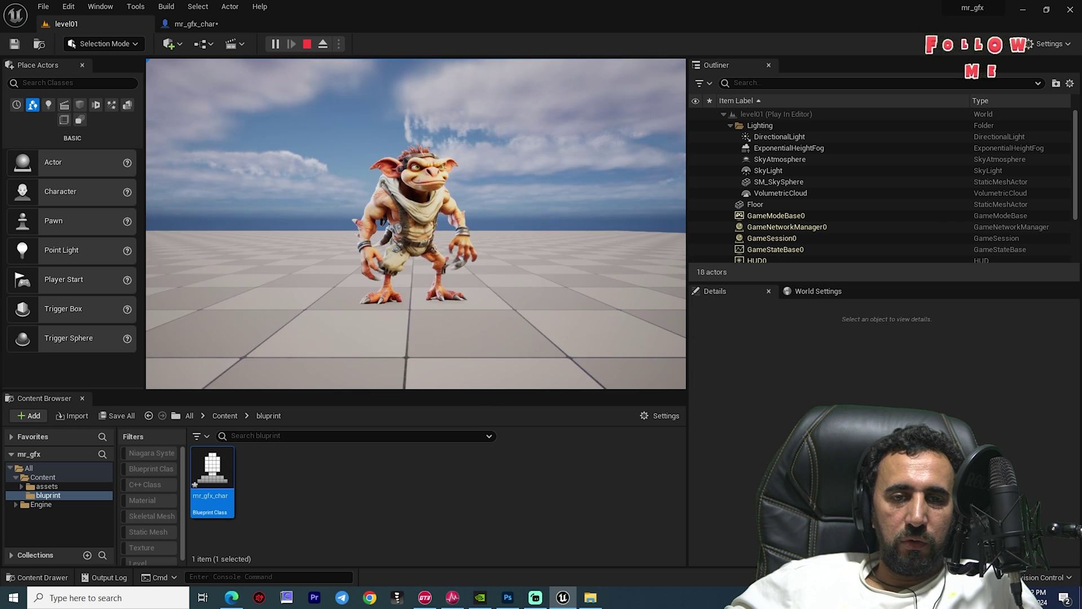
key(Escape)
- Reopen the mr_gfx_char blueprint and set the SpringArm's rotation type to World
double_click(212, 471)
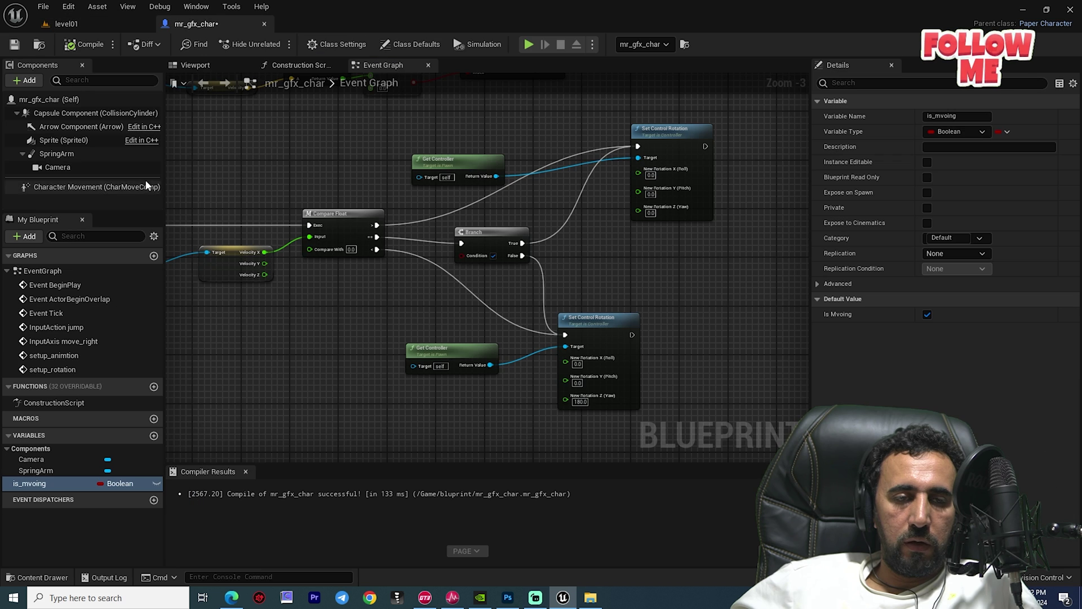
click(55, 155)
click(849, 208)
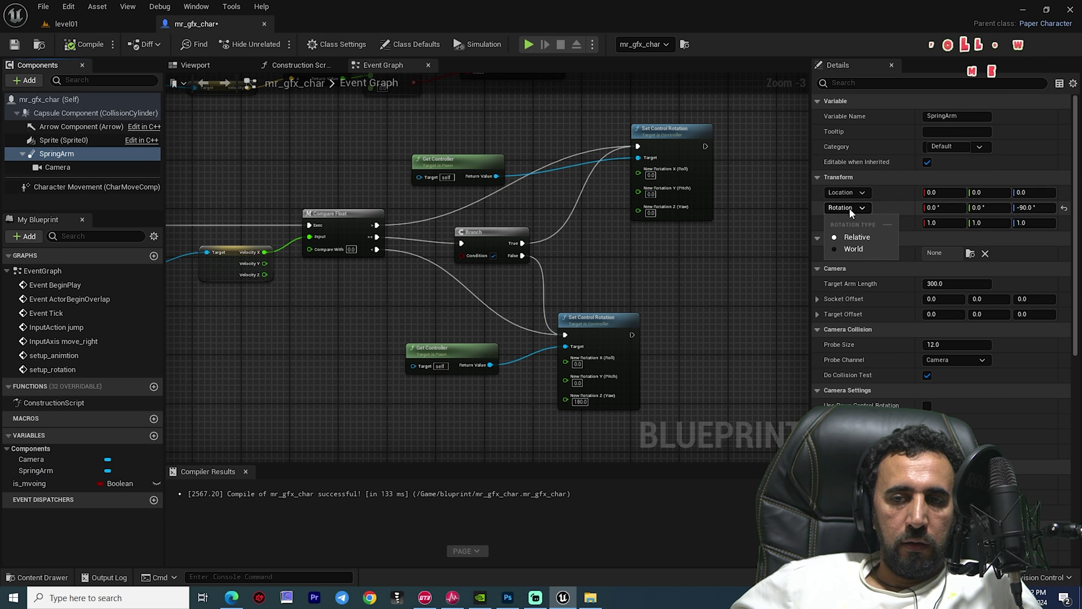
click(854, 248)
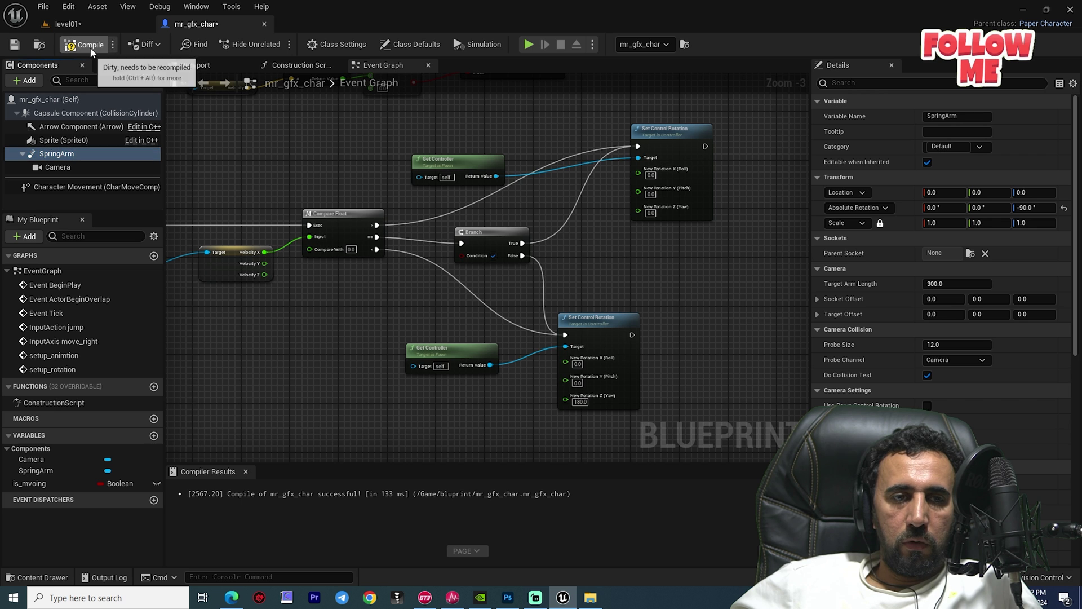
- Play level01 and walk the character to check its turning with the SpringArm's world rotation
click(77, 26)
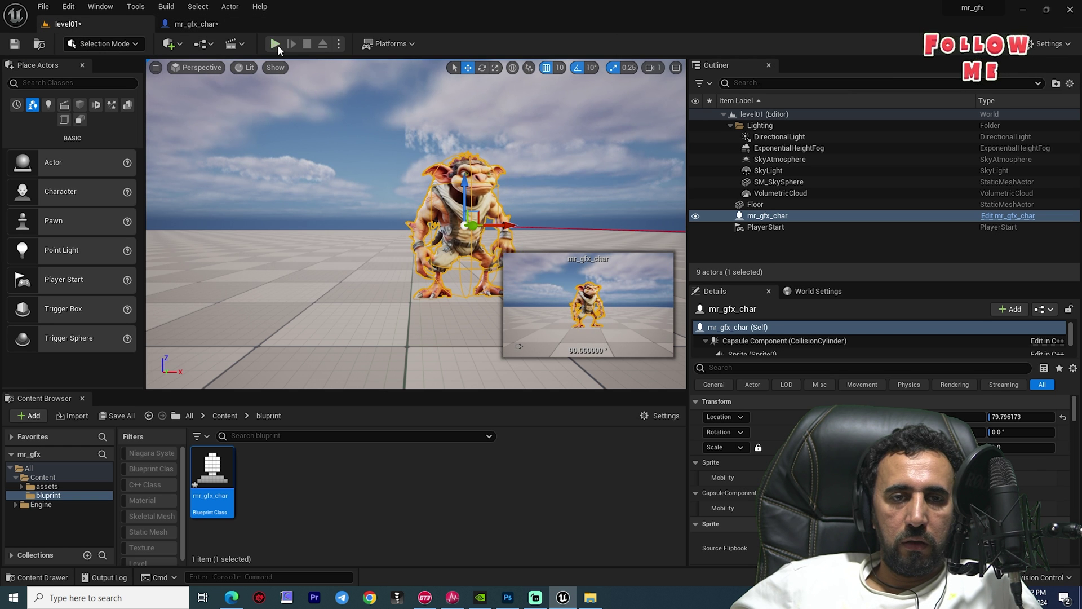
click(276, 44)
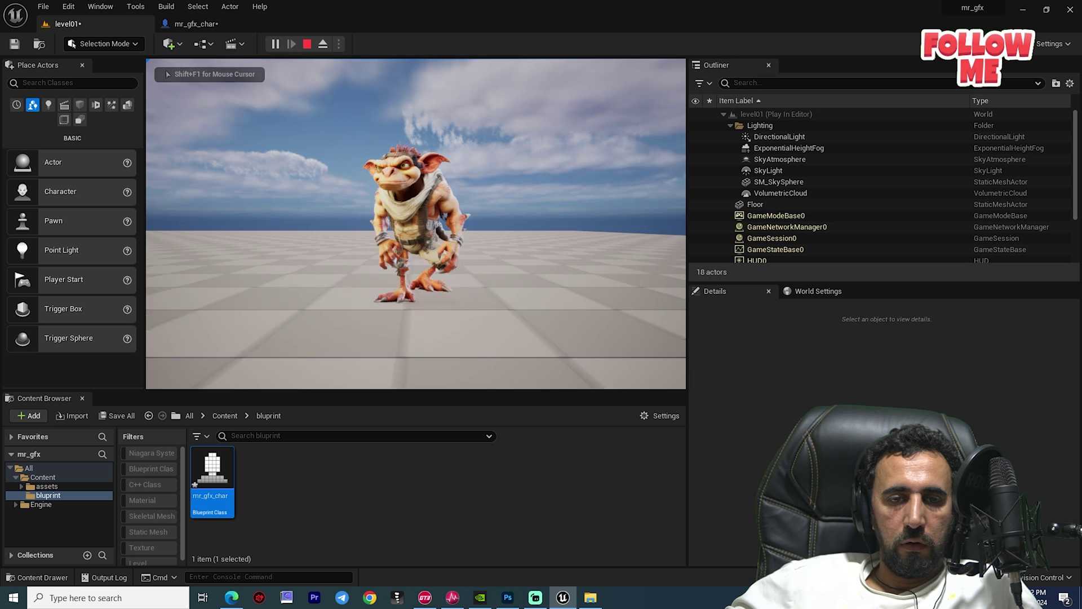
key(d)
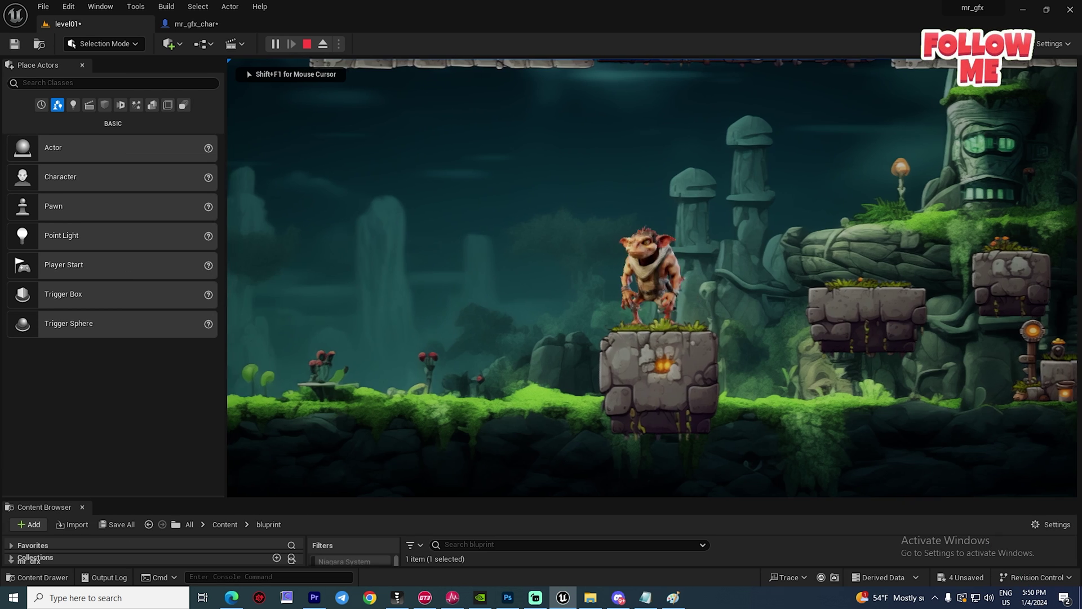
- Play-test the tile-based level by walking both ways and jumping between stone platforms, then end the session
key(a)
key(d)
key(space)
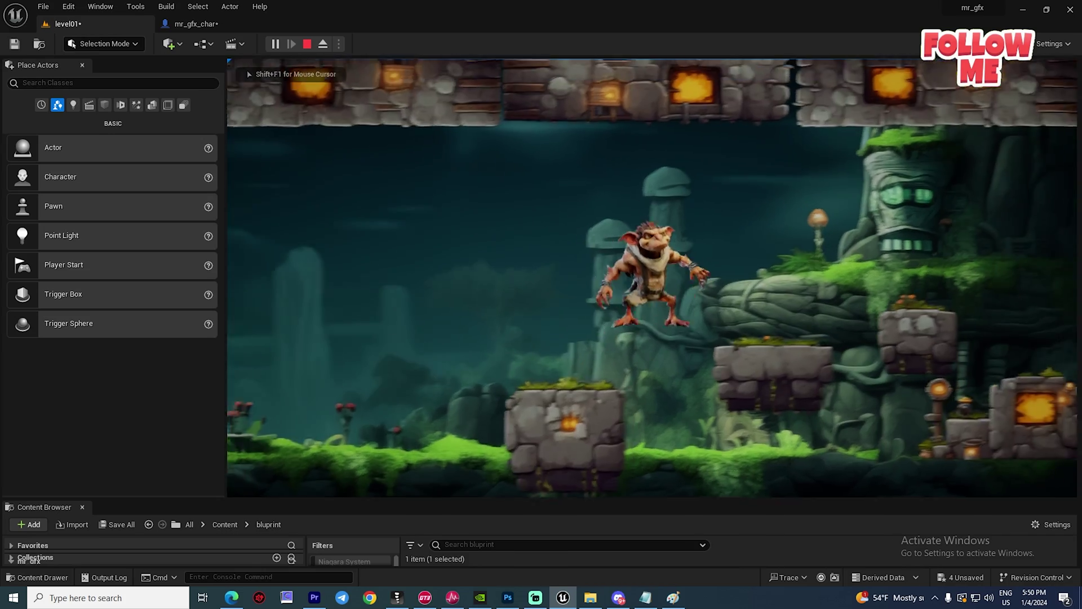
key(d)
key(space)
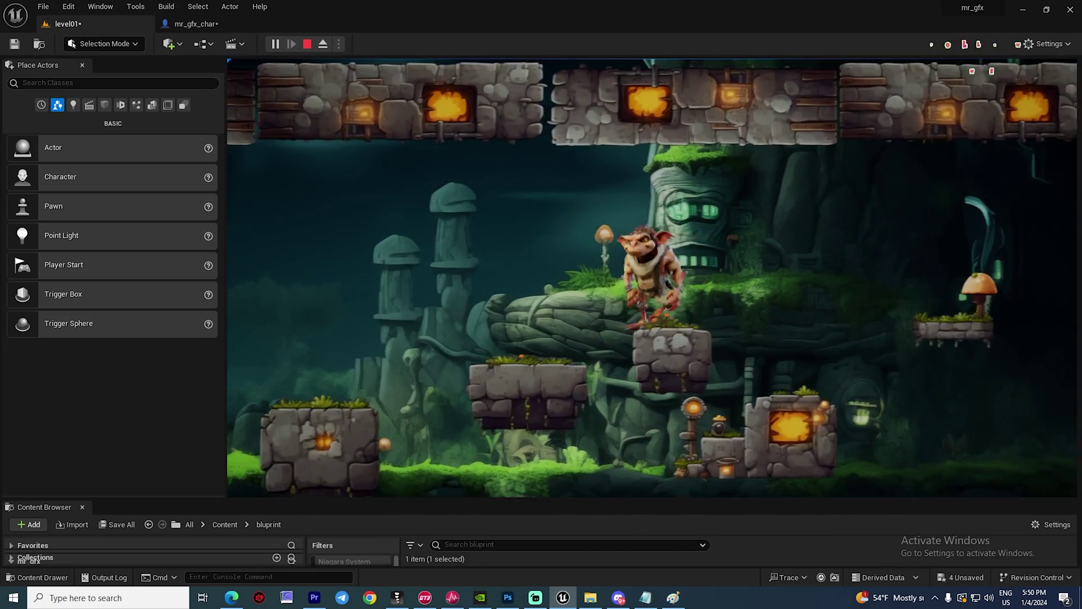
key(a)
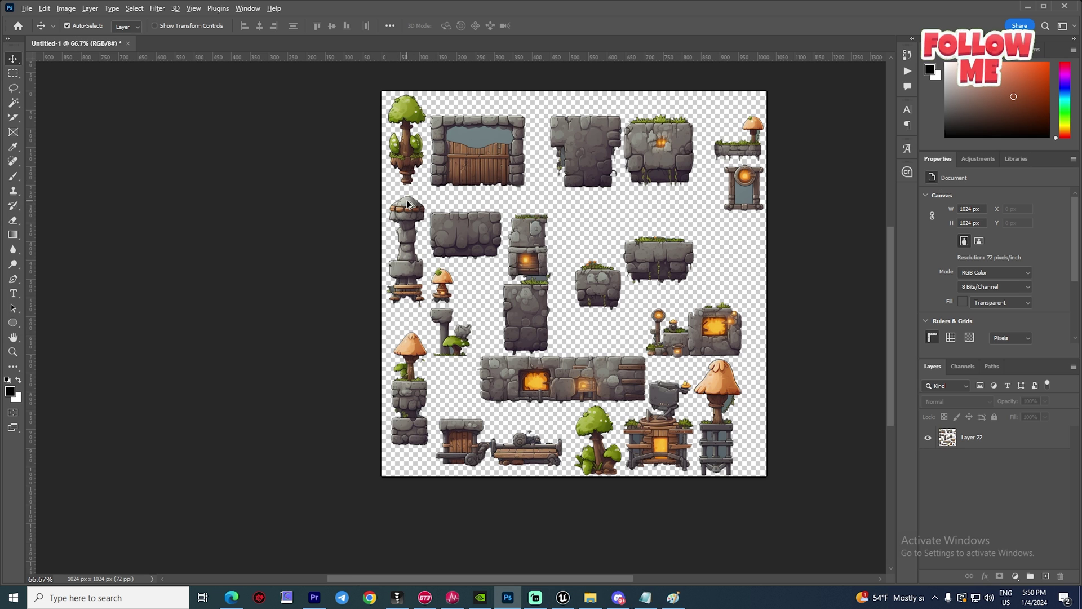
click(564, 599)
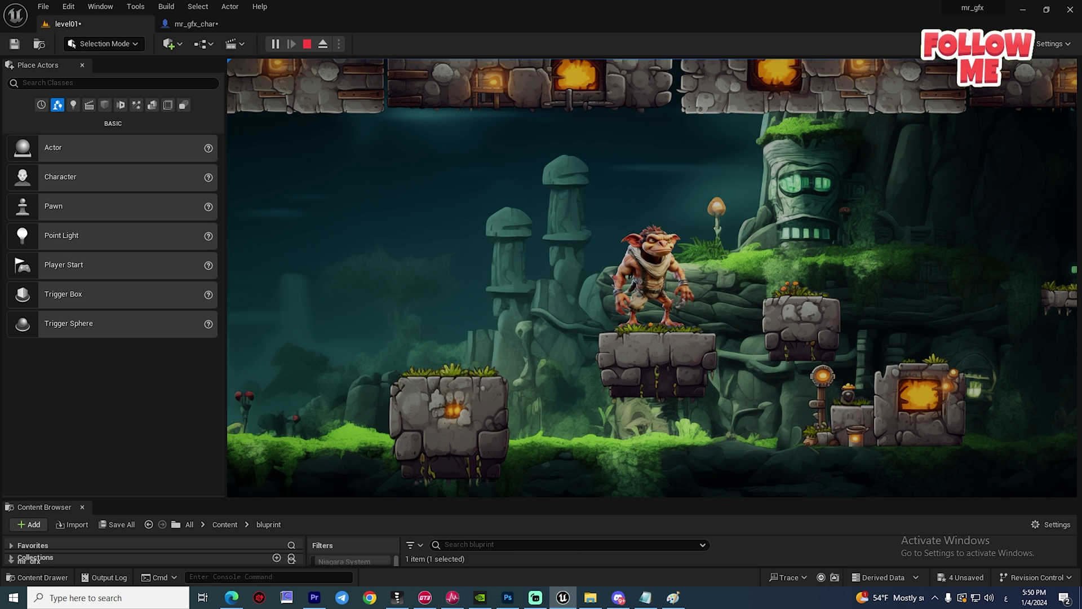
key(Escape)
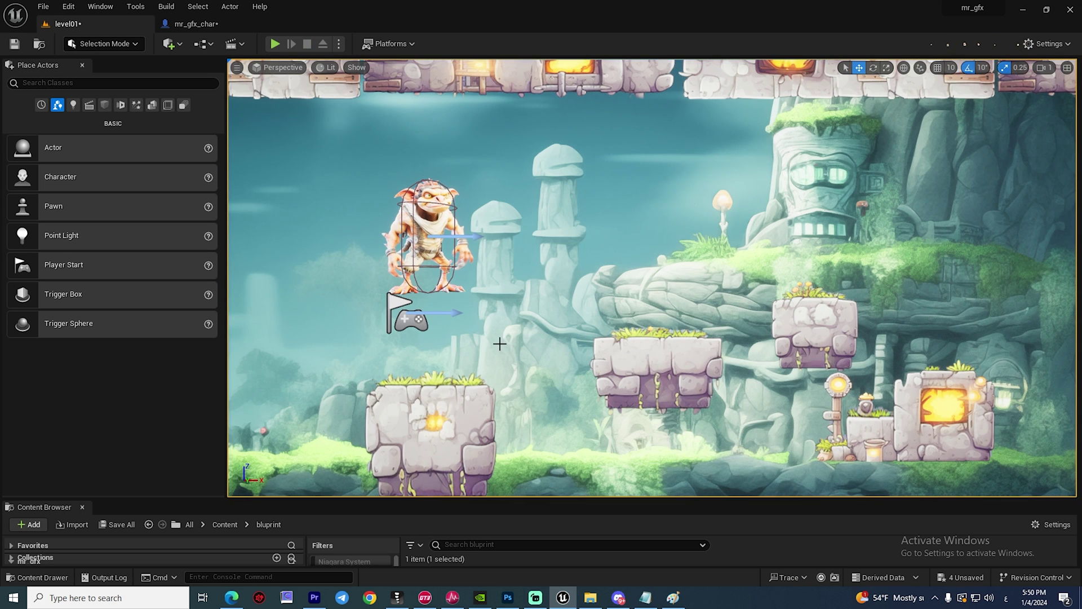
- Play level01 again and test jumping and walking in both directions on the stone platforms
key(ctrl+space)
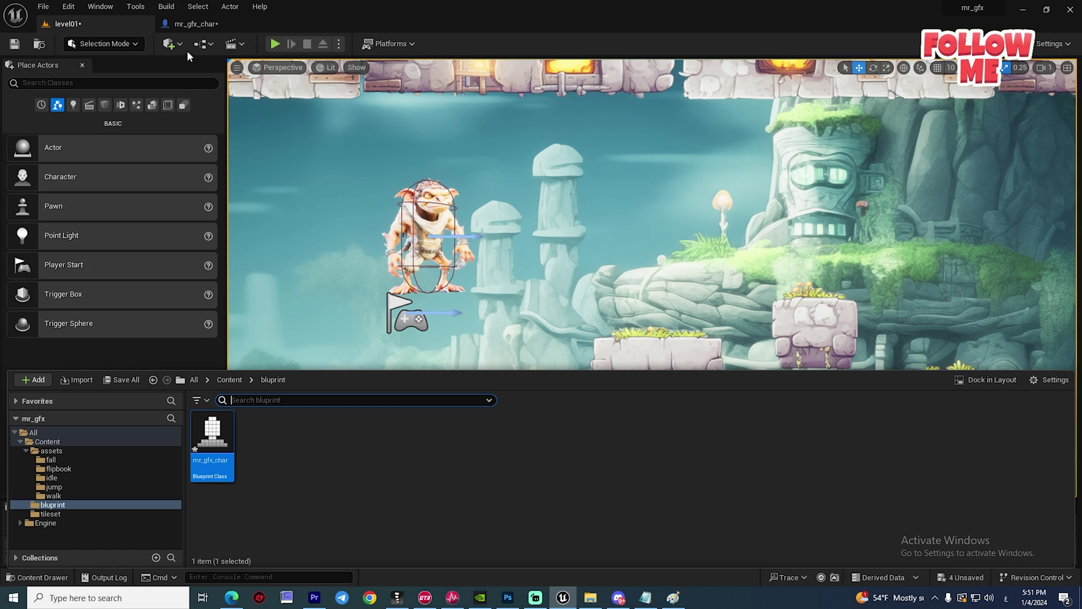
click(275, 44)
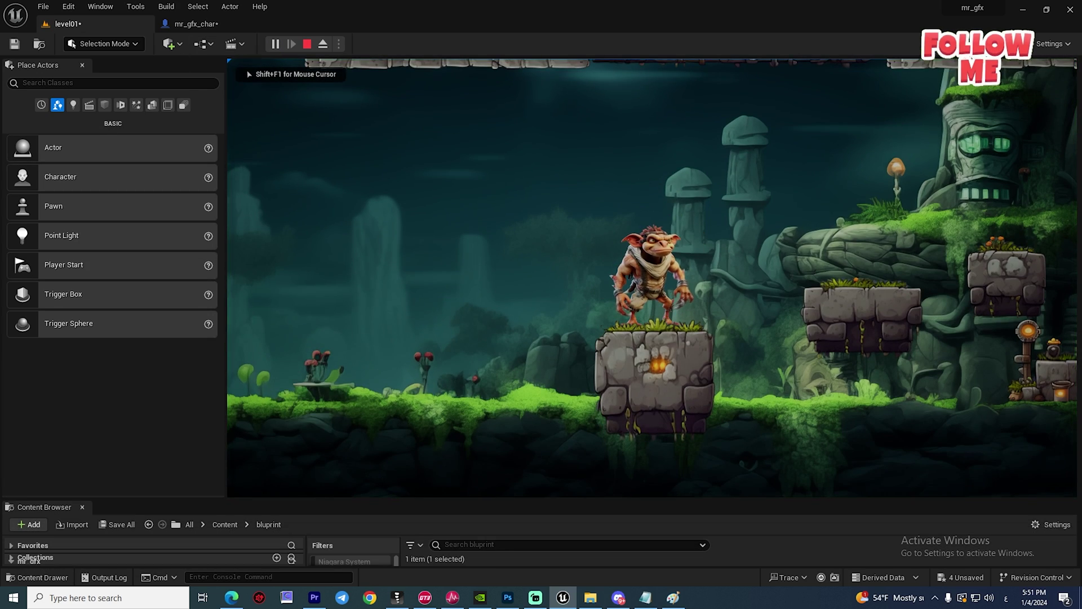
key(d)
key(space)
key(space)
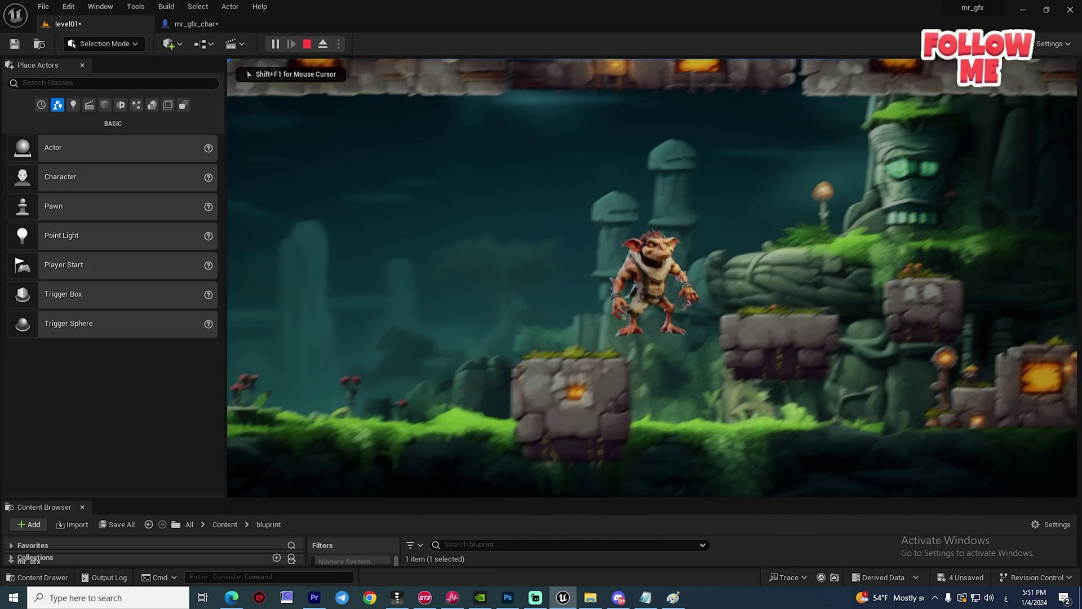
key(a)
key(d)
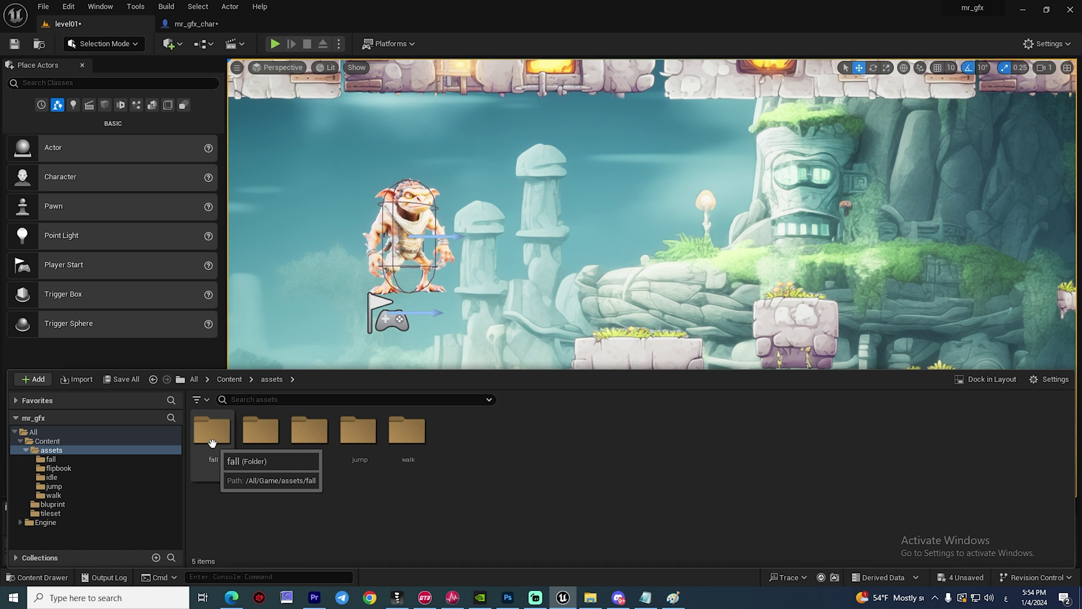
- Review the fall, idle, jump, bluprint and tileset folders, inspect level_tile_TileSet, and close it
double_click(213, 428)
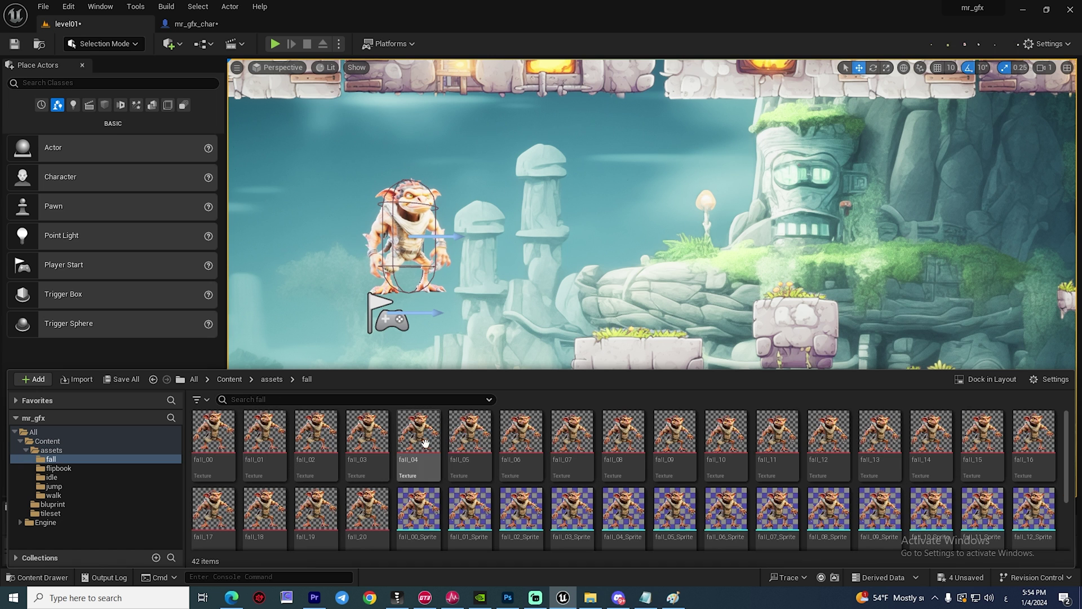
click(43, 478)
click(48, 487)
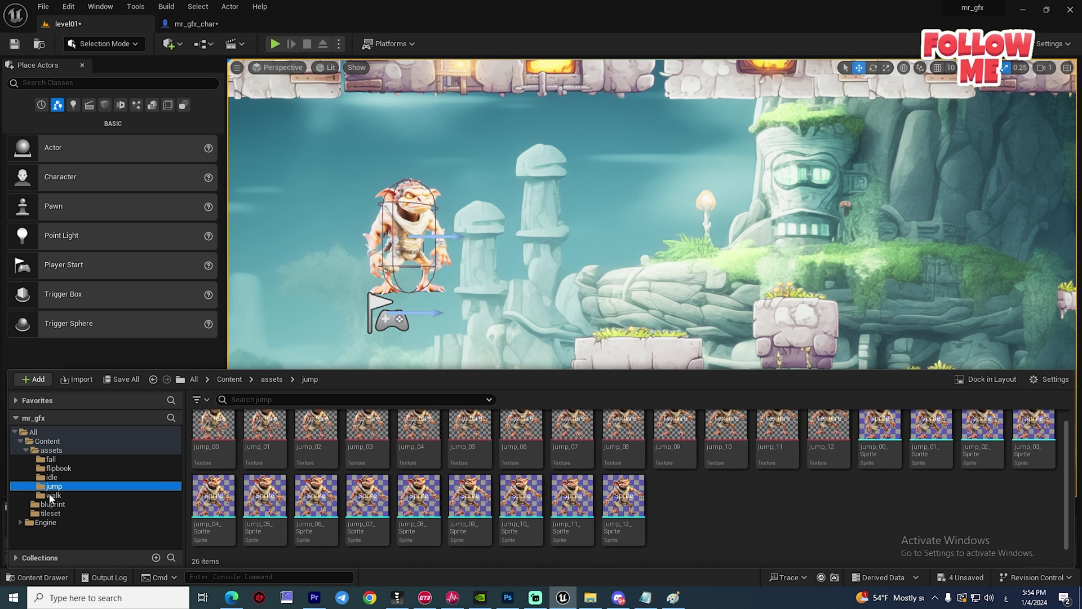
click(49, 505)
click(51, 514)
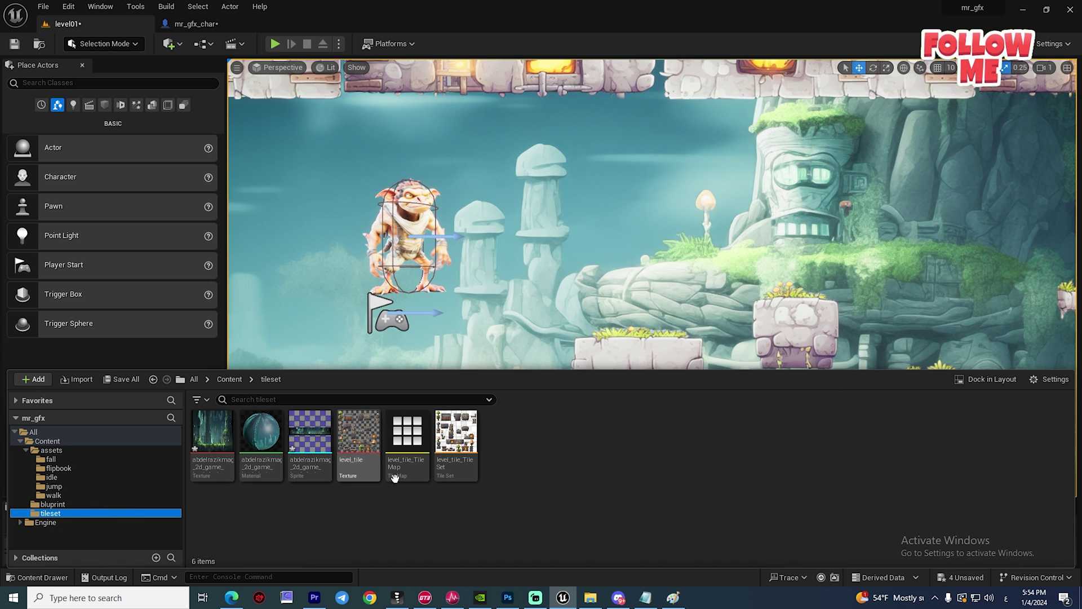
double_click(466, 434)
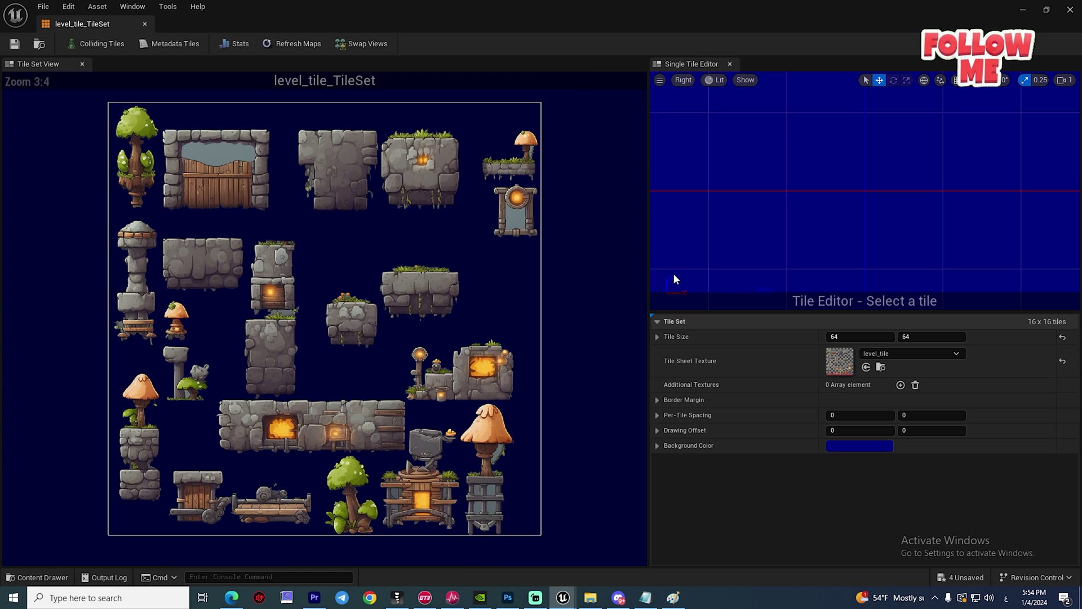
click(145, 23)
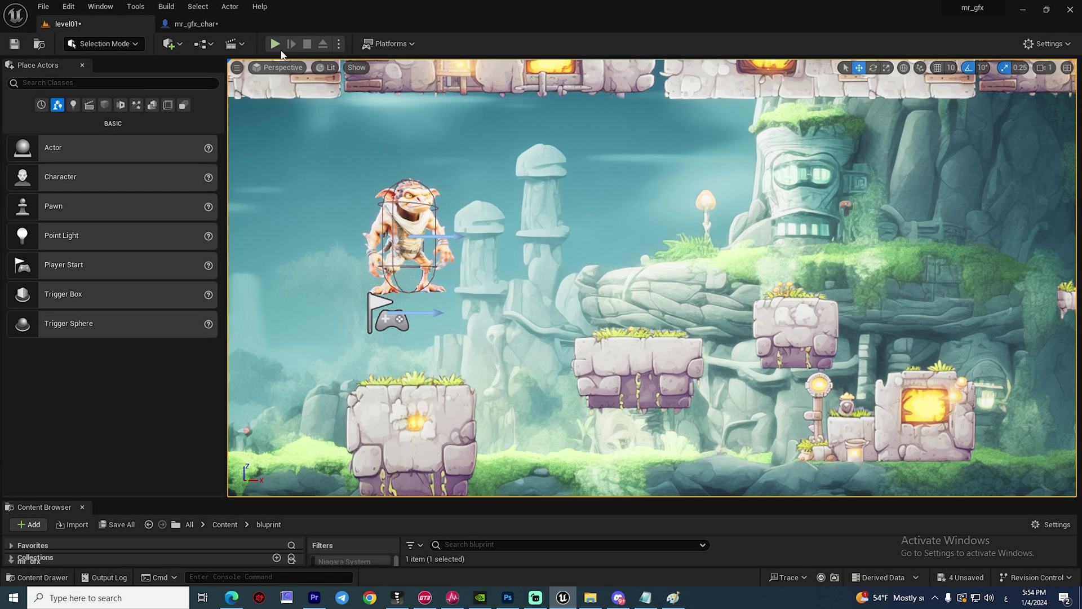
- Start another play session of level01
click(277, 45)
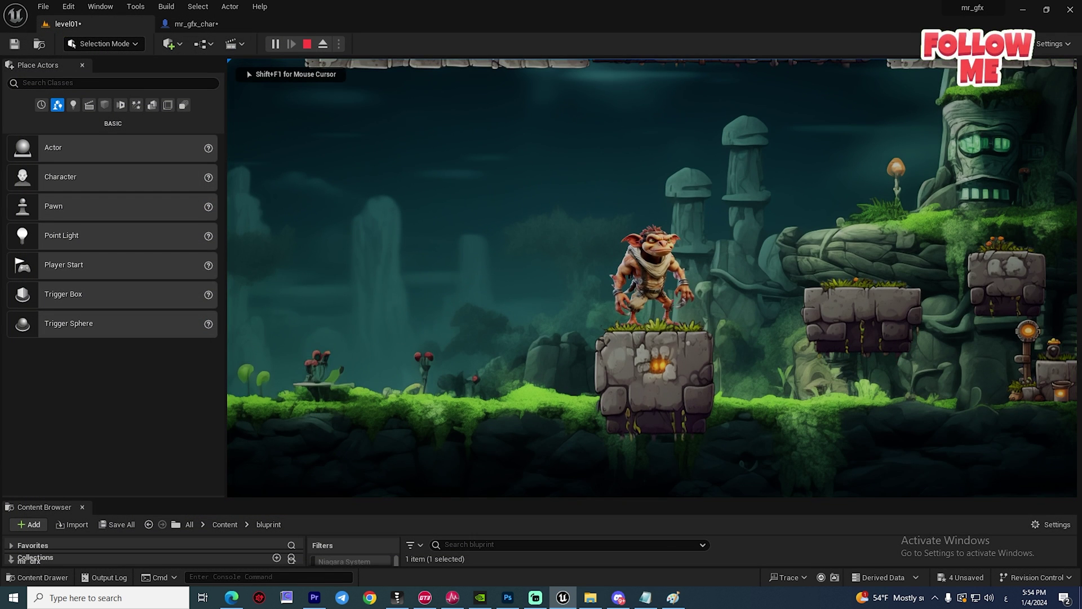